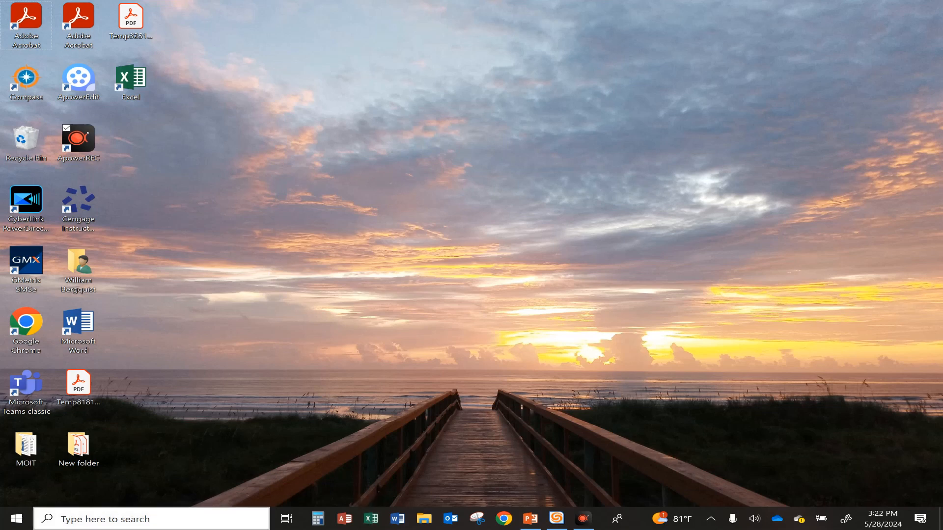
Search the computer for Excel, launch it, and create a blank workbook
left_click(96, 521)
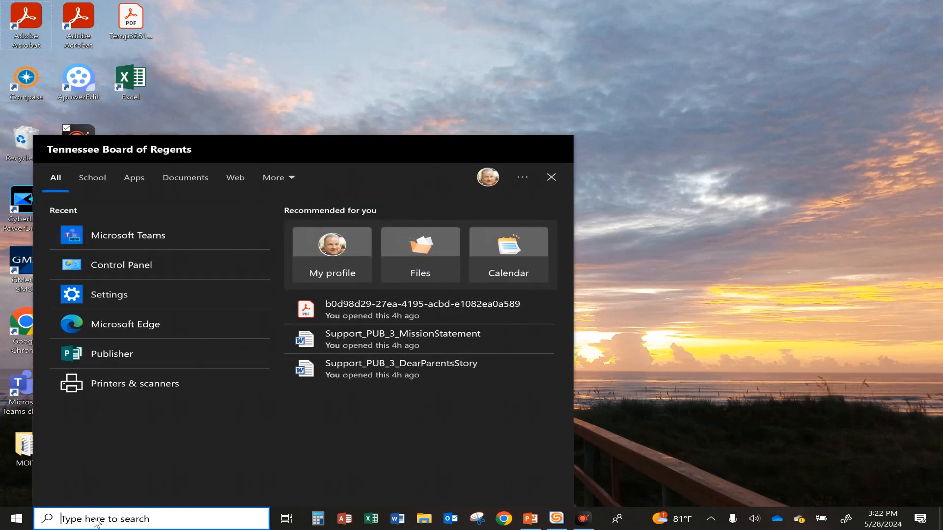
type("excel")
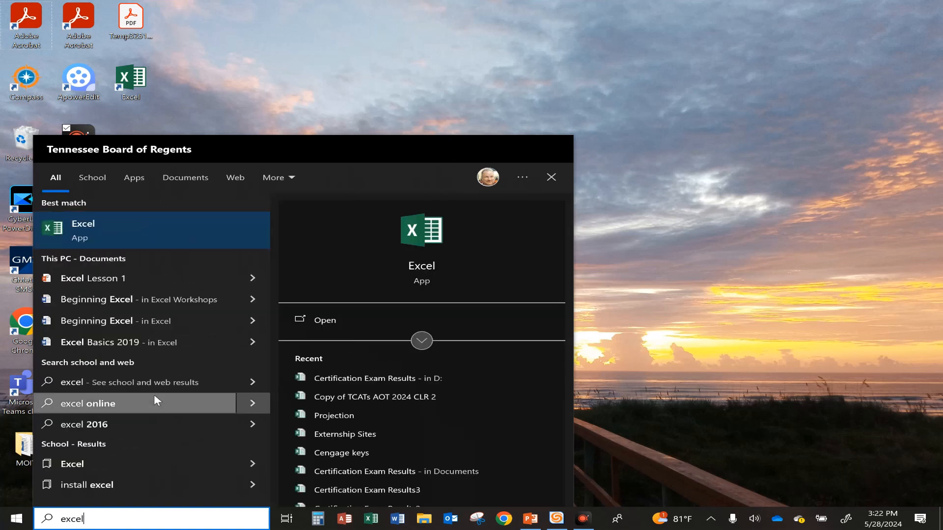
left_click(90, 231)
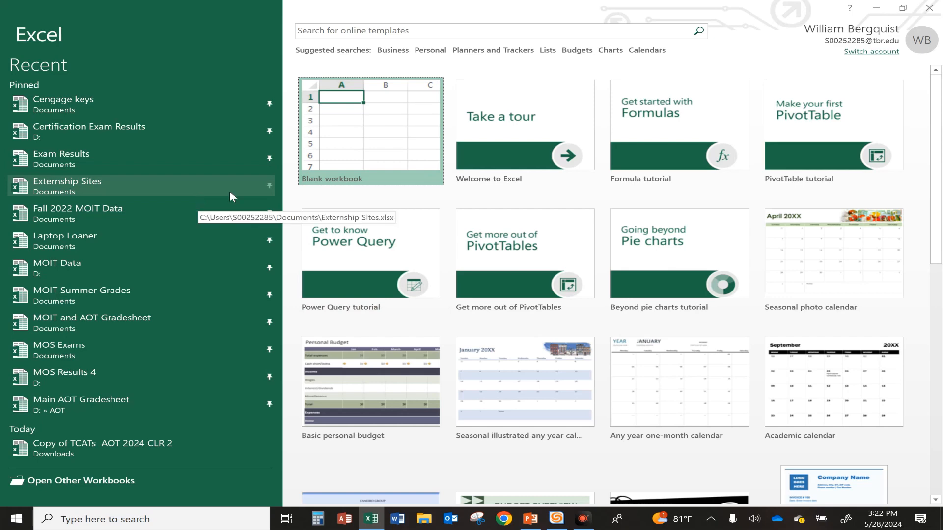
left_click(356, 142)
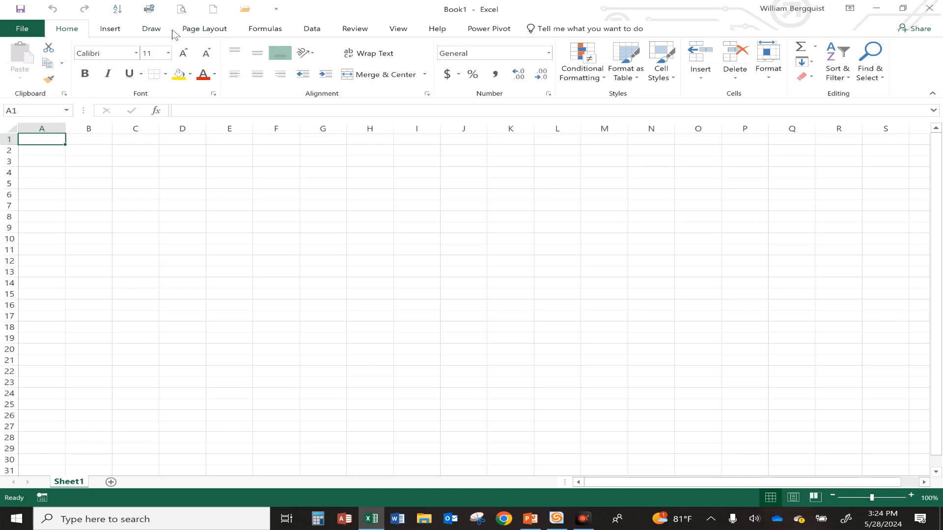
Examine the Quick Access Toolbar customization options and its full list of available commands, leaving without changes
left_click(277, 10)
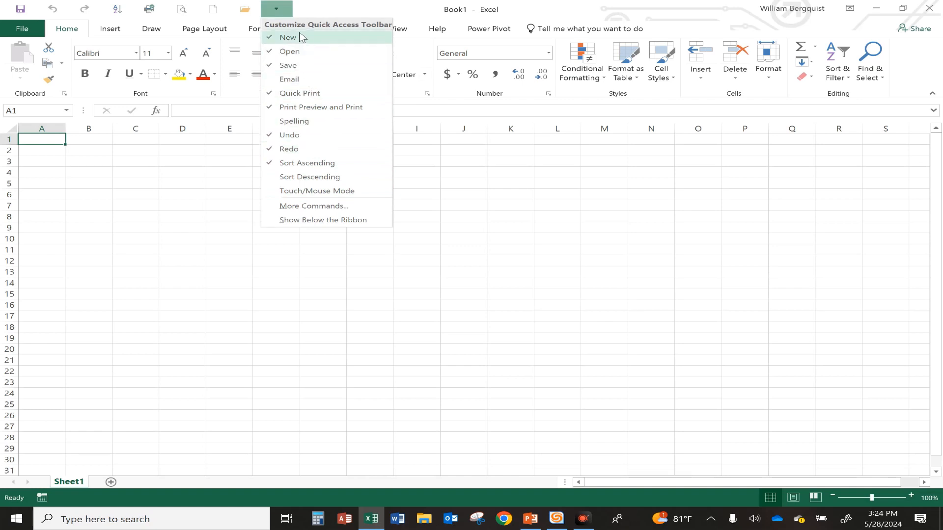
left_click(277, 9)
left_click(277, 9)
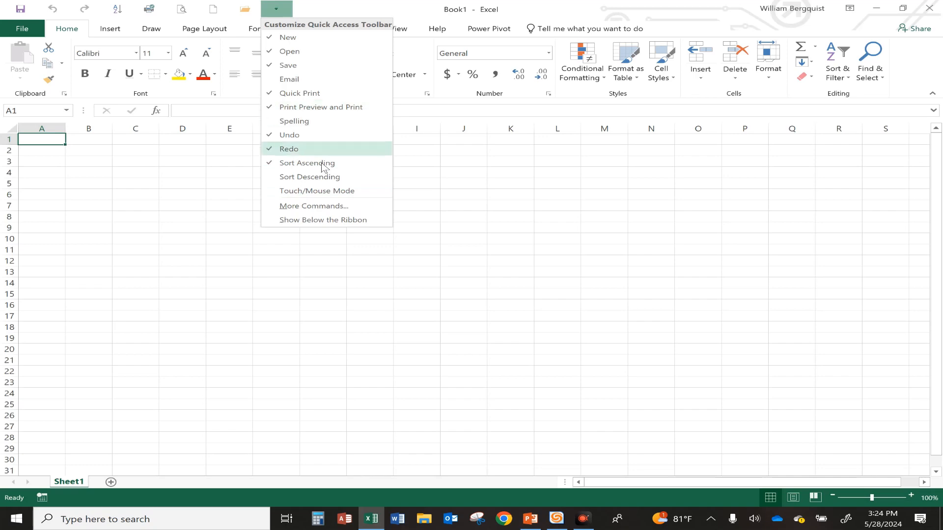
left_click(319, 213)
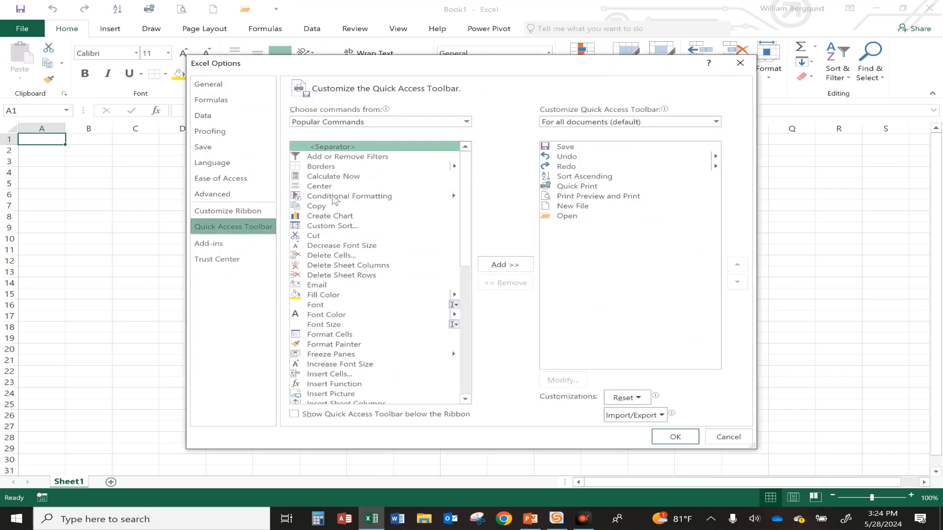
left_click_drag(463, 181, 464, 282)
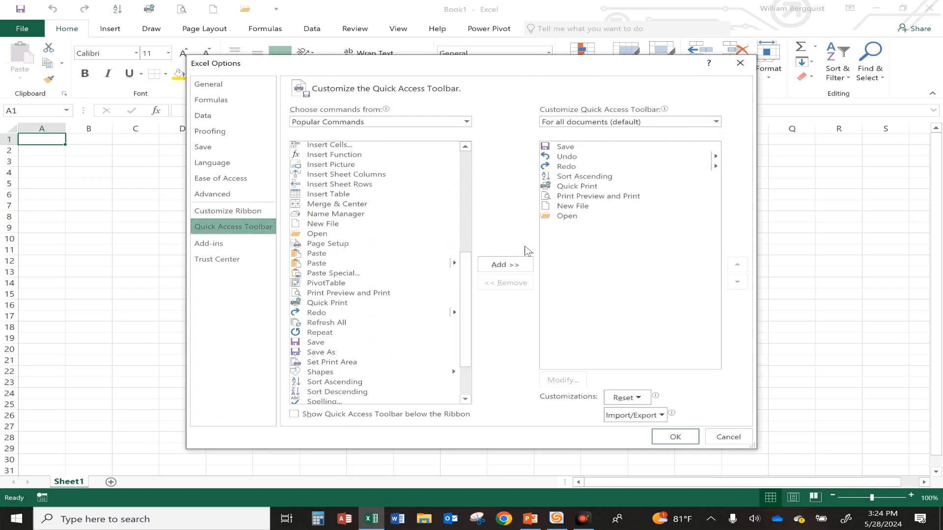
left_click(341, 284)
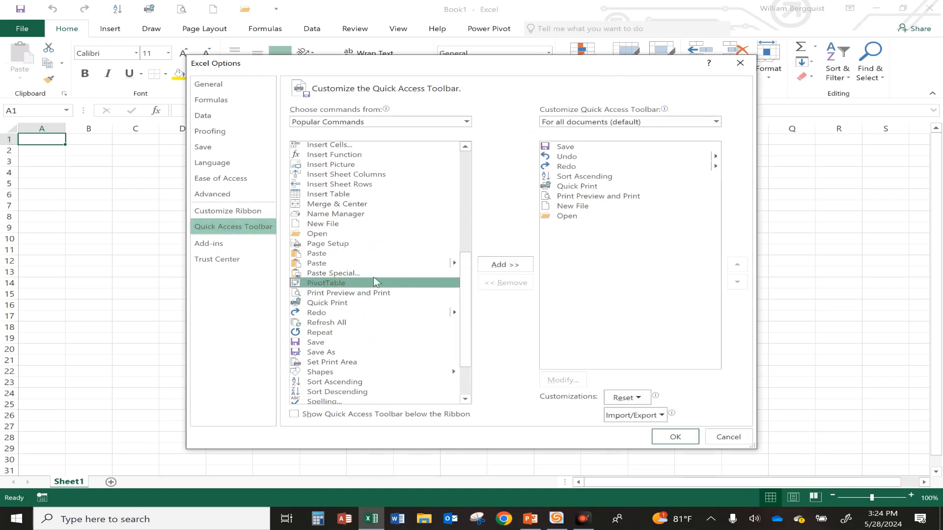
left_click(728, 438)
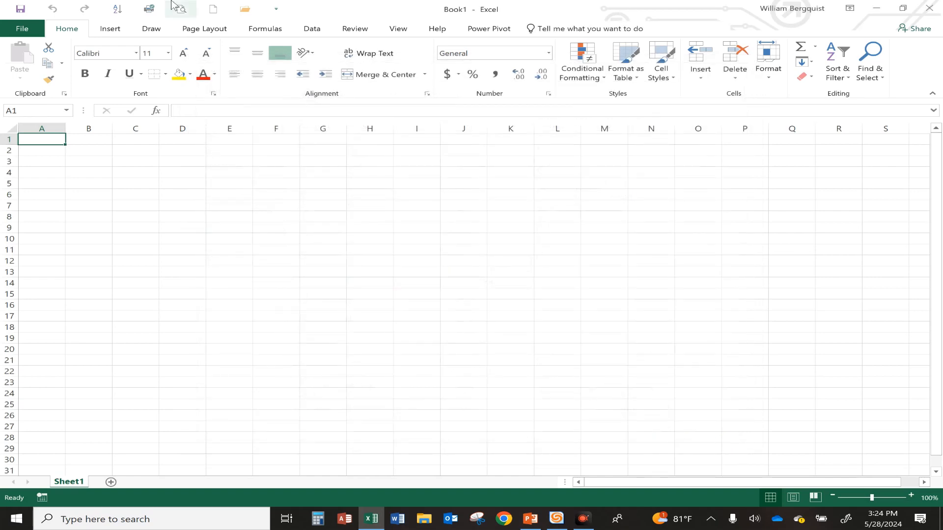
Move the Quick Access Toolbar below the ribbon and return it above the ribbon
left_click(276, 9)
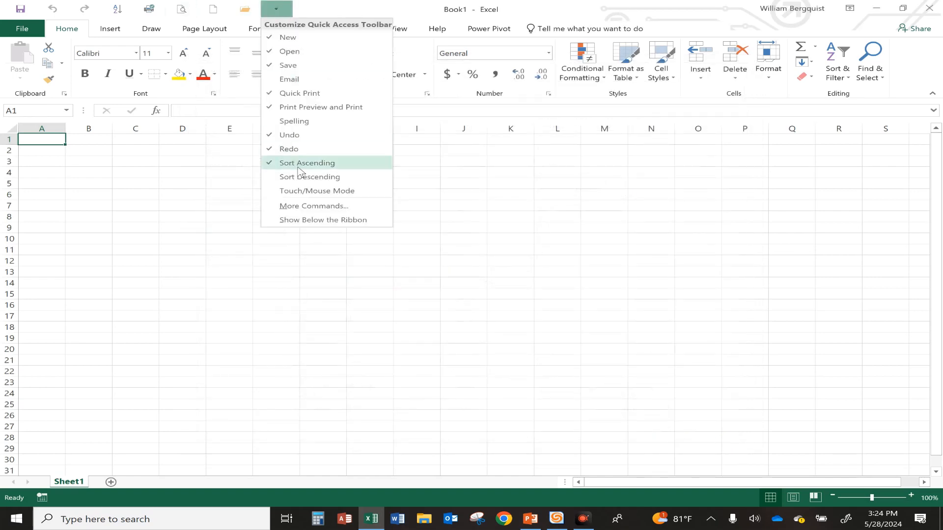
left_click(304, 220)
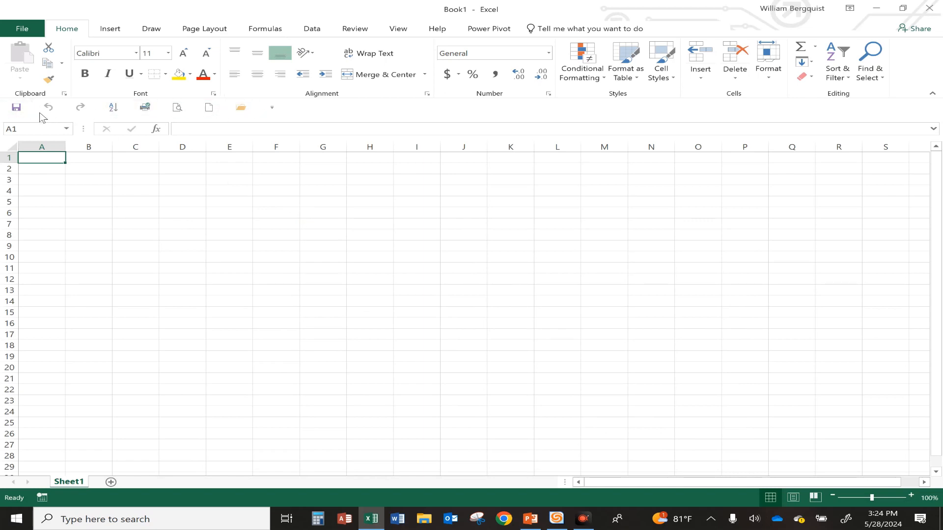
left_click(272, 107)
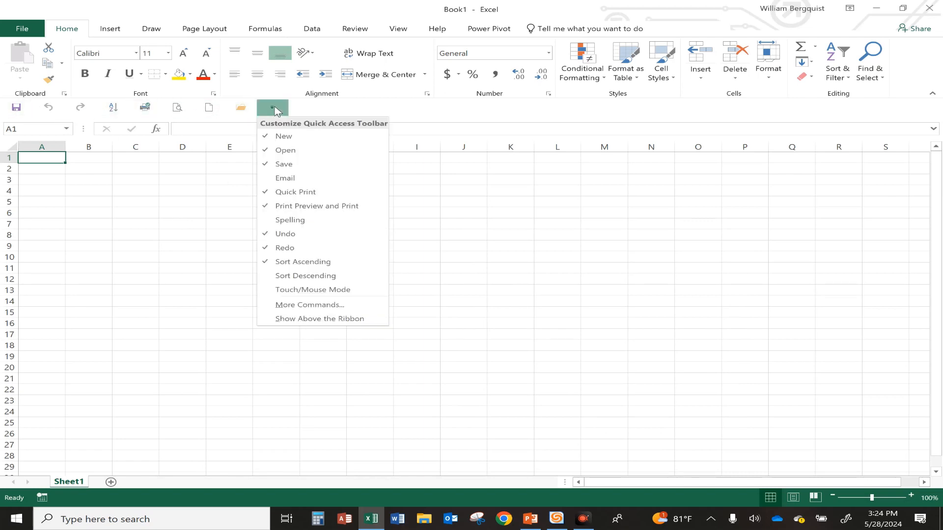
left_click(310, 318)
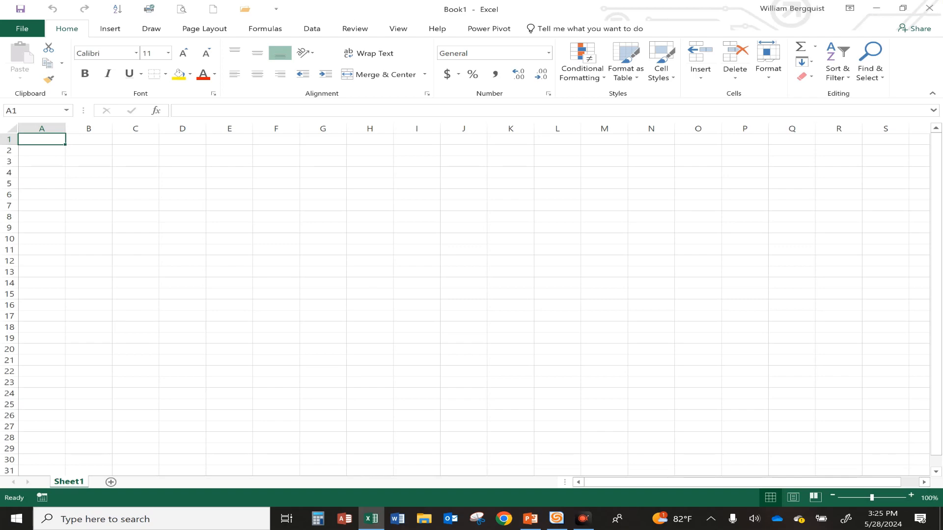
Restore the workbook window to a smaller size, reposition it on the desktop, and return it to full screen
left_click(911, 12)
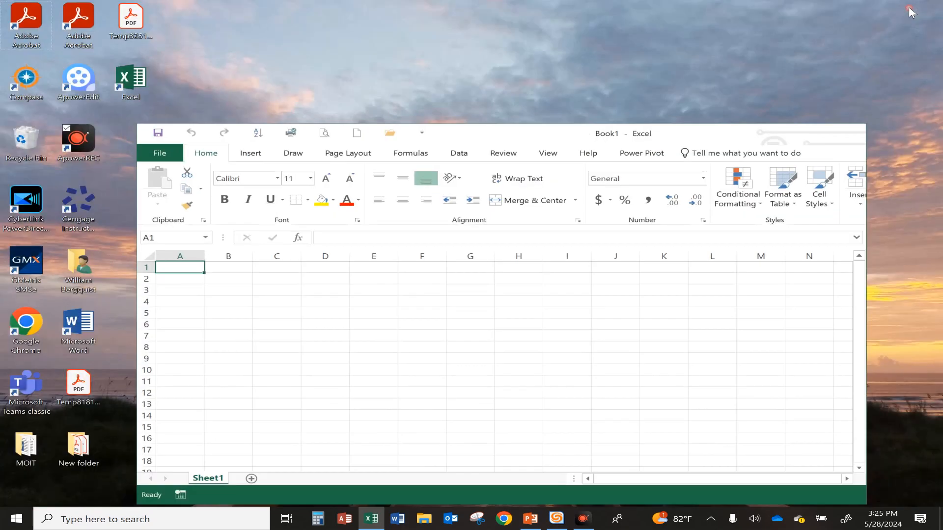
left_click_drag(606, 151, 608, 68)
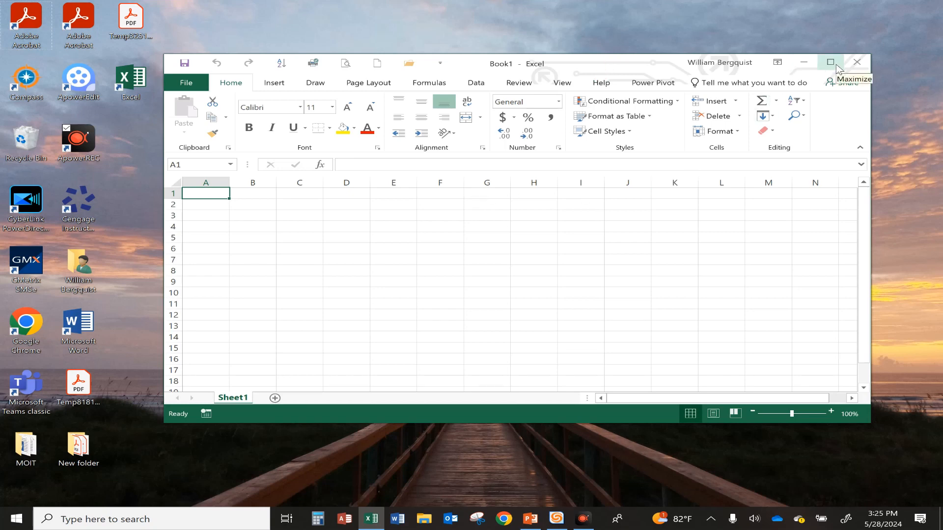
double_click(598, 67)
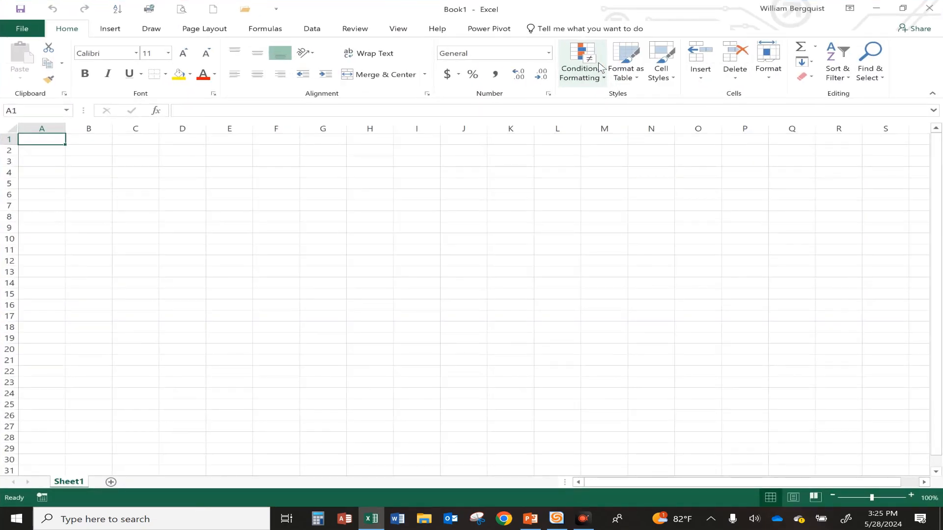
double_click(573, 7)
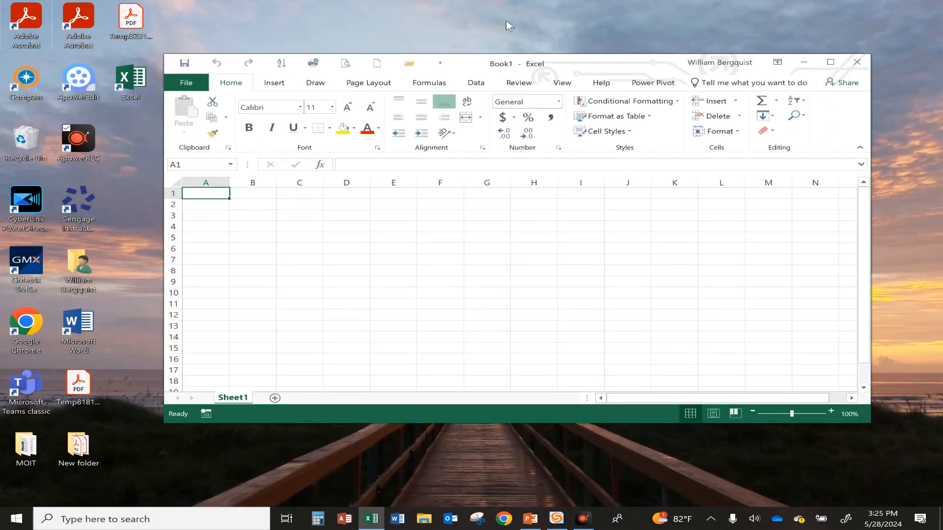
double_click(481, 72)
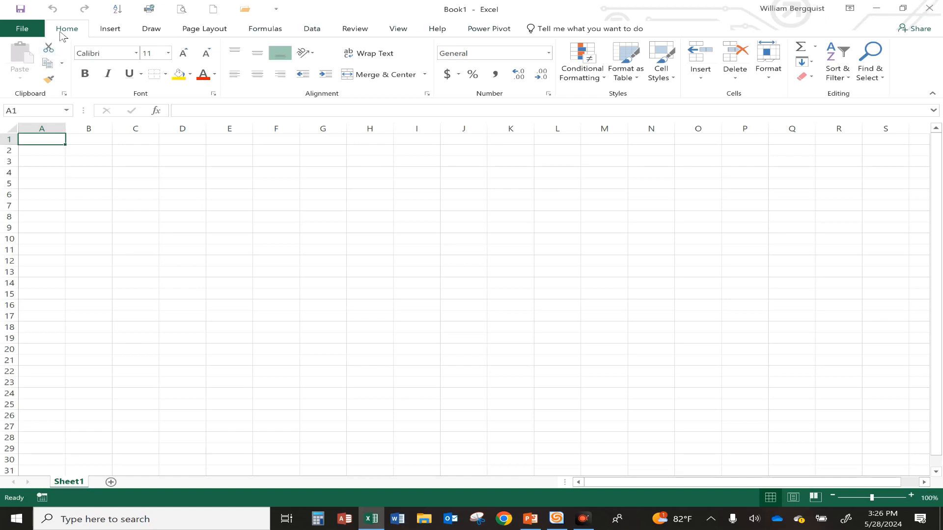
Examine the ribbon commands for Insert, Draw, Page Layout, Formulas, Home, Data and View
left_click(108, 29)
left_click(152, 31)
left_click(204, 29)
left_click(266, 33)
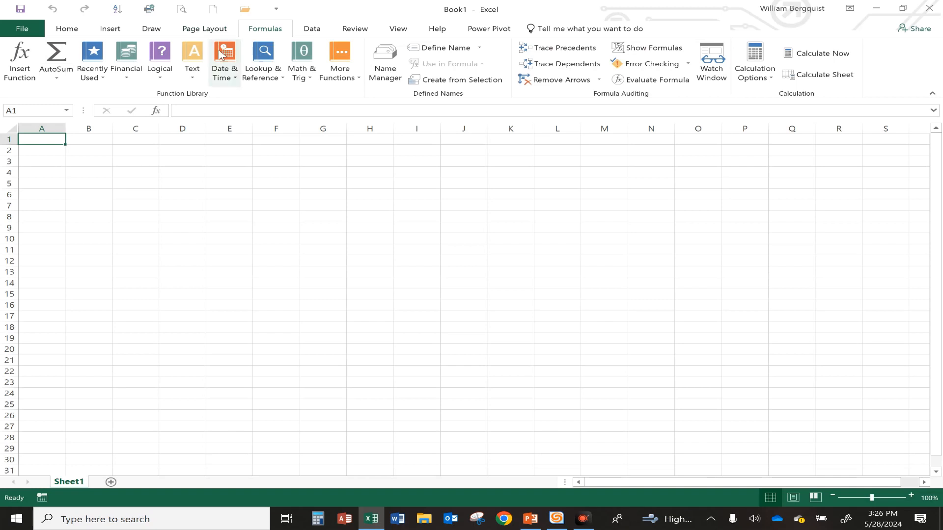
left_click(110, 32)
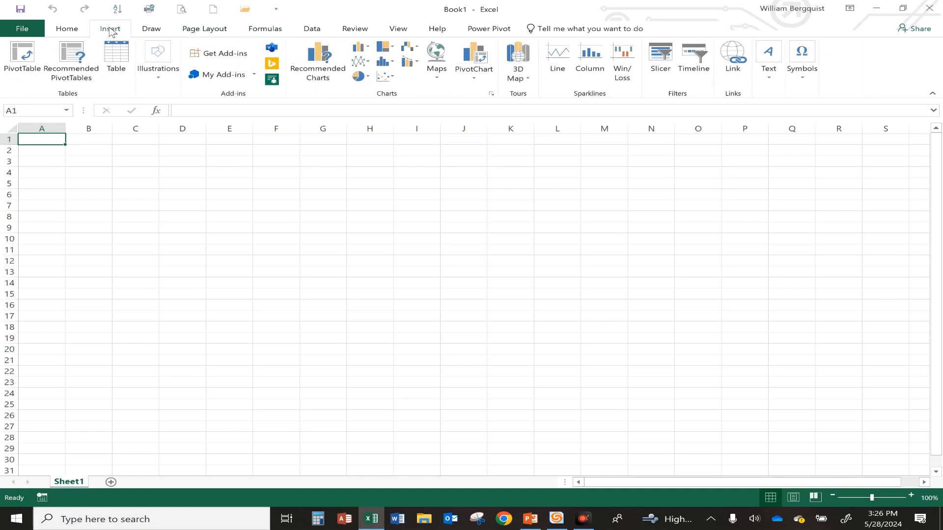
left_click(69, 29)
left_click(155, 30)
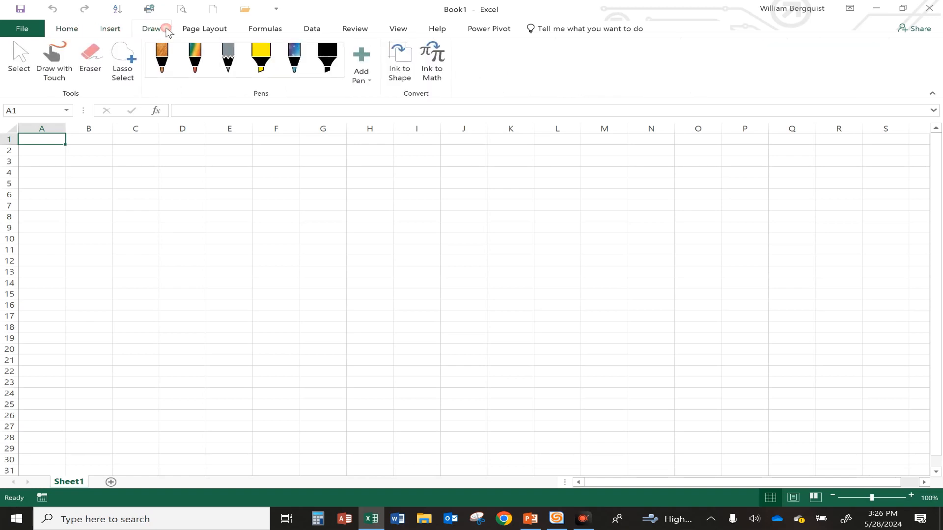
left_click(203, 29)
left_click(267, 30)
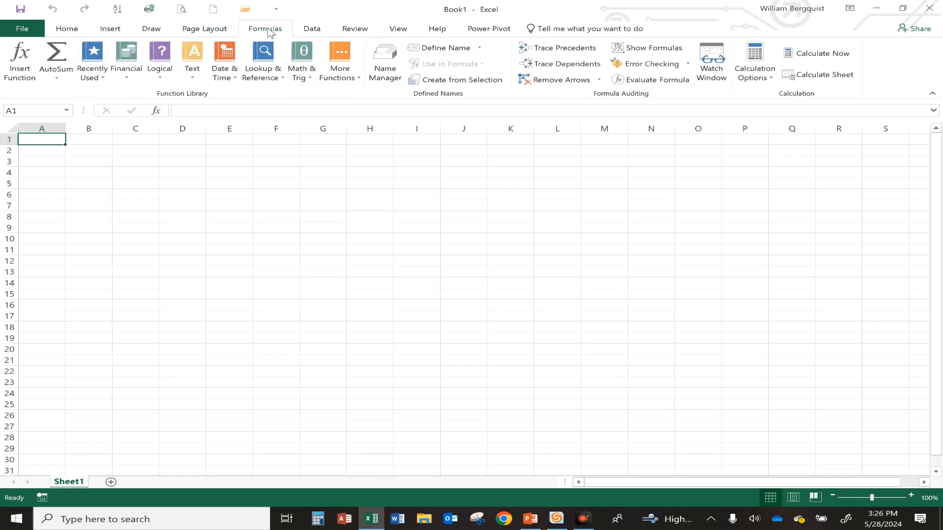
left_click(315, 30)
left_click(411, 32)
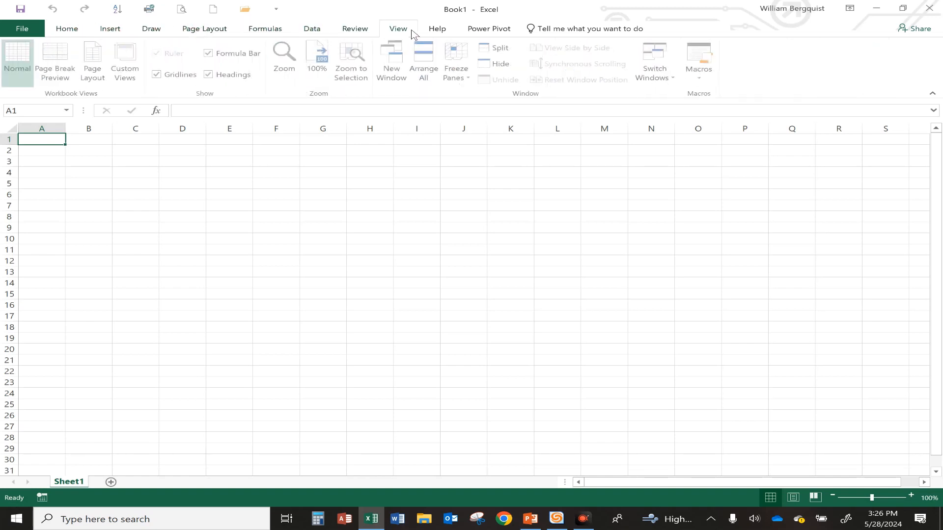
Review the ribbon's Page Layout commands again, followed by those for Help, View, Review, Data and Formulas
left_click(189, 32)
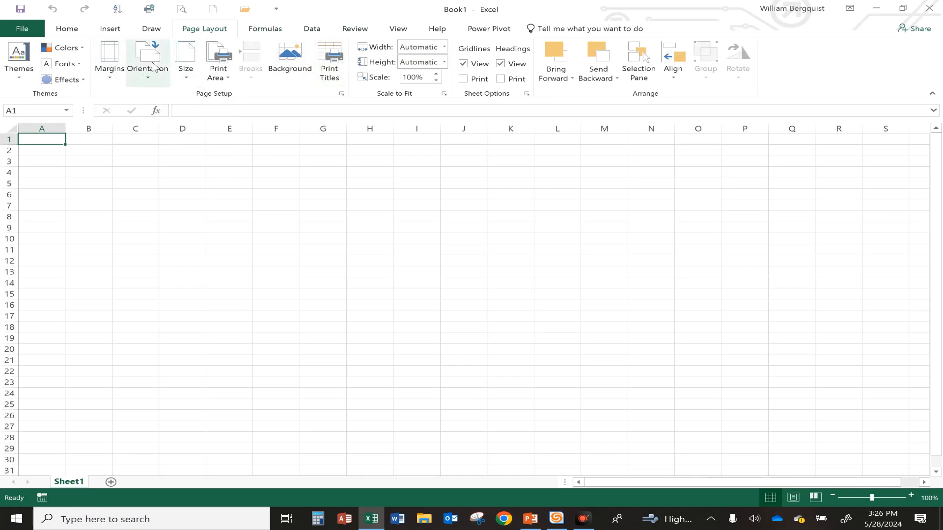
left_click(434, 28)
left_click(399, 29)
left_click(364, 31)
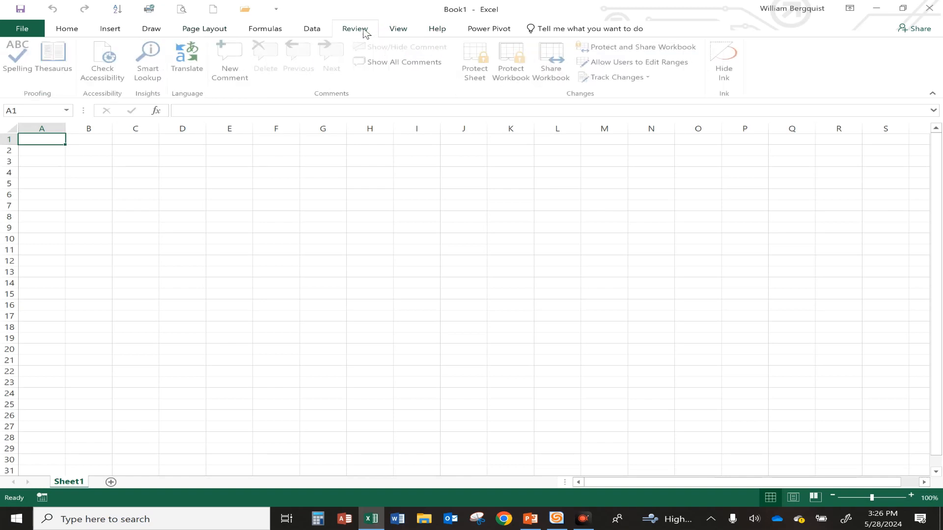
left_click(318, 33)
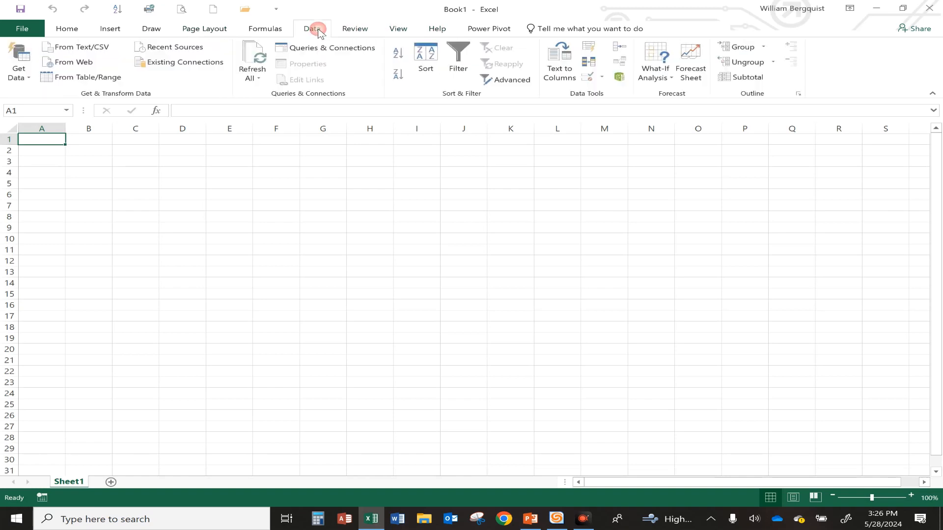
left_click(256, 33)
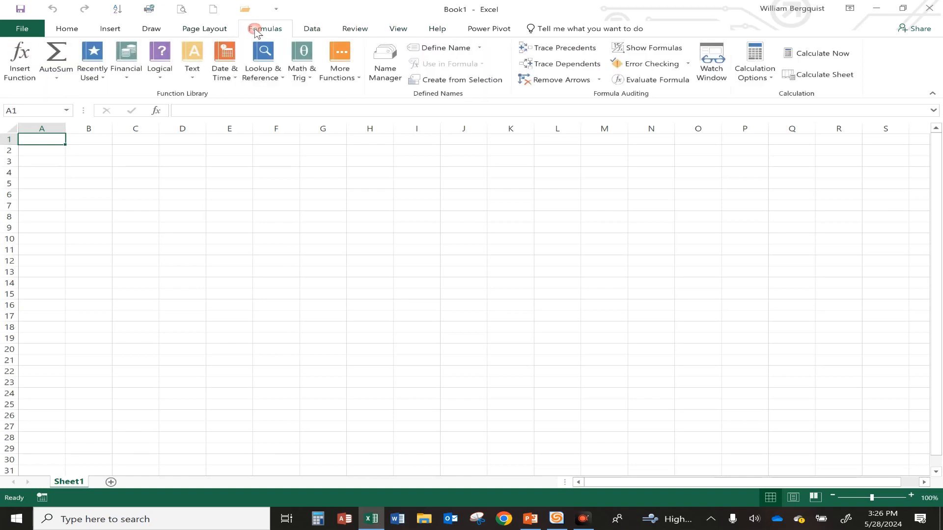
Return to the Home commands and view the file management options of the backstage view before going back to the worksheet
left_click(74, 29)
left_click(22, 29)
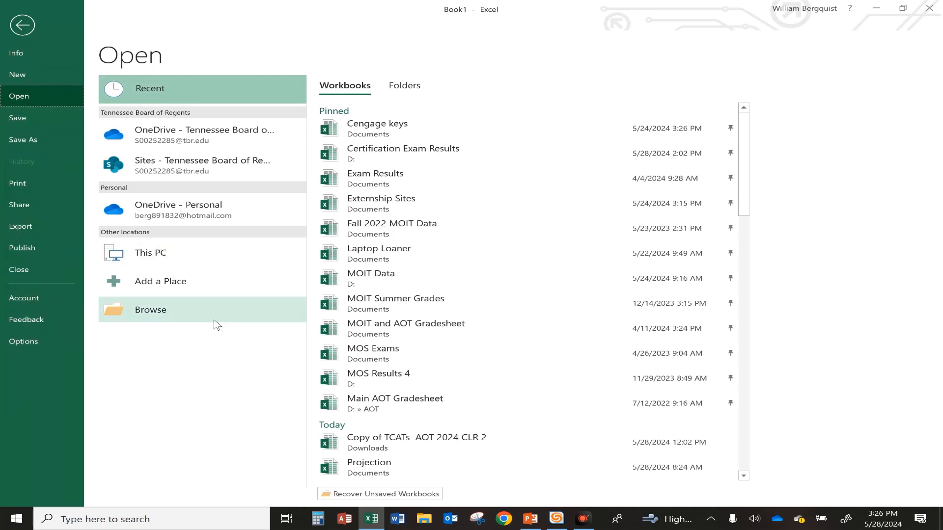
left_click(23, 26)
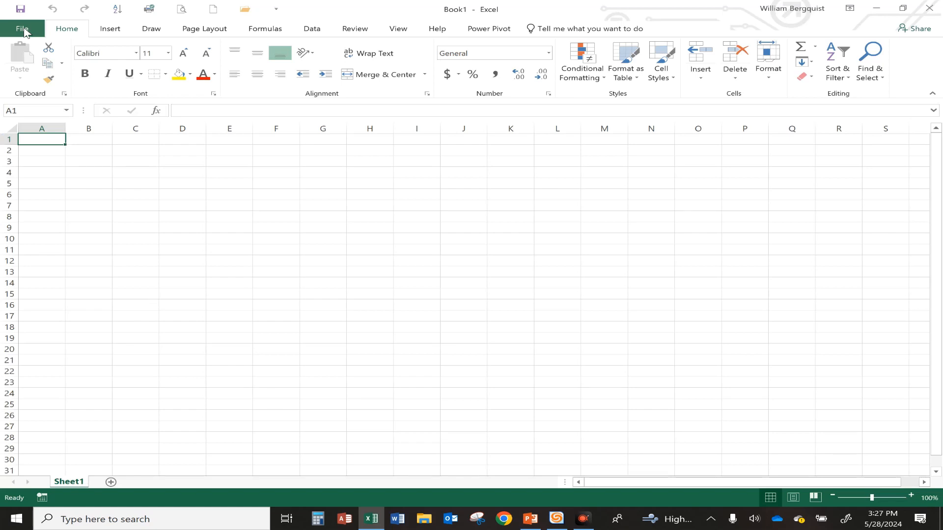
Collapse the ribbon to its tab names only and select cell D8 in the enlarged worksheet area
double_click(68, 30)
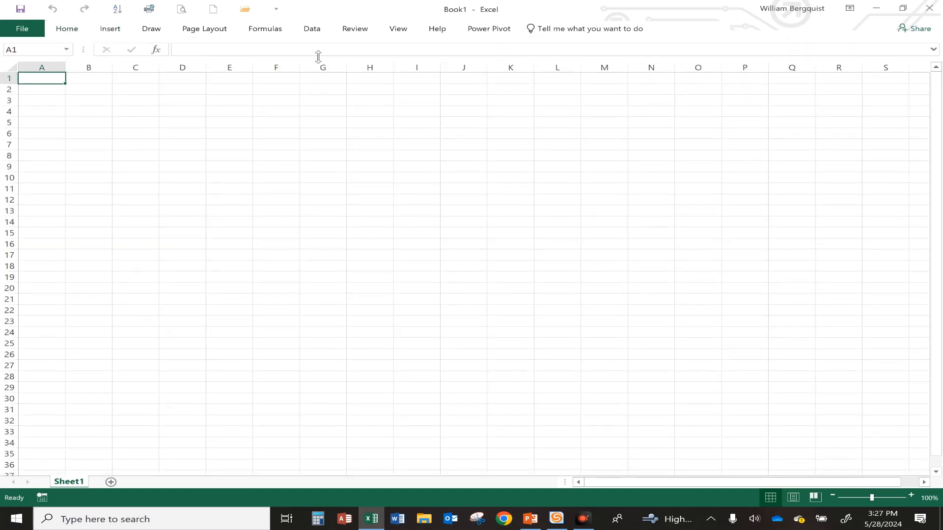
left_click(355, 134)
left_click(196, 155)
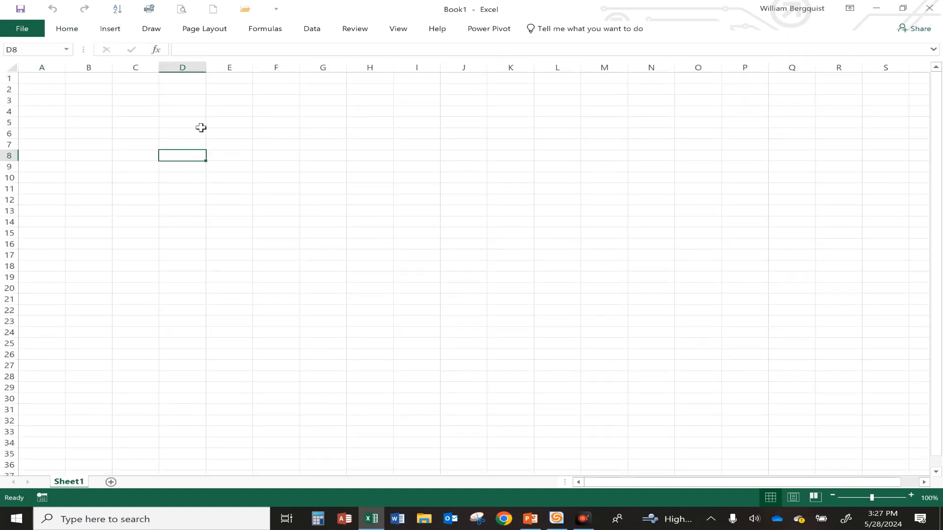
Show the Page Layout commands temporarily, select cell B3 to hide them, and expand the full ribbon on Home permanently
left_click(214, 30)
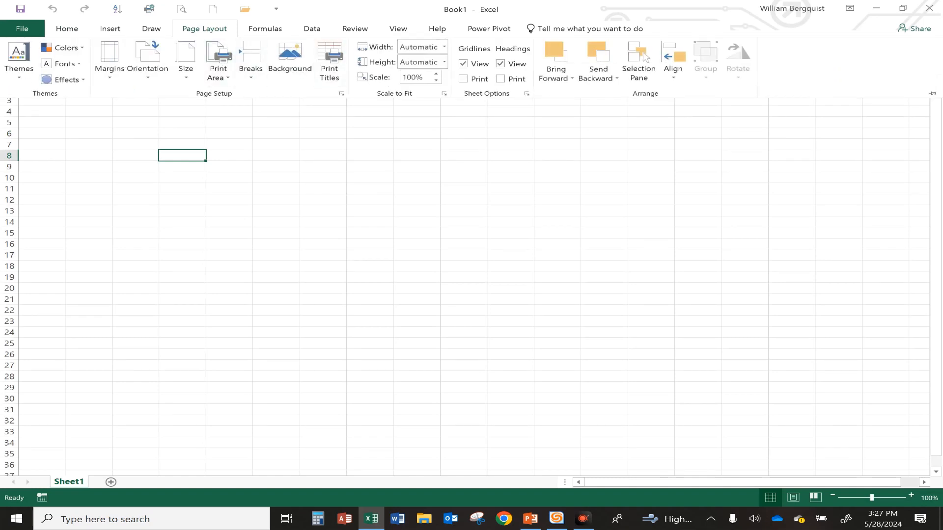
left_click(273, 177)
left_click(73, 102)
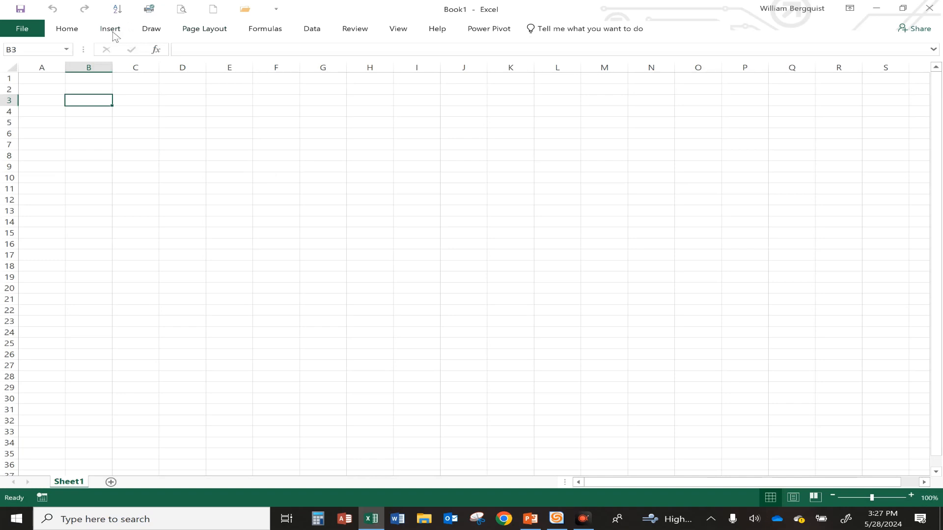
double_click(71, 30)
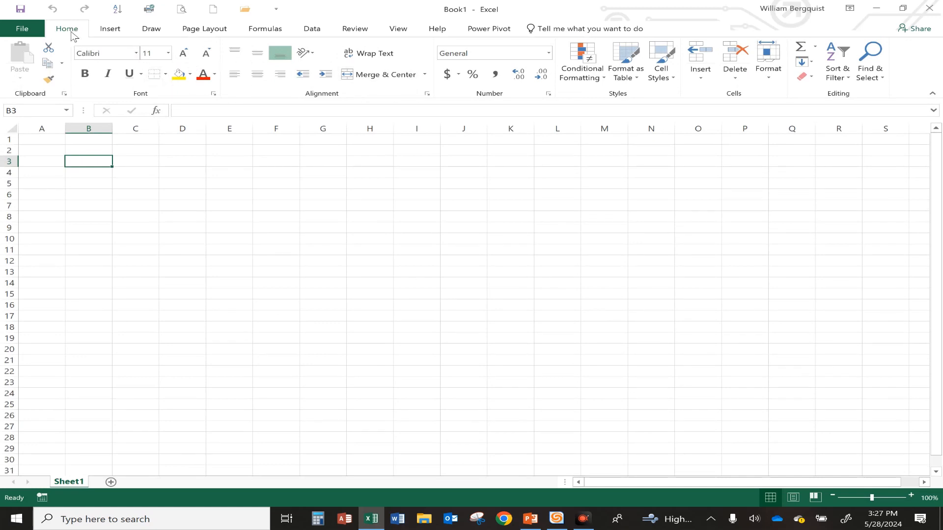
Review the ribbon's Insert, Draw and Page Layout commands in turn, finishing back on Home
left_click(107, 29)
left_click(159, 29)
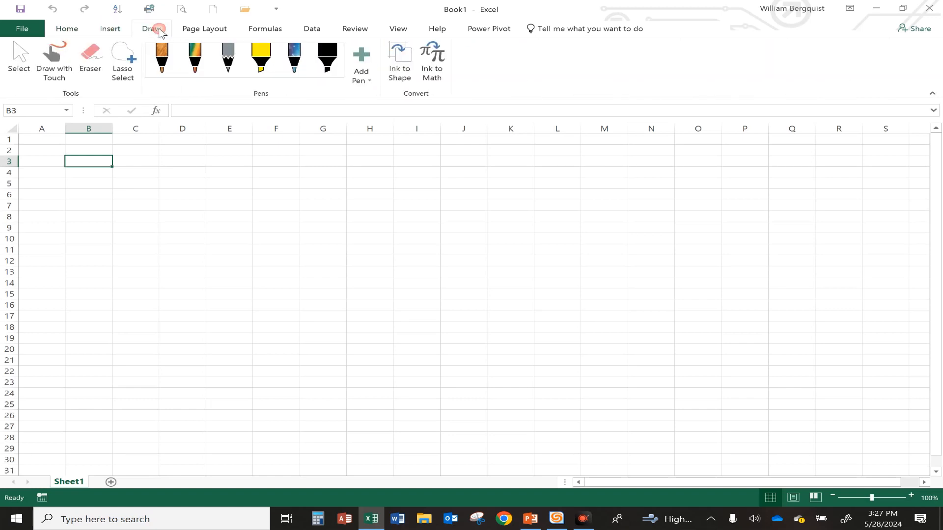
left_click(202, 31)
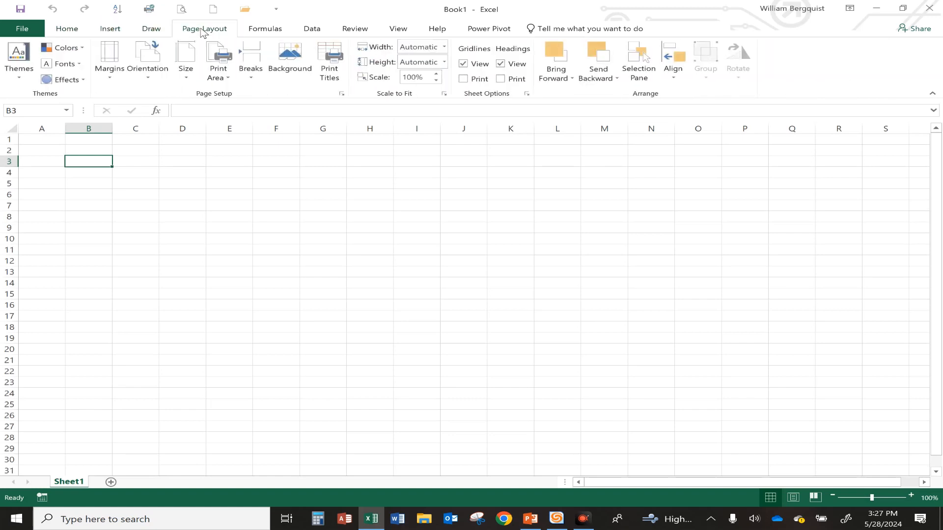
left_click(74, 32)
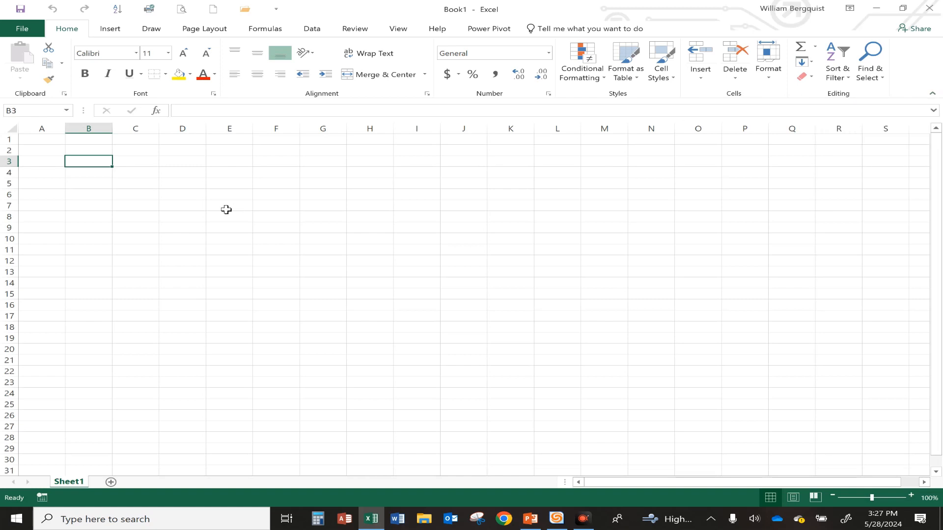
Show the Insert and Draw commands, then cycle through the neighbouring ribbon command sets to Data, back to Insert and forward to View
left_click(110, 32)
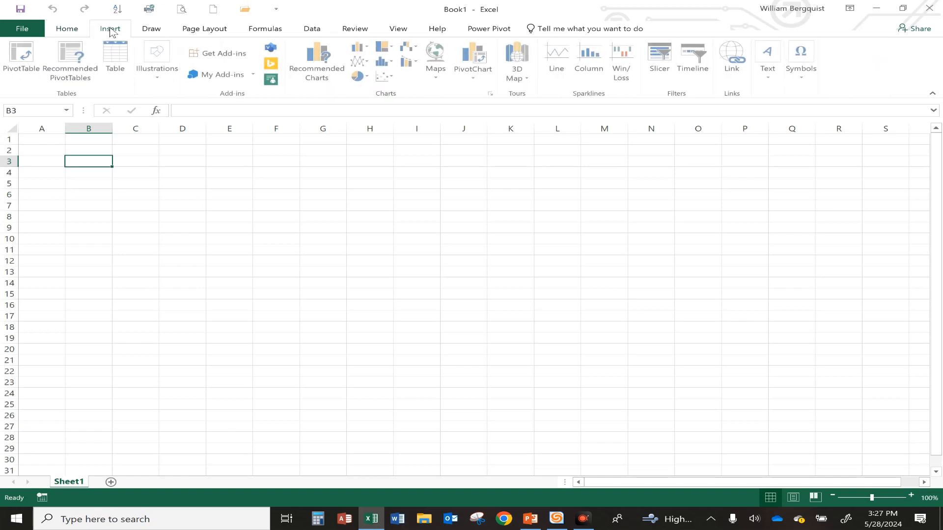
left_click(152, 33)
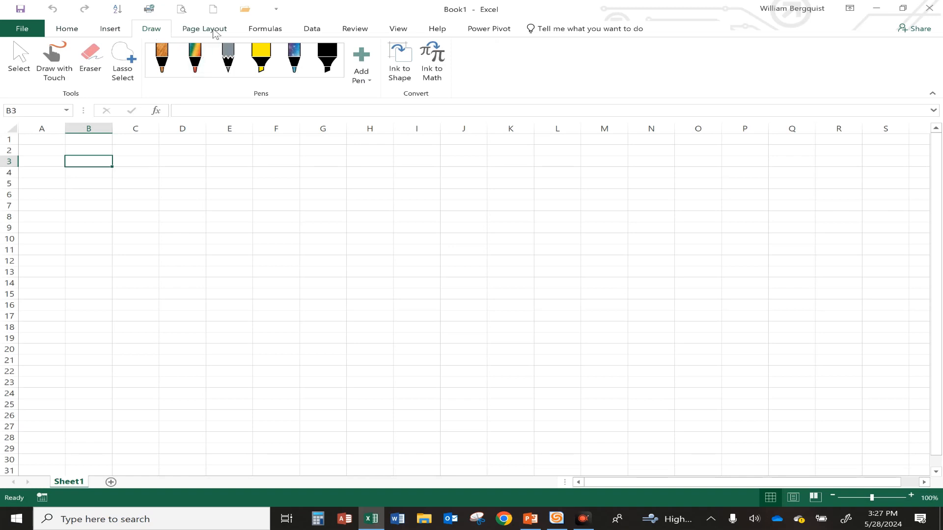
scroll(254, 48, "down", 3)
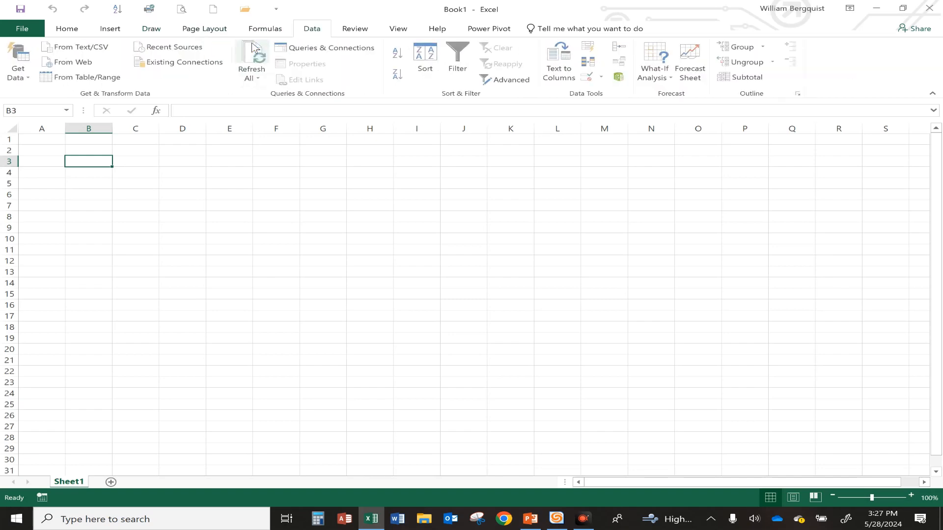
scroll(254, 48, "up", 4)
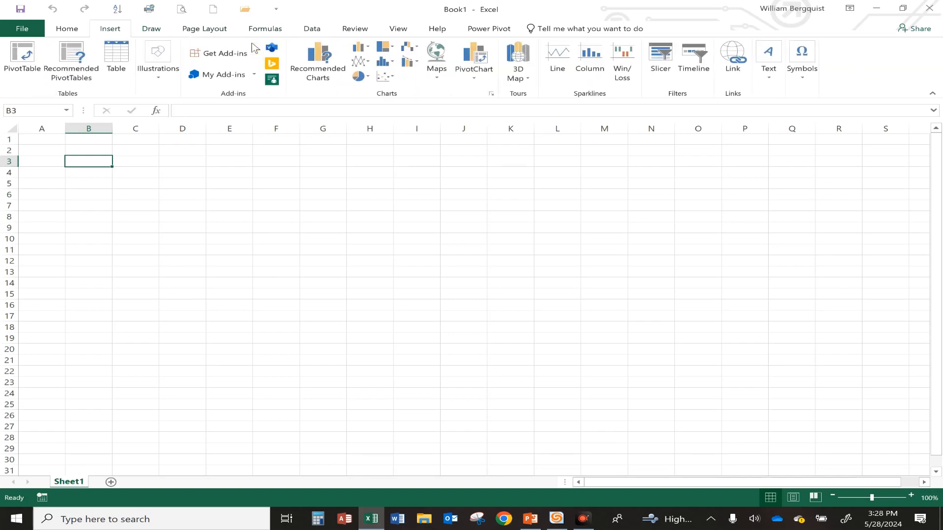
scroll(254, 47, "down", 1)
scroll(254, 48, "down", 5)
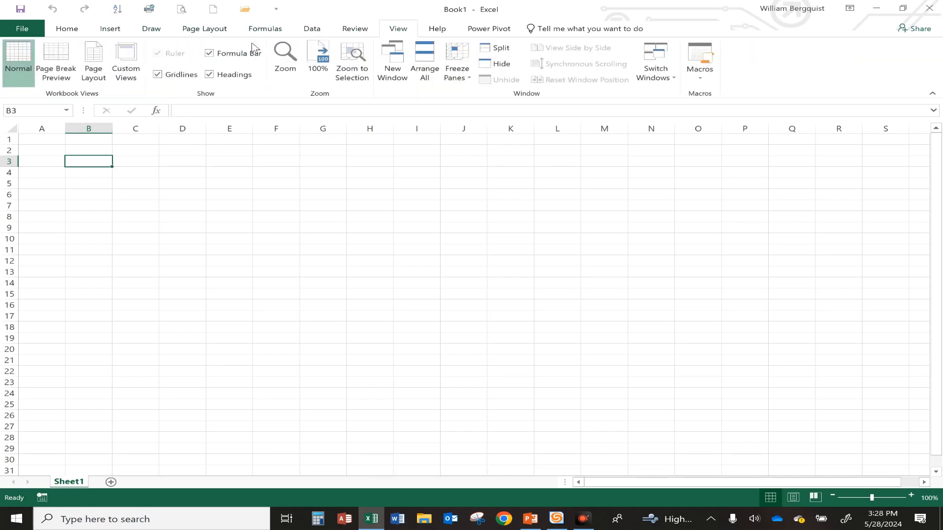
Cycle back and forth through the ribbon's command sets, including Review, Help, Data and View, and return to Home
scroll(254, 47, "up", 2)
scroll(254, 48, "up", 4)
scroll(254, 48, "down", 5)
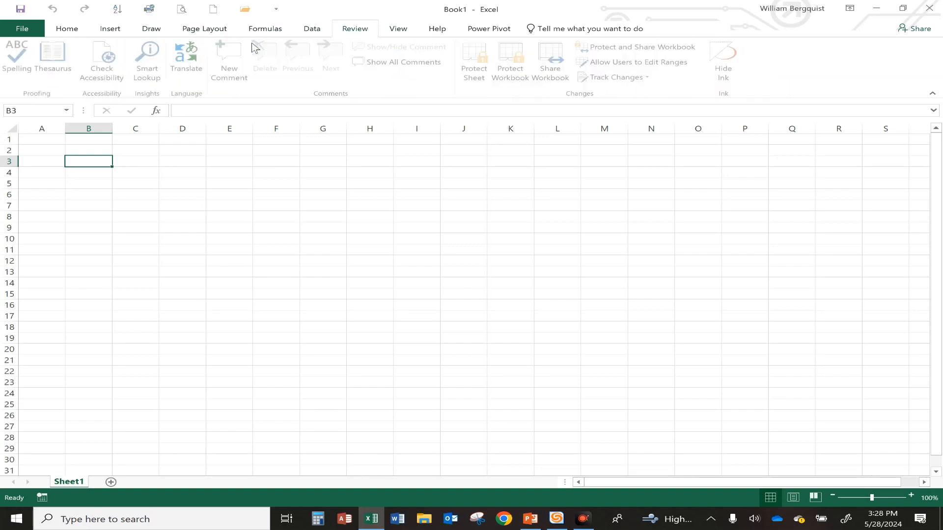
scroll(254, 48, "down", 2)
scroll(254, 48, "up", 2)
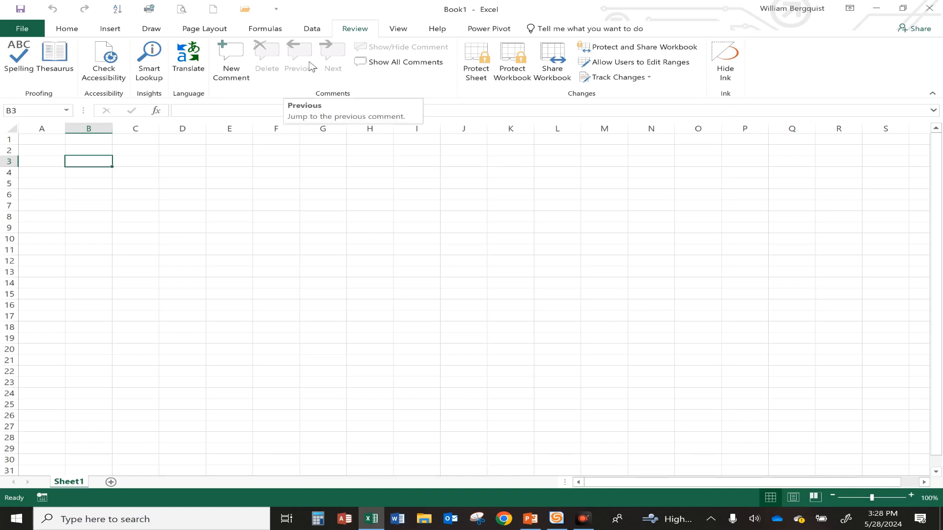
scroll(310, 66, "down", 2)
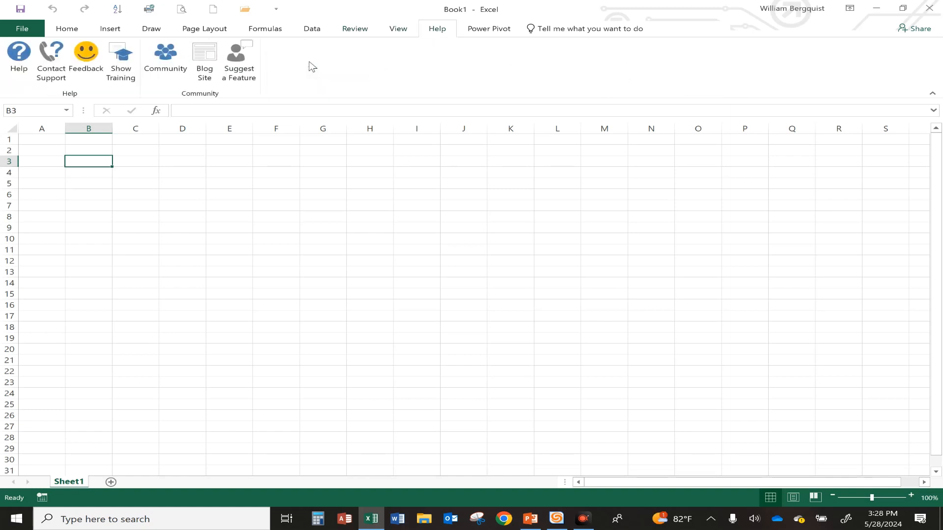
scroll(311, 66, "up", 3)
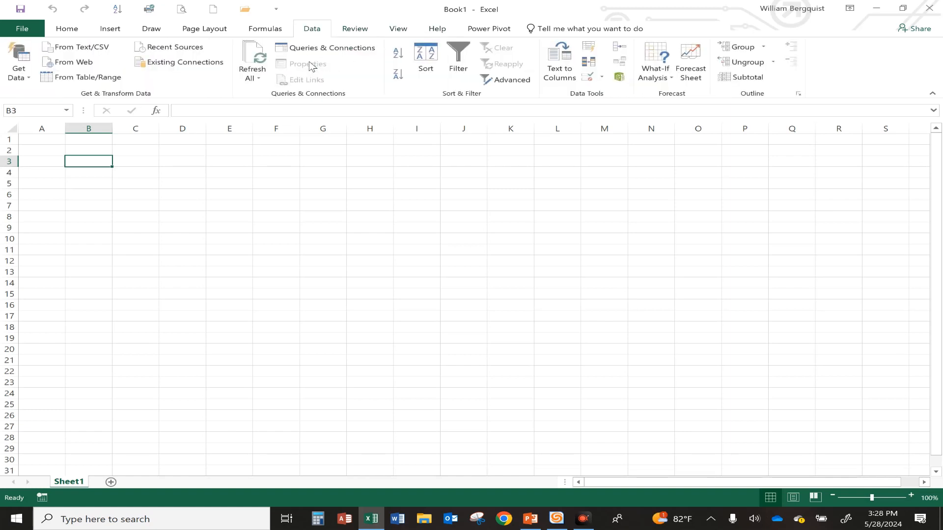
scroll(311, 66, "down", 2)
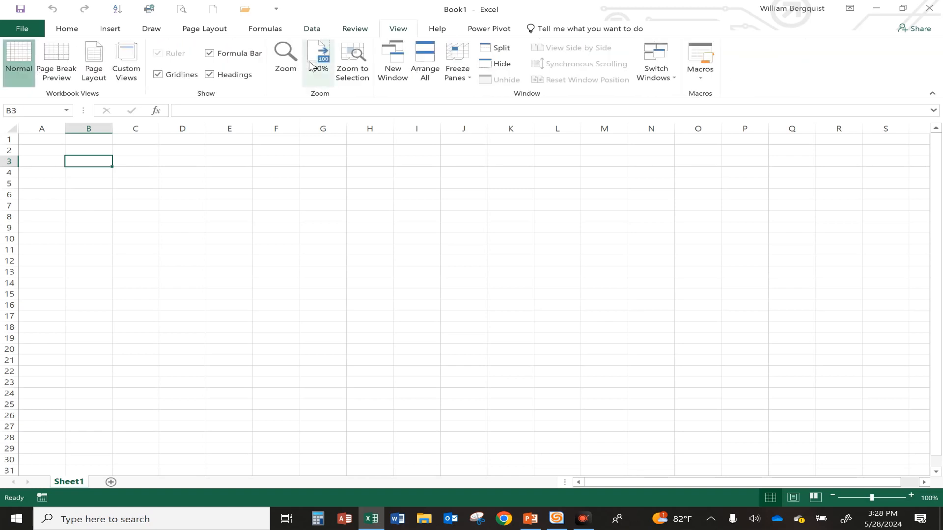
left_click(71, 30)
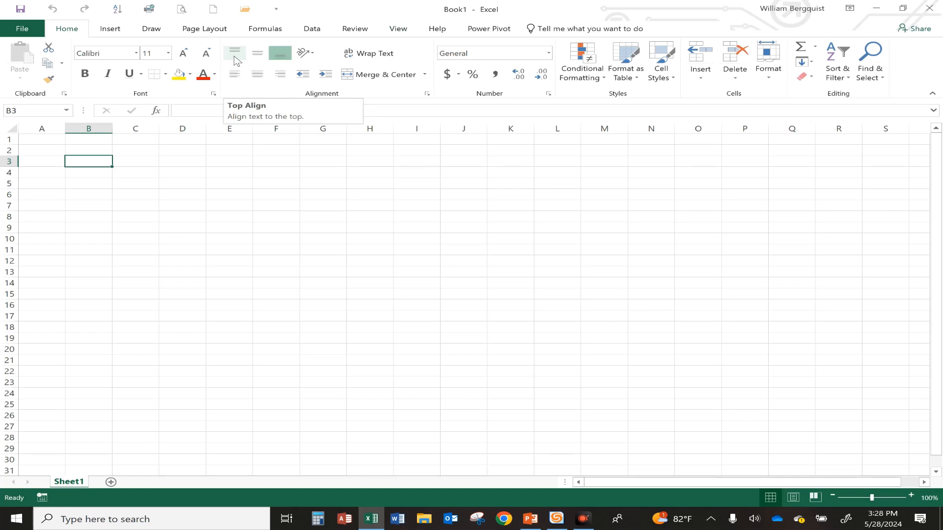
Use the ribbon's access-key hints to reach Page Layout and open the Custom Margins settings in Page Setup
key("alt")
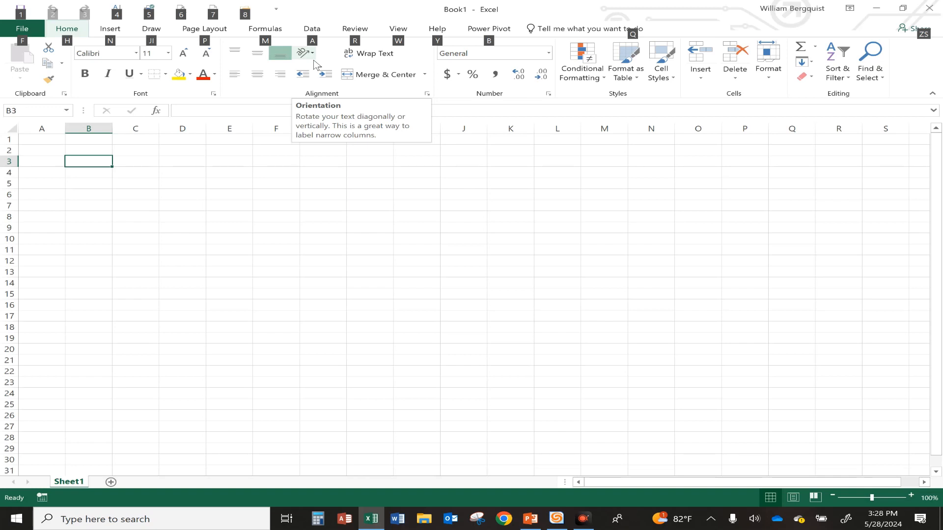
key("p")
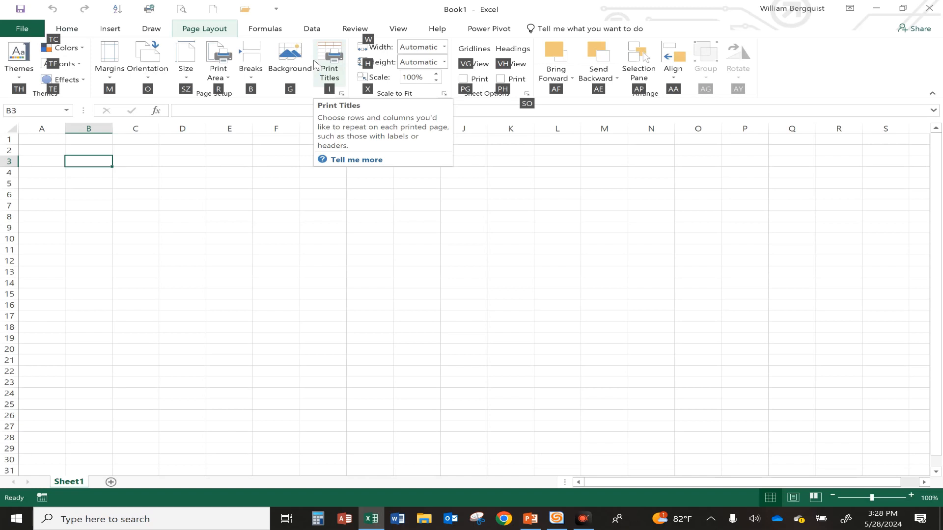
key("m")
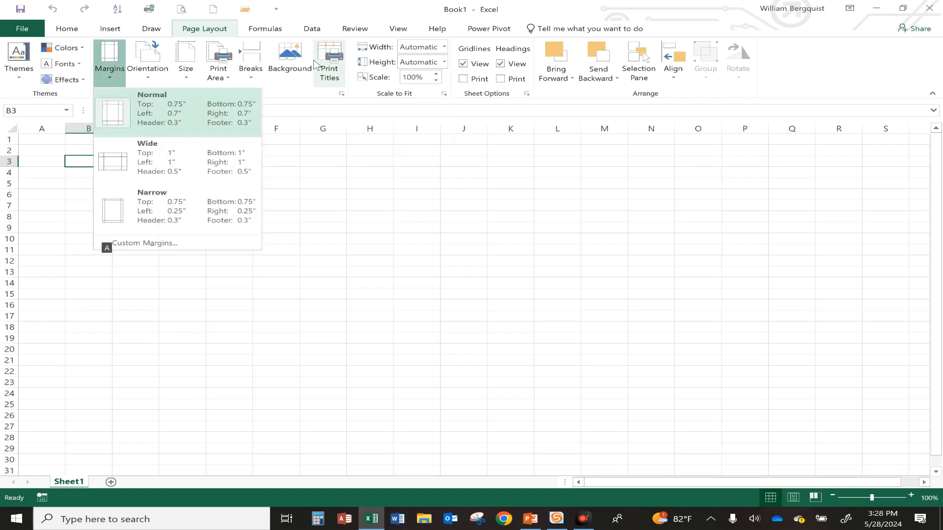
key("Down")
key("Down")
key("Down")
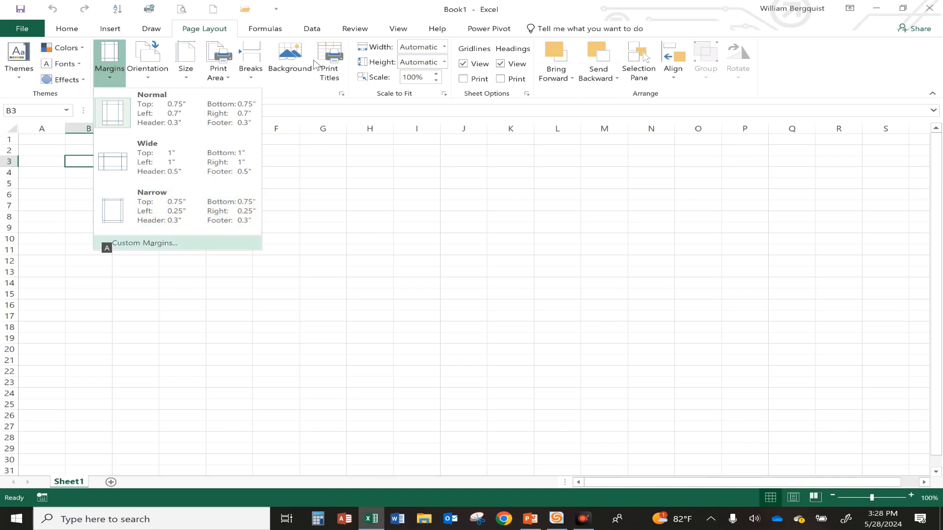
key("Return")
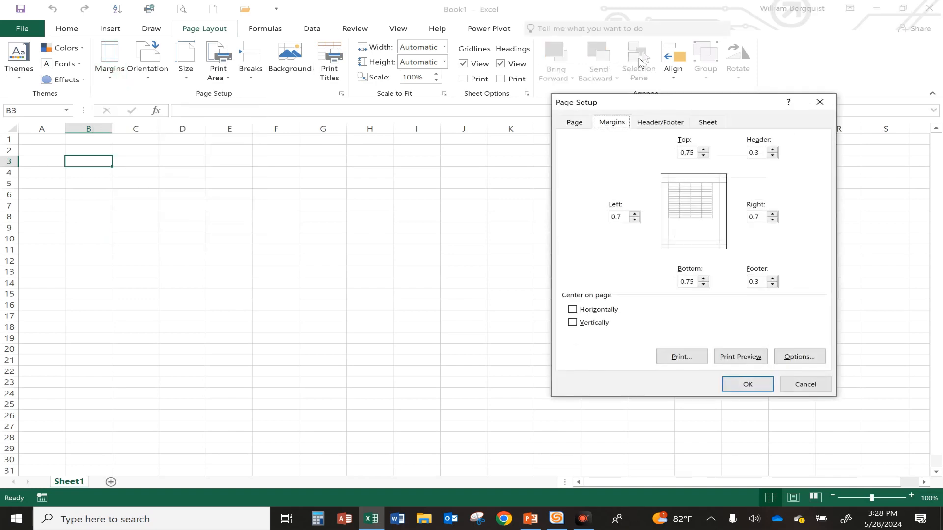
Reposition the Page Setup dialog over the middle of the worksheet, close it without changes and return to the Home commands
left_click_drag(627, 106, 445, 139)
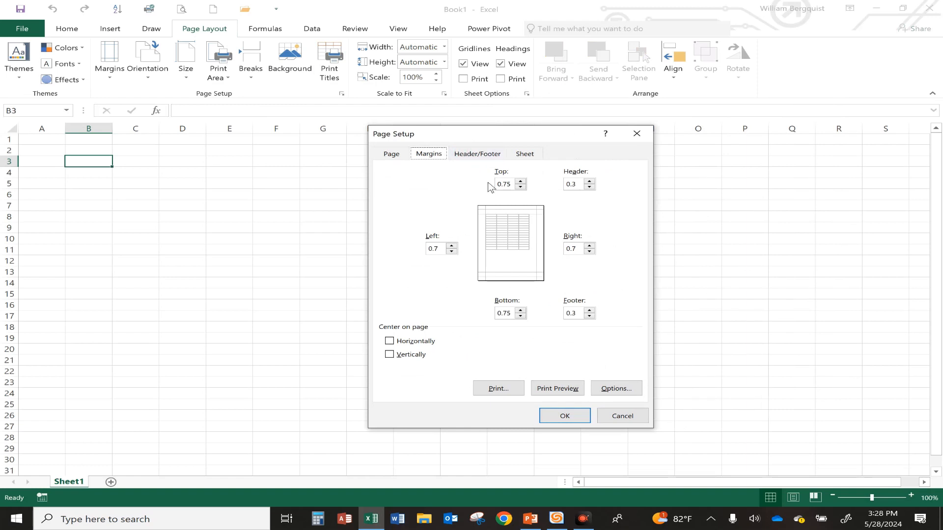
left_click(639, 136)
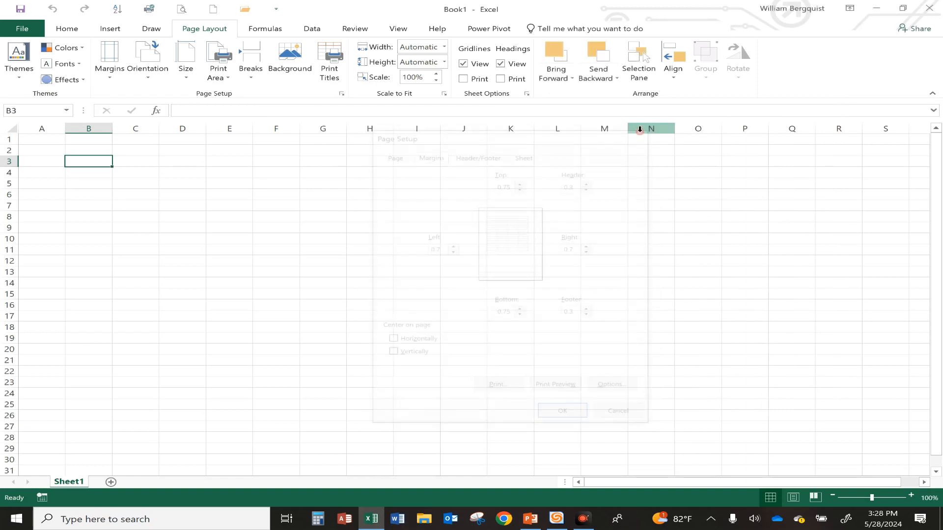
left_click(66, 28)
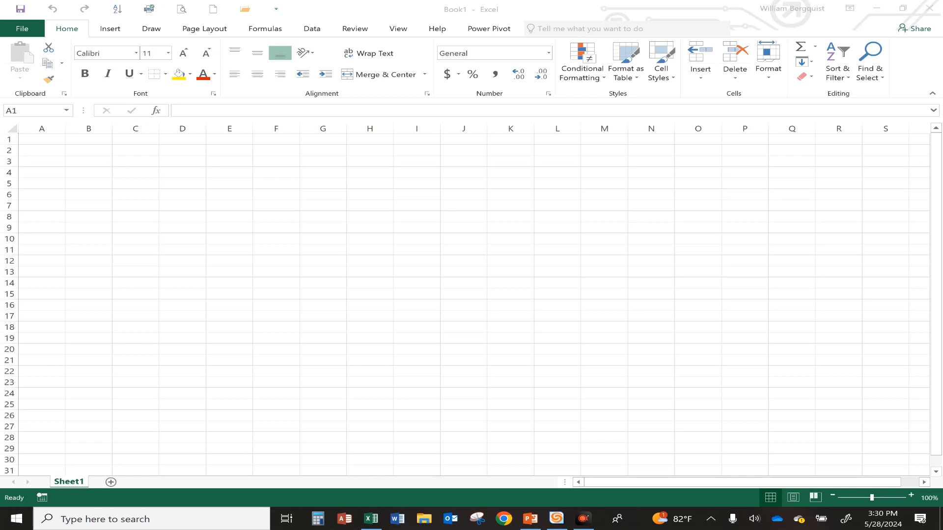
Select individual cells in column D, going down from D5 to D7, up to D2 and finally to D11
left_click(63, 157)
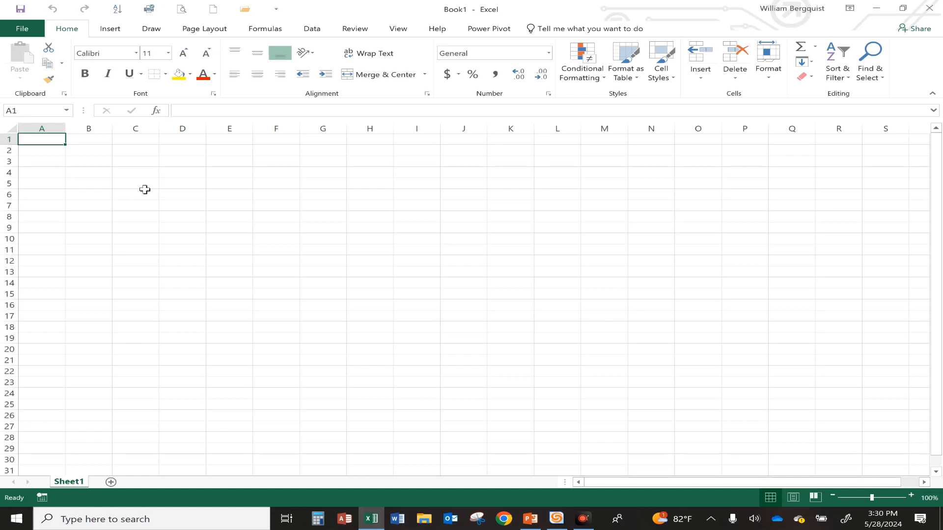
left_click(186, 183)
left_click(182, 197)
left_click(181, 207)
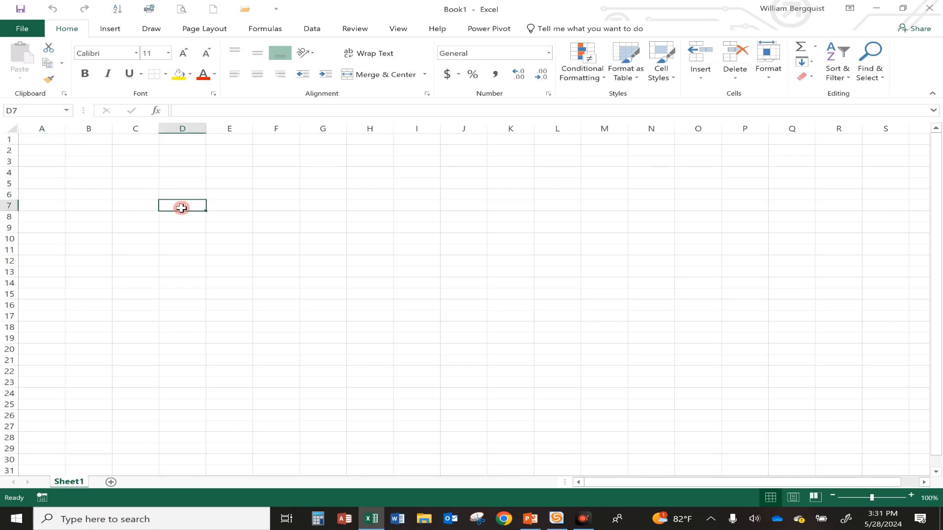
left_click(181, 195)
left_click(179, 180)
left_click(180, 172)
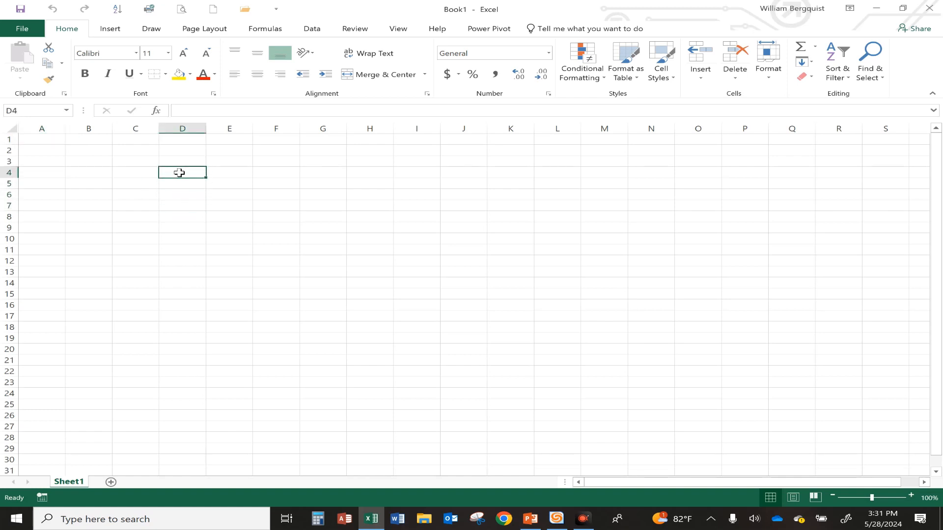
left_click(180, 152)
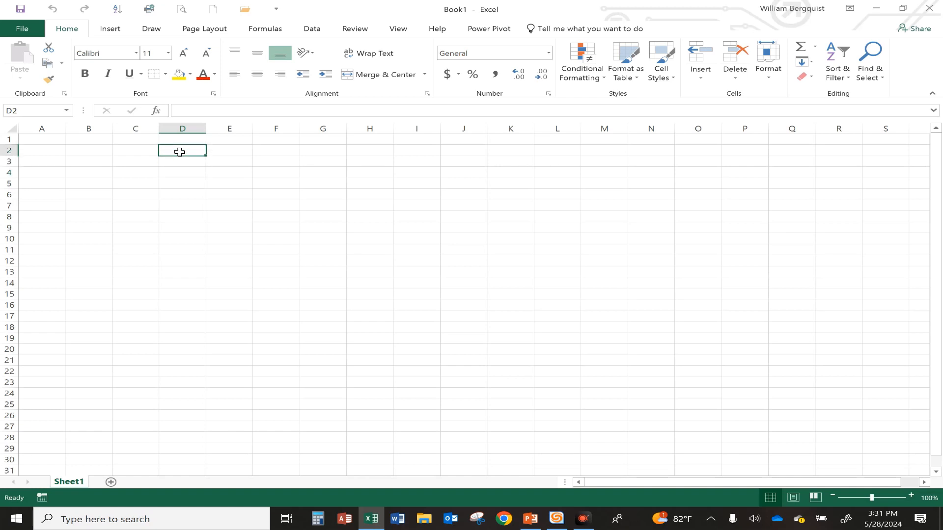
left_click(171, 248)
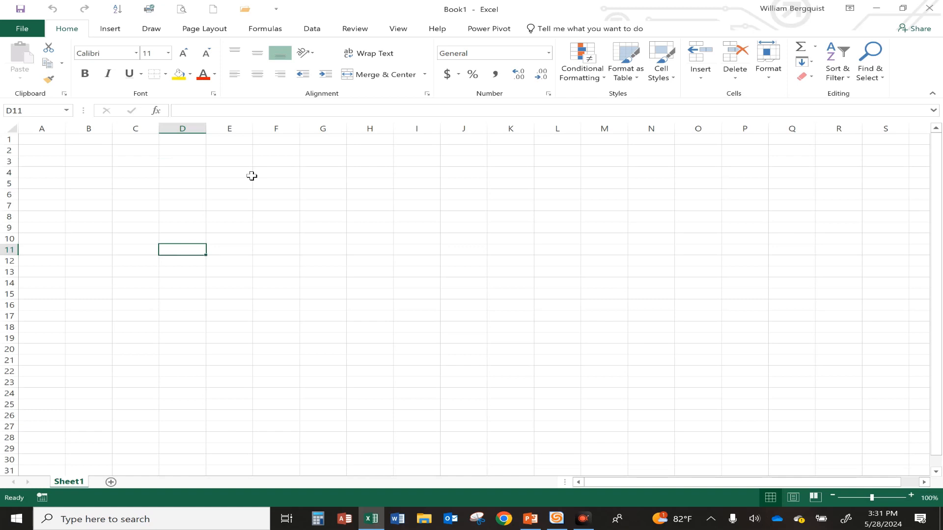
Select cell A1, then neighbouring cells in columns C and D, ending on D5
left_click(40, 138)
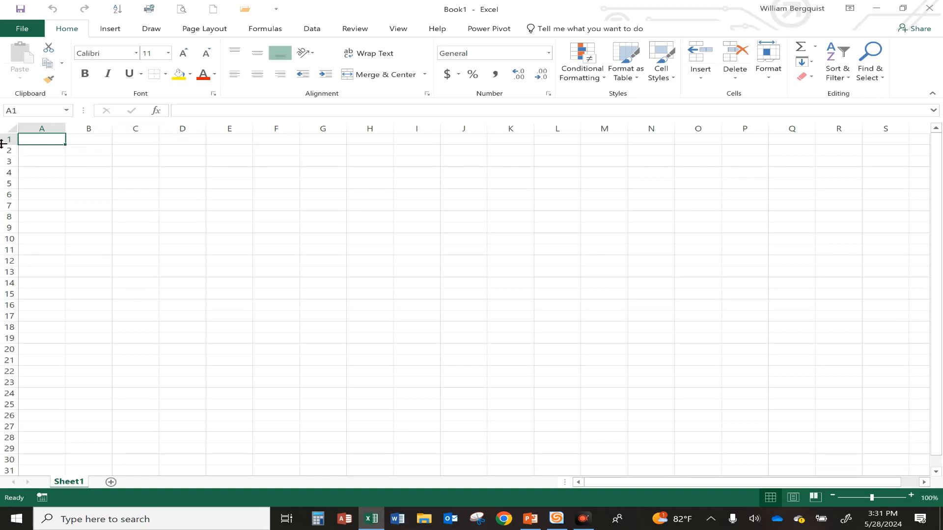
left_click(149, 204)
left_click(171, 202)
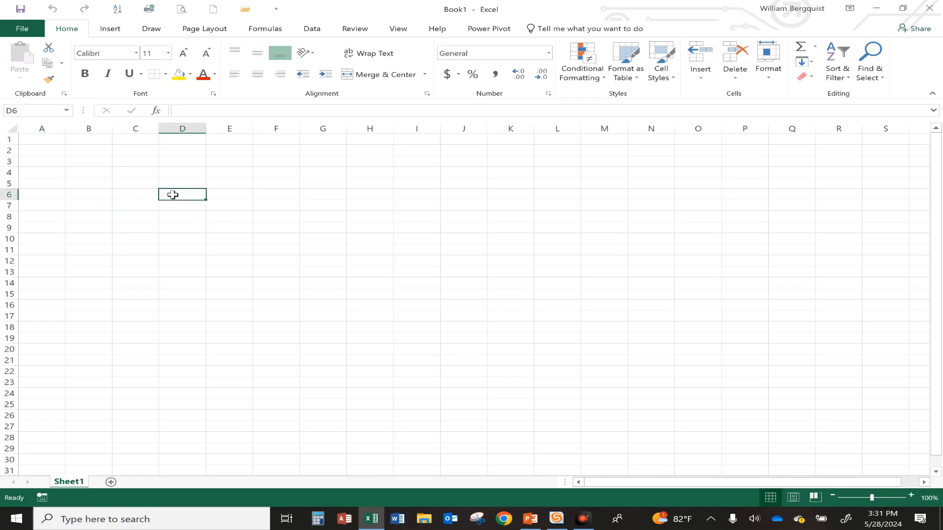
left_click(175, 183)
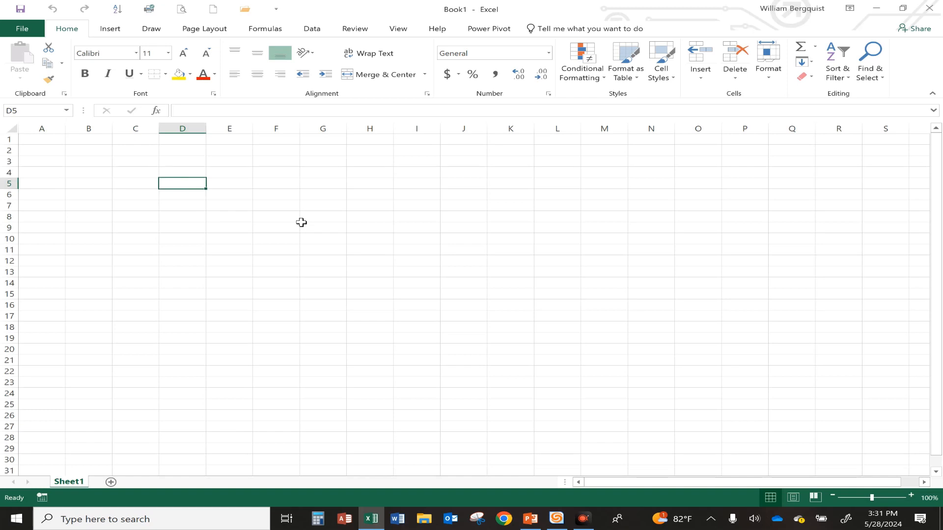
Select cells C1 and C4 to compare their addresses in the Name Box, then return to A1
left_click(142, 138)
left_click(134, 172)
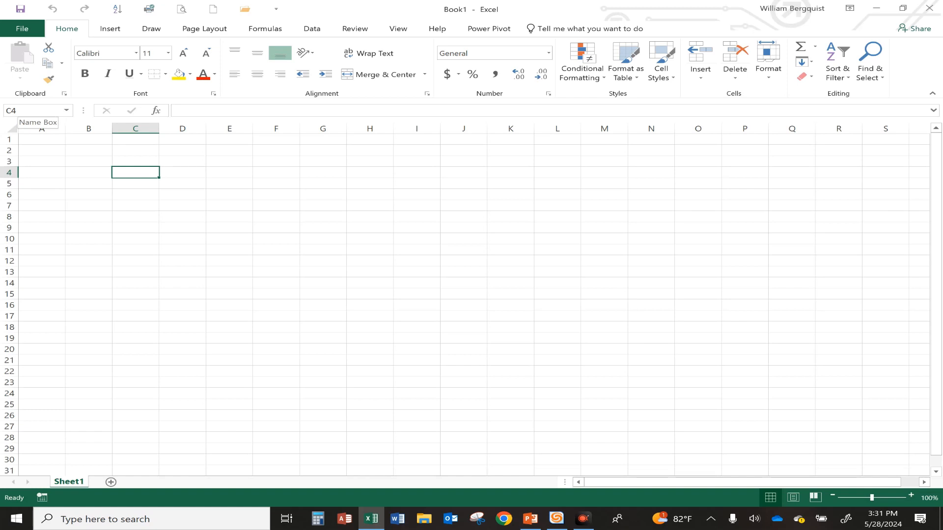
left_click(38, 139)
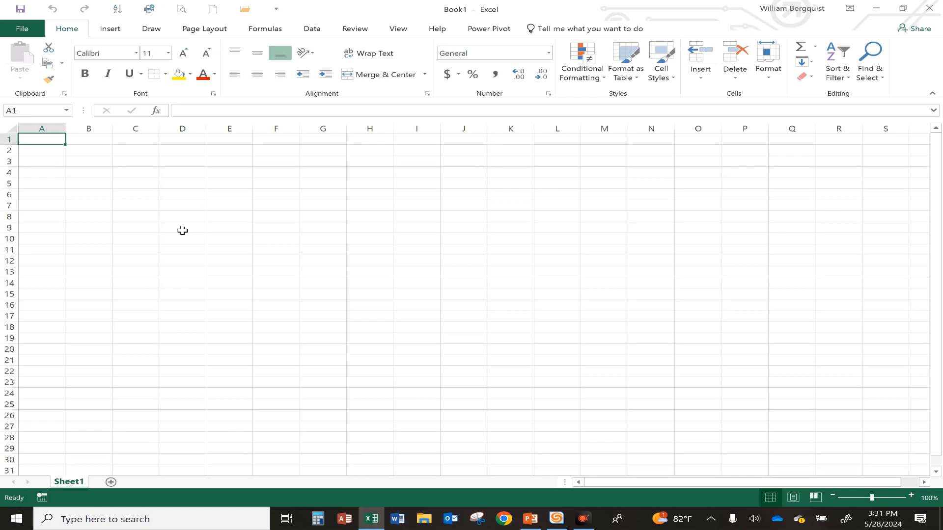
Select single cells G11 and G15, followed by the ranges A1:A16 and C7:K20
left_click(321, 250)
left_click(328, 293)
left_click_drag(40, 139, 45, 305)
left_click_drag(136, 205, 489, 351)
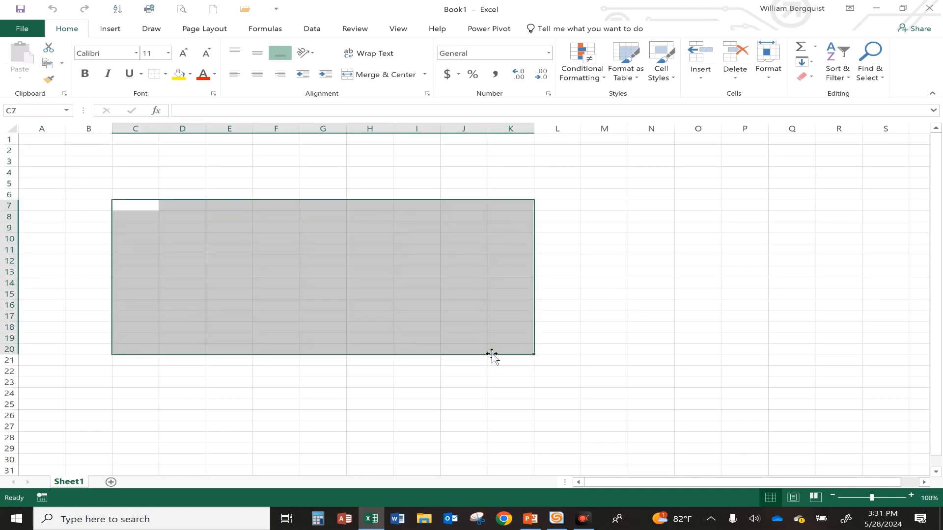
Clear the range selection, return to cell A1 and select cell A4
left_click(220, 188)
left_click(43, 140)
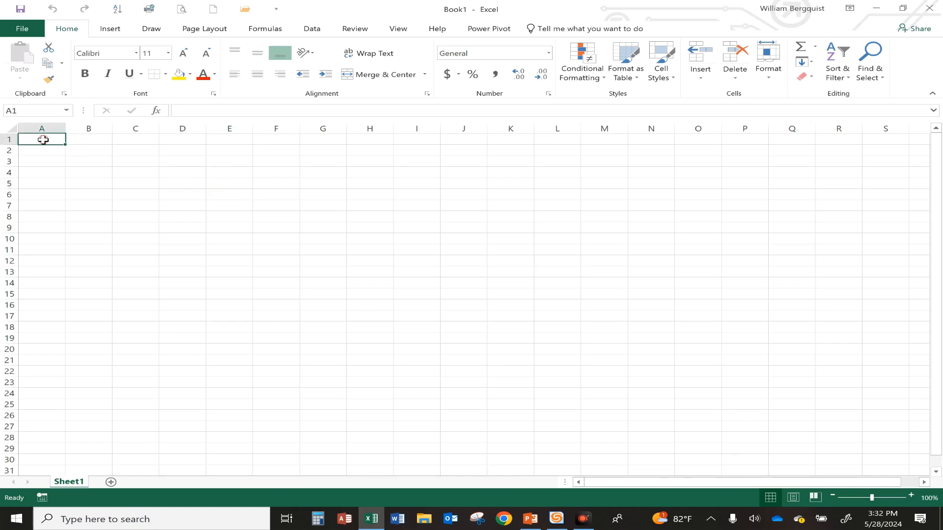
left_click(41, 173)
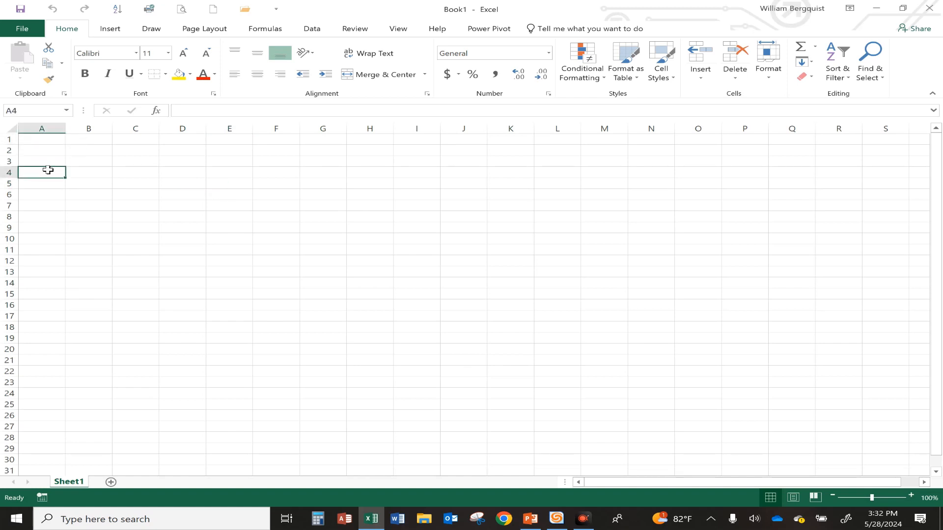
Select cells D6 and H14 in turn, ending on cell B4
left_click(194, 193)
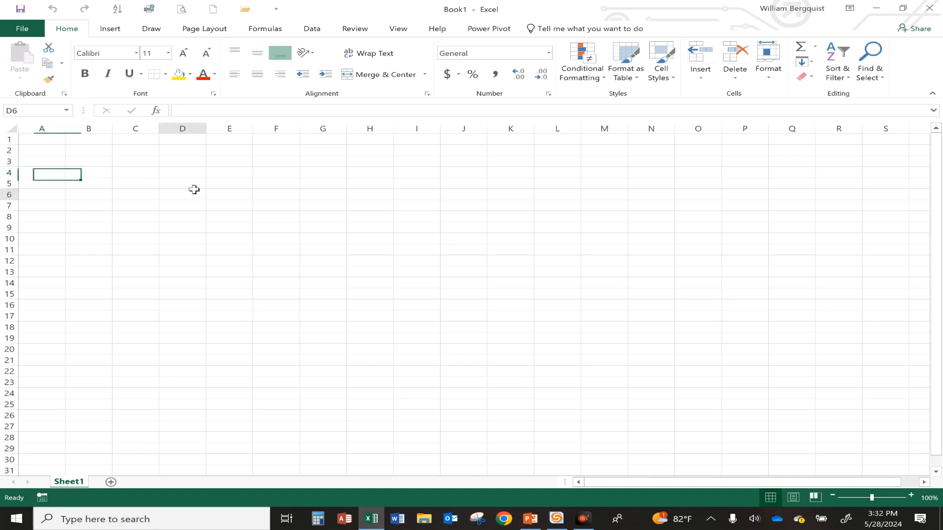
left_click(371, 281)
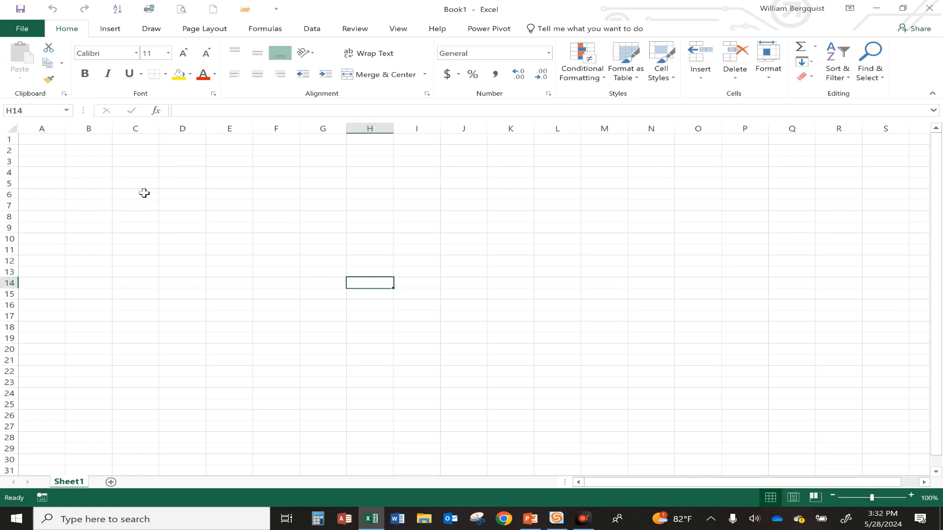
left_click(75, 173)
Go directly to cell C1000 by entering its address in the Name Box and bring the rows around it into view
left_click(33, 110)
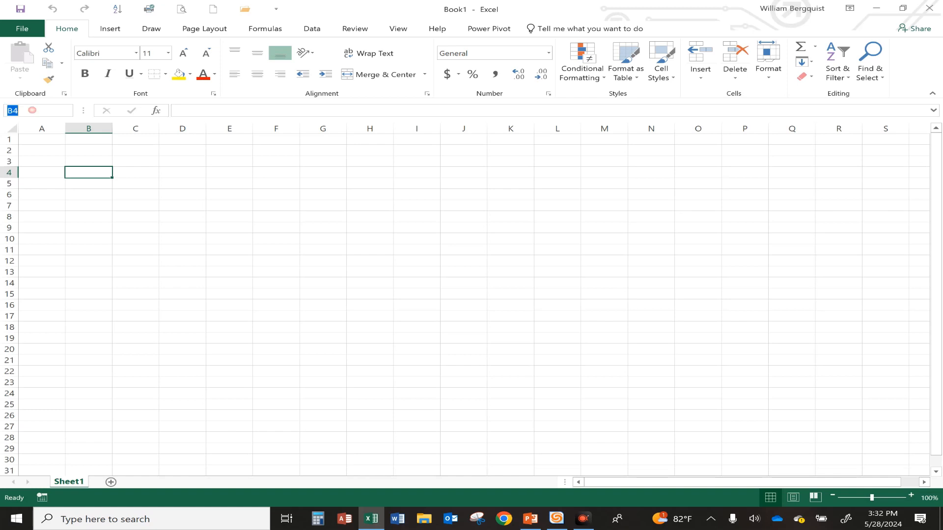
type("c1000")
key("Return")
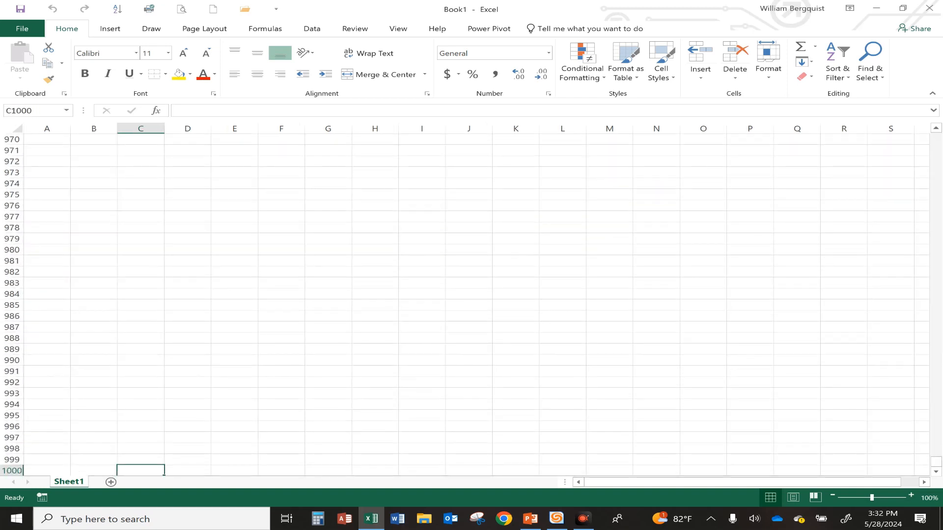
scroll(133, 354, "down", 4)
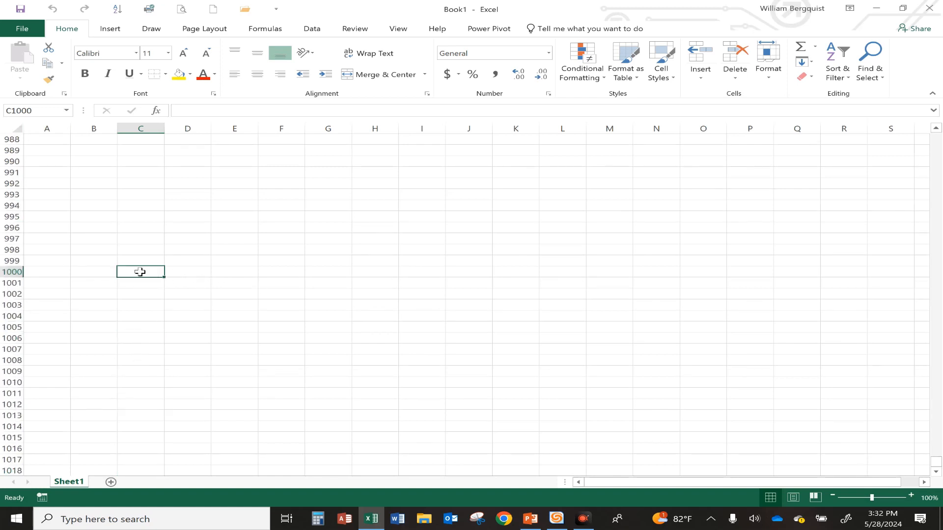
Jump from cell A994 to the last row of column A and back to A1, then select A5 and D4
left_click(41, 205)
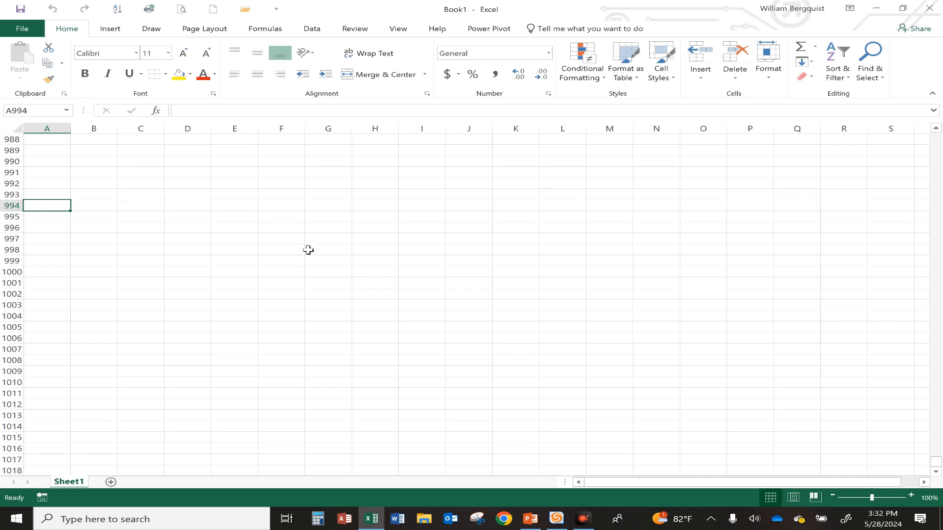
key("ctrl+Down")
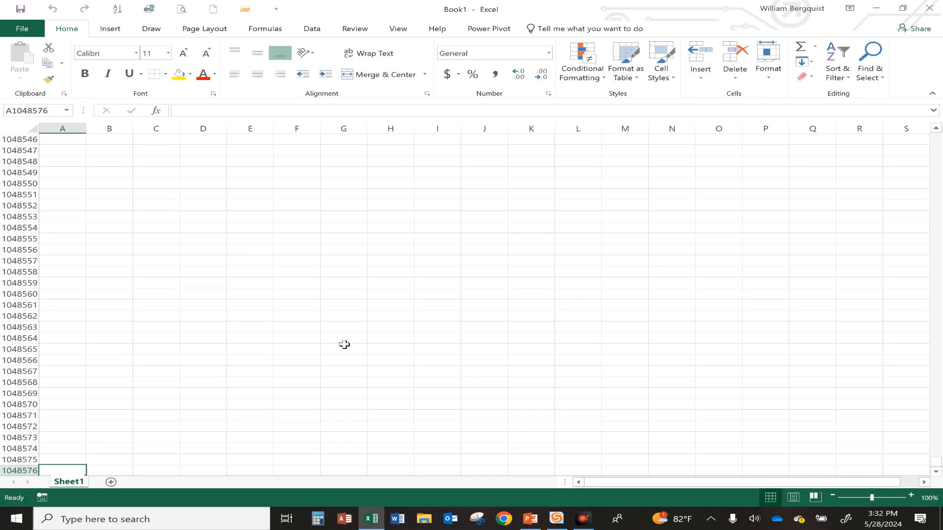
key("ctrl+Up")
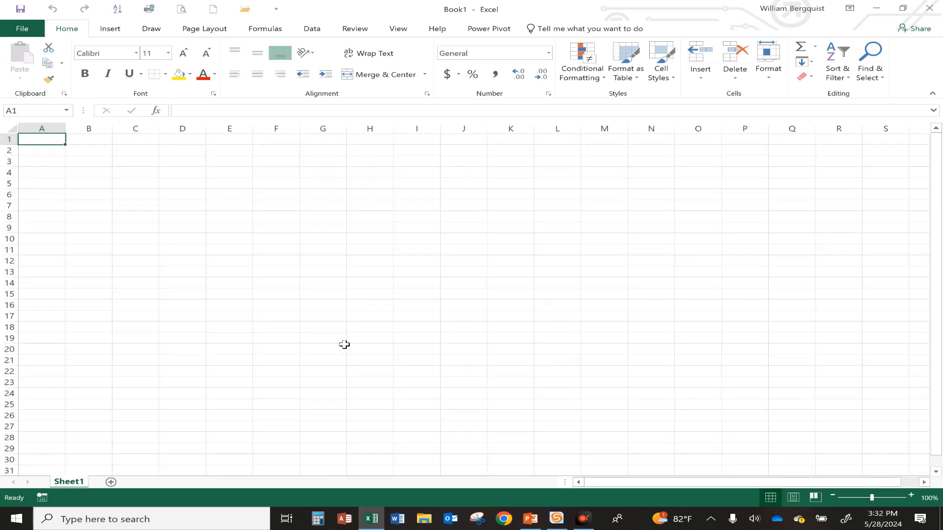
left_click(39, 180)
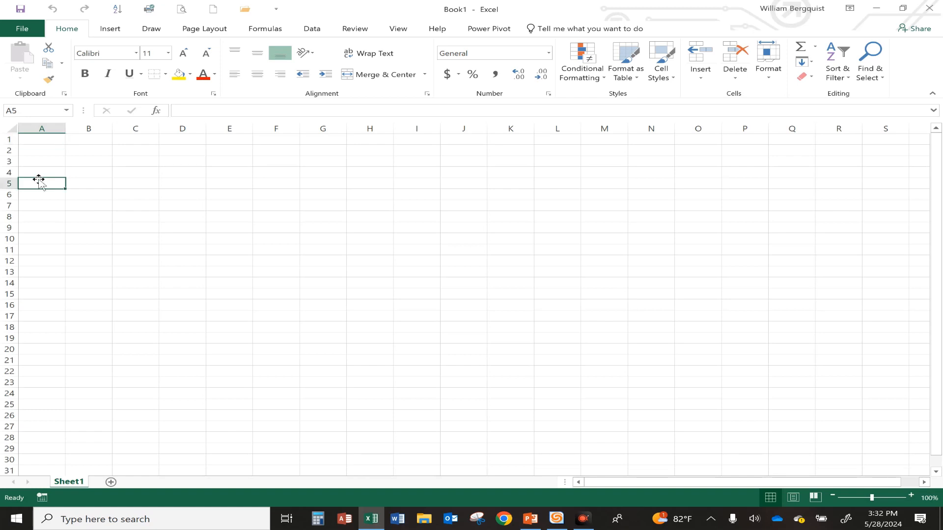
left_click(184, 170)
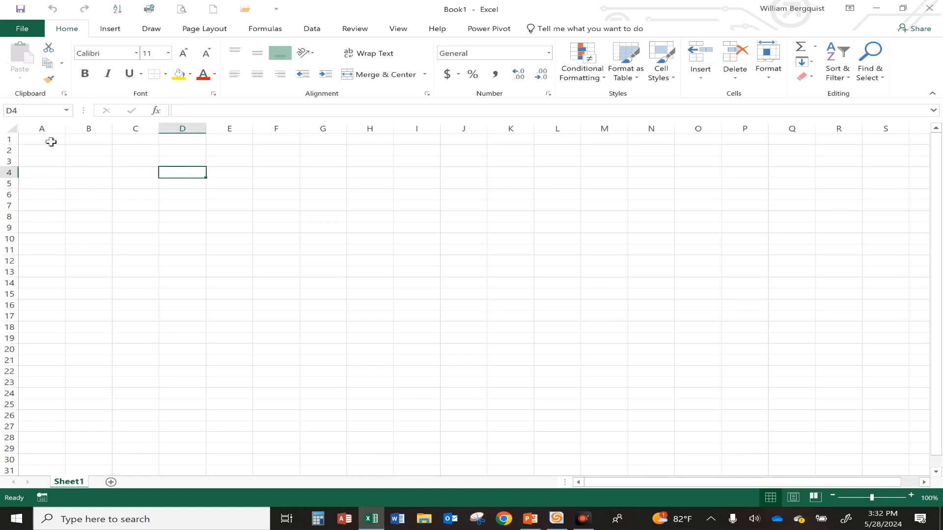
Move cell by cell along row 1 past column AJ, then jump to the row's last column, XFD
left_click(72, 144)
key("Right")
key("Right")
key("Right")
key("Right")
key("Right")
key("Right")
key("Right")
key("Right")
key("Right")
key("Right")
key("Right")
key("Right")
key("Right")
key("Right")
key("Right")
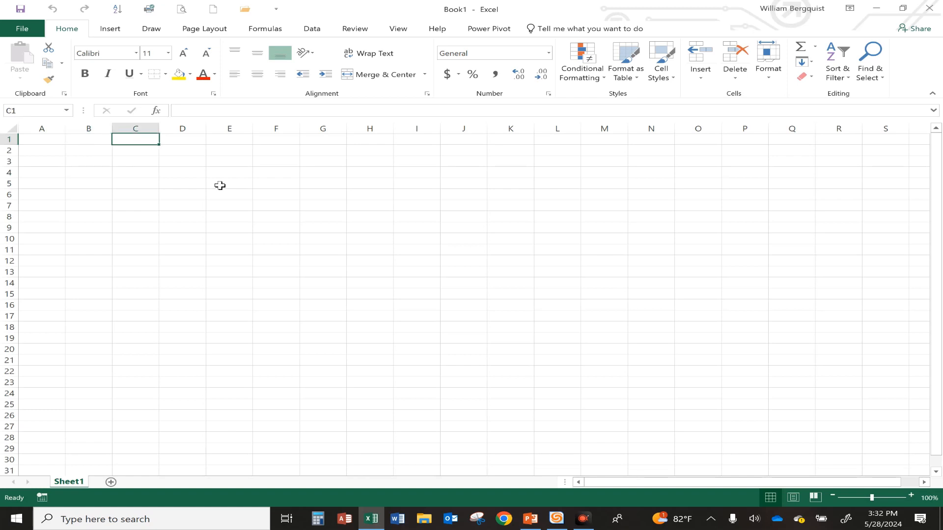
key("Right")
key("Right")
key("Right")
key("Right")
key("Right")
key("Right")
key("Right")
key("Right")
key("Right")
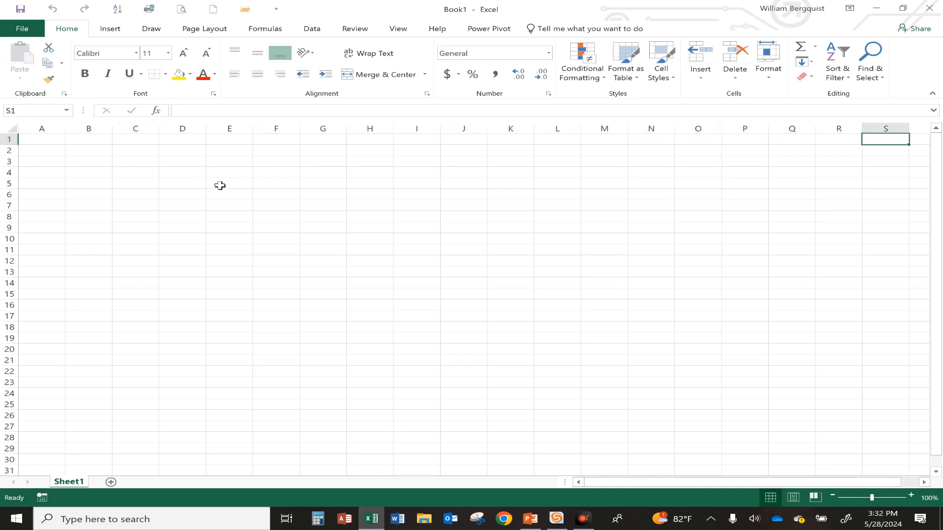
key("Right")
key("Right")
key("Right")
key("Right")
key("Right")
key("Right")
key("Right")
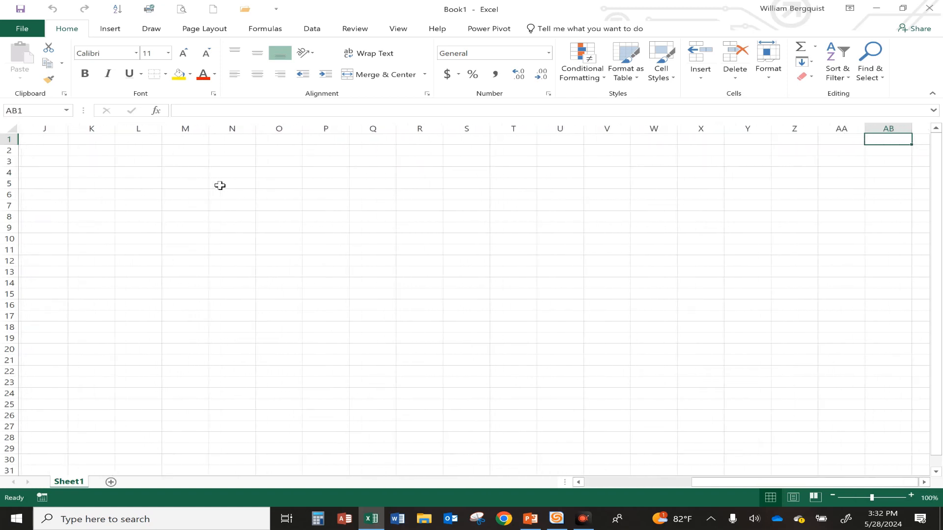
key("Right")
key("Right")
key("Right")
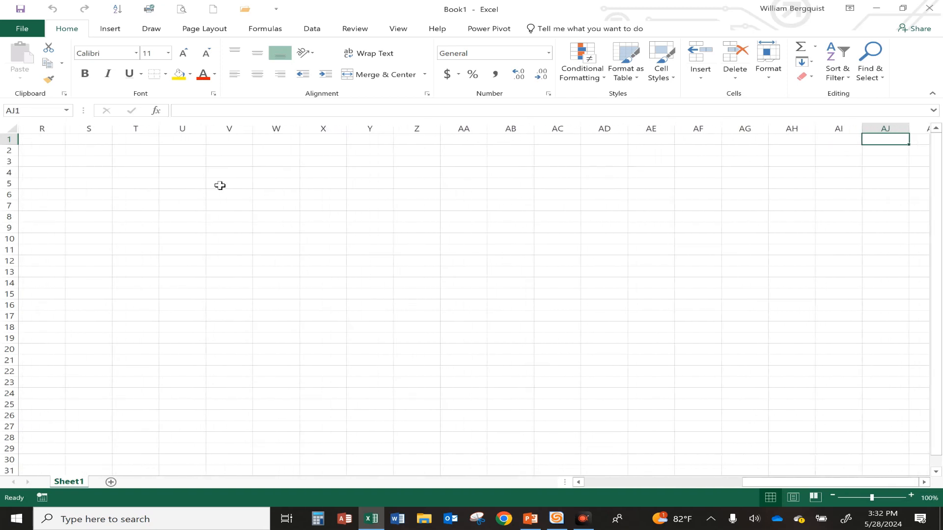
key("Right")
key("Right")
key("Right")
key("ctrl+Right")
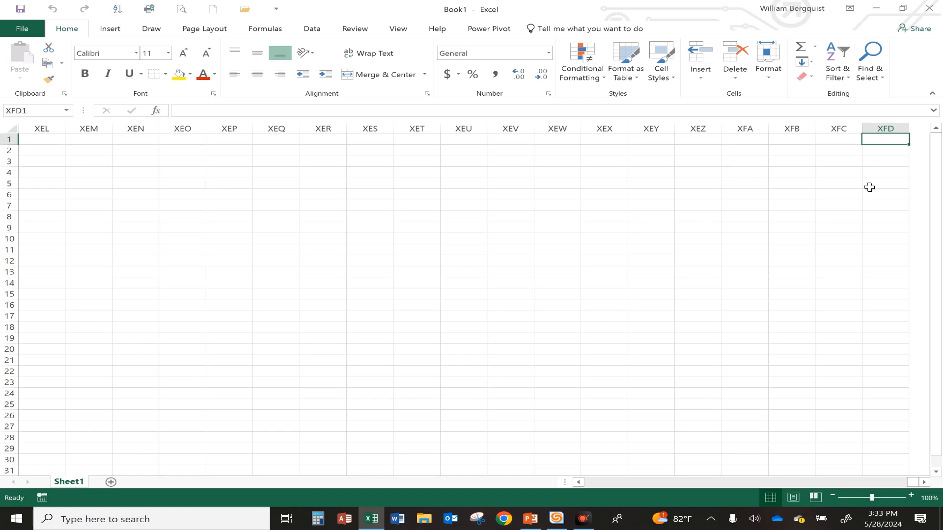
Show the desktop, switch back to Excel, select cell XEV10 and return to cell A1
key("super+d")
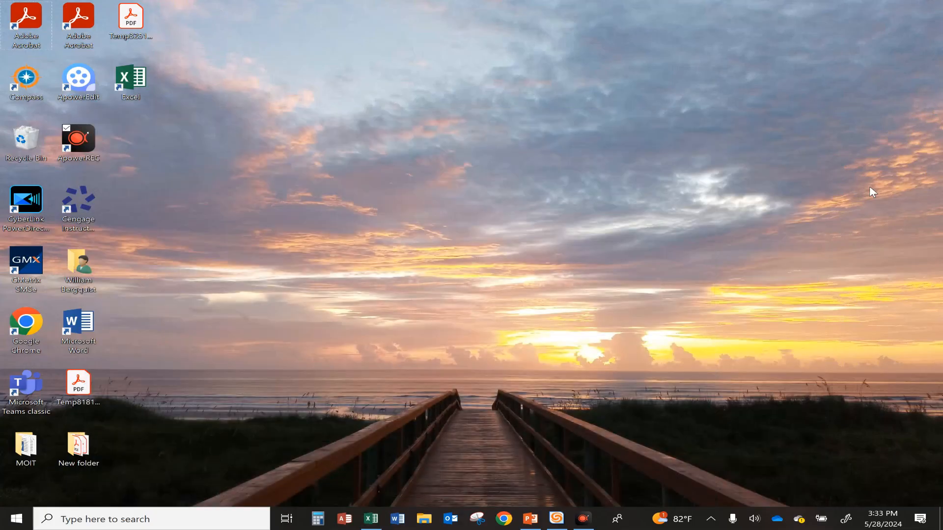
key("alt+Tab")
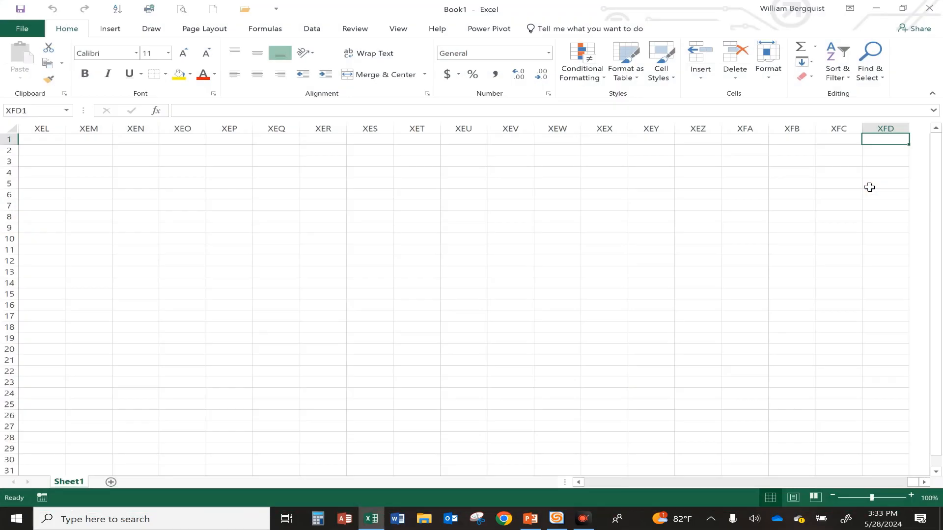
left_click(533, 240)
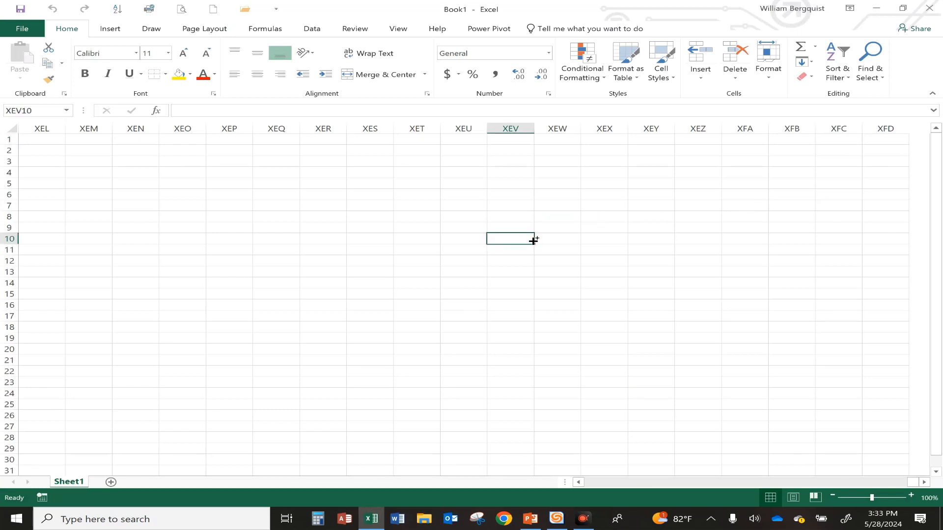
key("ctrl+Home")
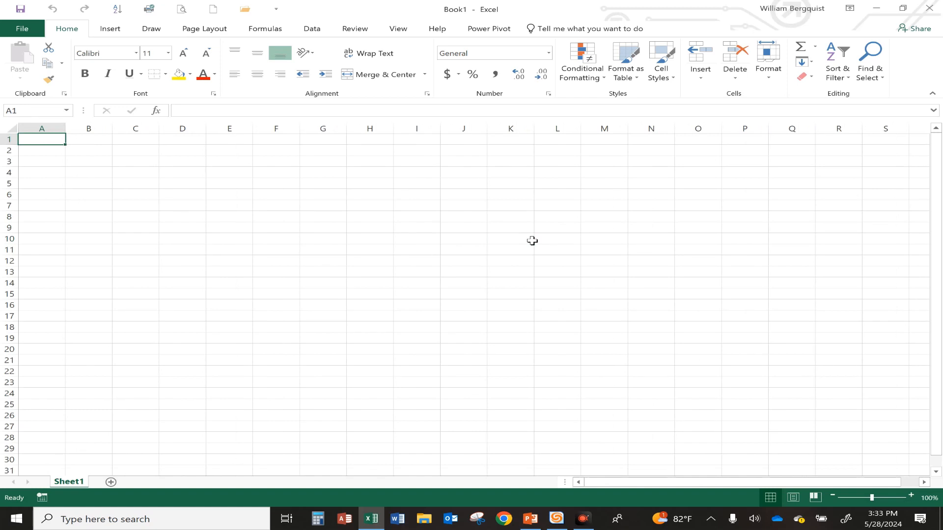
Select single cells in column D, then the range A1:C10, and reduce the selection to cell A1
left_click(181, 202)
left_click(180, 257)
left_click(41, 142)
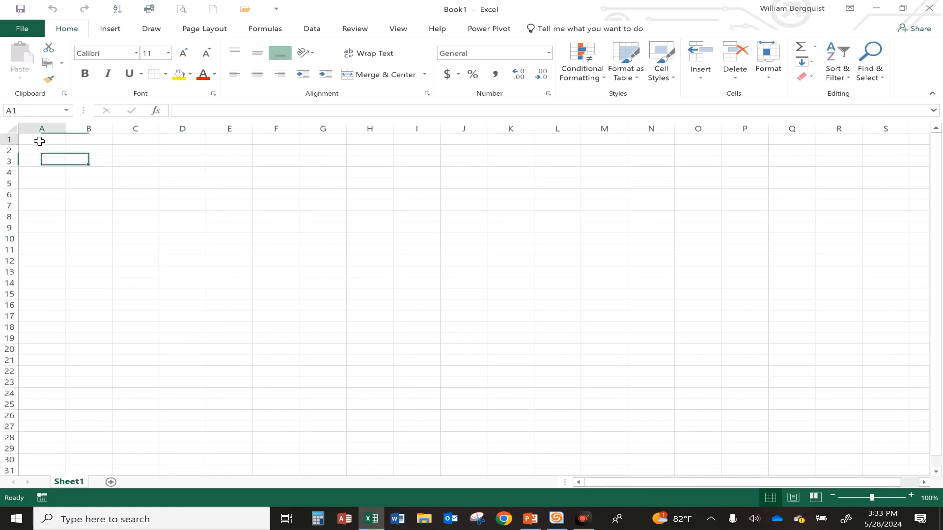
mouse_move(39, 141)
left_mouse_down()
mouse_move(124, 141)
mouse_move(122, 254)
mouse_move(124, 239)
left_mouse_up()
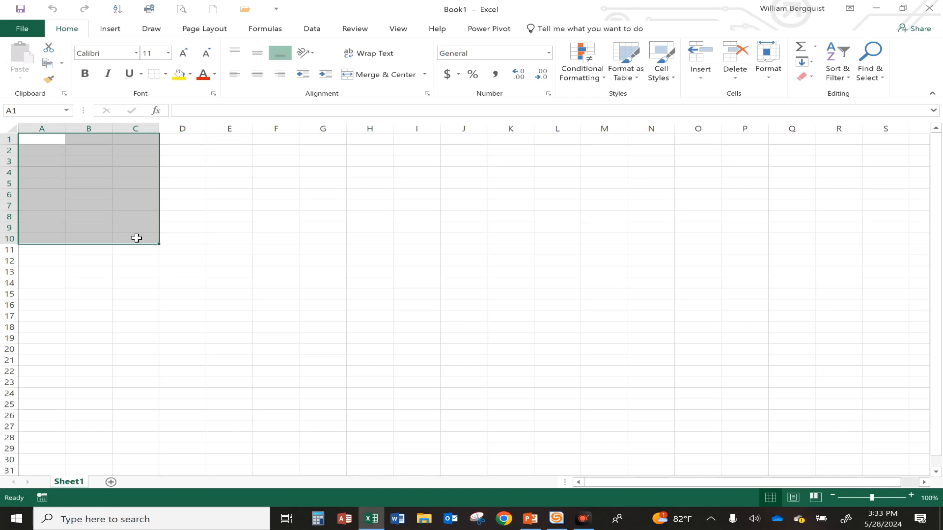
left_click(38, 142)
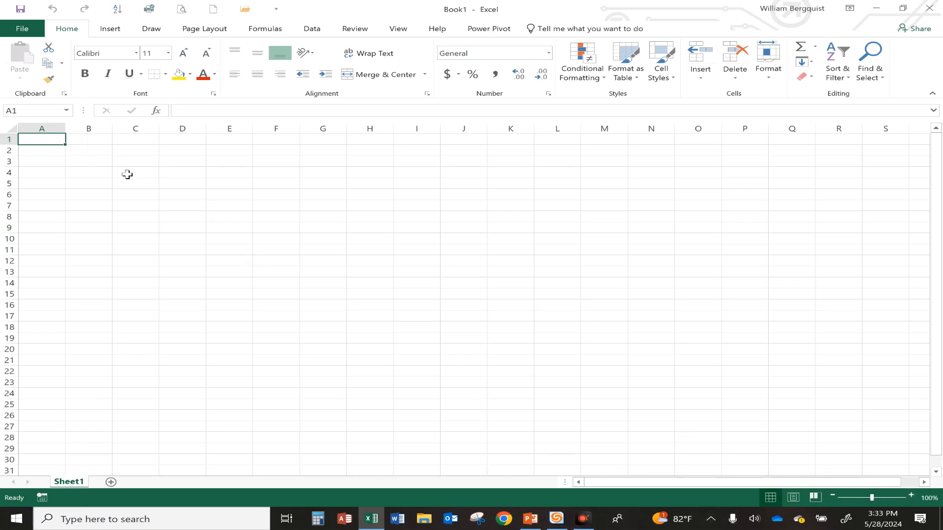
Zoom the worksheet in to 400% and out to 55%, then bring it back to 100%
scroll(208, 194, "down", 3)
scroll(209, 194, "up", 11)
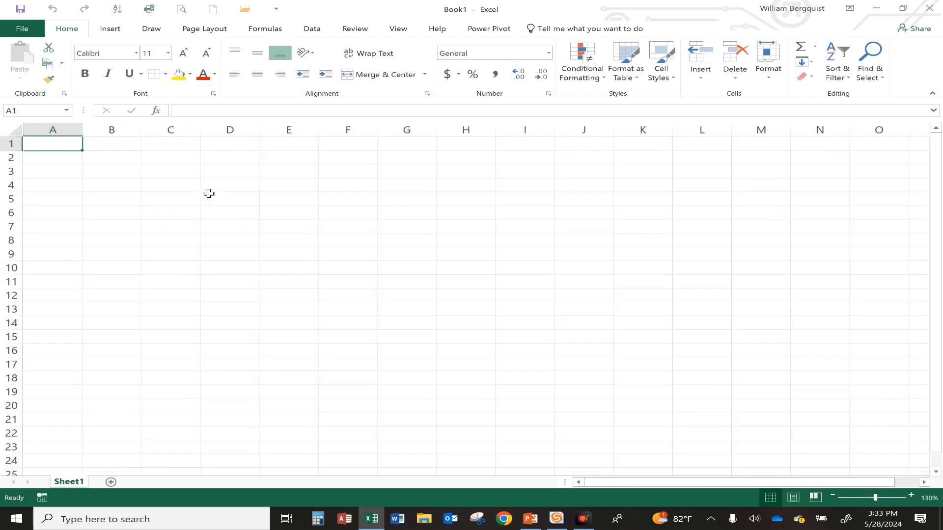
scroll(208, 194, "up", 5)
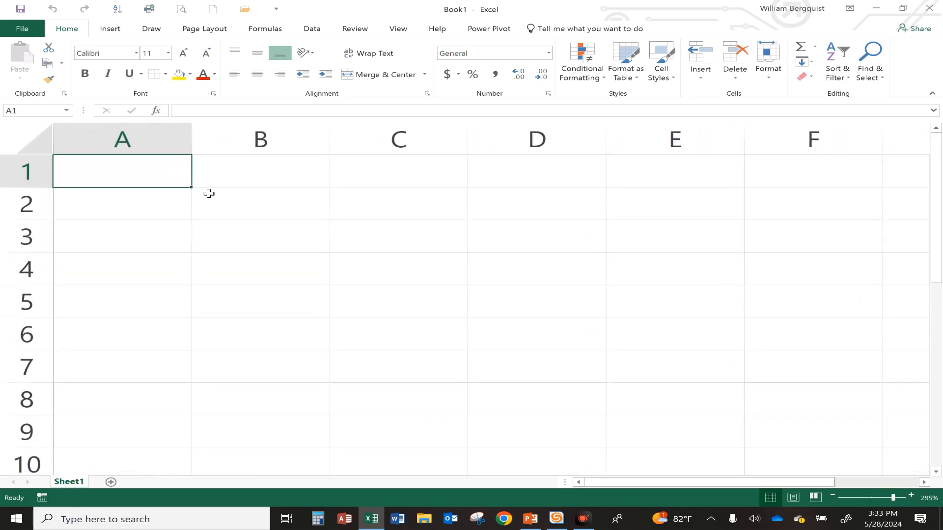
scroll(208, 194, "down", 4)
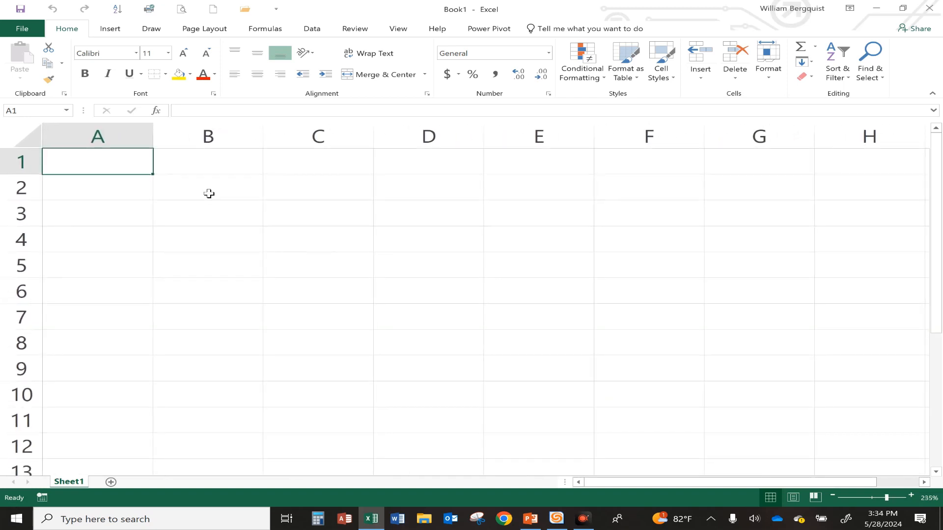
scroll(208, 194, "up", 11)
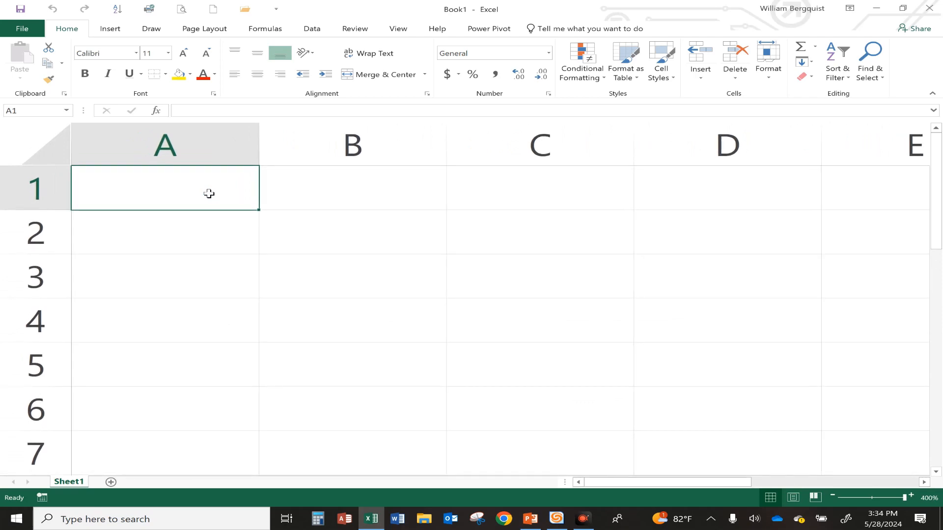
scroll(208, 194, "down", 20)
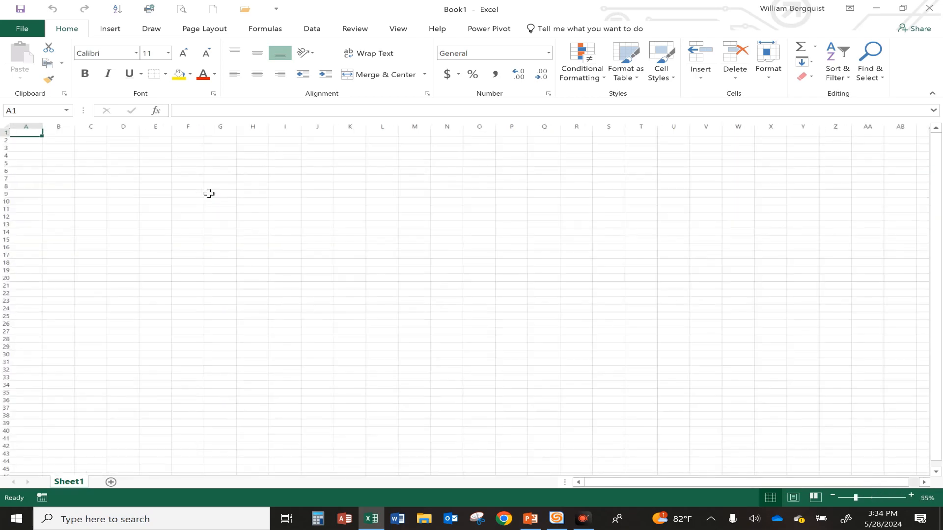
scroll(210, 194, "up", 20)
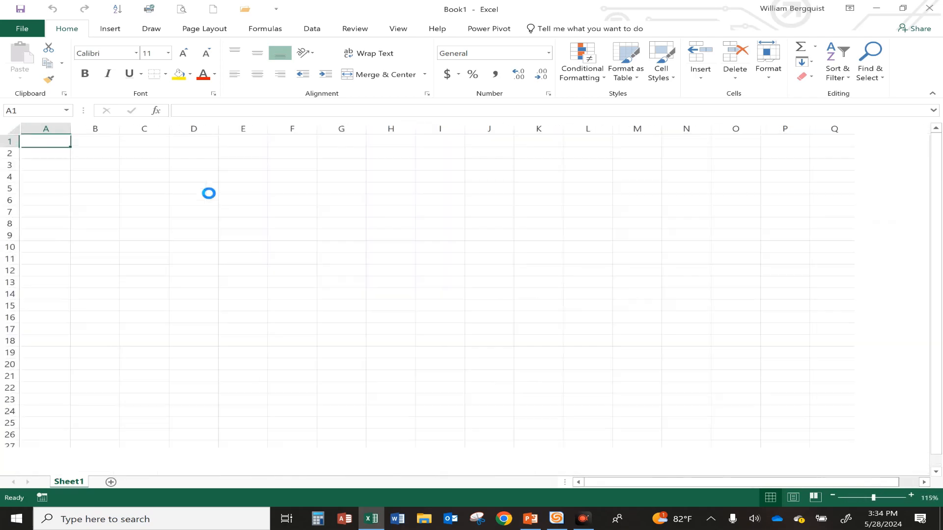
scroll(209, 194, "down", 7)
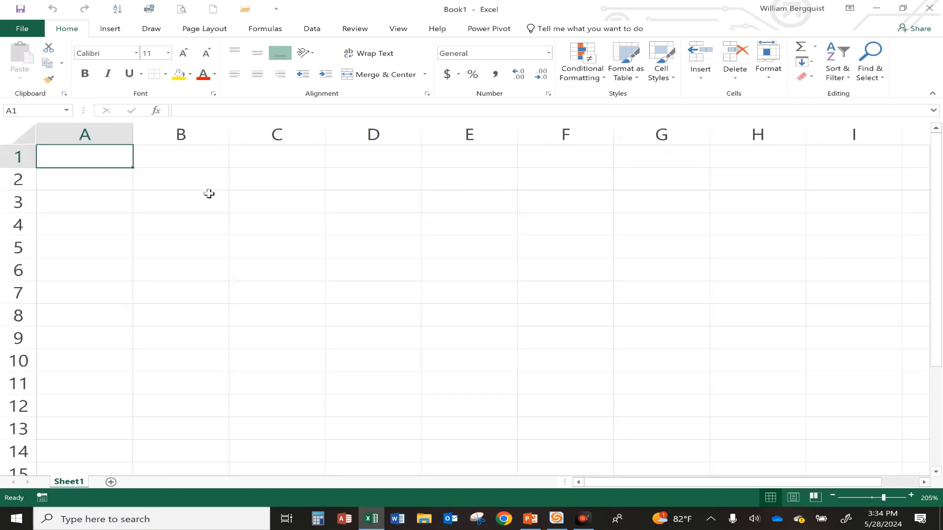
scroll(209, 194, "down", 3)
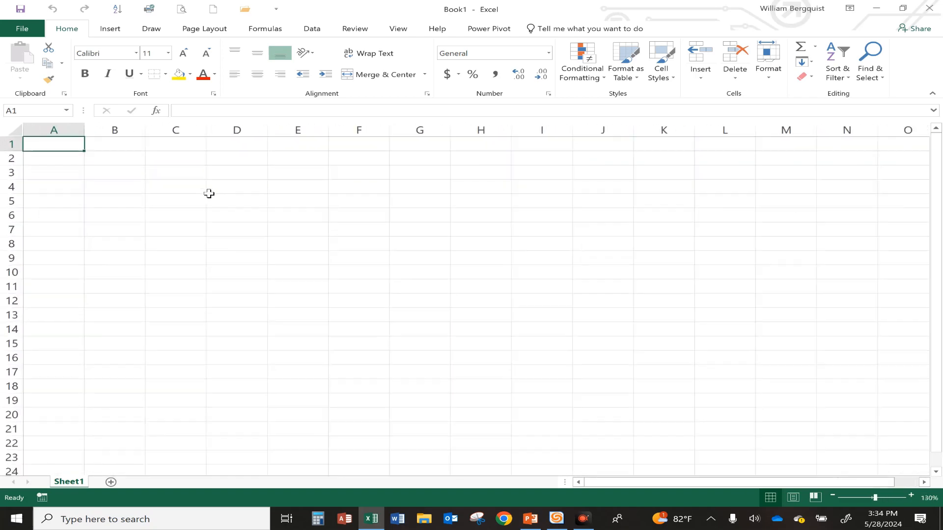
Select cell A6, return to A1 and zoom the worksheet to 190%
left_click(52, 193)
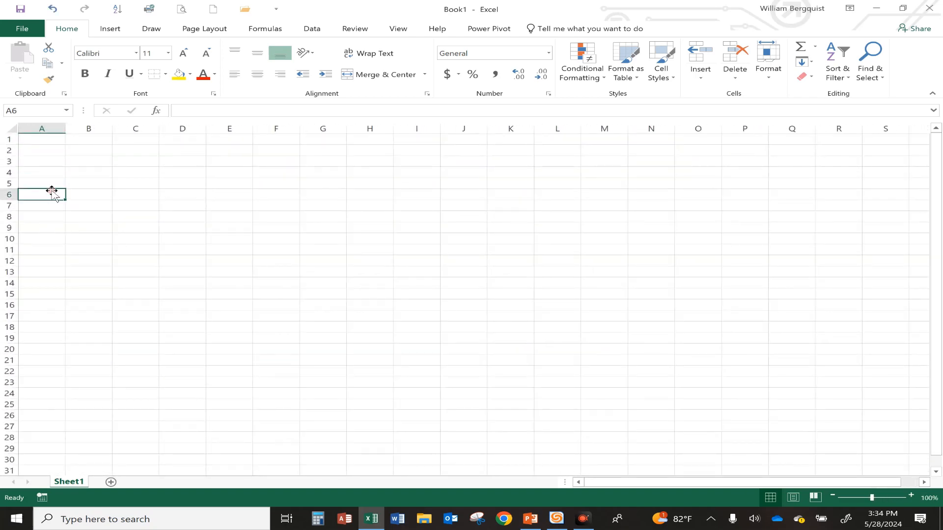
left_click(49, 142)
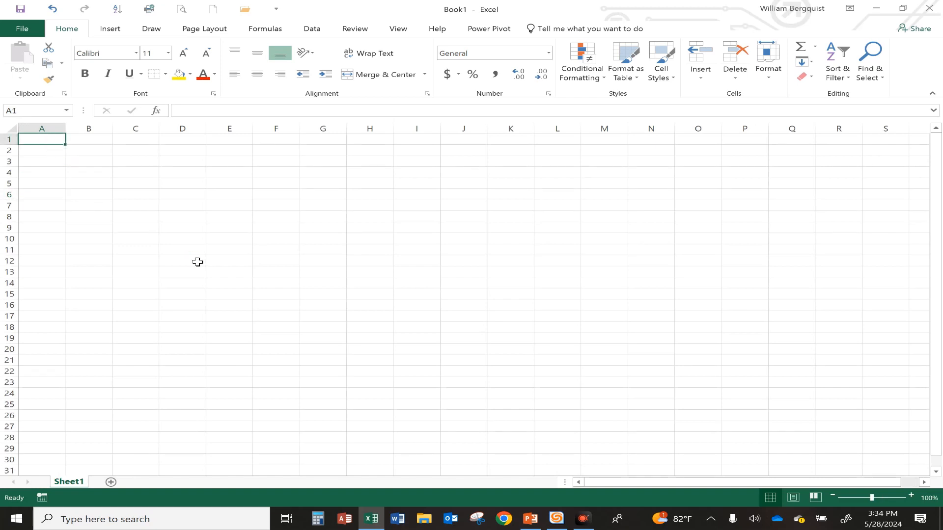
scroll(197, 262, "up", 6)
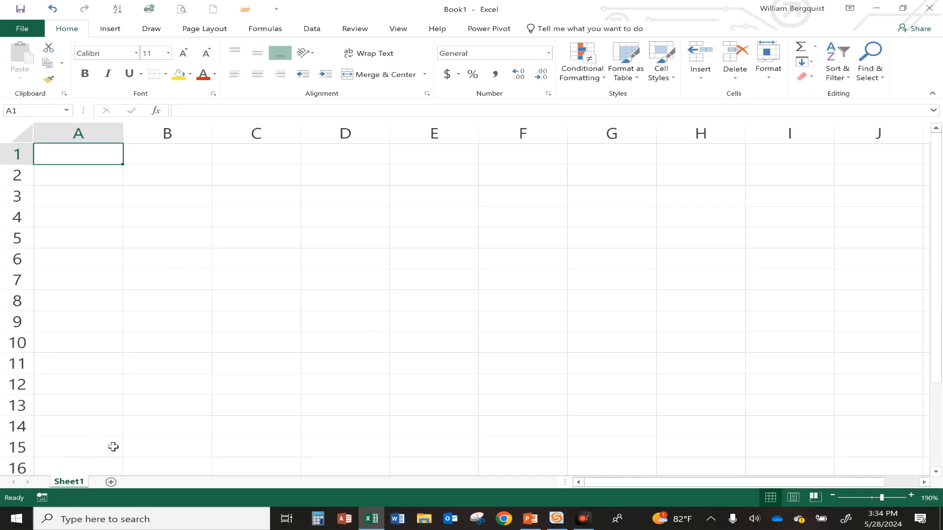
Add two new worksheets to the workbook, view Sheet2 and switch back to Sheet1
left_click(111, 483)
left_click(153, 479)
left_click(96, 480)
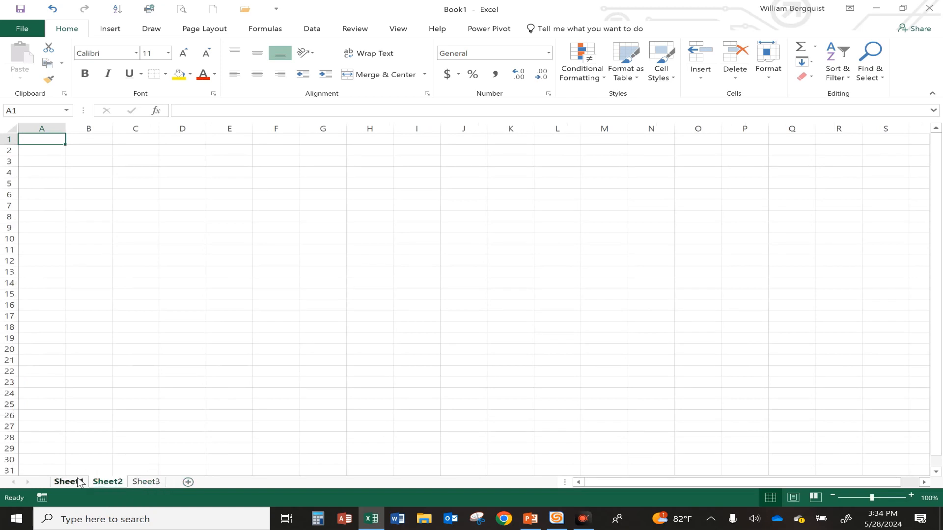
left_click(69, 482)
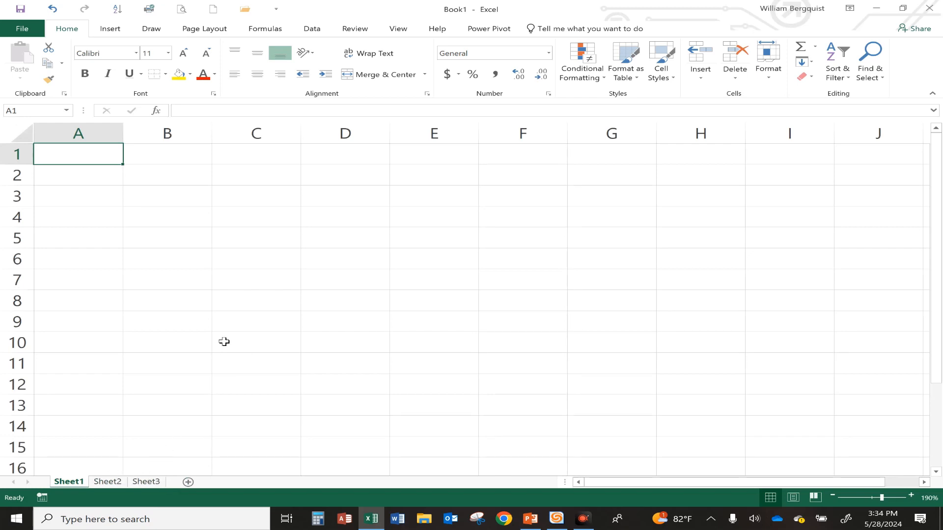
mouse_move(624, 487)
left_mouse_down()
mouse_move(677, 486)
mouse_move(611, 488)
left_mouse_up()
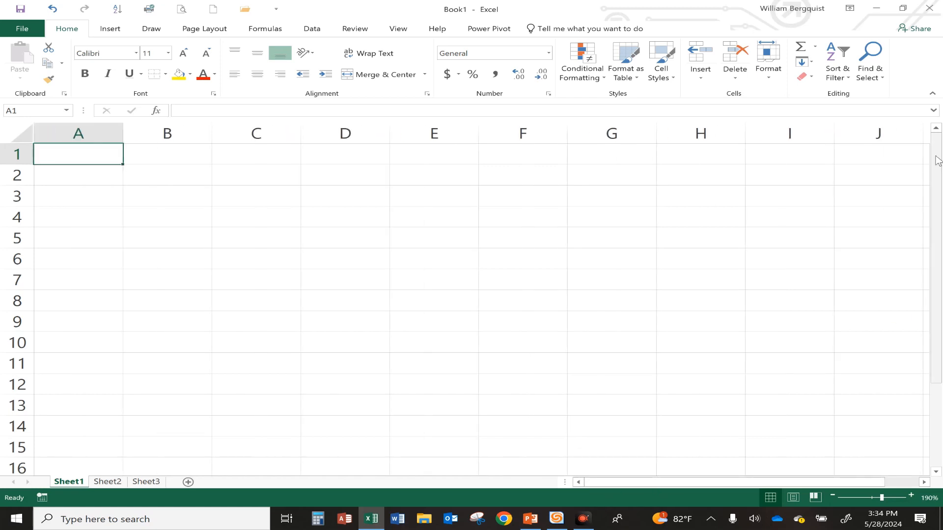
mouse_move(936, 159)
left_mouse_down()
mouse_move(938, 172)
mouse_move(941, 147)
left_mouse_up()
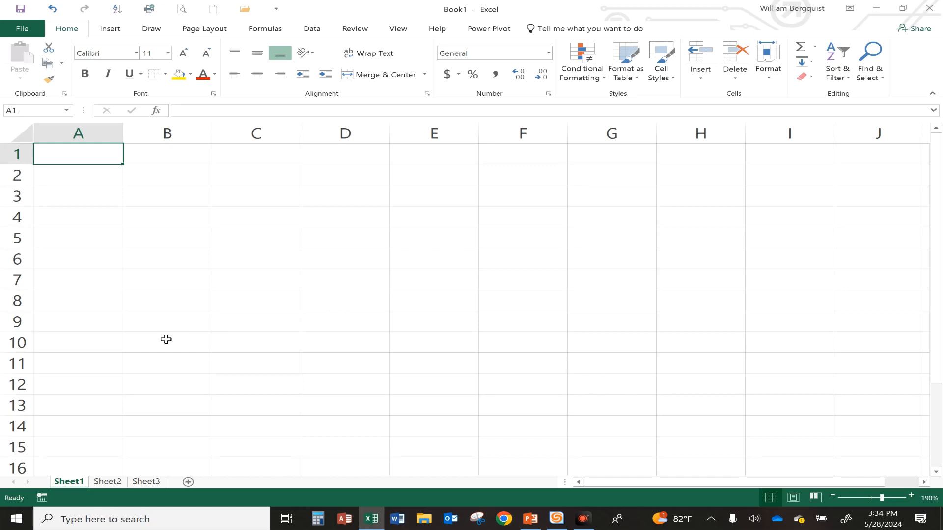
scroll(118, 269, "down", 3)
scroll(119, 271, "up", 3)
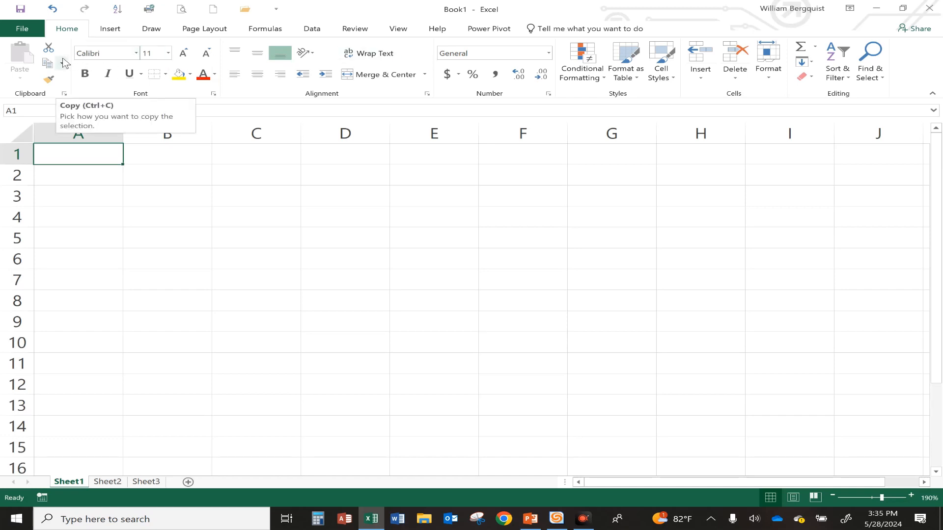
Browse the ribbon's command sets, return to the Home commands, and show and hide the ribbon's access-key hints
double_click(66, 31)
double_click(67, 30)
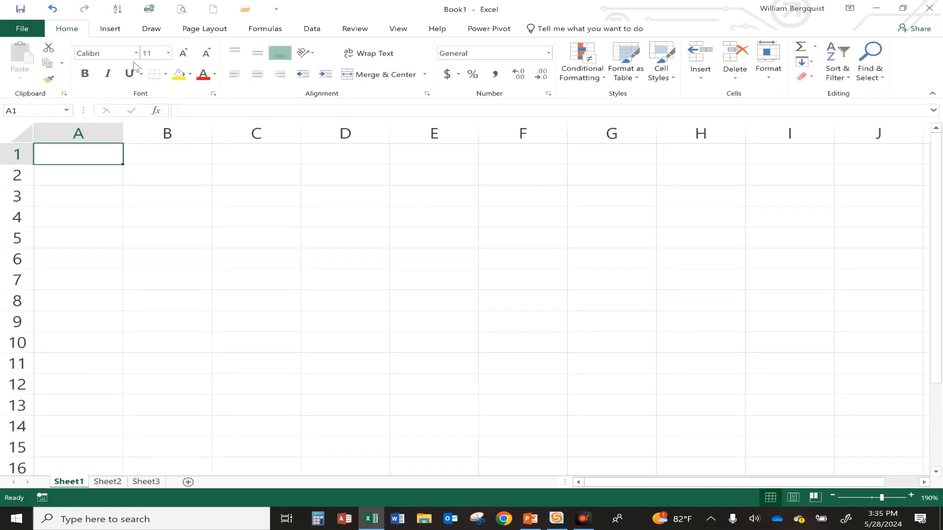
scroll(137, 66, "down", 5)
scroll(139, 62, "up", 3)
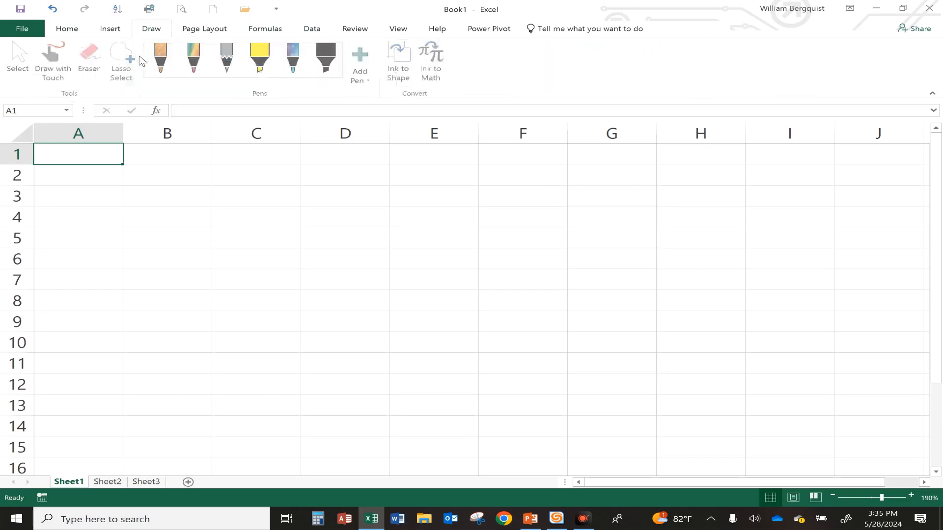
scroll(141, 61, "up", 2)
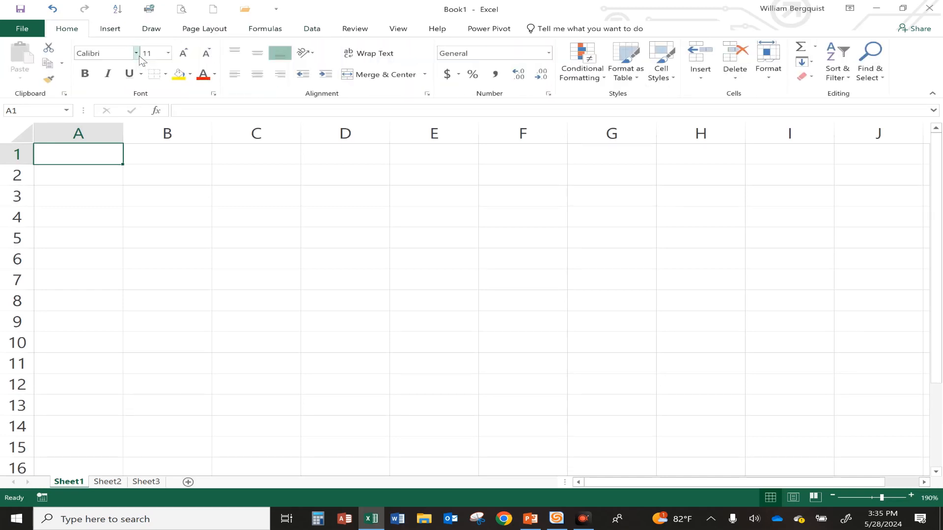
key("alt")
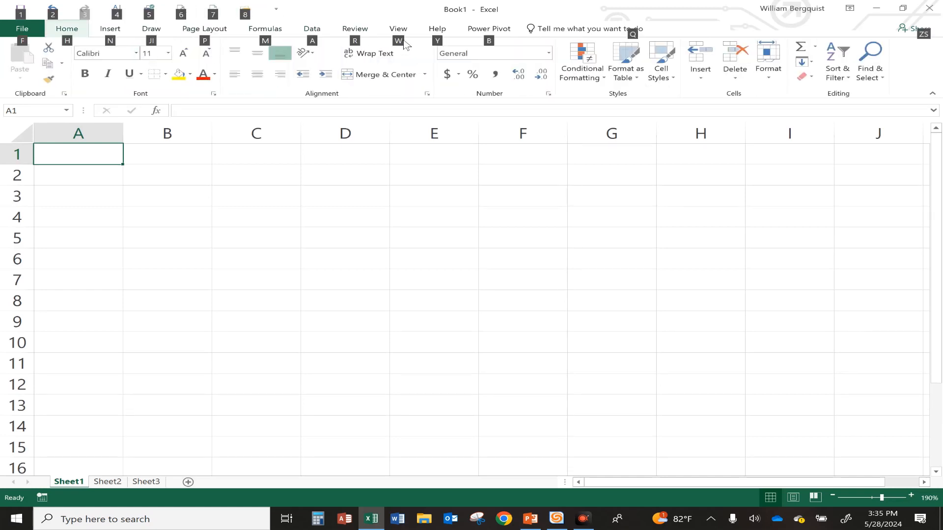
key("alt")
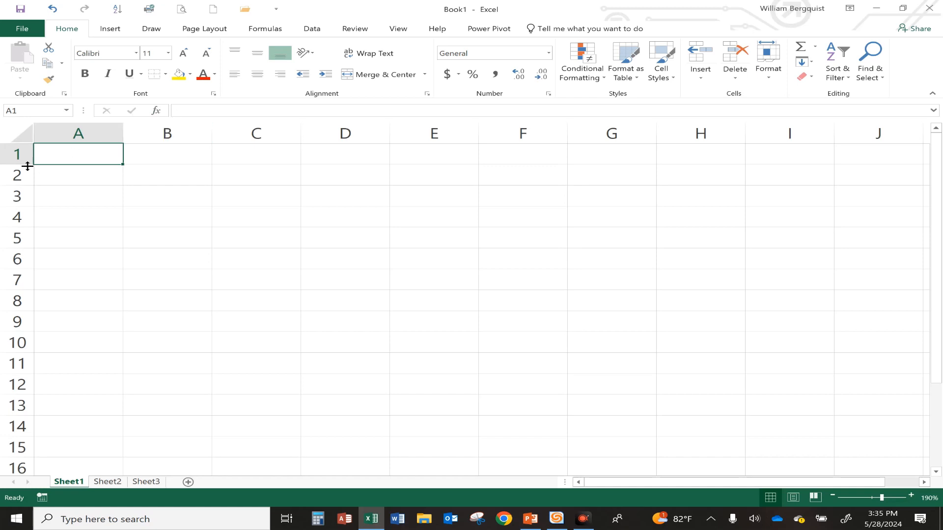
Select cells B3 and B5, the range A1:B4 and cell B4, and return the selection to cell A1
left_click(168, 197)
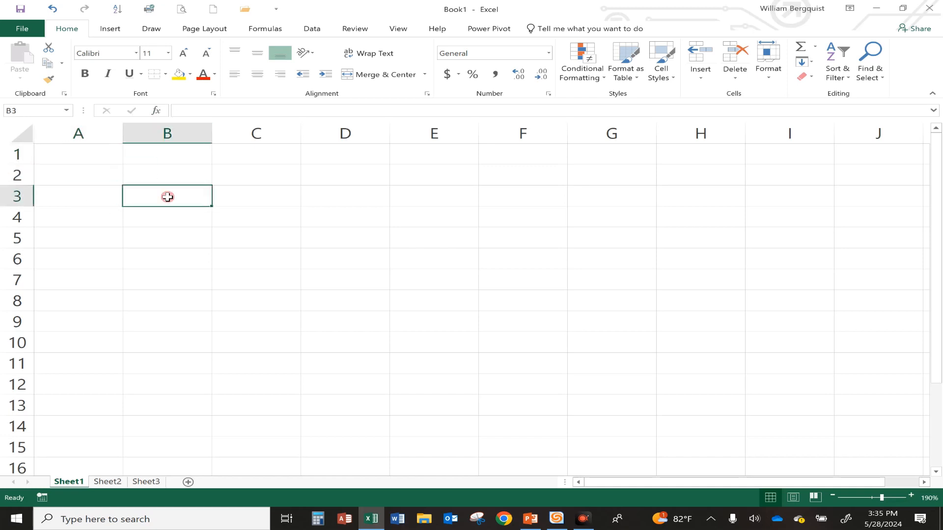
left_click(183, 240)
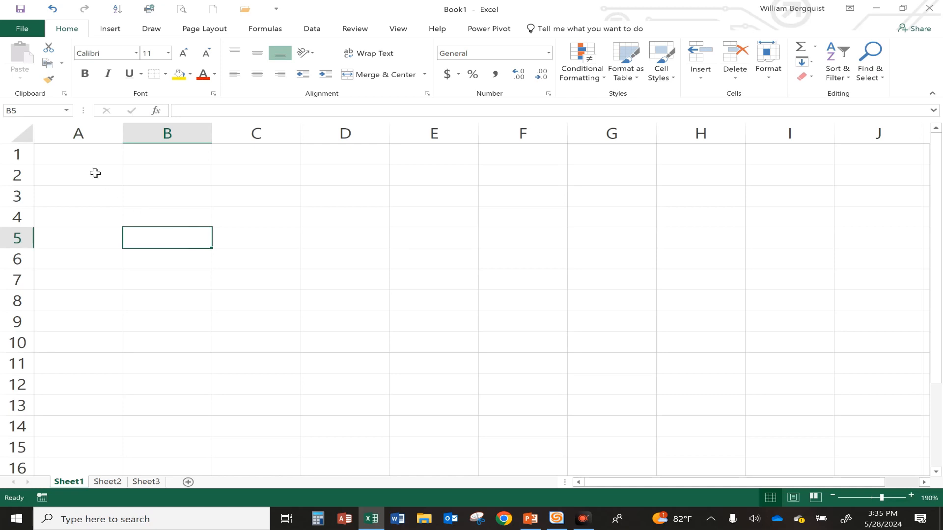
left_click_drag(84, 155, 164, 217)
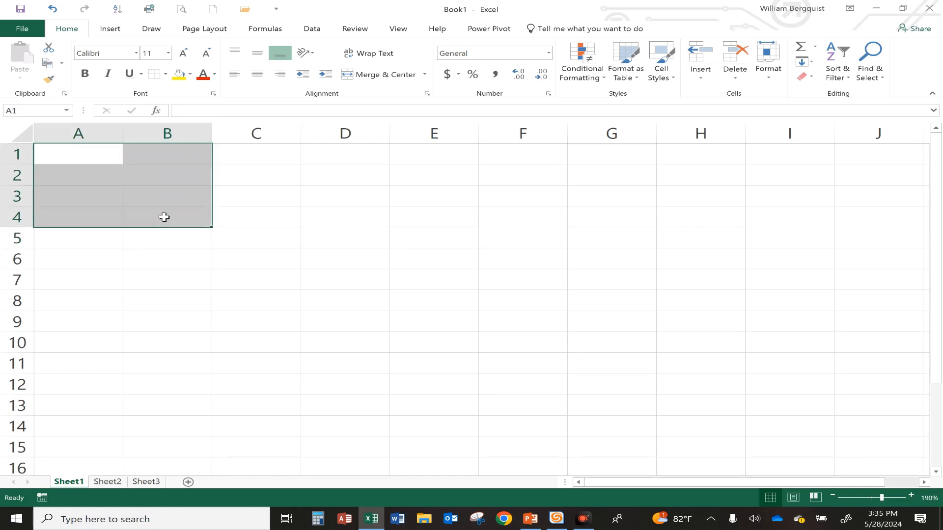
left_click(164, 217)
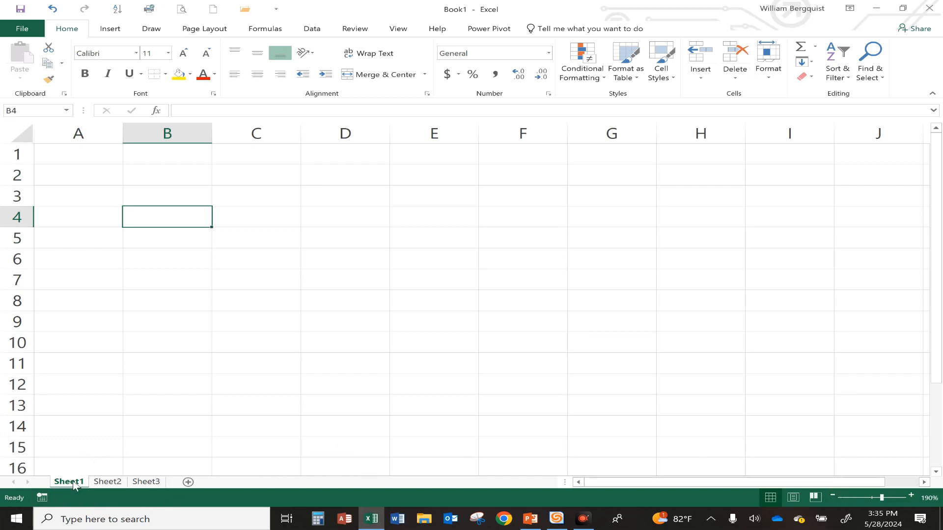
left_click(68, 153)
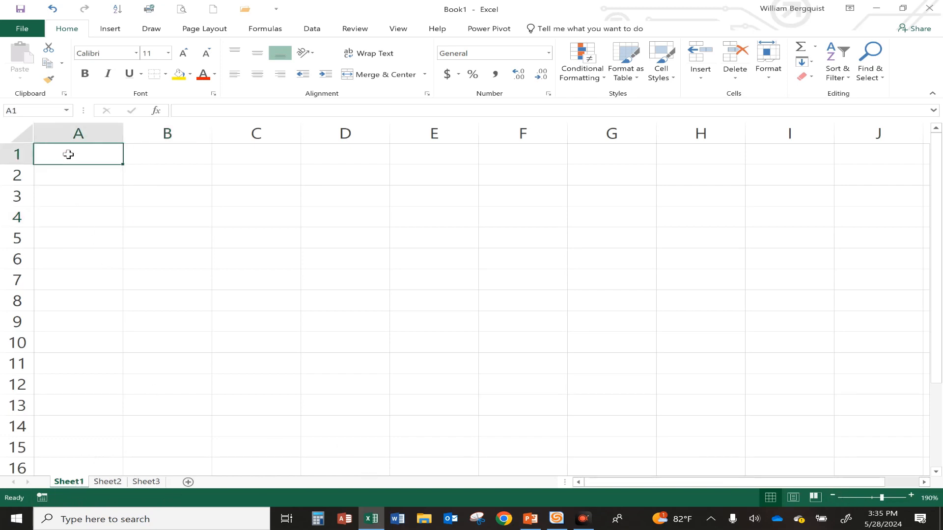
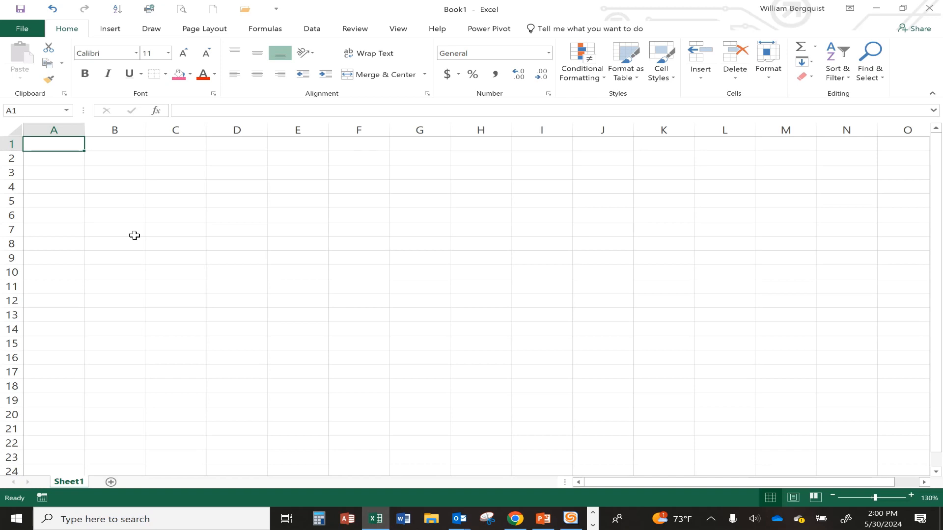
Enter the title "Atlantic Computer Warehouse" in cell A1
type("Atla")
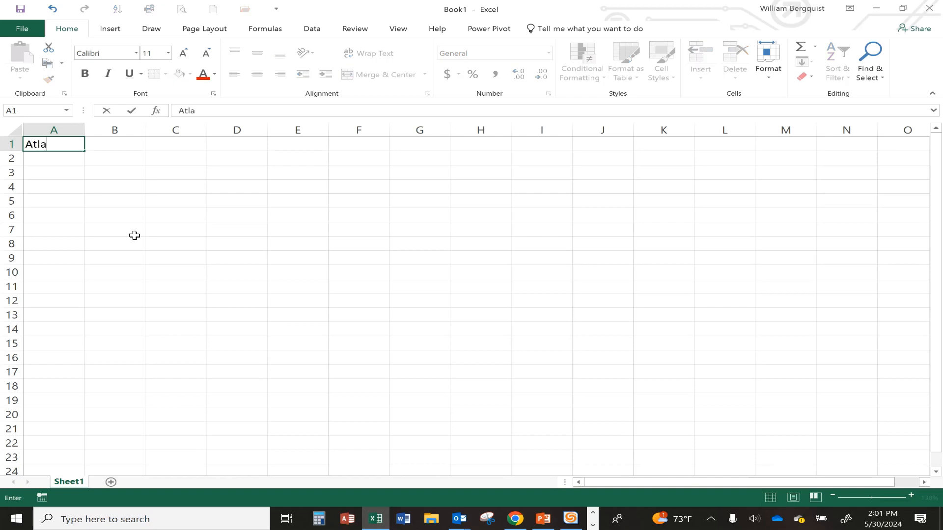
type("ntic Comput")
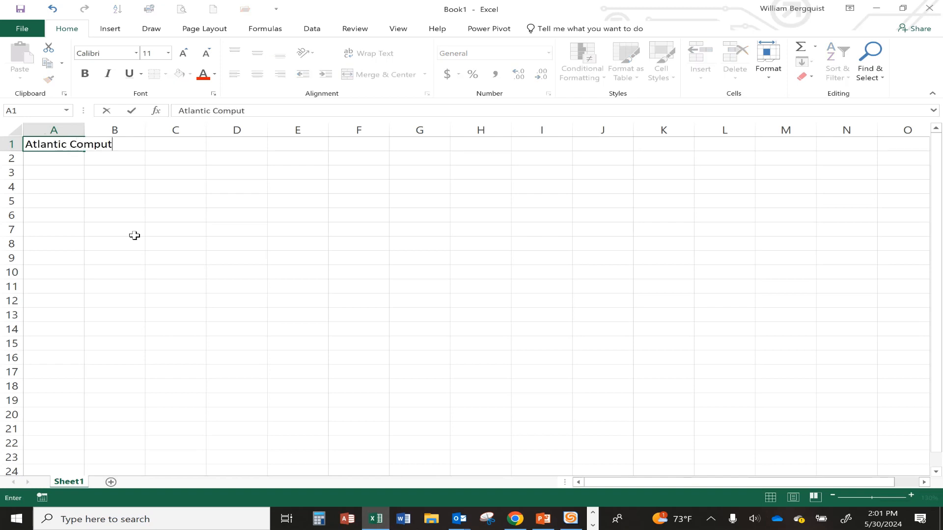
type("er Warehouse")
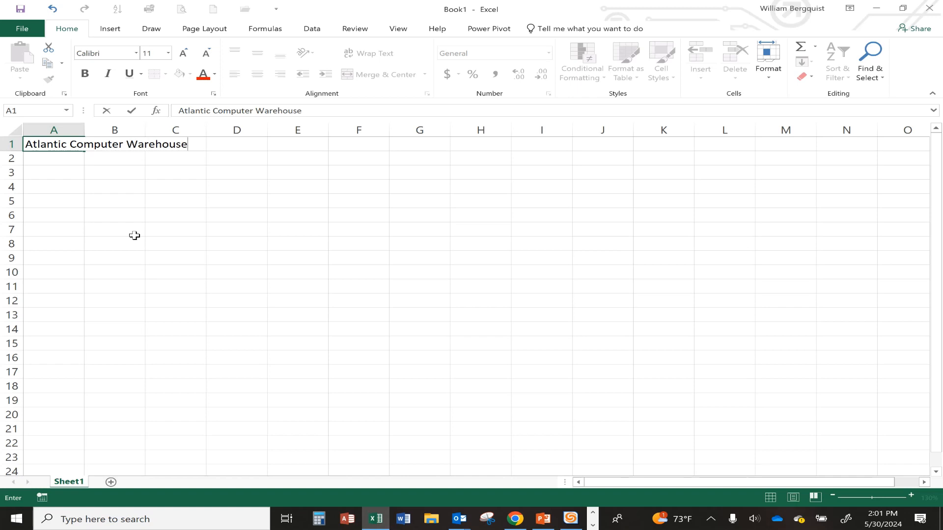
key("Return")
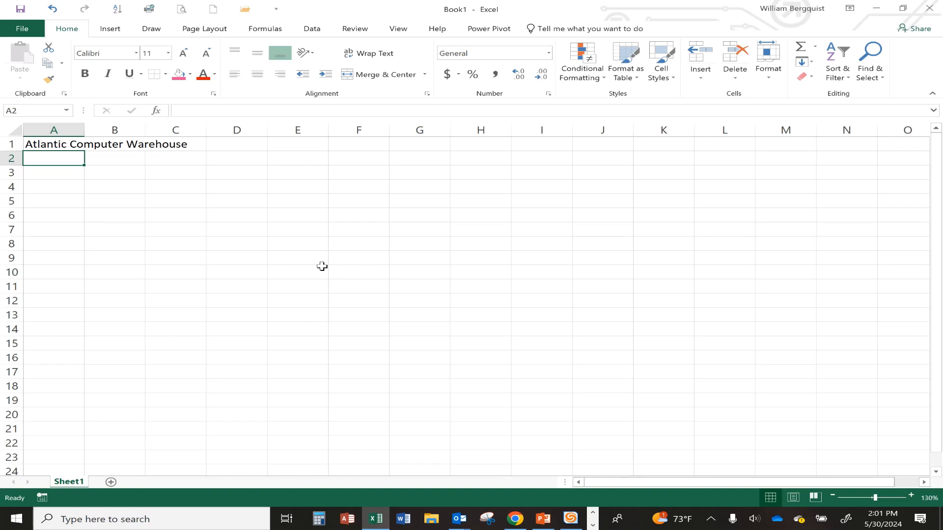
Enter the subtitle "Six Month Revenue and Expense Statement" in cell A2
type("Six M")
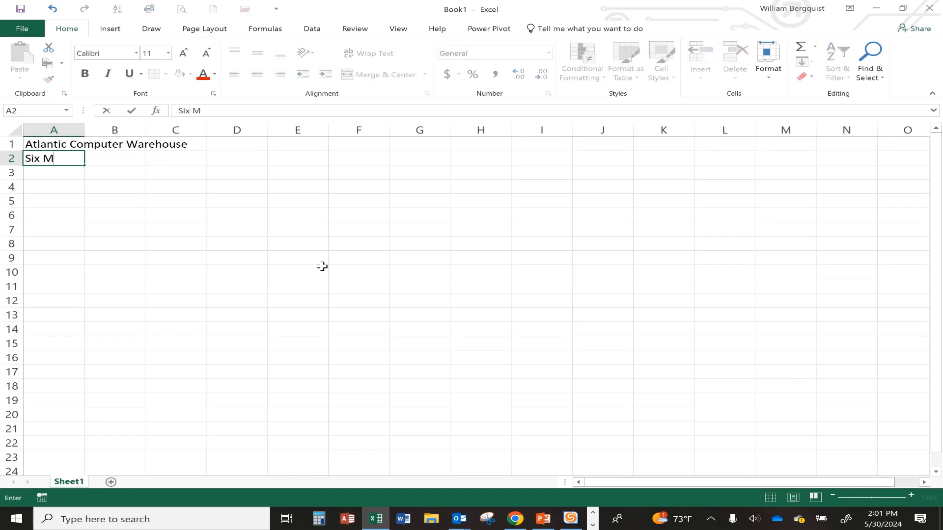
type("onth Revenue and Expen")
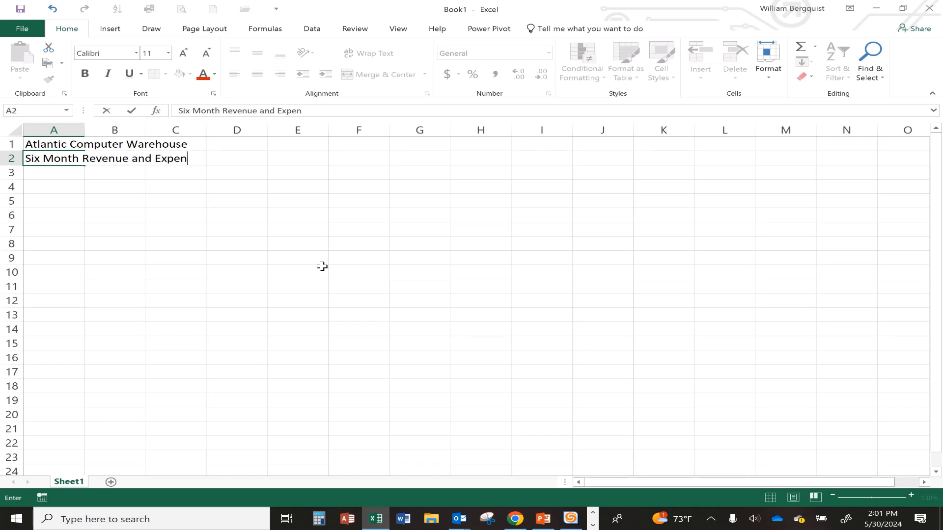
type("se Stateme")
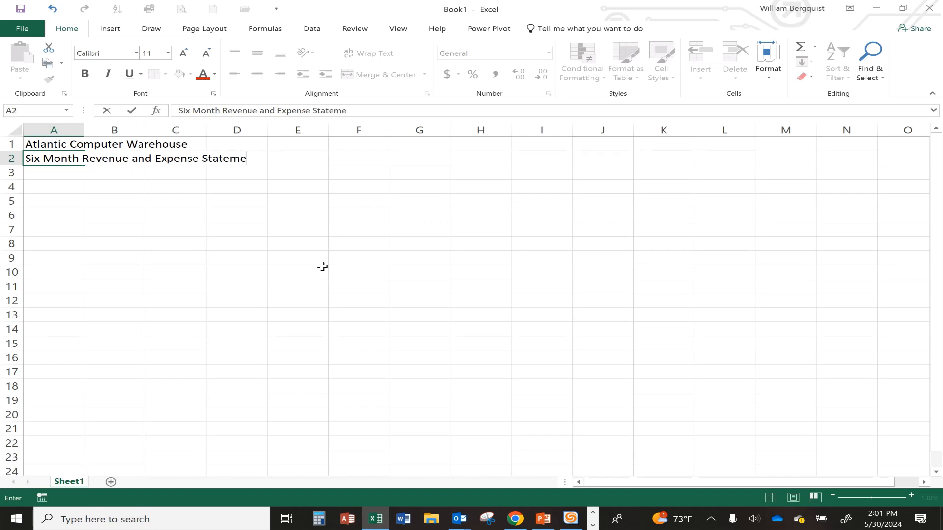
type("nt")
key("Return")
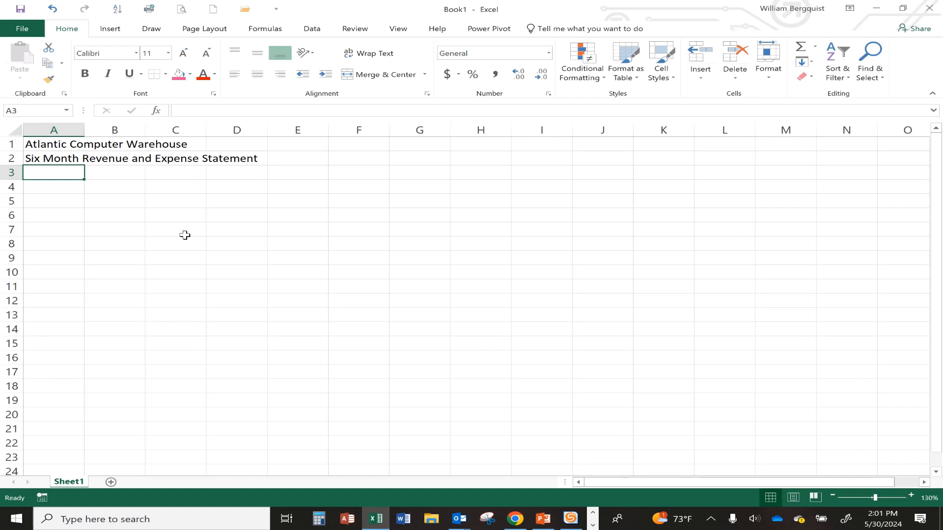
Enter the sample text "I am typing data into a cell" in cell C5 and clear the cell again
left_click(175, 199)
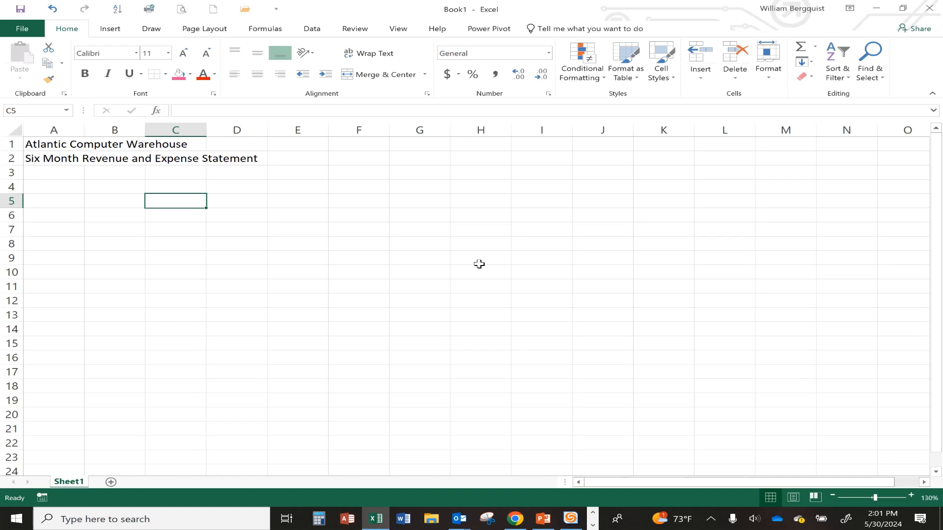
type("I am typing date")
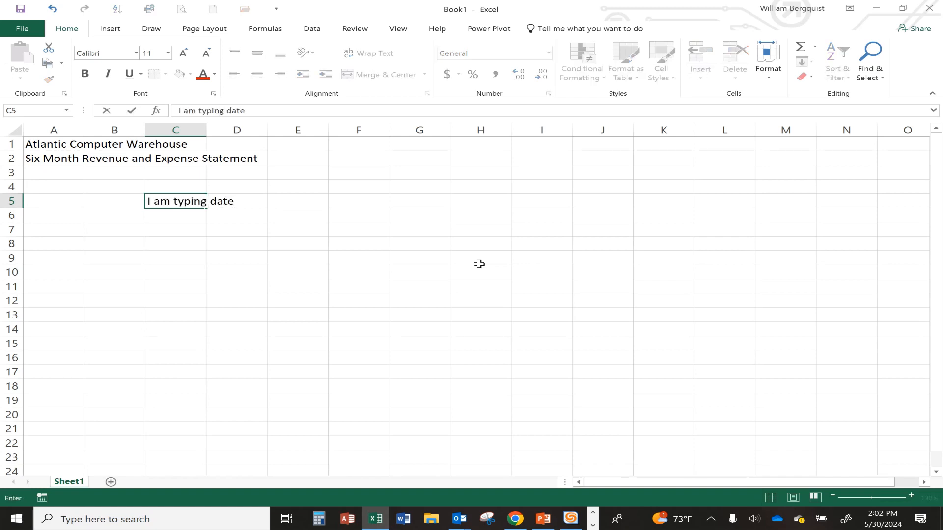
key("BackSpace")
type("a into a cell")
key("ctrl+Return")
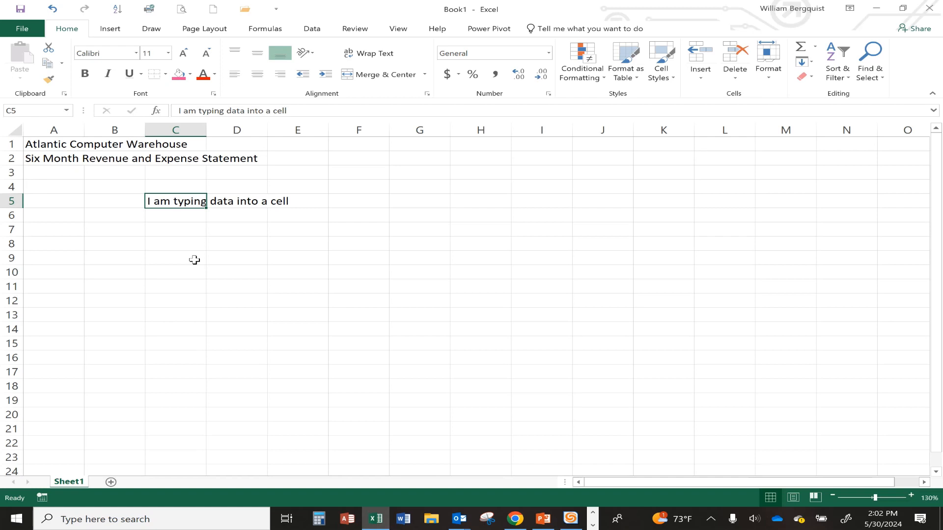
key("Delete")
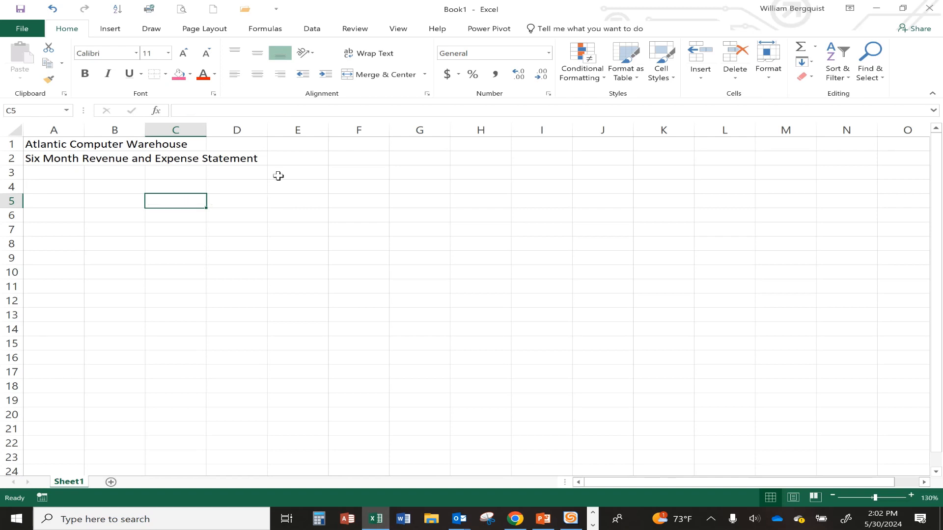
Enter the heading "Revenue" in cell A5
left_click(52, 201)
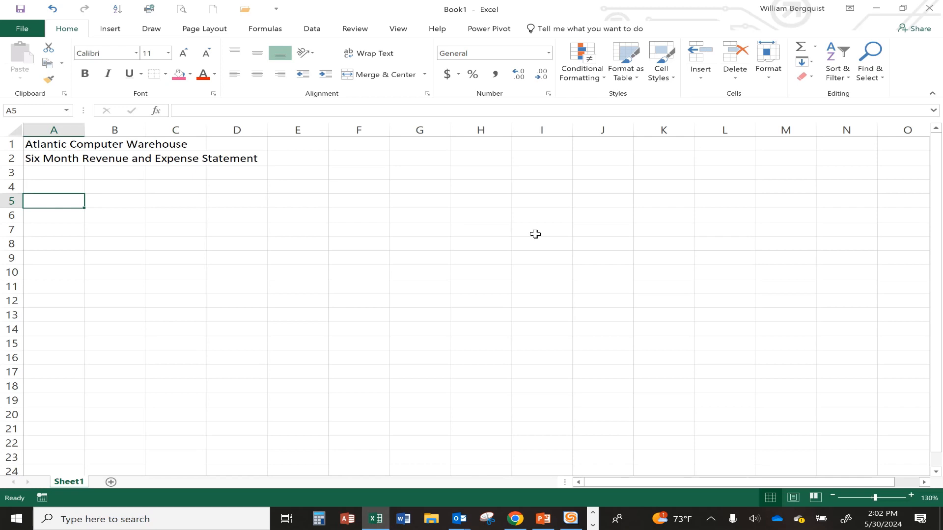
type("Revenue")
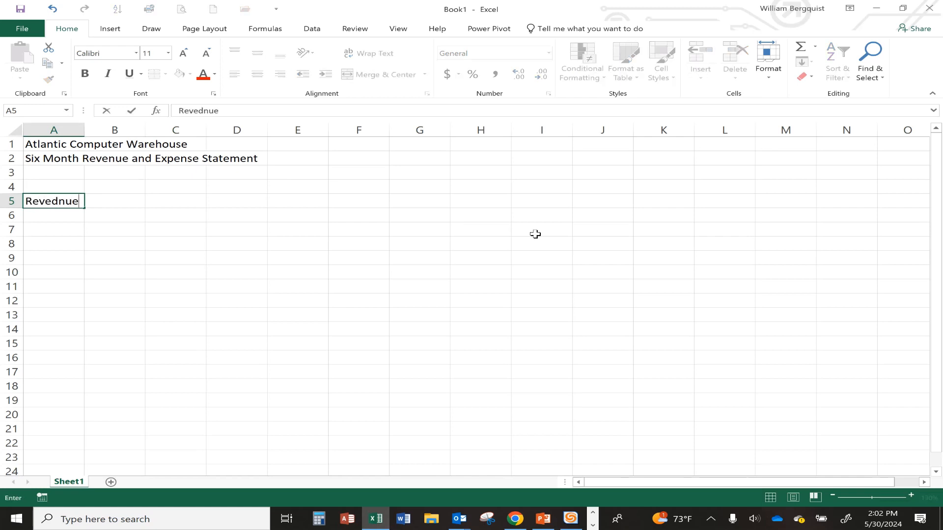
key("BackSpace")
key("BackSpace")
key("BackSpace")
type("d")
key("BackSpace")
type("nue")
key("Return")
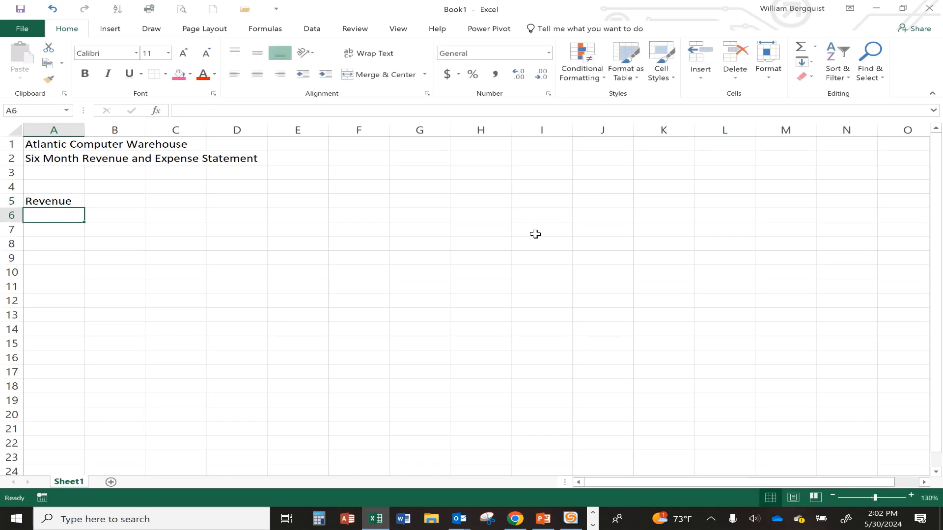
Enter the row labels Sales, Services and Consulting in cells A6 to A8, and Total in cell A10
type("Sales")
key("Return")
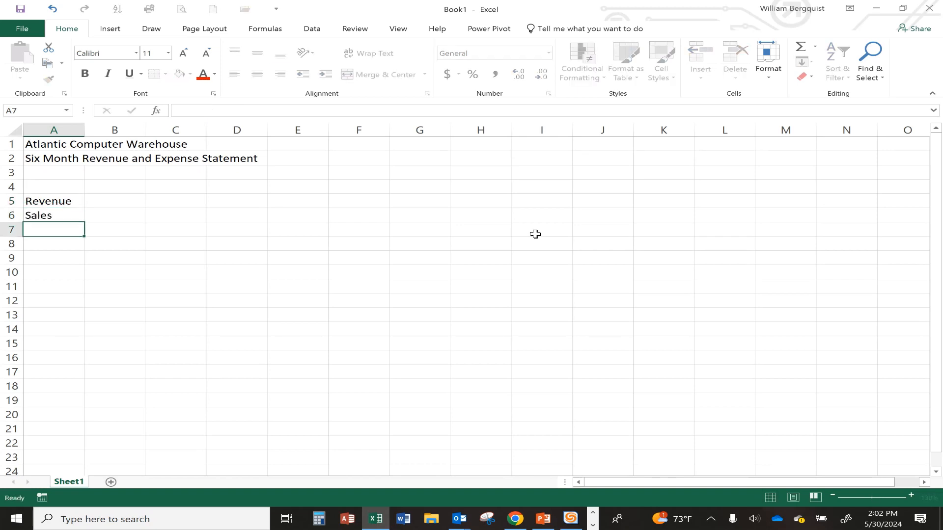
type("Services")
key("Return")
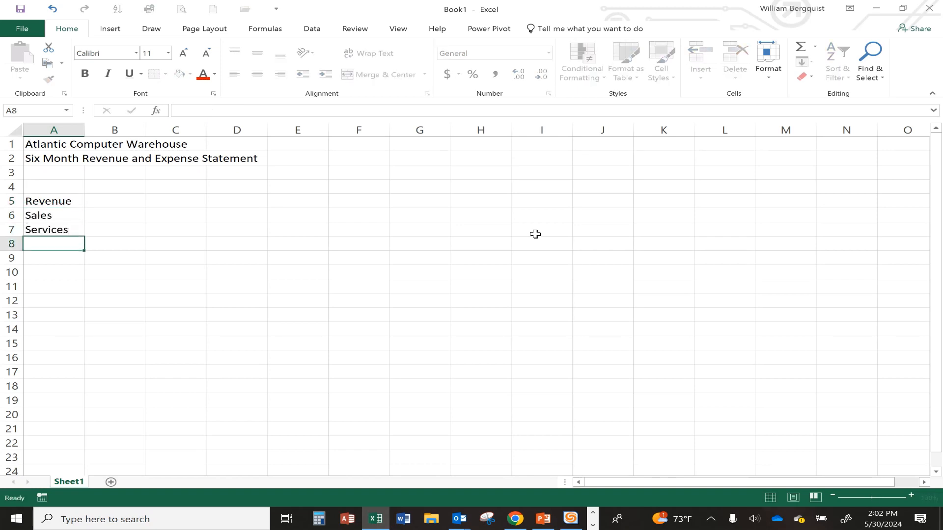
type("Consulting")
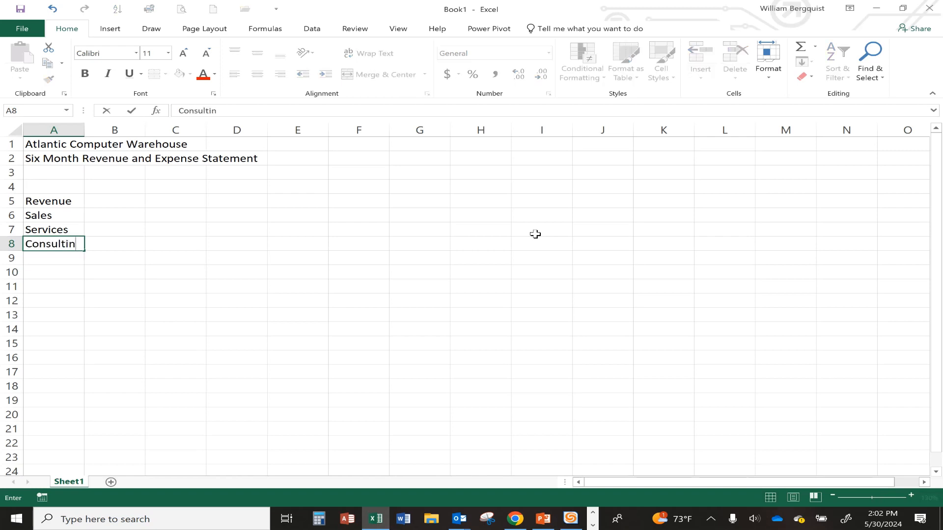
key("Return")
key("Return")
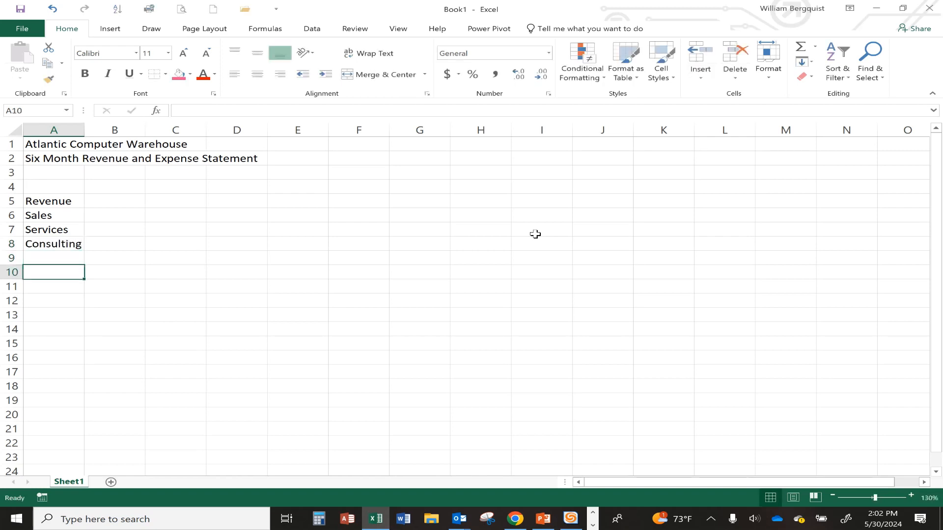
type("Total")
key("Return")
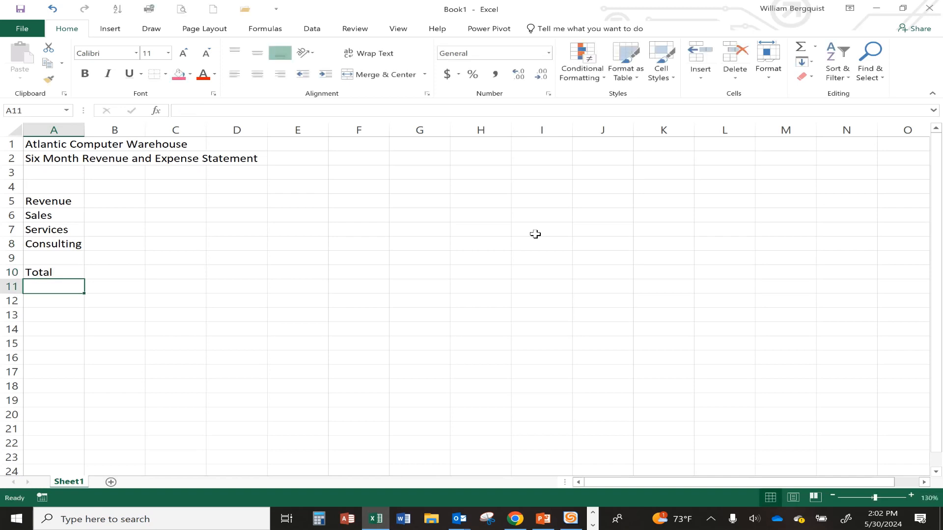
Enter January in cell B5 and extend the month series across to June in G5
left_click(126, 197)
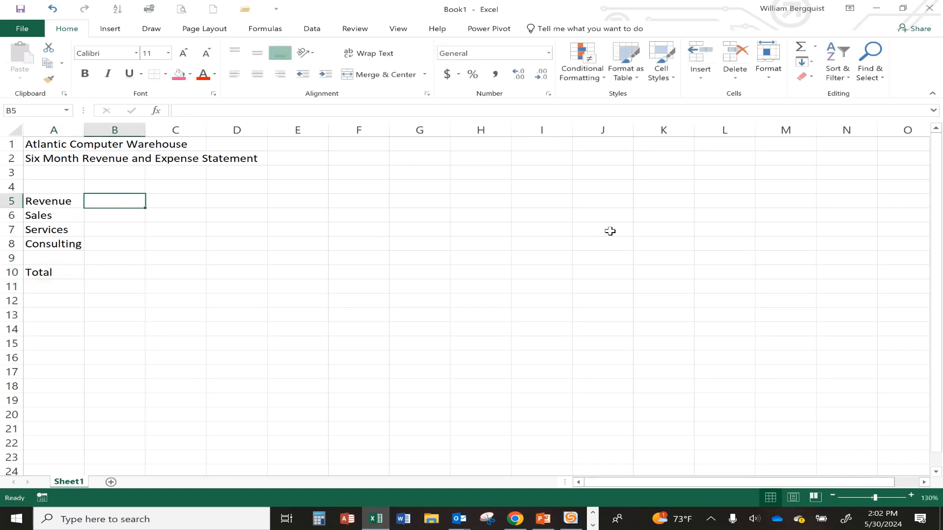
type("January")
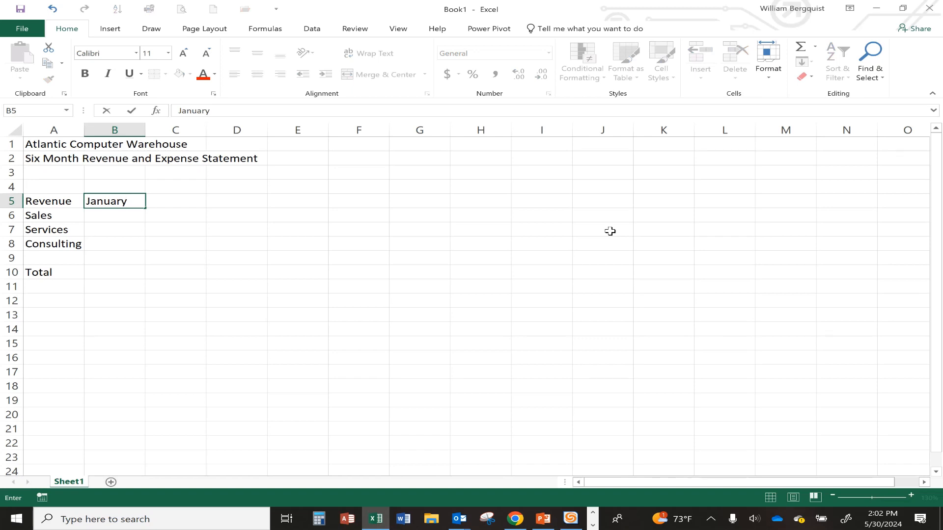
key("ctrl+Return")
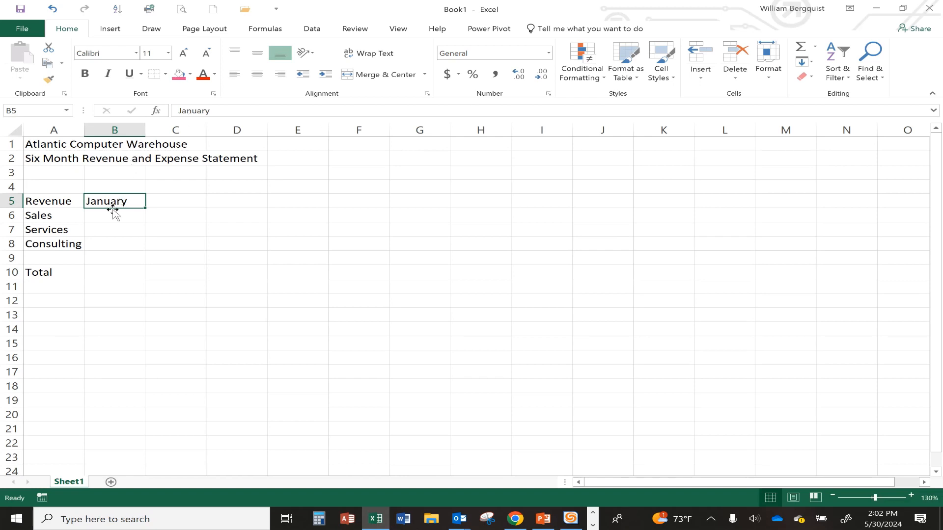
mouse_move(145, 208)
left_mouse_down()
mouse_move(307, 206)
mouse_move(112, 193)
mouse_move(145, 200)
left_mouse_up()
key("ctrl+z")
left_click_drag(145, 207, 423, 208)
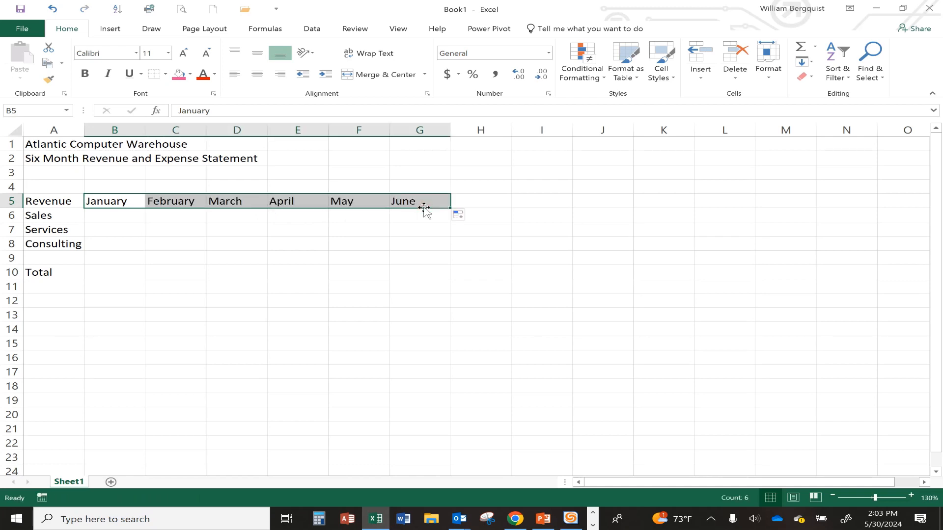
left_click(895, 479)
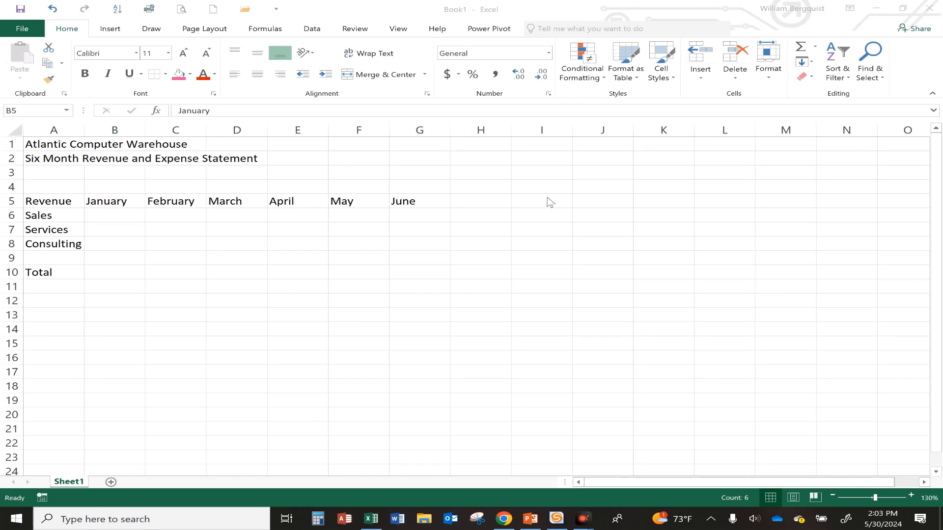
left_click(489, 172)
key("F2")
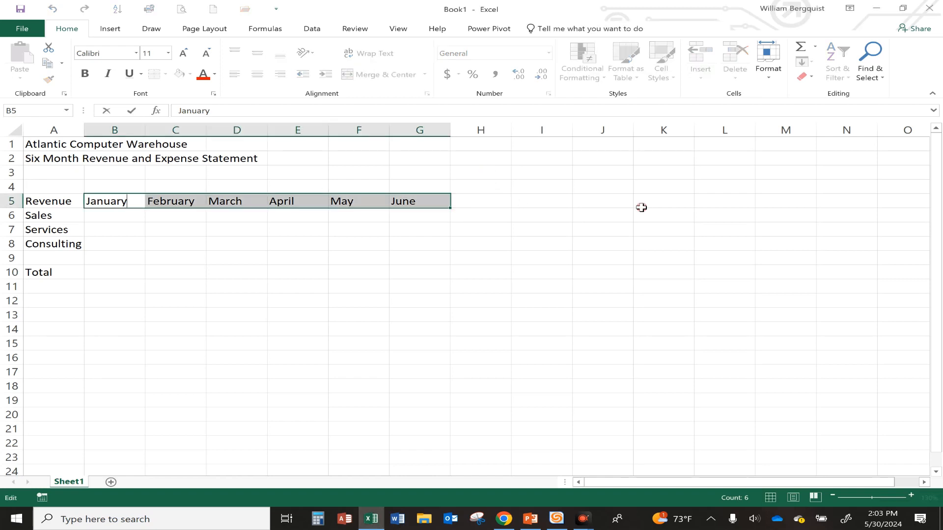
Fill a weekday series starting with Monday down cells I2 to I15 and clear it again
left_click(532, 156)
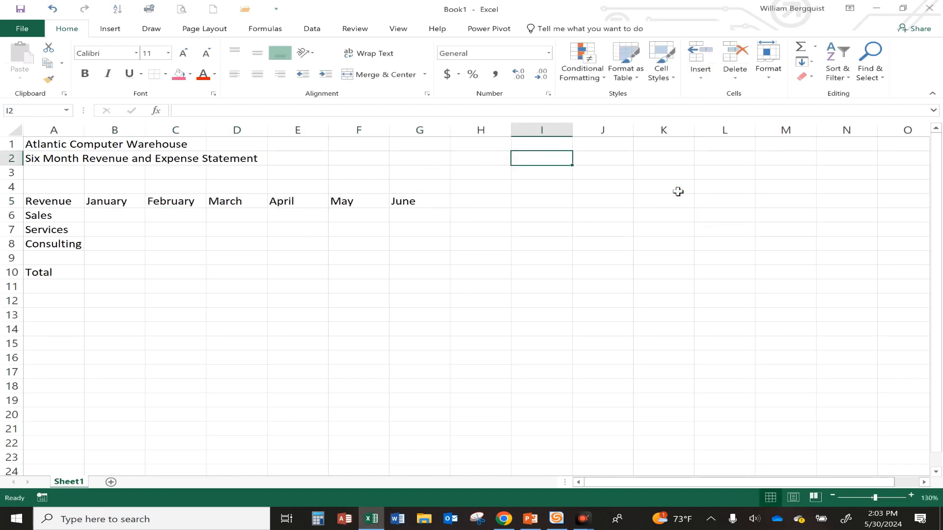
type("Monday")
key("Return")
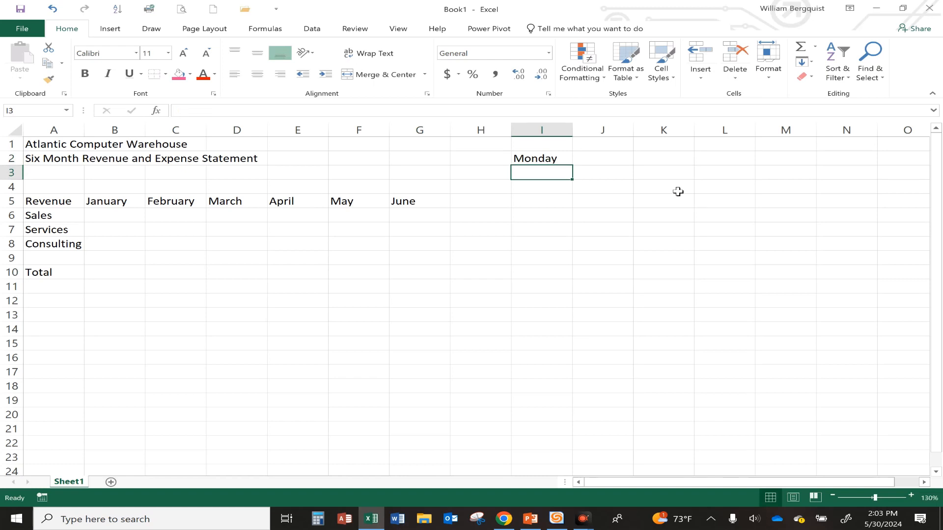
left_click(542, 158)
left_click_drag(571, 165, 579, 351)
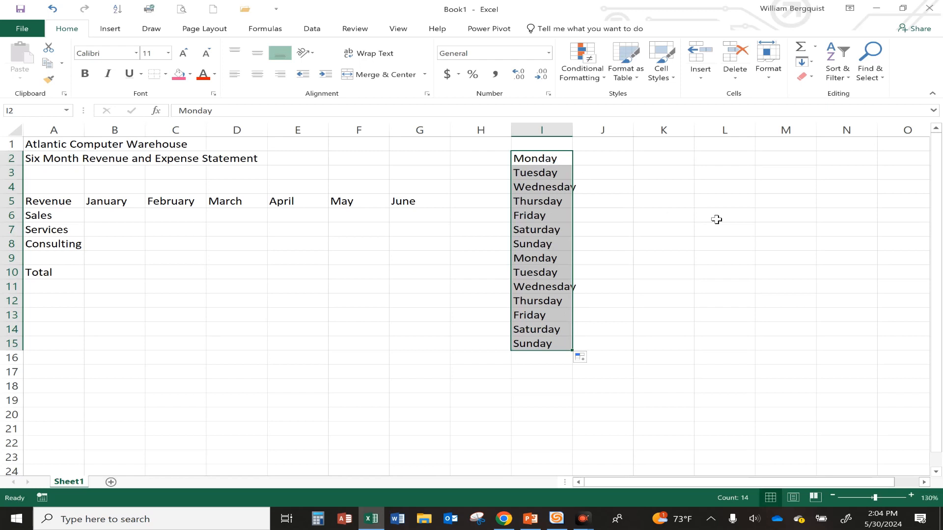
key("Delete")
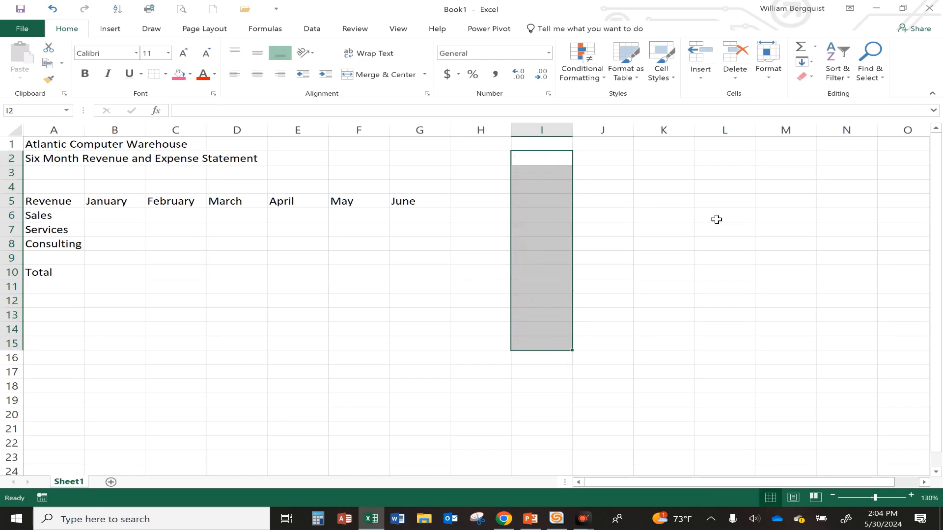
Fill a daily date series starting with 1/1/2024 down cells I2 to I16 and undo both the fill and the entry
type("1/1/2")
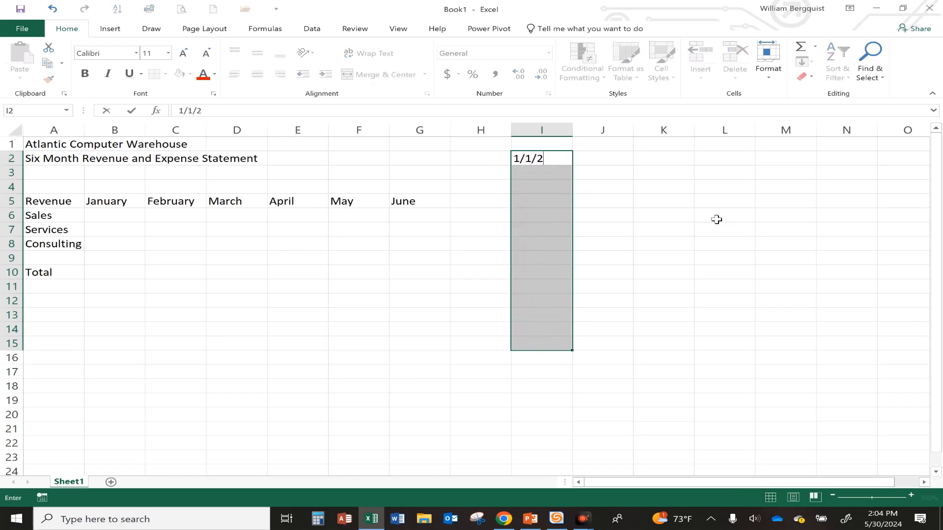
type("024")
key("Return")
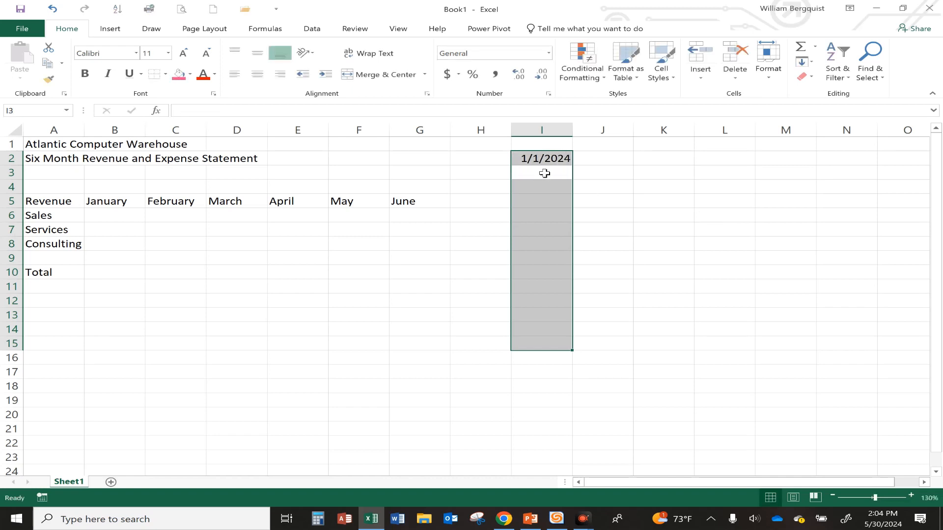
left_click(533, 158)
left_click_drag(572, 165, 572, 365)
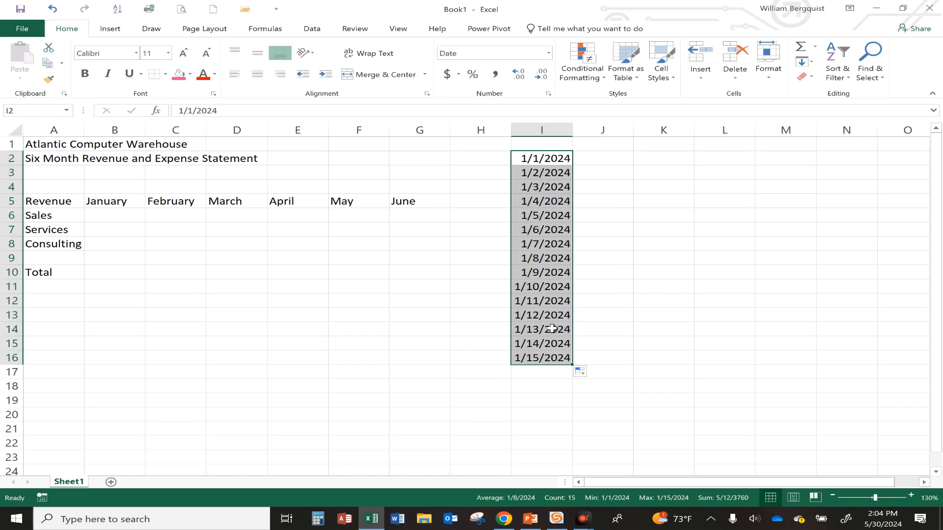
left_click(52, 10)
left_click(52, 10)
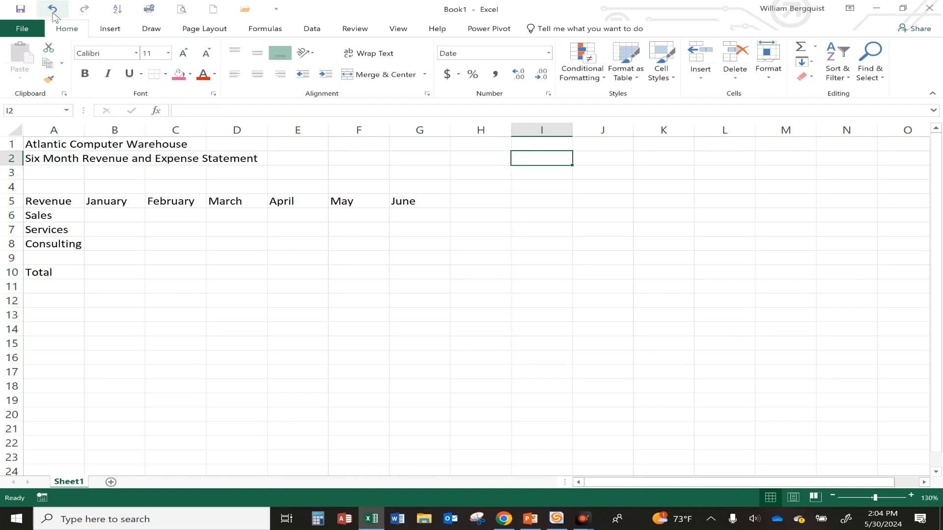
Enter the column heading Total in cell H5 beside the June heading
left_click(457, 201)
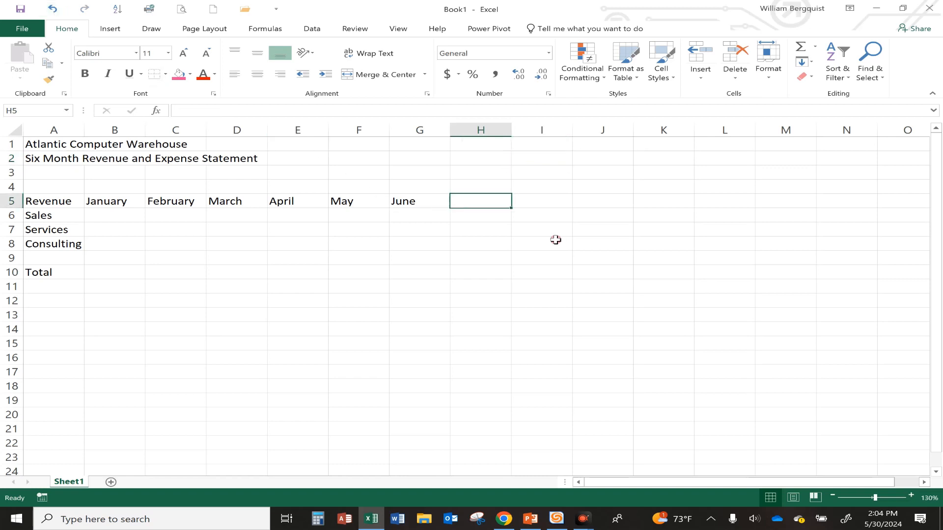
type("Total")
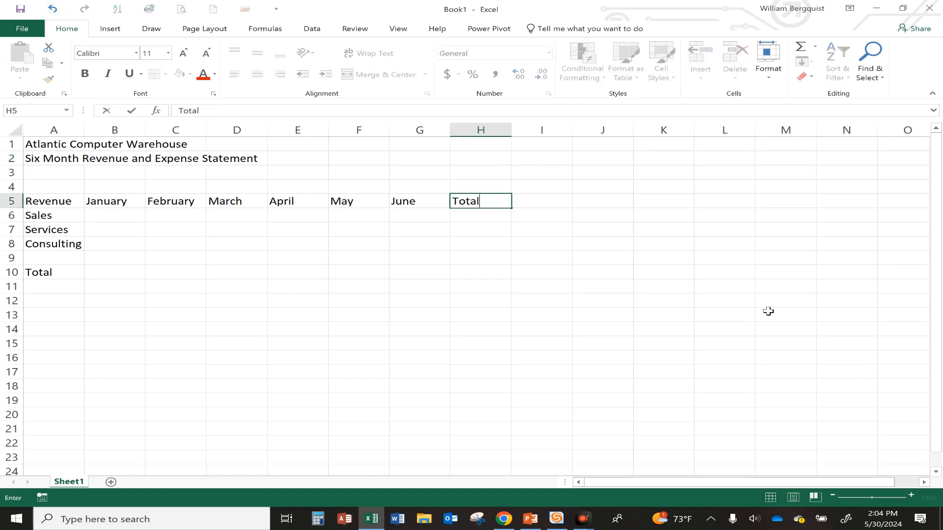
key("Return")
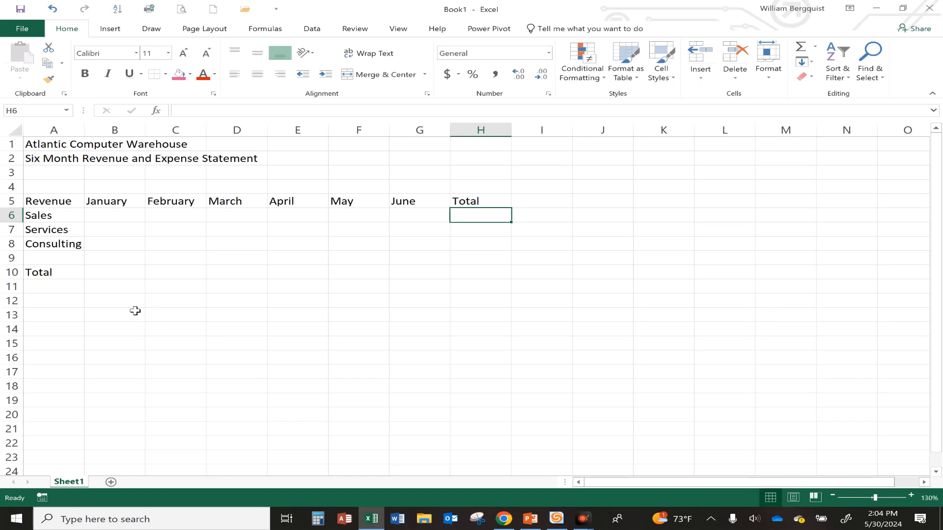
Enter the heading Expenses in cell A13 and the row labels Lease and Salaries in A14 and A15
left_click(38, 314)
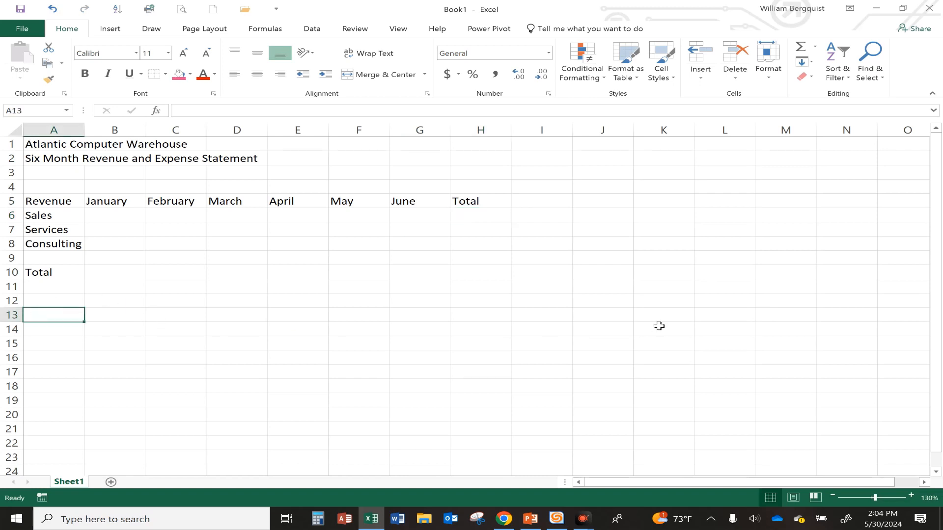
type("Expenses")
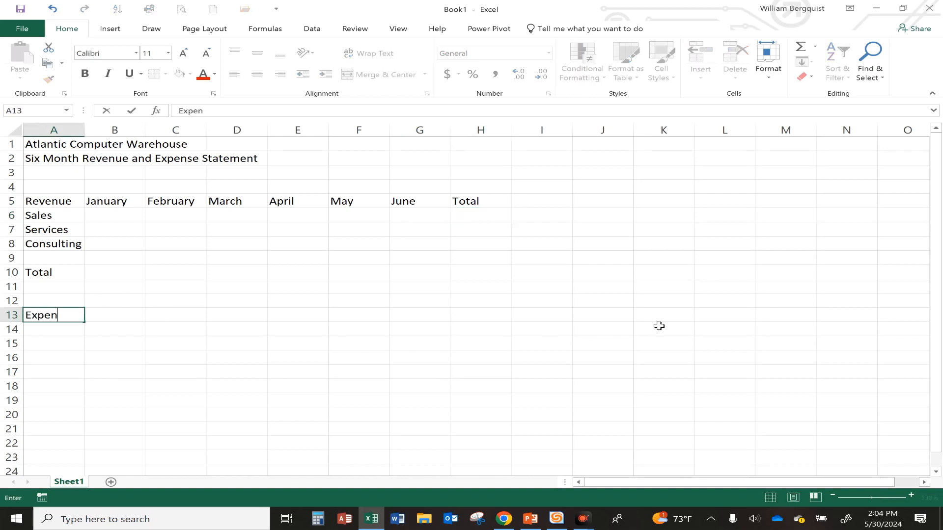
key("Return")
type("Lease")
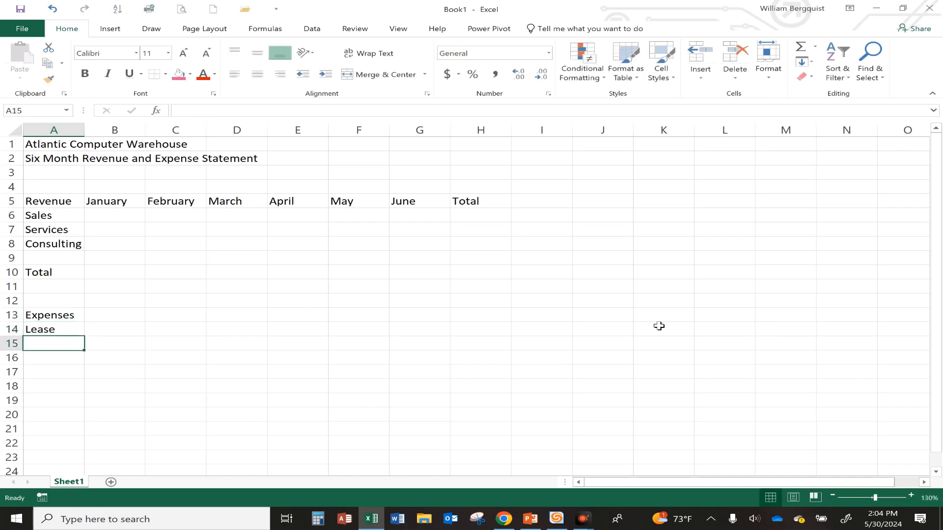
type("Salaries")
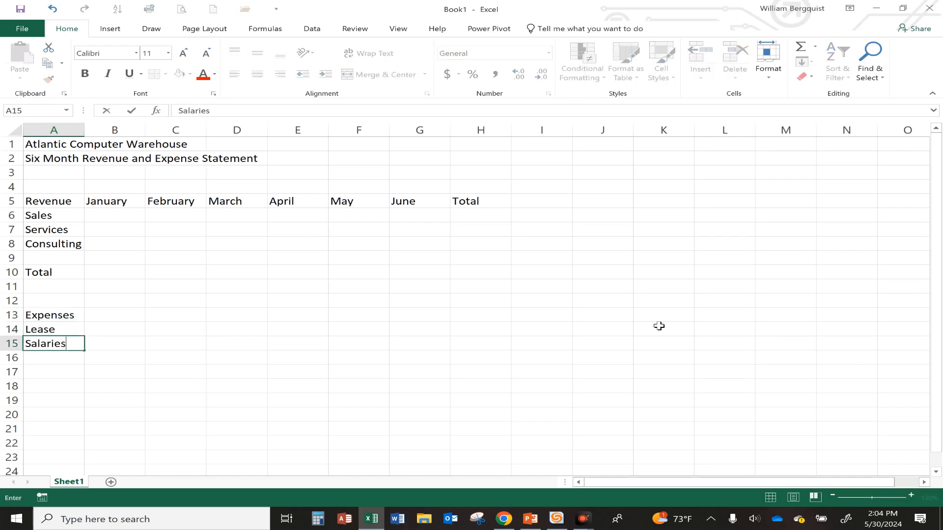
key("Return")
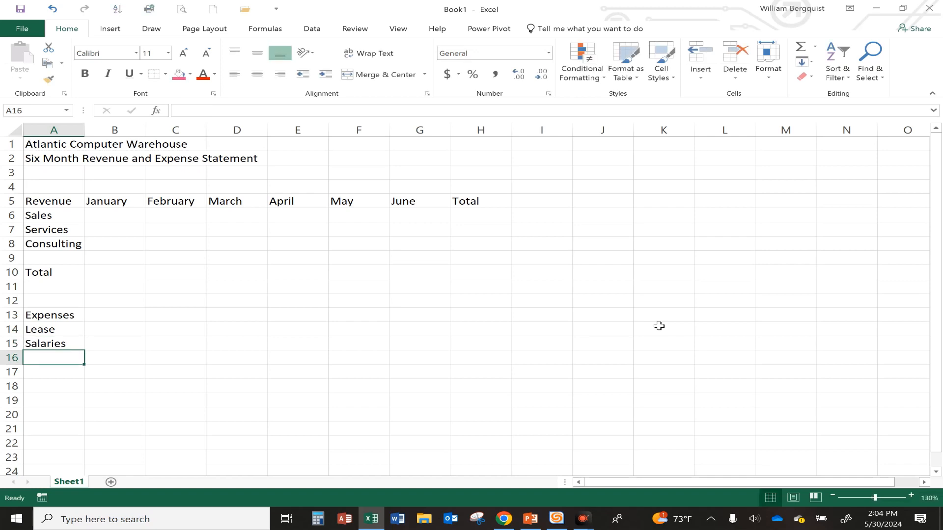
Enter the row labels Utilities and Phone in cells A16 and A17, and Total in A19
type("Util")
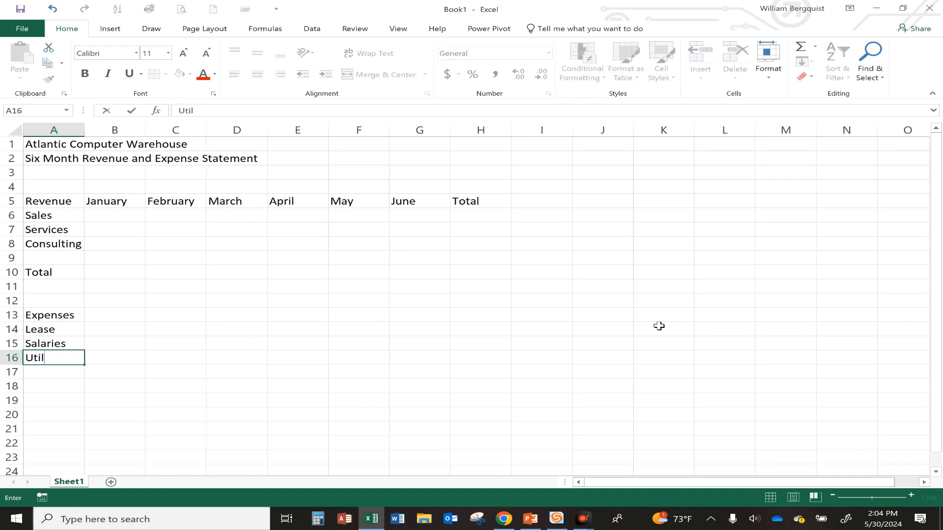
type("ities")
key("Return")
type("Phone")
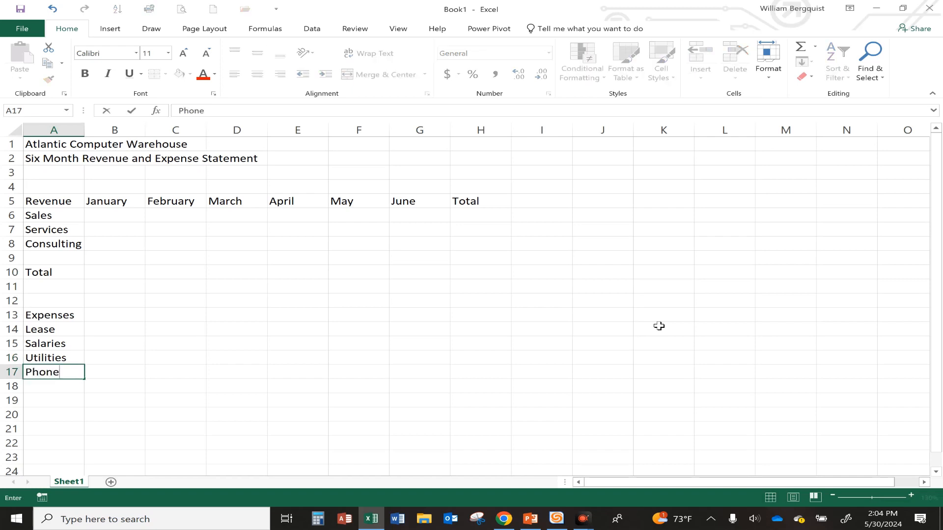
key("Return")
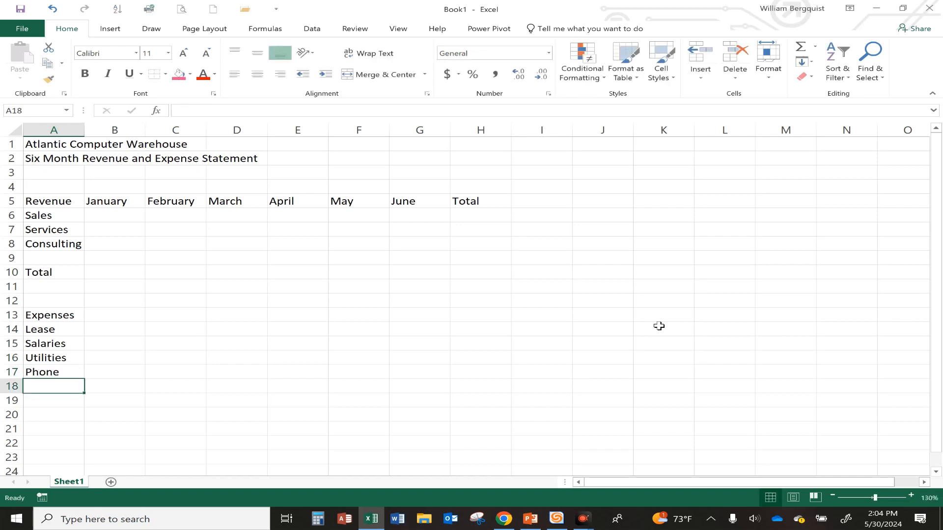
key("Return")
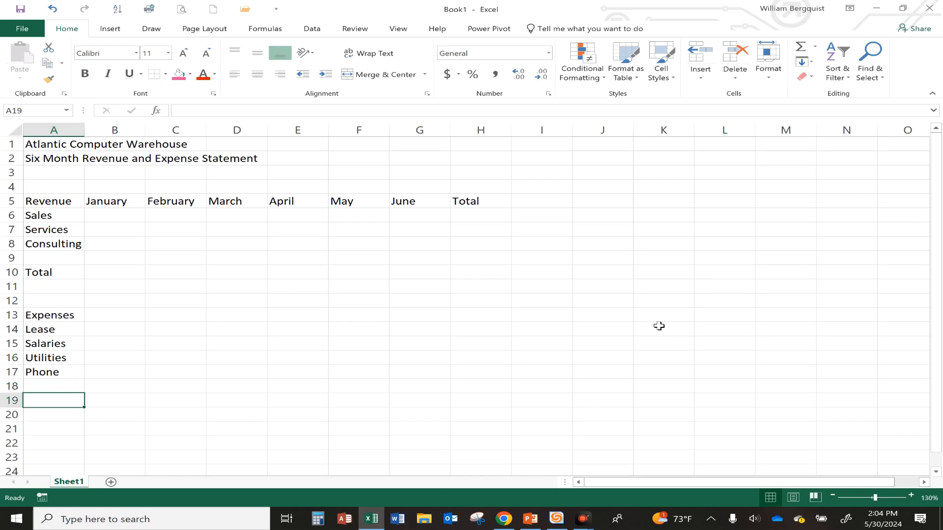
type("Total")
key("Return")
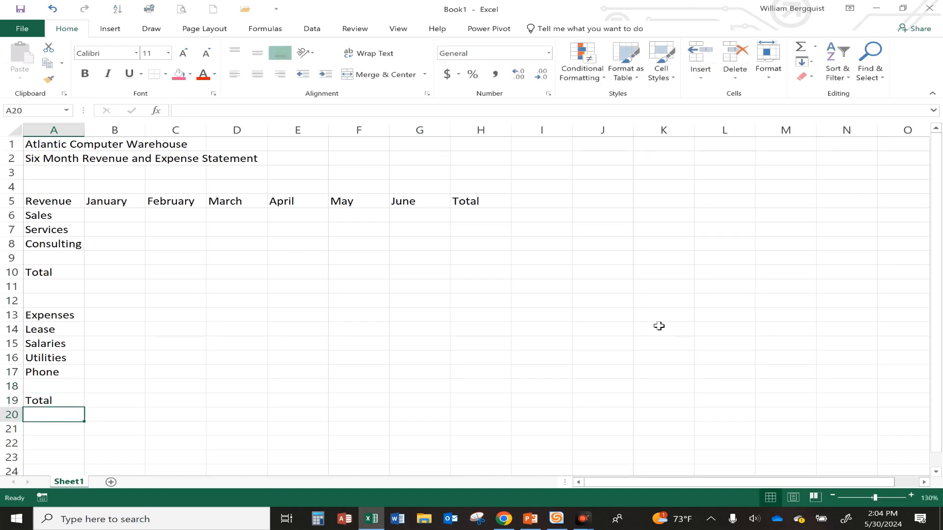
Fill the month headings January to June across cells B13 to G13 and clear them again
left_click(119, 313)
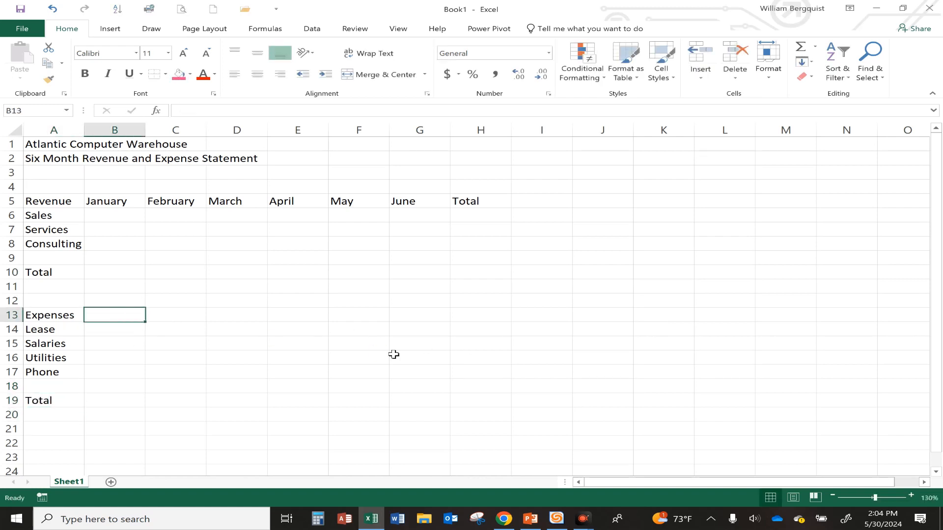
type("January")
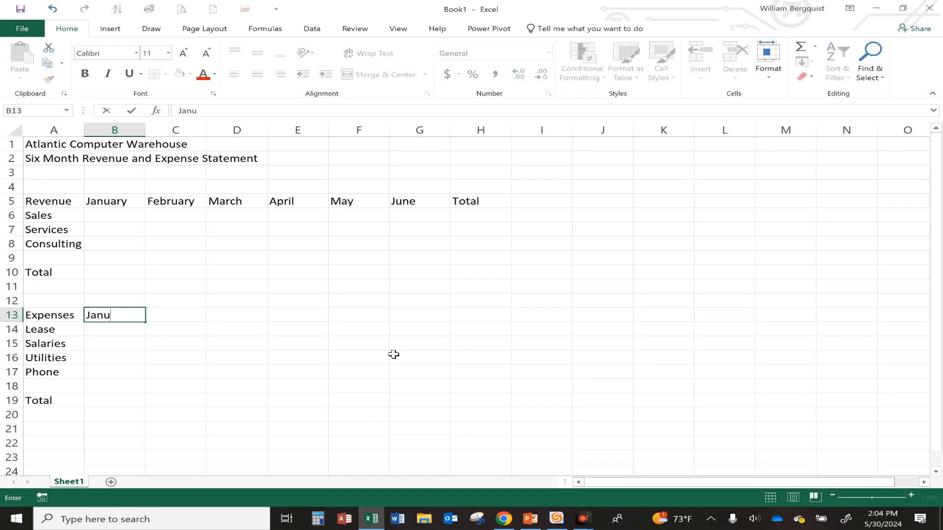
key("Return")
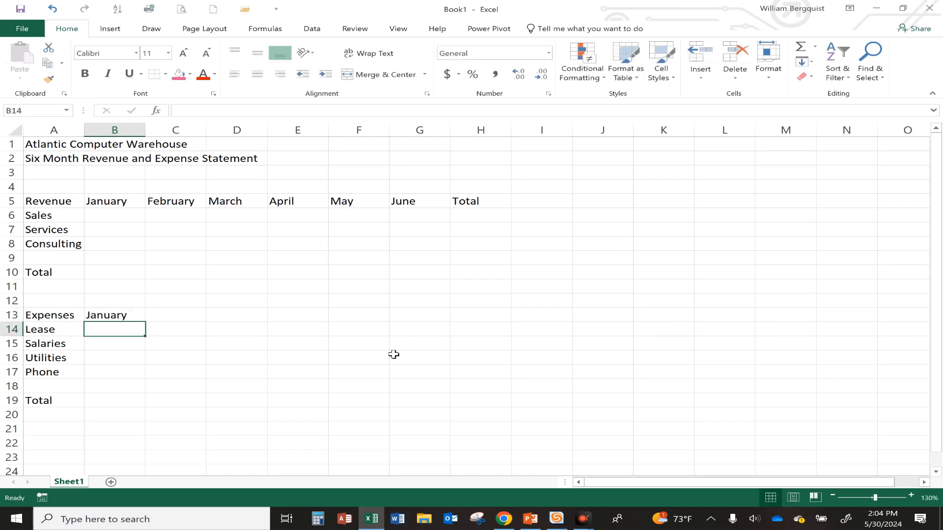
left_click(118, 314)
left_click_drag(146, 322, 421, 318)
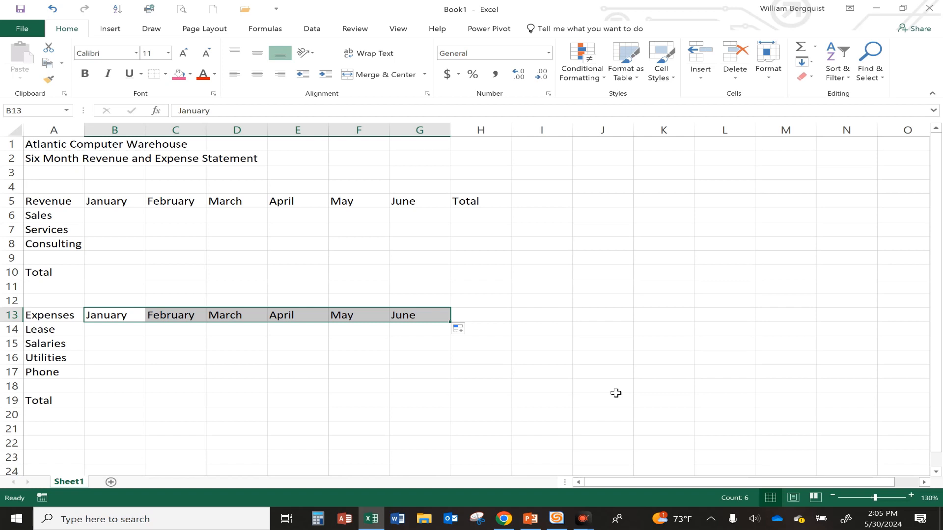
left_click_drag(110, 314, 410, 318)
key("Delete")
left_click(157, 268)
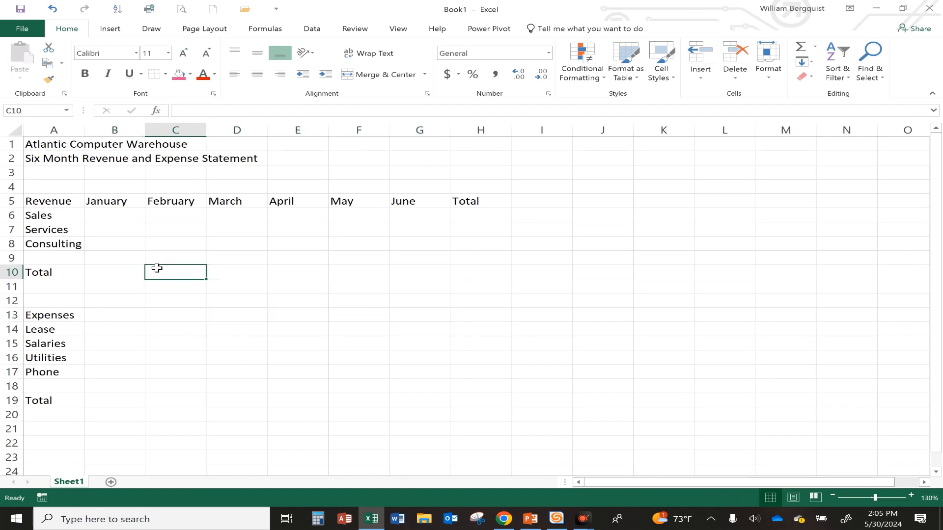
Copy the January to June headings from B5:G5 into the Expenses row at B13:G13
left_click_drag(100, 201, 424, 203)
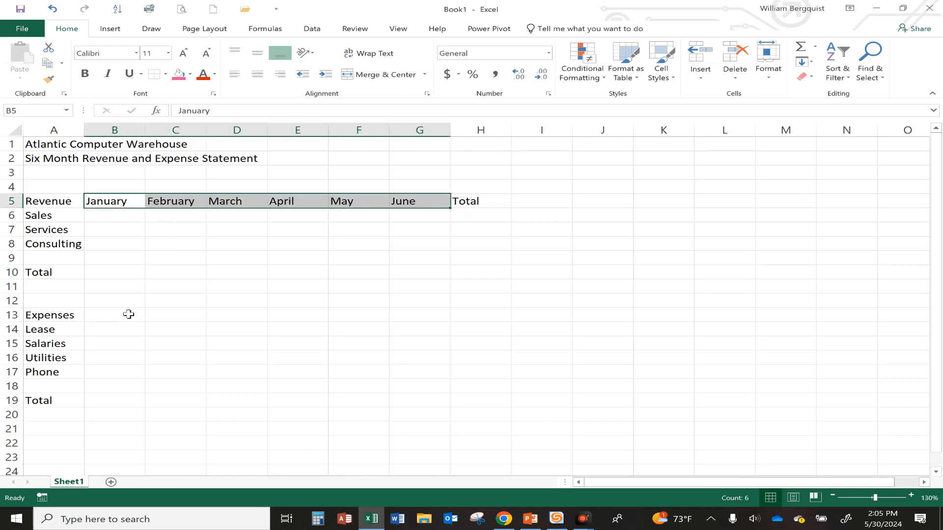
left_click_drag(103, 200, 407, 201)
left_click_drag(138, 214, 138, 317)
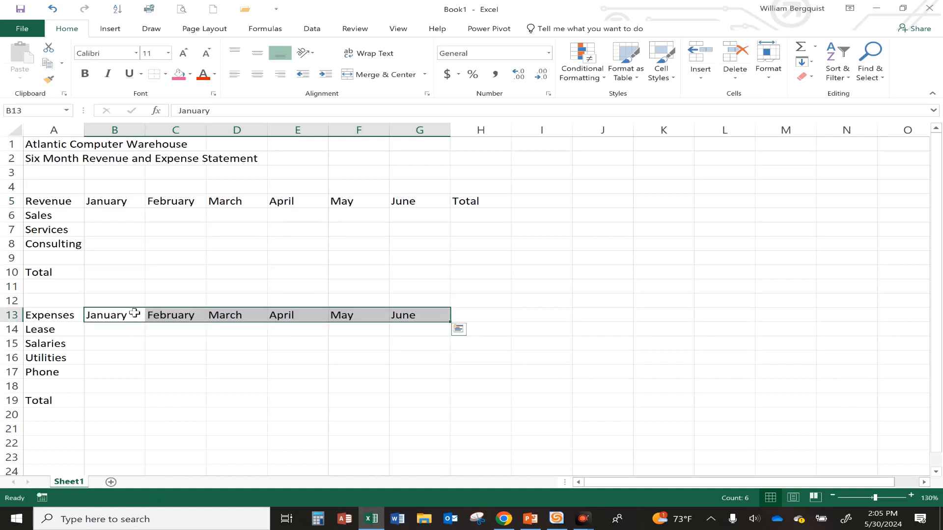
left_click(165, 359)
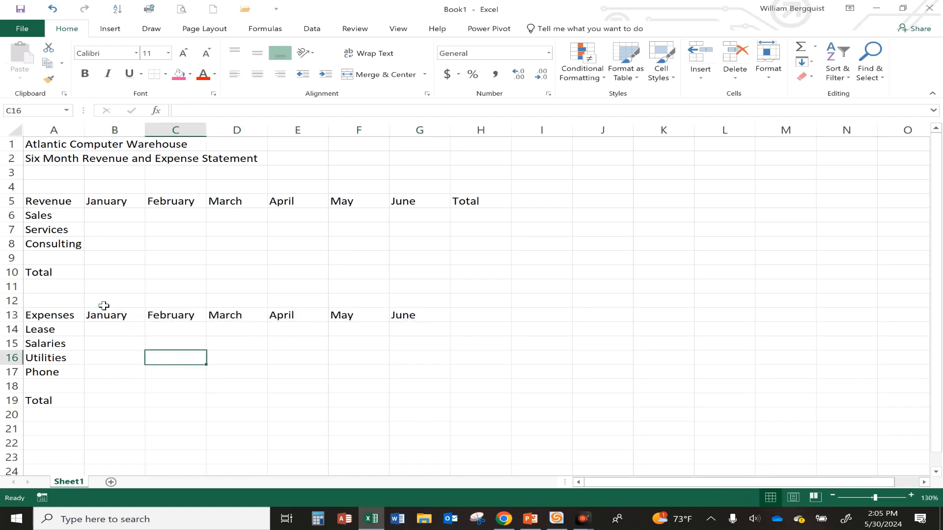
Clear the Expenses month headings in B13:G13 and replace them with links to the Revenue headings in B5:G5
left_click(101, 314)
left_click_drag(165, 319, 390, 319)
key("Delete")
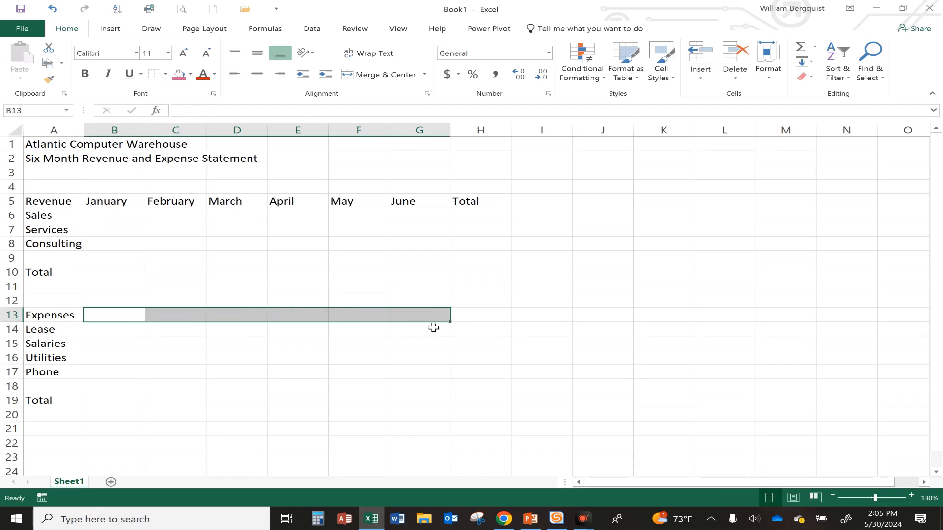
left_click_drag(103, 201, 406, 199)
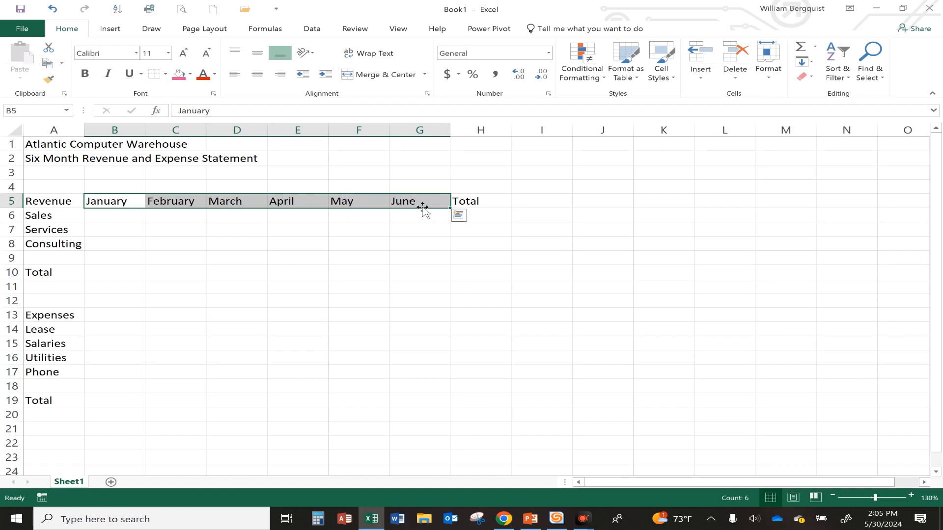
left_click_drag(422, 208, 406, 314)
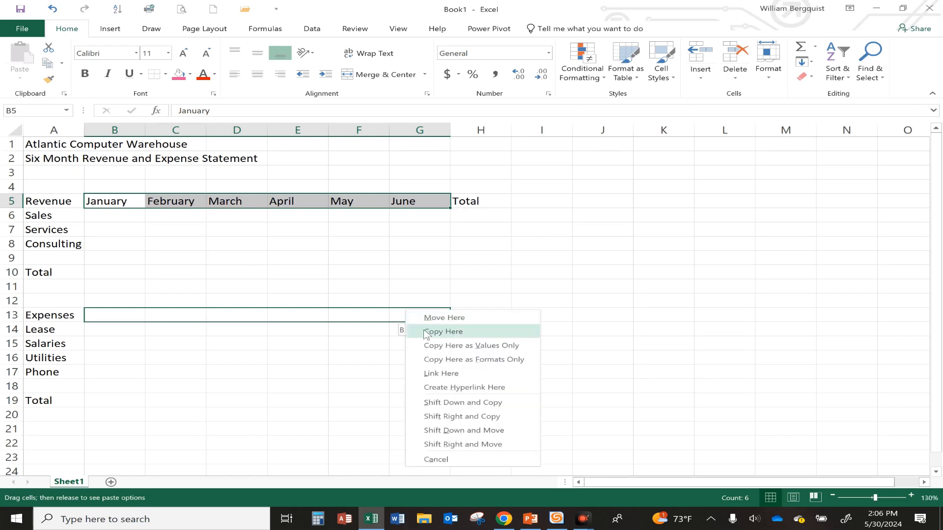
left_click(441, 374)
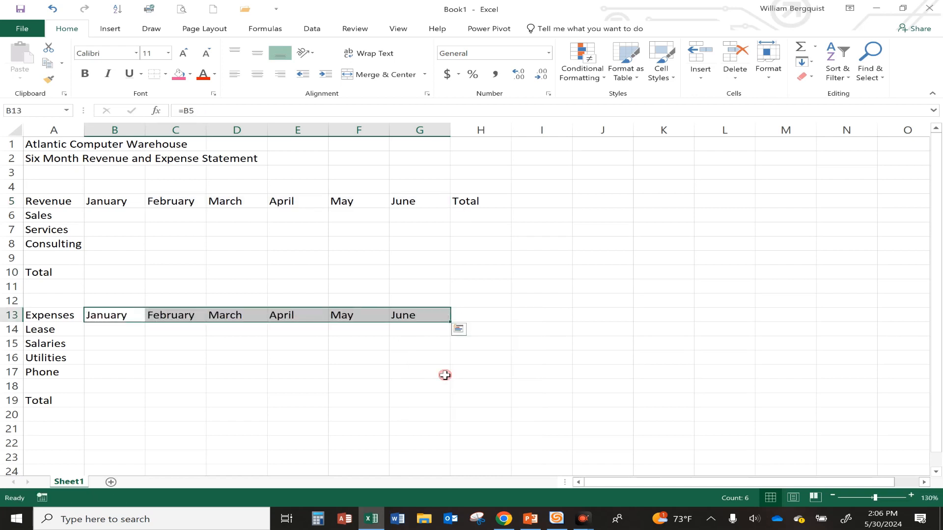
left_click(162, 390)
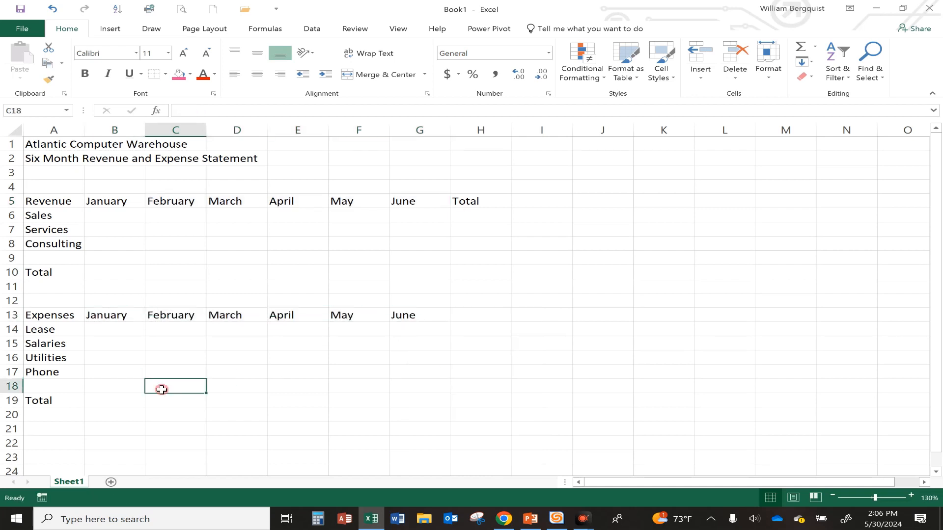
left_click(116, 316)
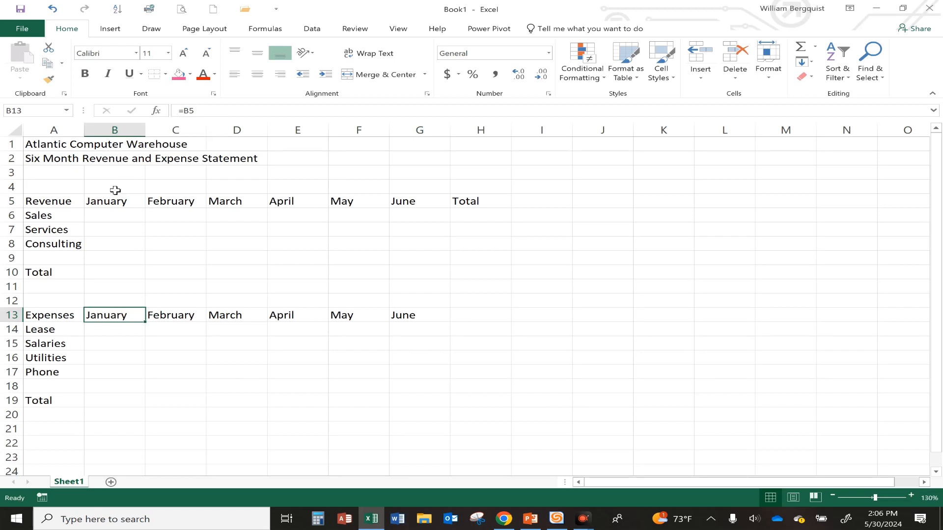
Enter July in B5, fill the months through December across to G5, and undo the fill
left_click(105, 202)
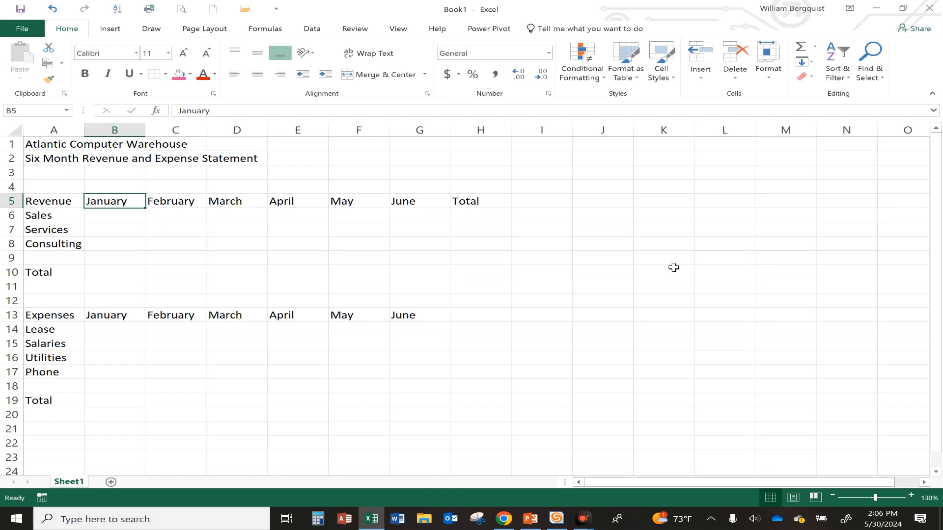
type("July")
key("Return")
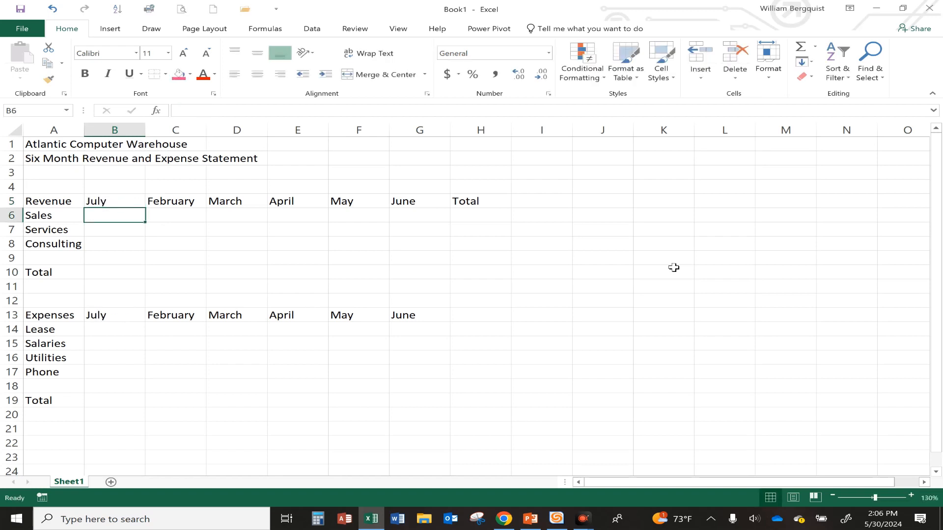
left_click(122, 200)
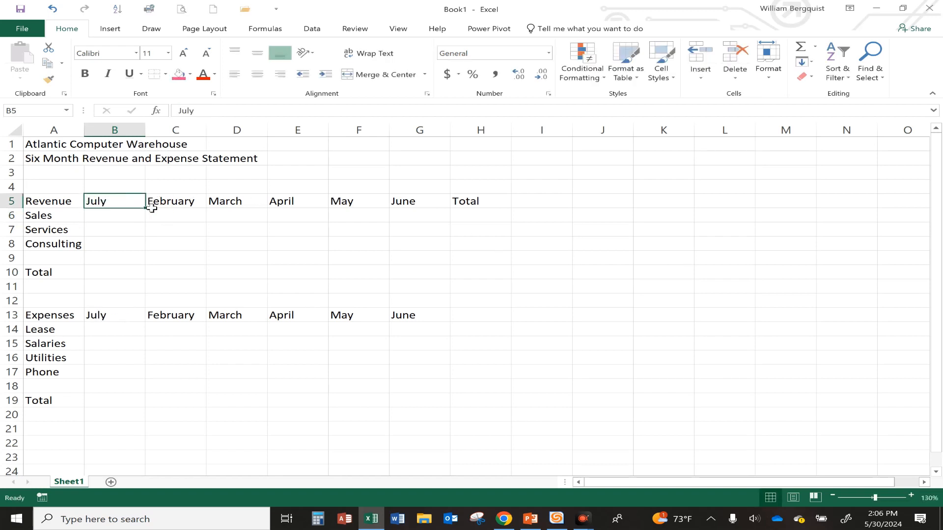
left_click_drag(144, 209, 430, 214)
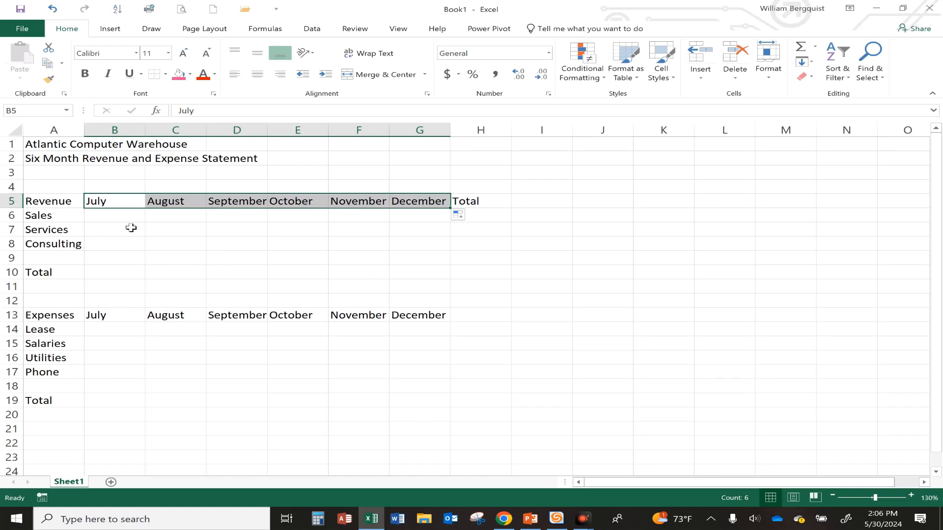
left_click(52, 8)
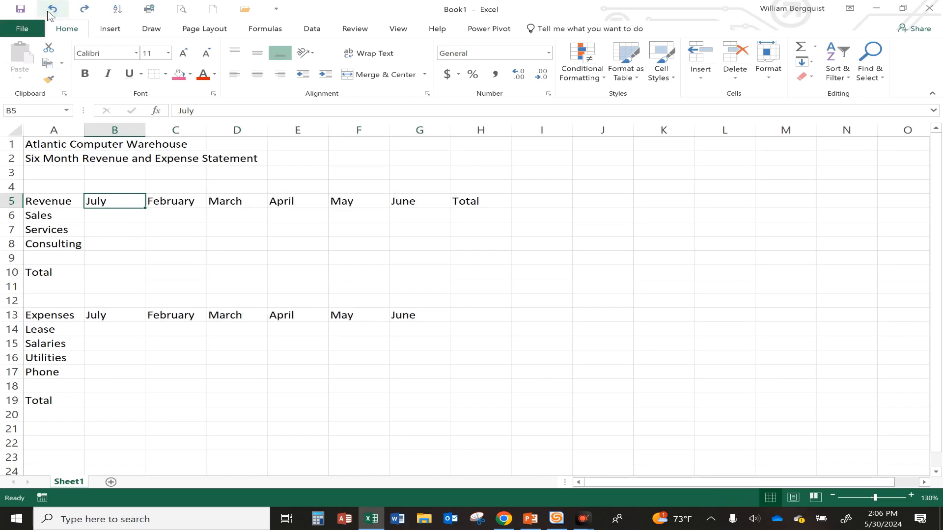
Change the first month in B5 to June and fill the months through November across to G5
left_click(128, 274)
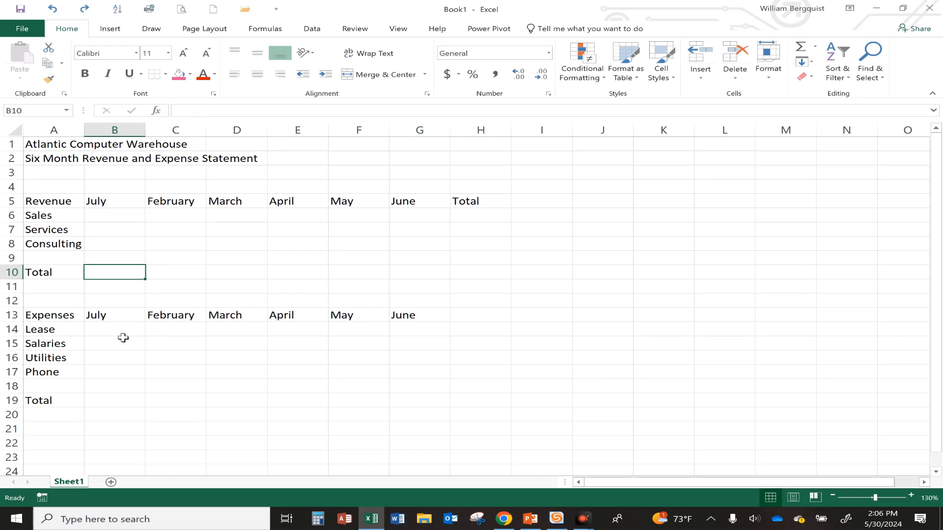
left_click(103, 214)
left_click(104, 202)
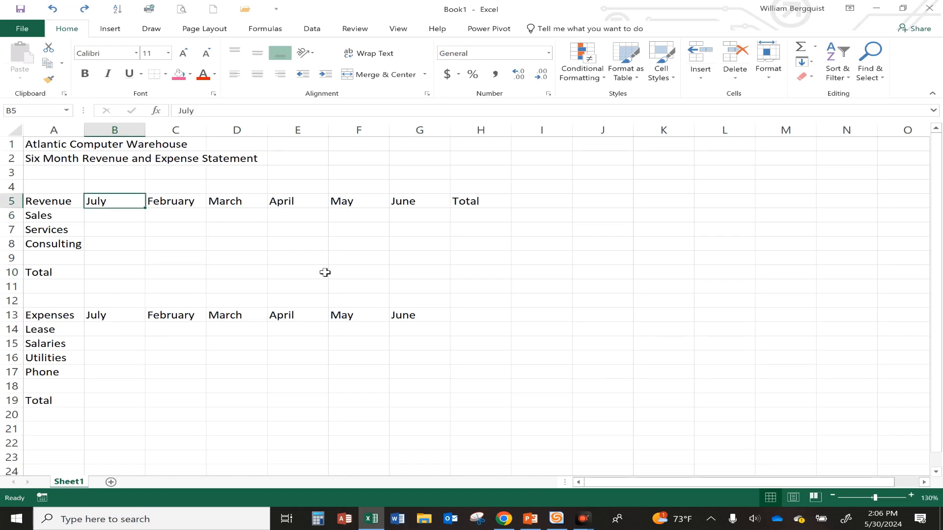
type("June")
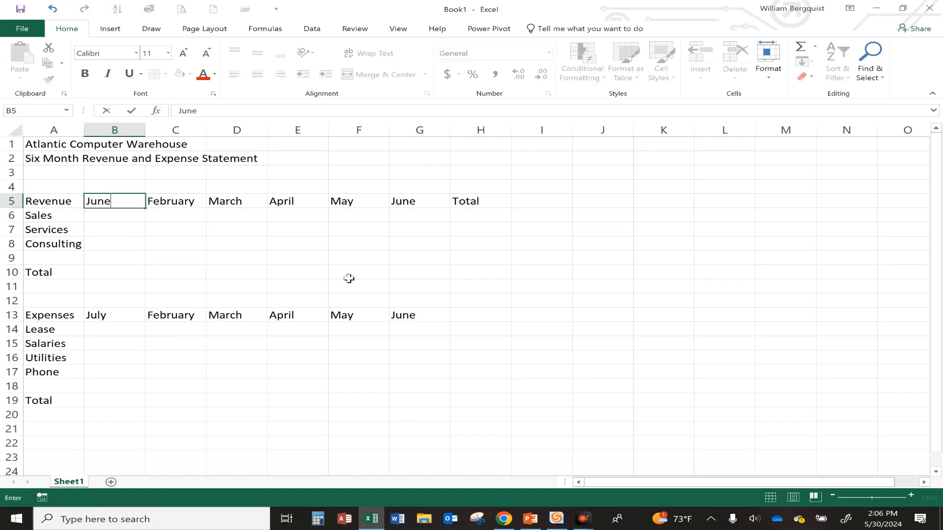
key("Return")
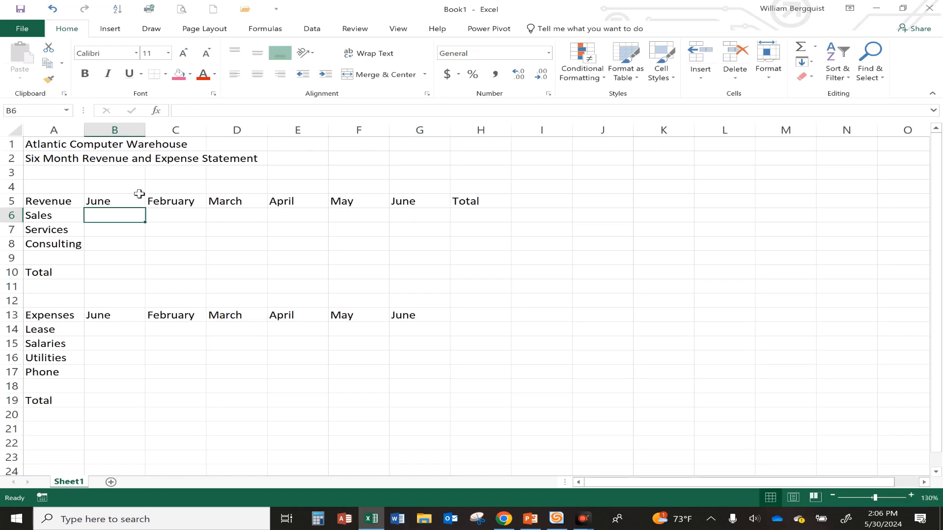
left_click(119, 201)
left_click_drag(147, 208, 433, 215)
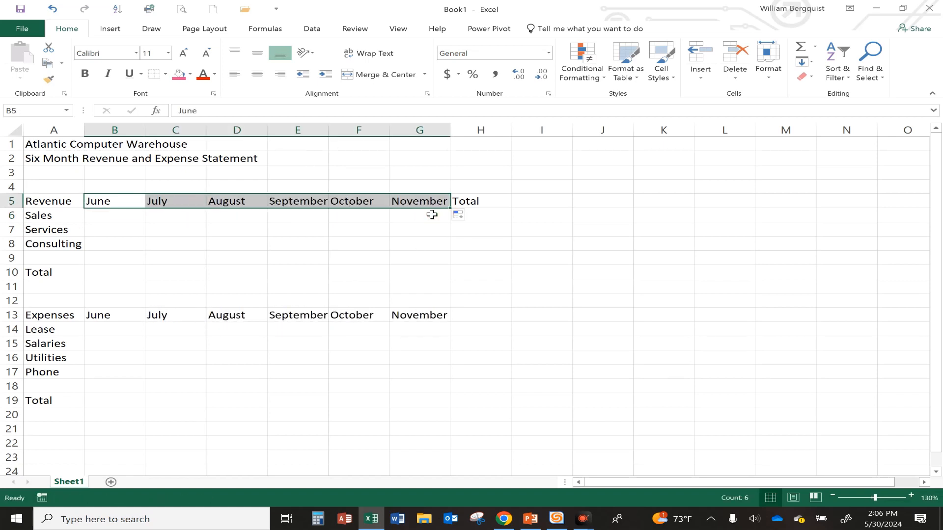
Change the first month in B5 back to January and fill the months through June across to G5
left_click(114, 199)
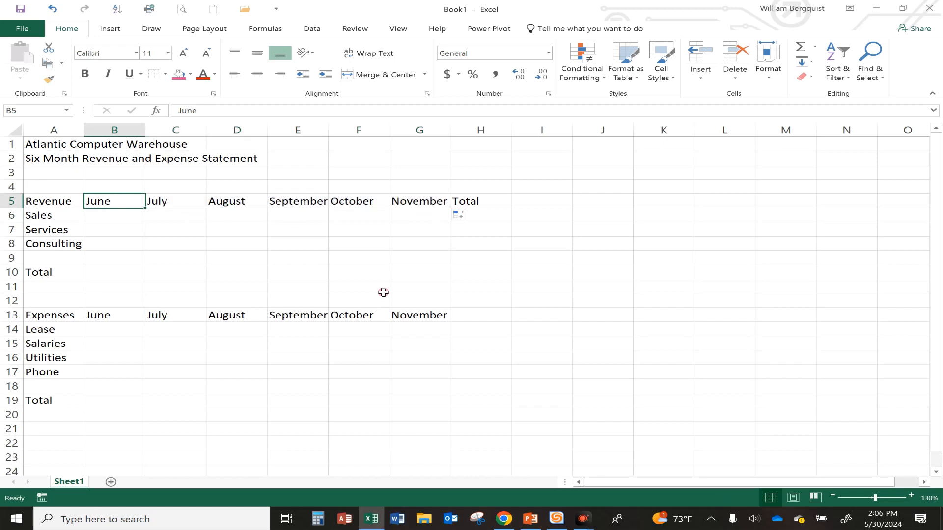
type("J")
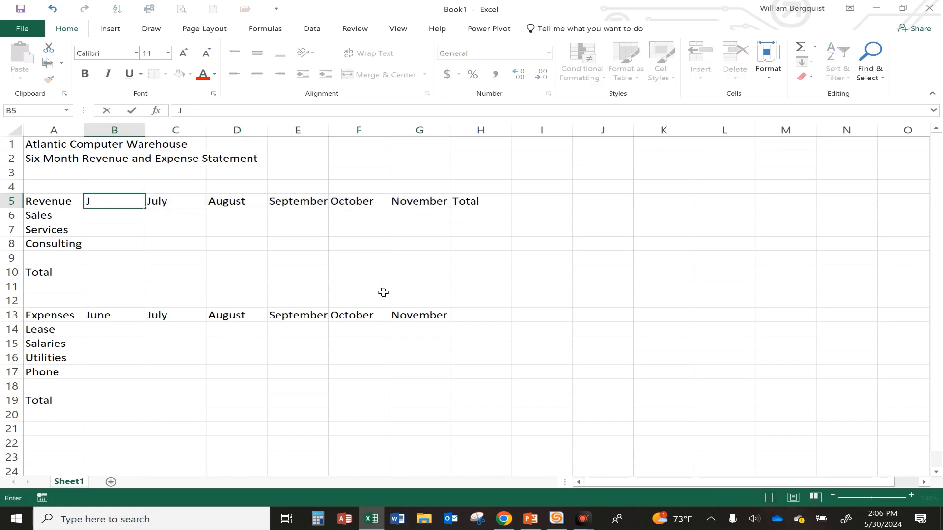
type("anuary")
key("Return")
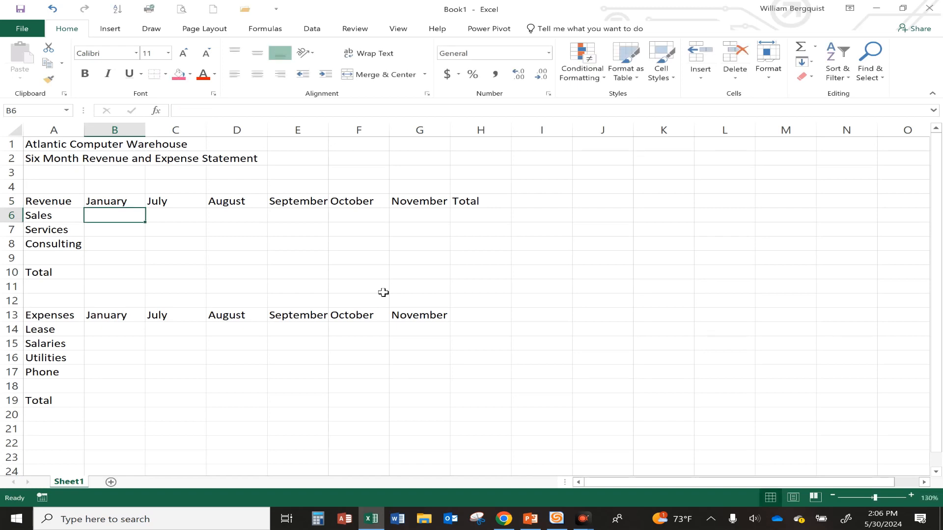
left_click(116, 203)
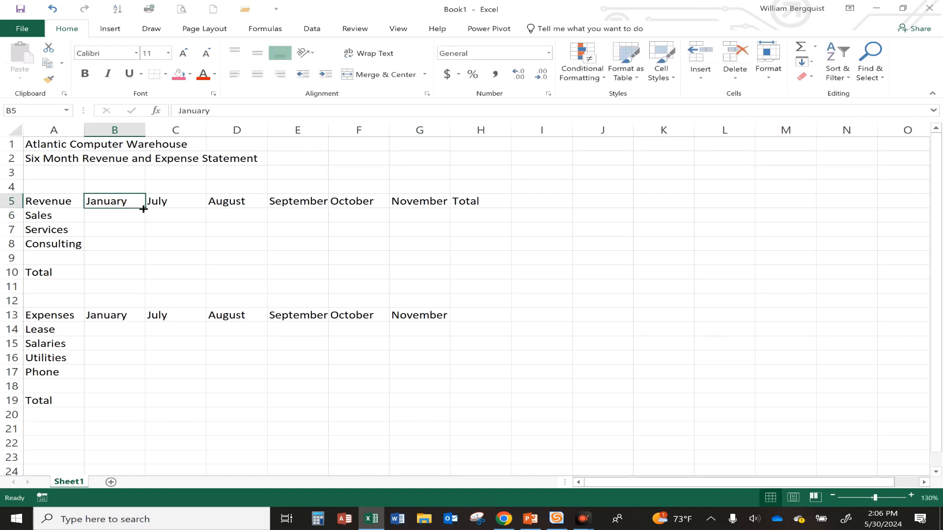
left_click_drag(145, 208, 428, 213)
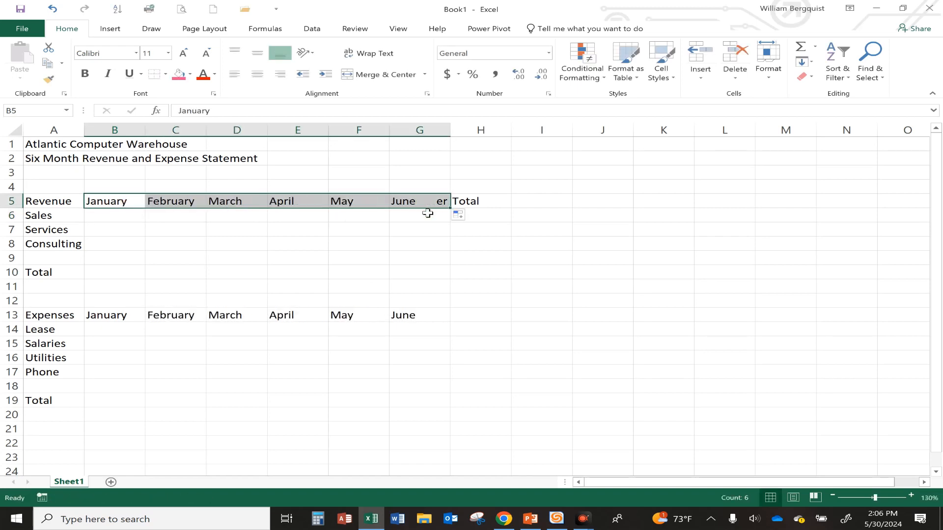
left_click(148, 277)
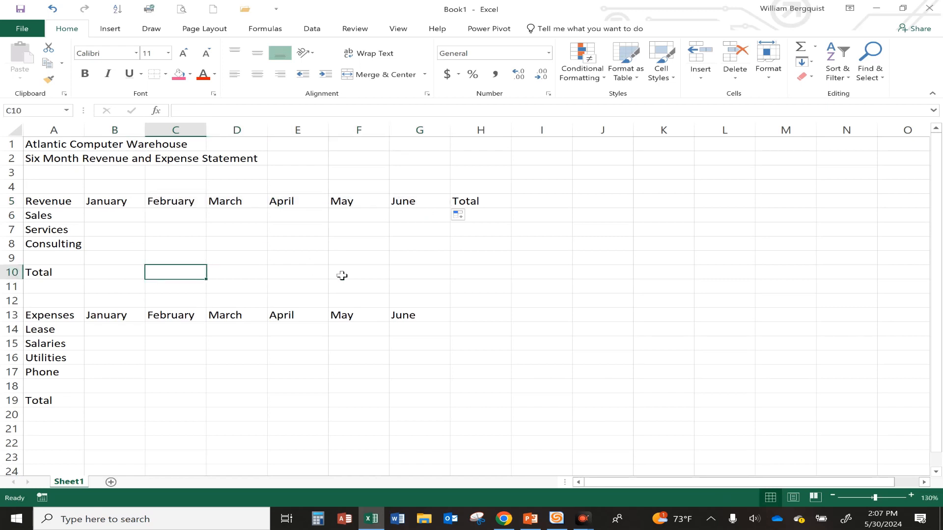
Enter the heading Total in H13 at the end of the Expenses month headings
left_click(471, 314)
type("Total")
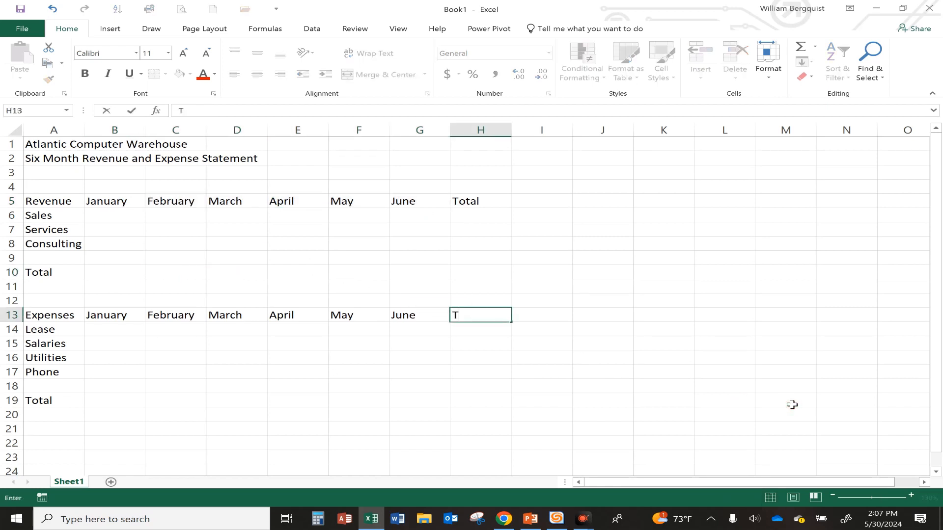
key("Return")
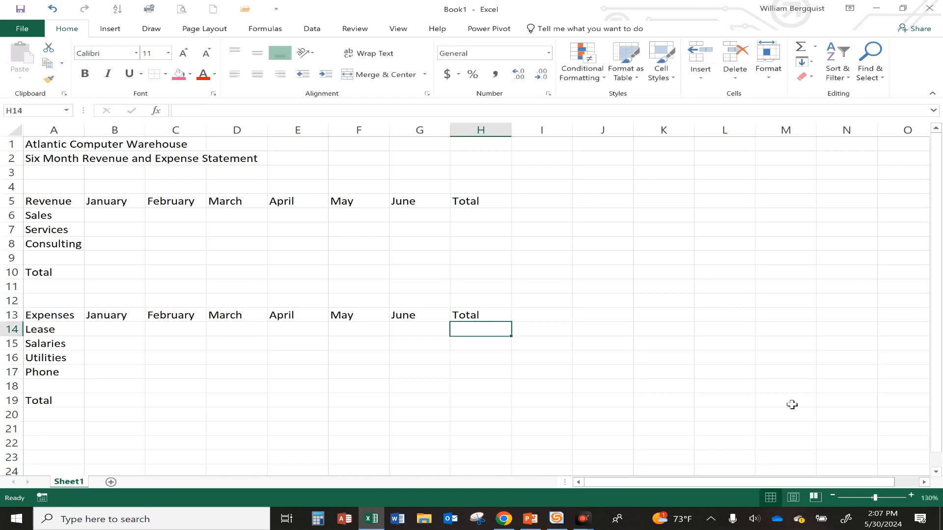
Enter the January revenue figures: Sales 85000 in B6, Services 56000 in B7 and Consulting 42500 in B8
left_click(118, 216)
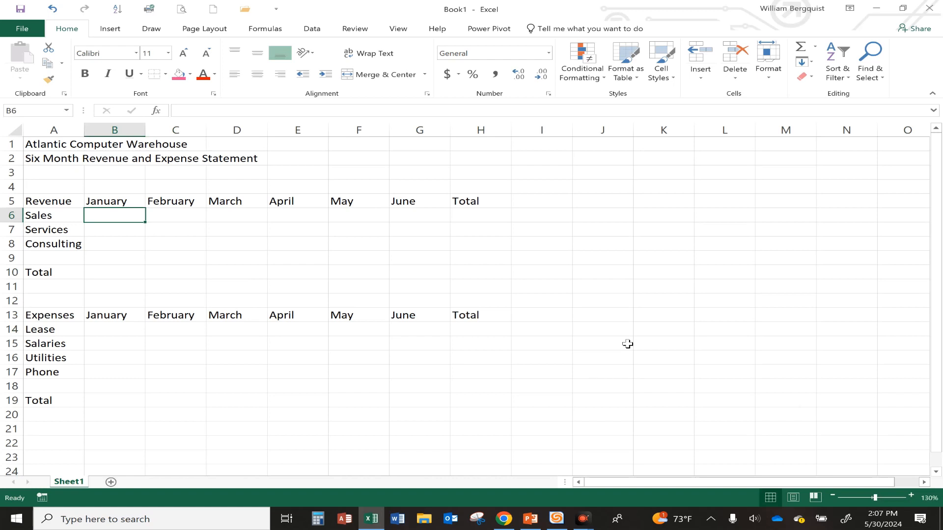
type("85000")
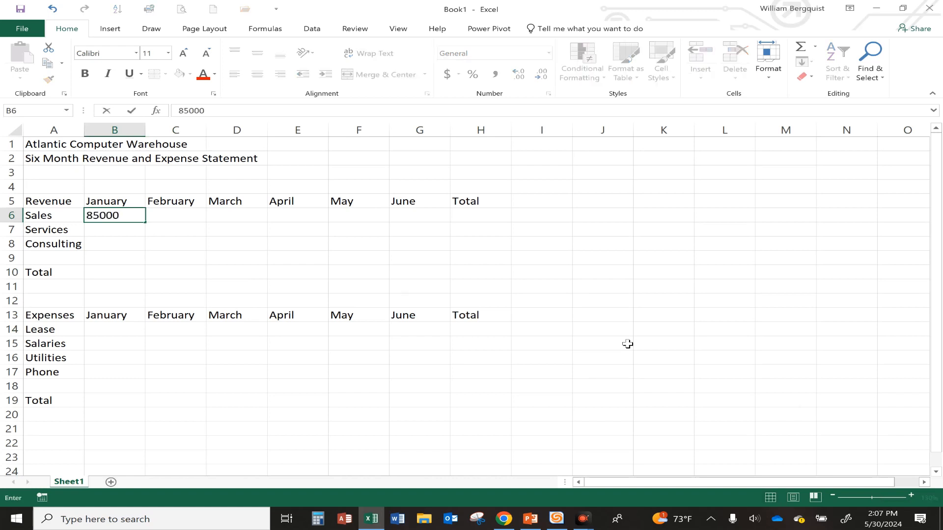
key("Return")
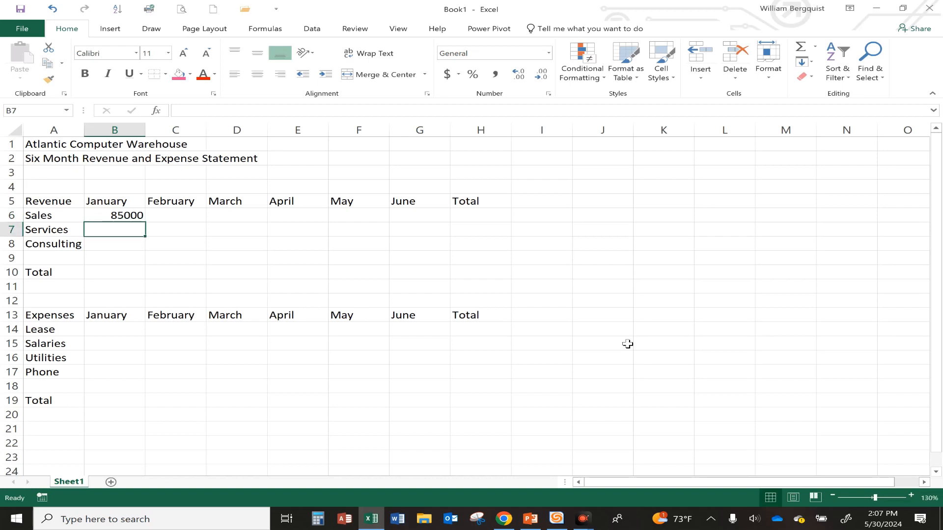
type("56000")
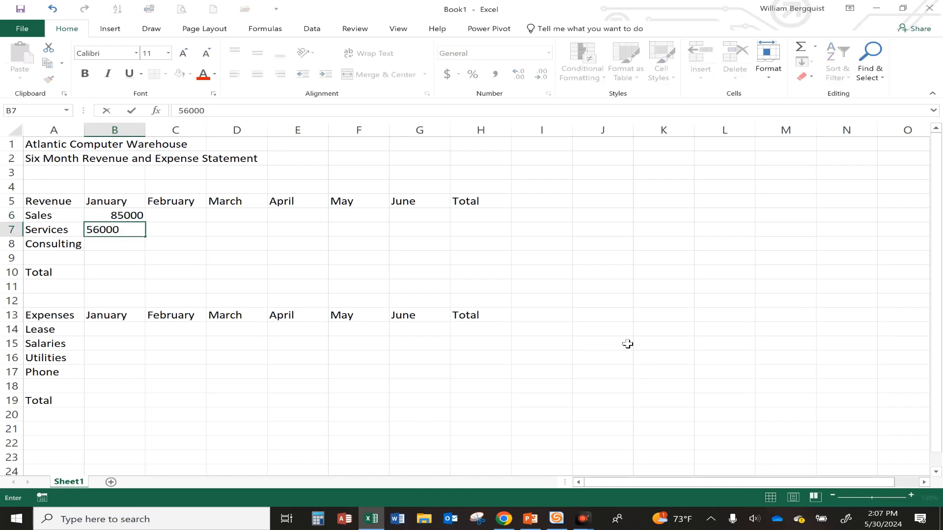
key("Return")
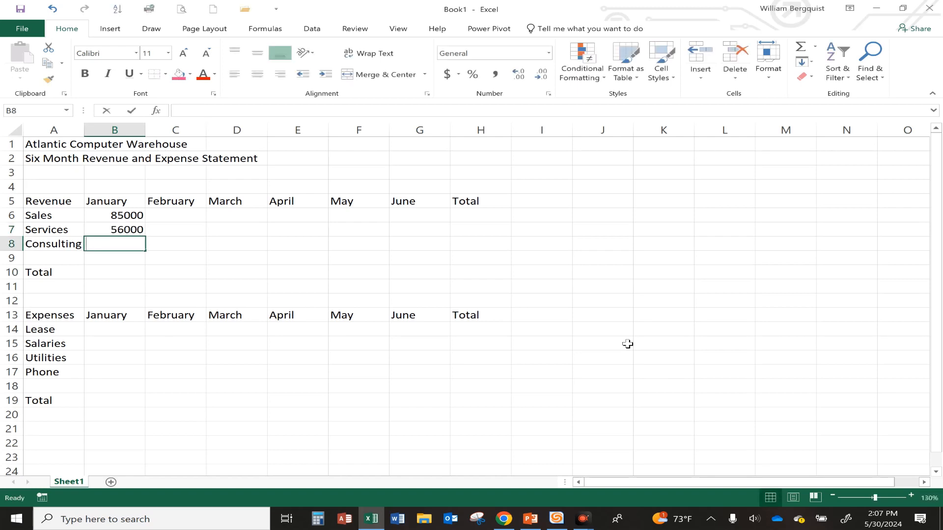
type("42500")
key("Return")
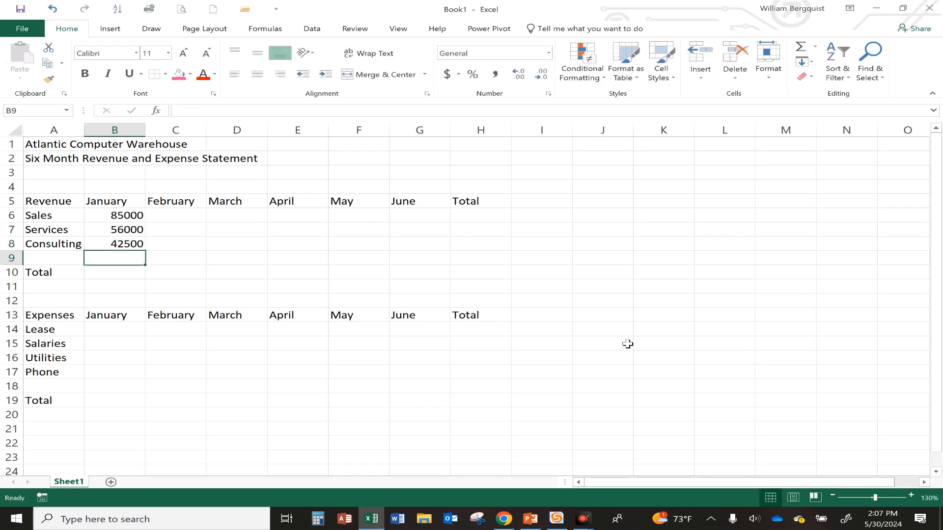
Go through the January to June headings in the Revenue row and select the February Sales cell C6
key("Up")
key("Up")
key("Right")
key("Up")
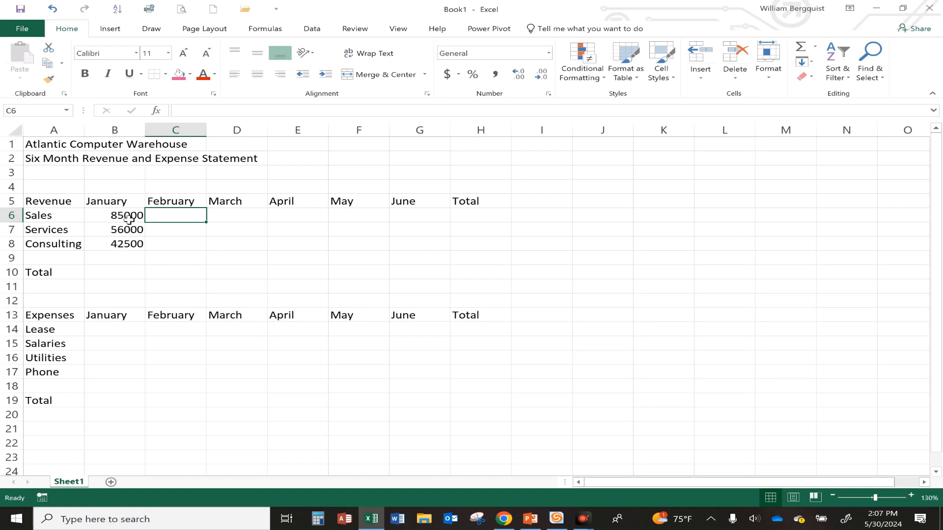
left_click(127, 200)
left_click(185, 201)
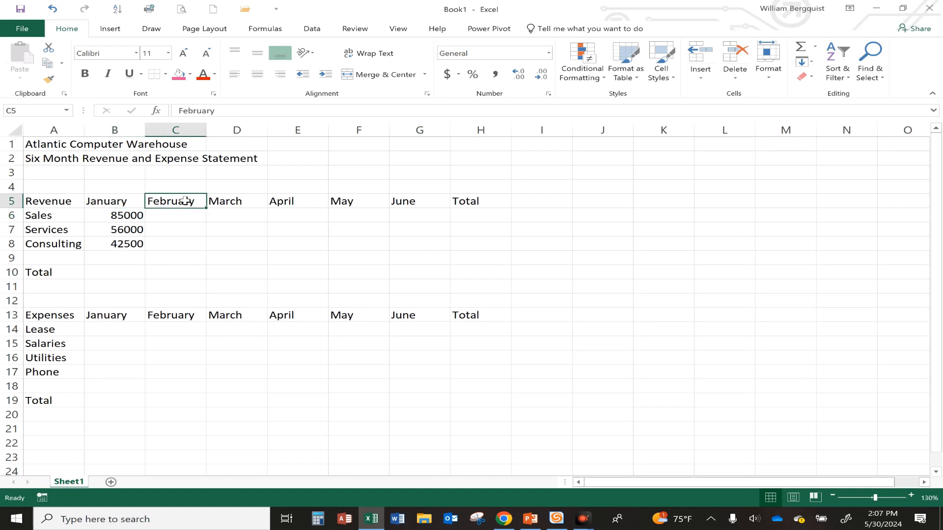
left_click(235, 203)
left_click(298, 199)
left_click(369, 199)
left_click(417, 199)
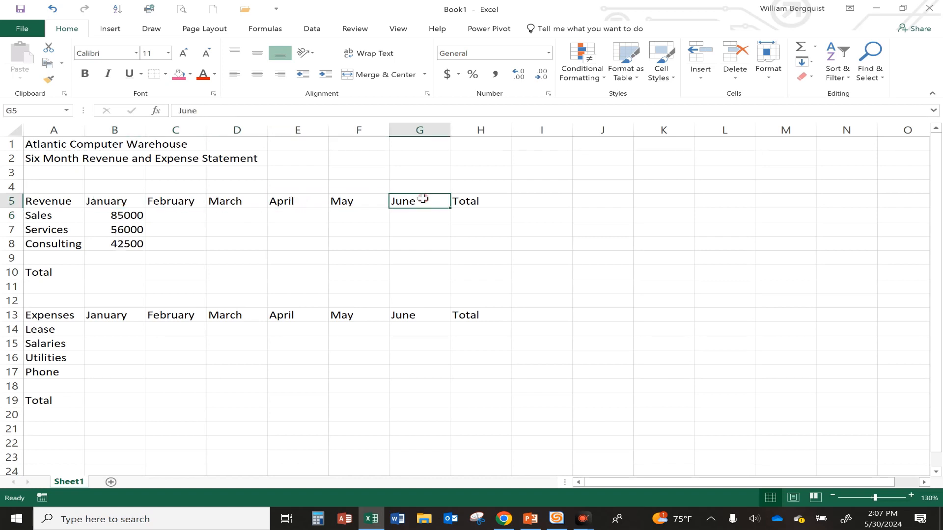
left_click(126, 214)
left_click(121, 201)
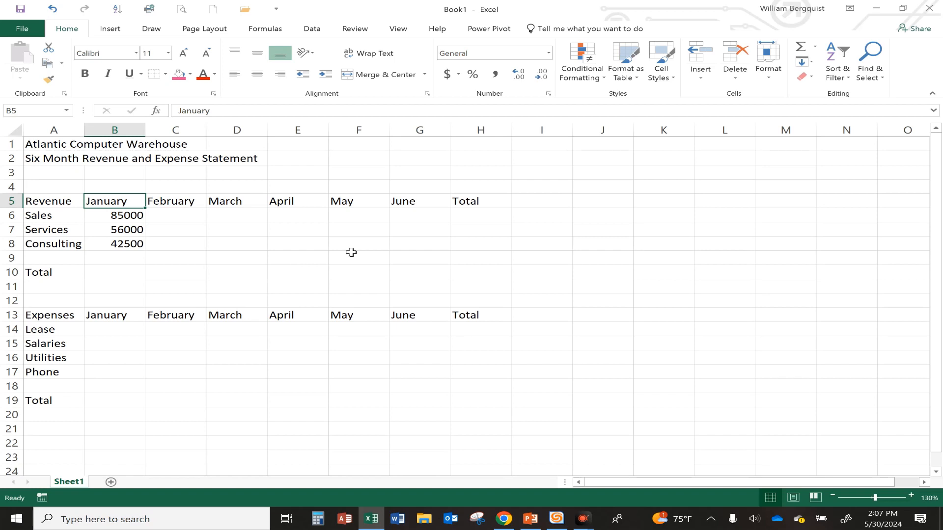
left_click(169, 213)
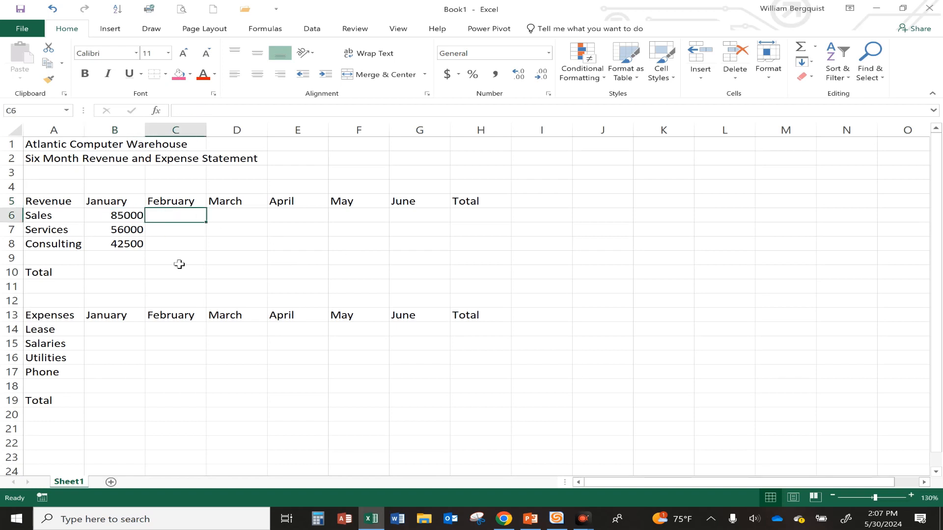
left_click(179, 264)
left_click(181, 215)
left_click(172, 230)
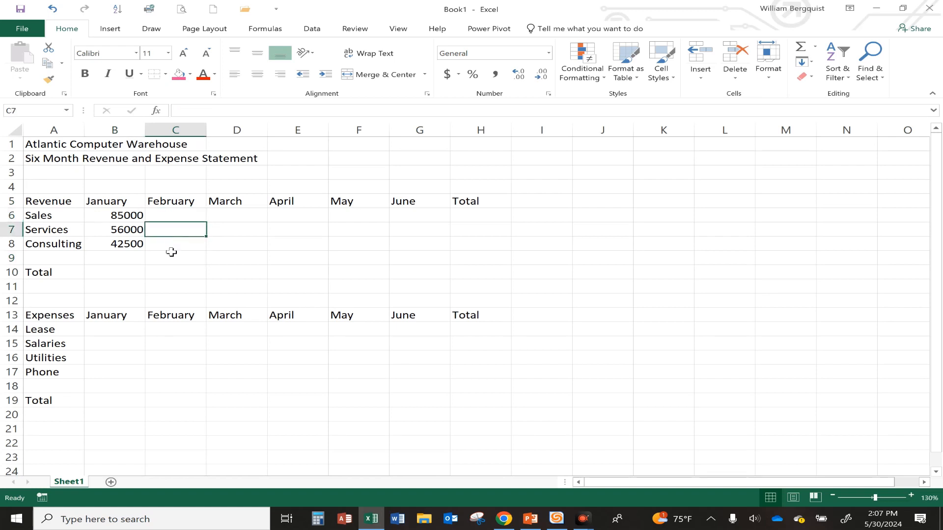
left_click(171, 252)
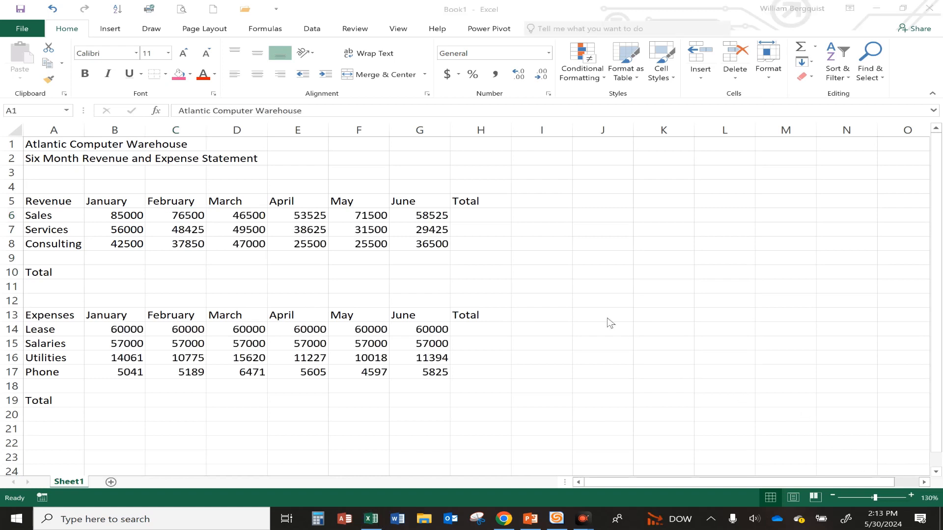
Save the workbook as 2024 Projection in the Computer Learning Zone2 folder
left_click(256, 224)
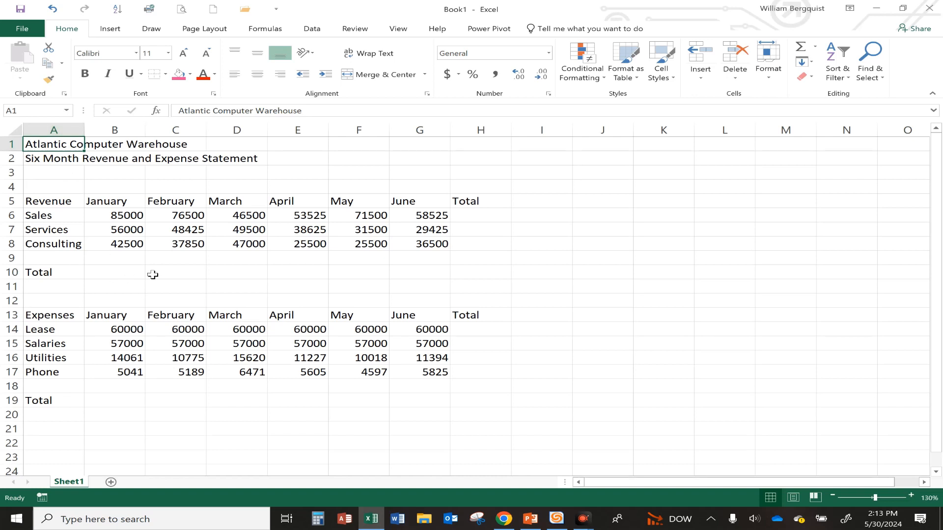
key("F12")
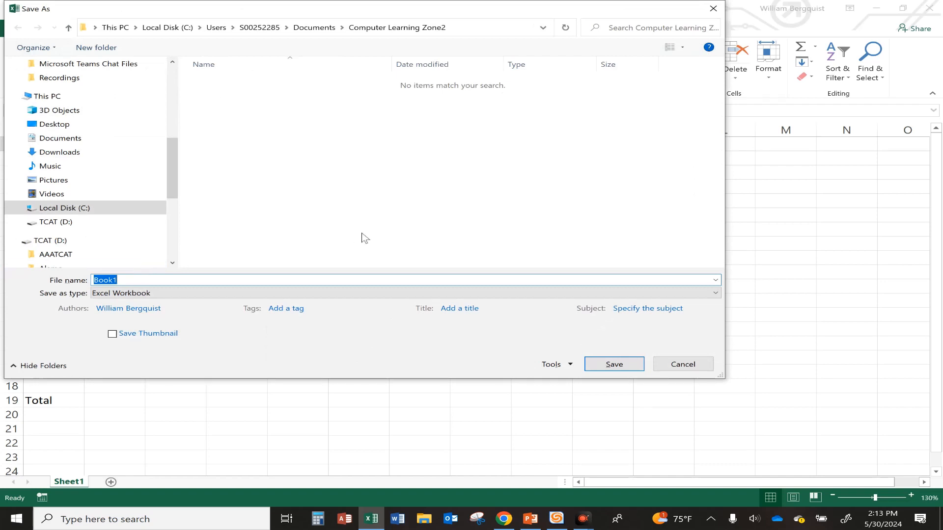
type("2024 Projection")
left_click(597, 364)
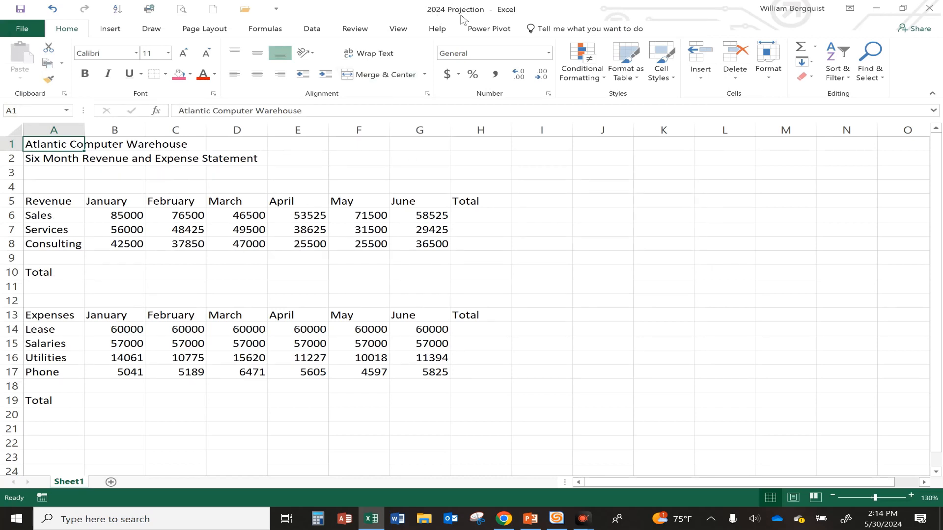
Replace the word Atlantic with Pacific in the company title in A1
double_click(53, 145)
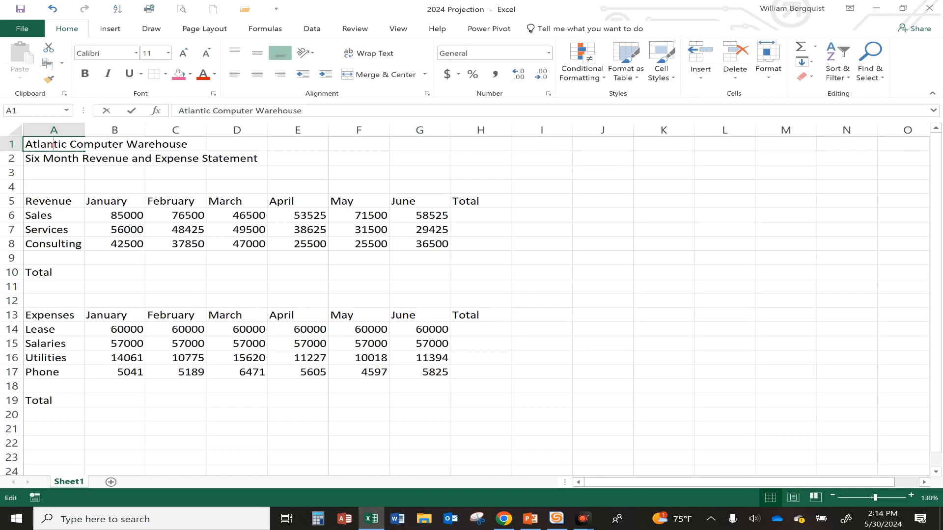
double_click(40, 144)
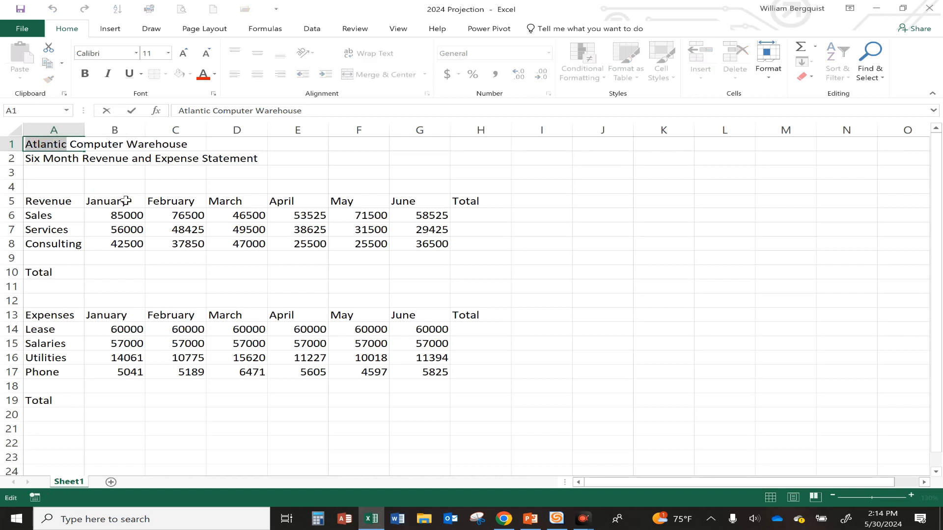
type("Pacific")
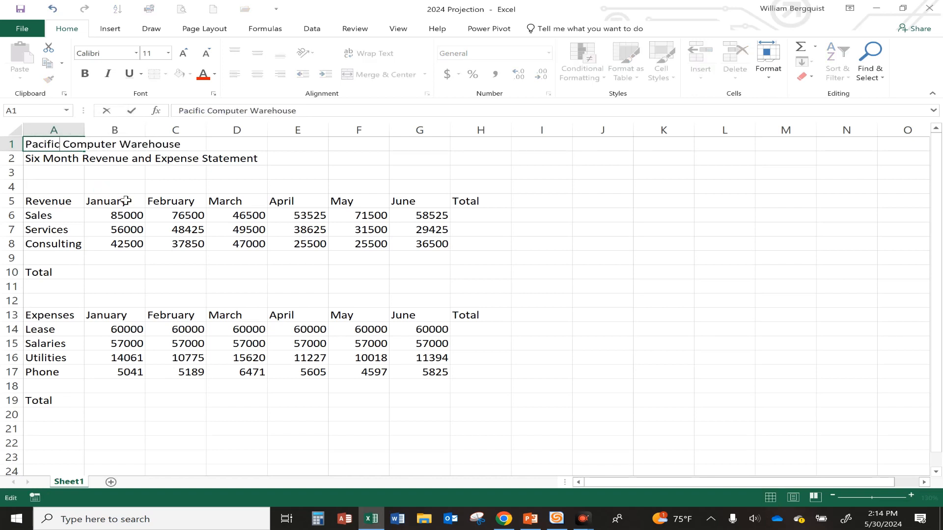
key("Return")
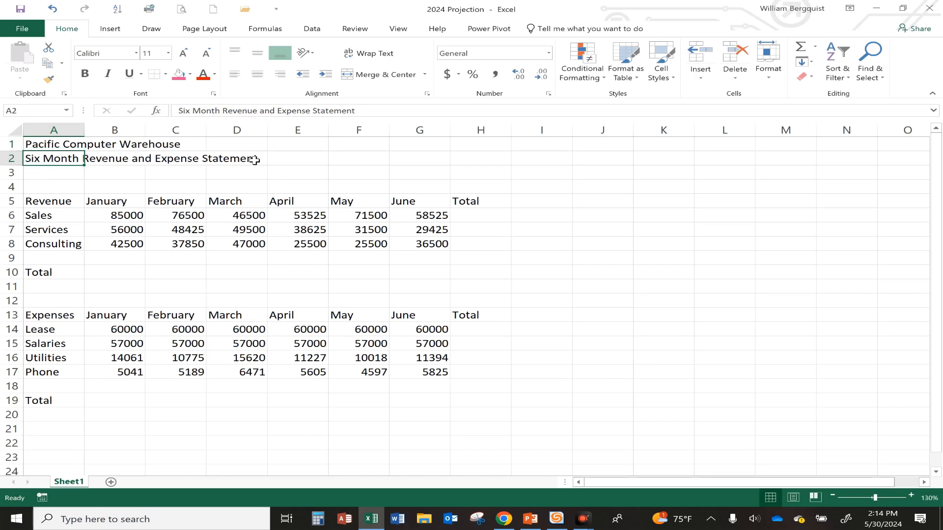
Add "- 2024" to the end of the statement subtitle in A2
double_click(52, 158)
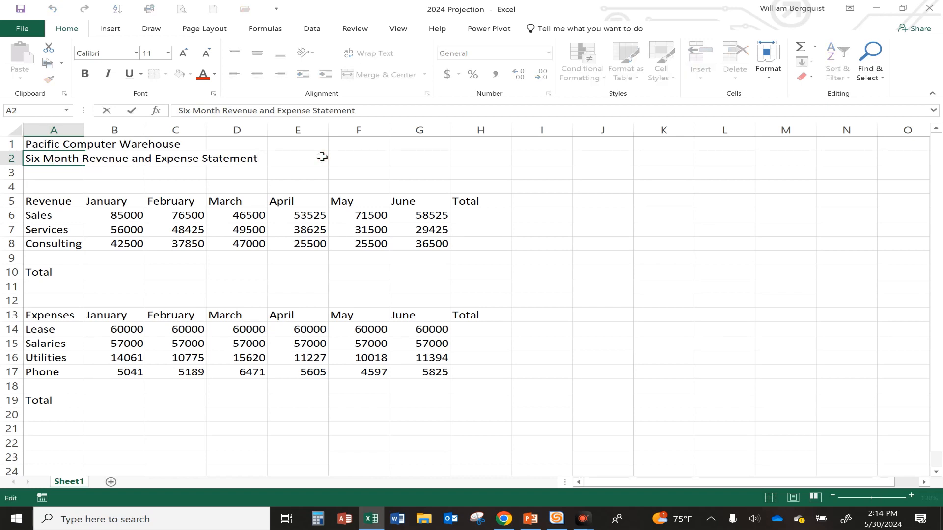
key("End")
type("- 2024")
key("Return")
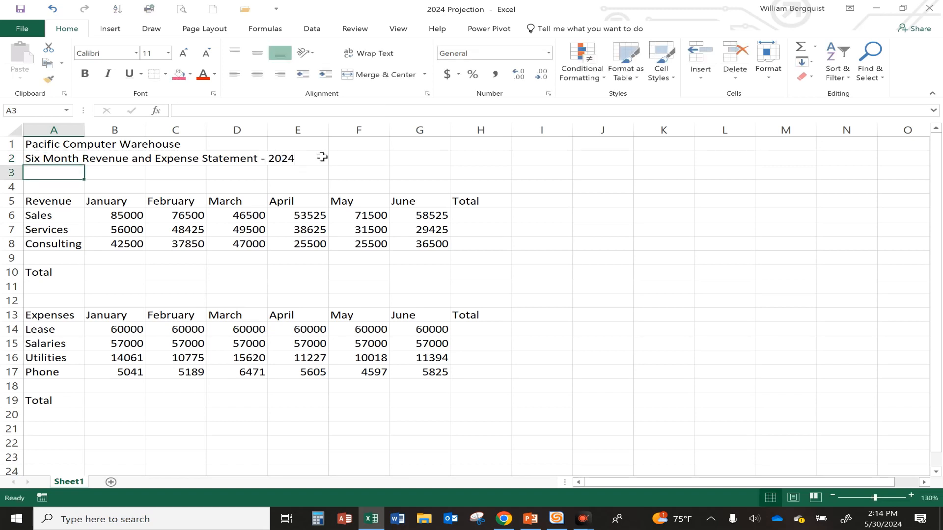
Check the contents of A1, B1 and C1 to find which cell holds the company title
left_click(62, 148)
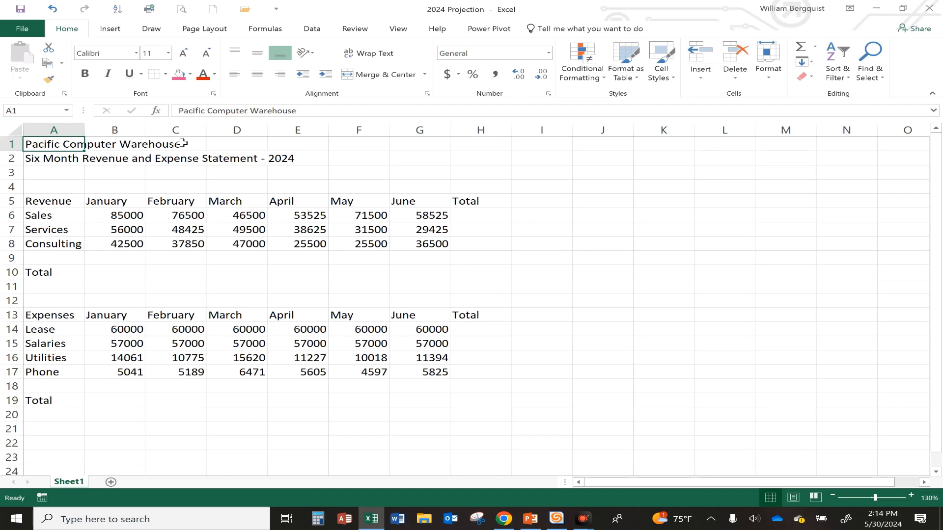
left_click(120, 147)
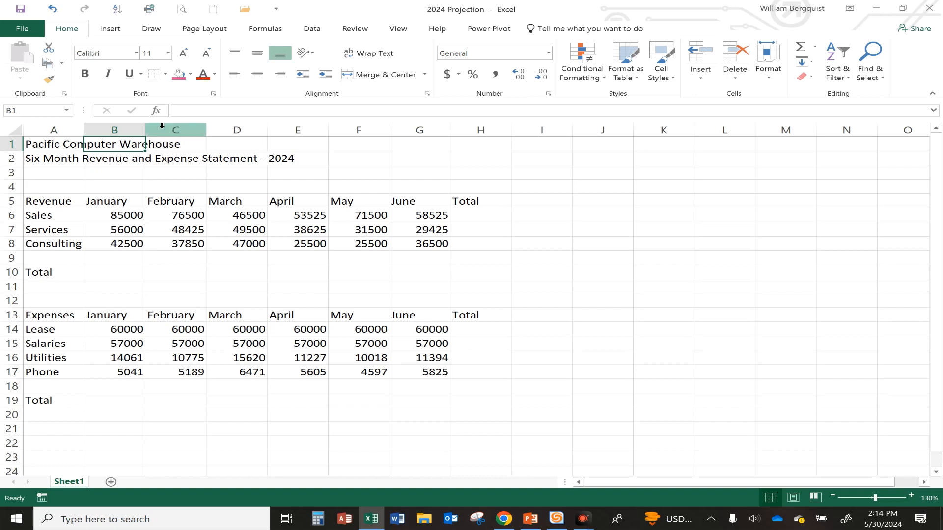
left_click(168, 144)
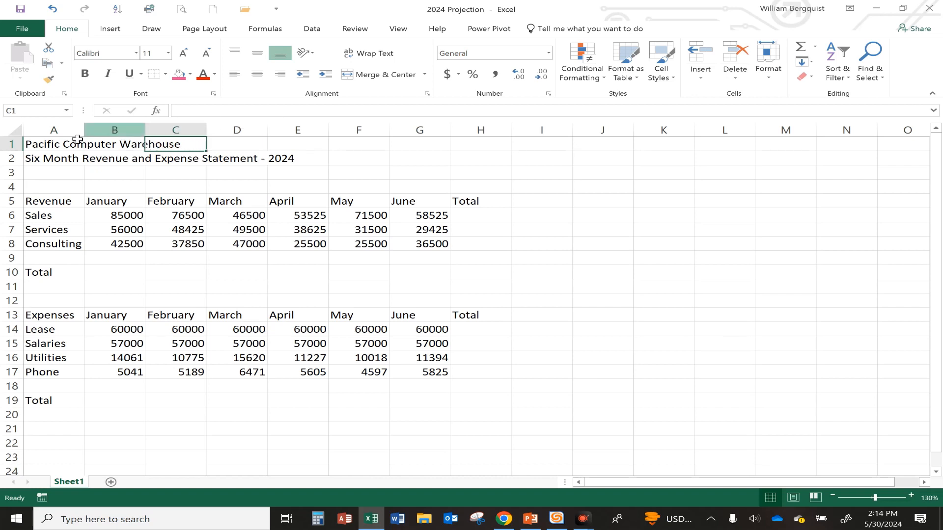
left_click(44, 144)
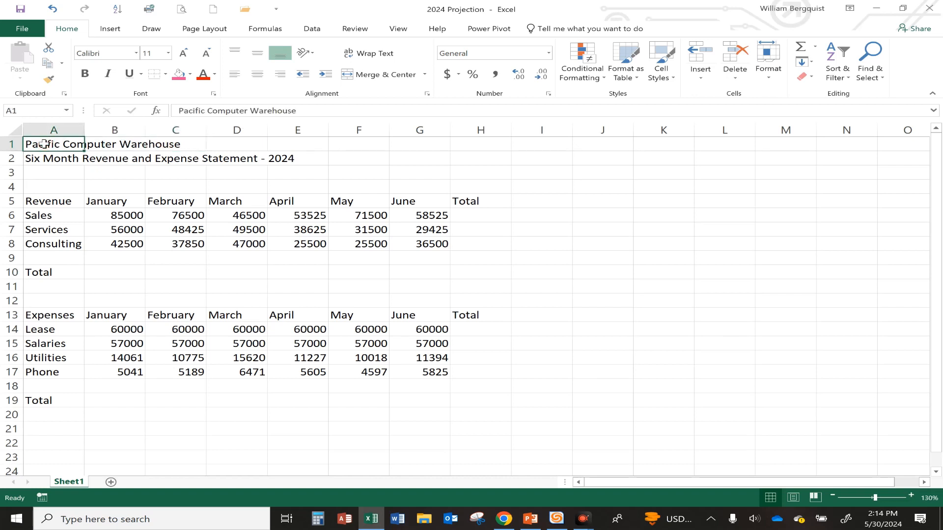
left_click(108, 145)
left_click(152, 145)
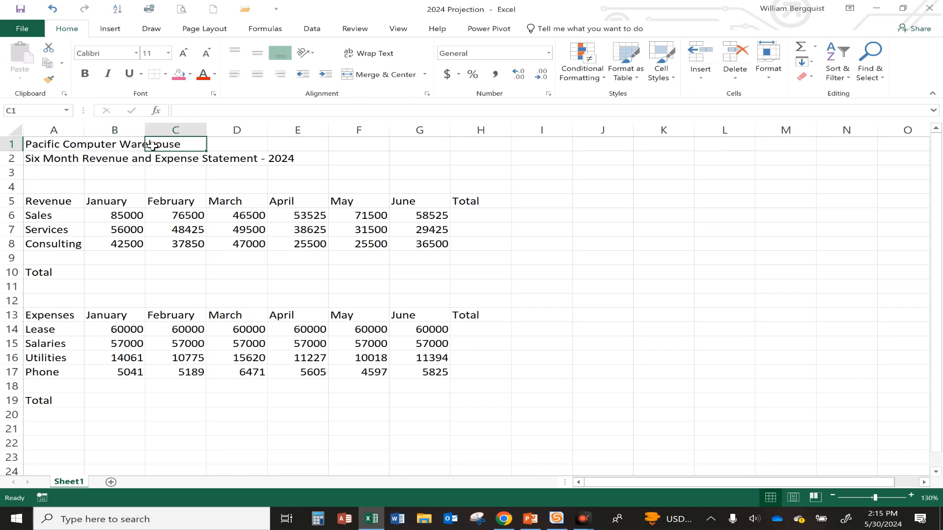
Enter Data in B1, check the company title in A1, and clear B1 again
left_click(109, 145)
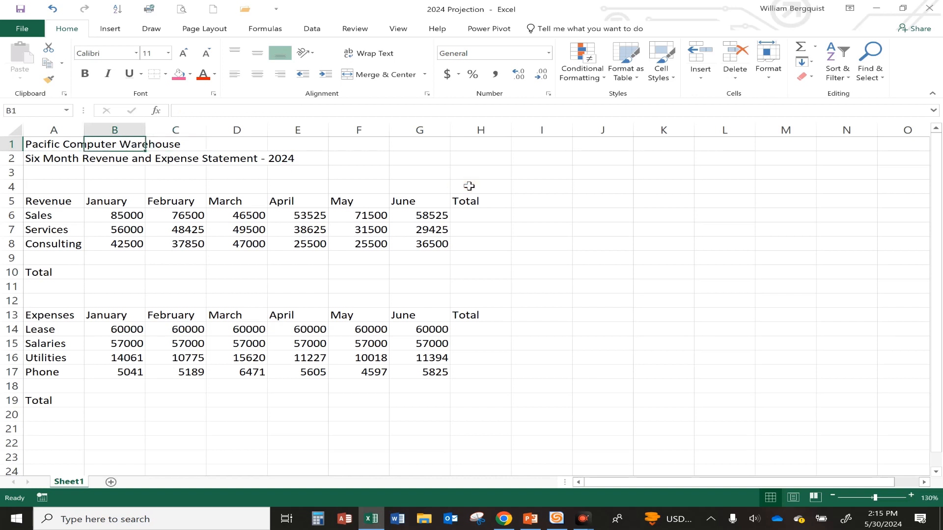
type("Data")
key("Return")
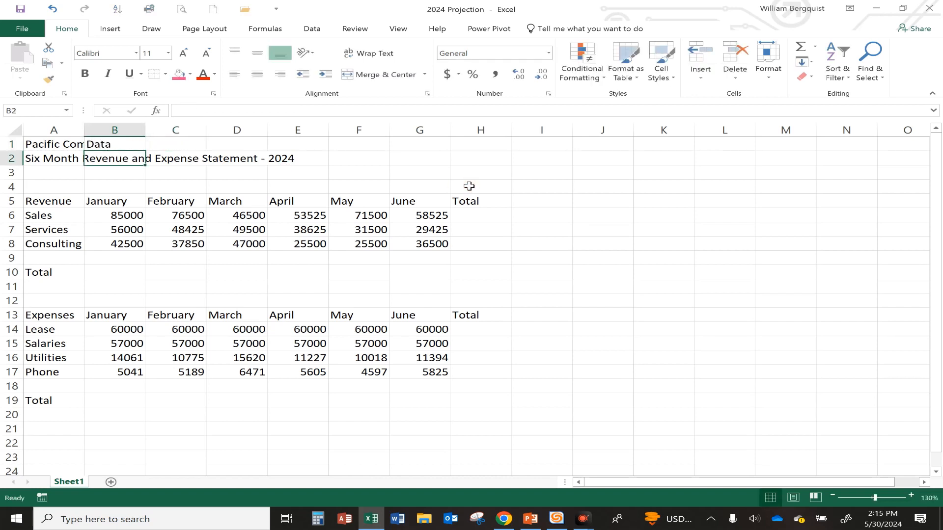
left_click(55, 142)
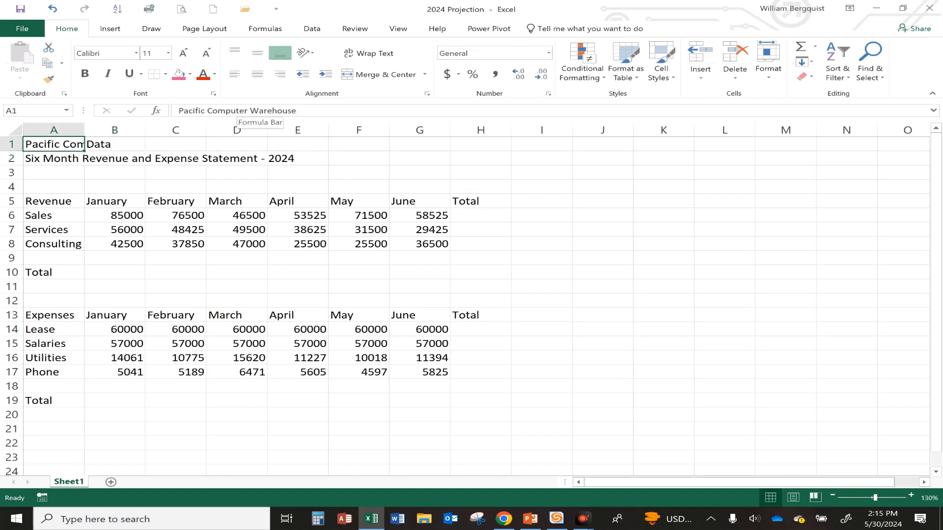
left_click(93, 143)
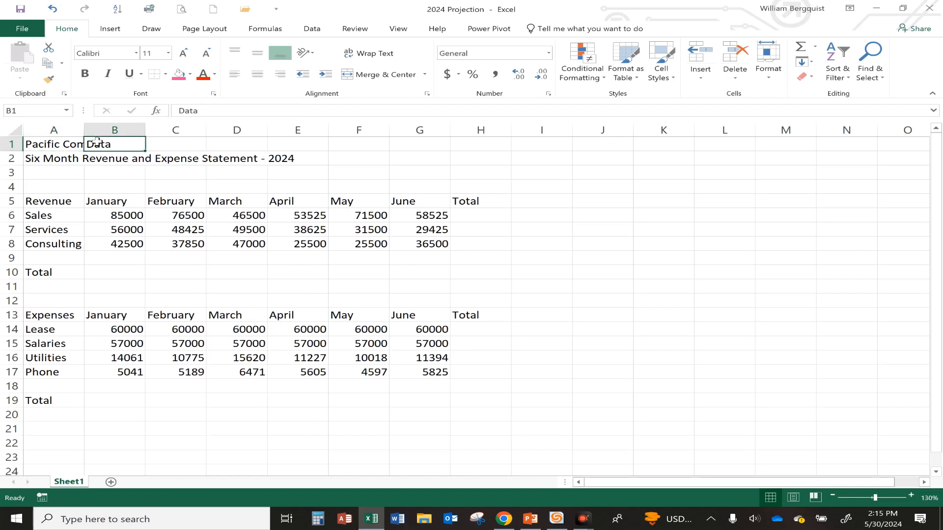
key("Delete")
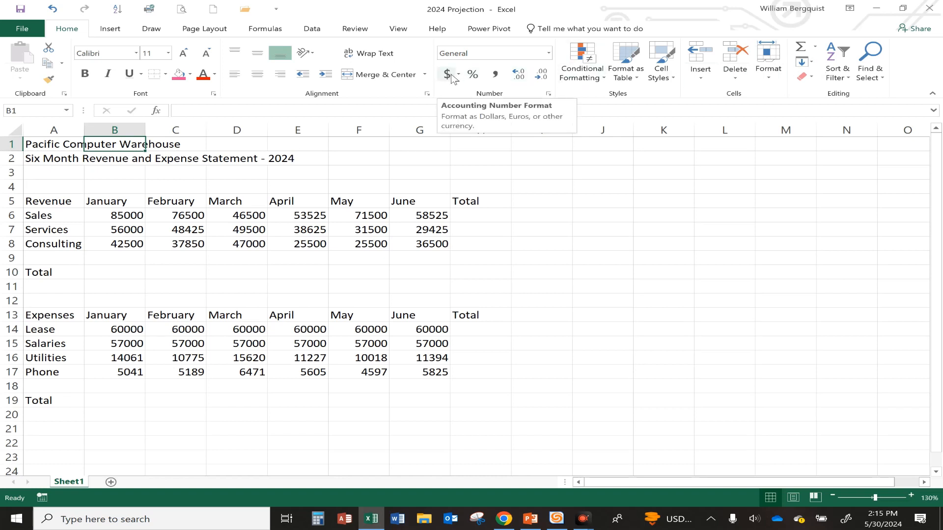
left_click(111, 28)
left_click(150, 29)
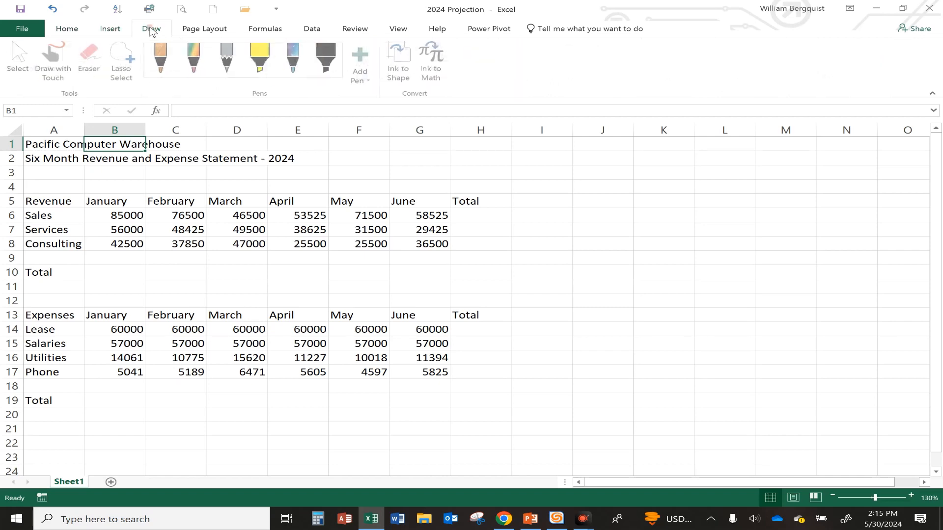
left_click(201, 29)
left_click(257, 30)
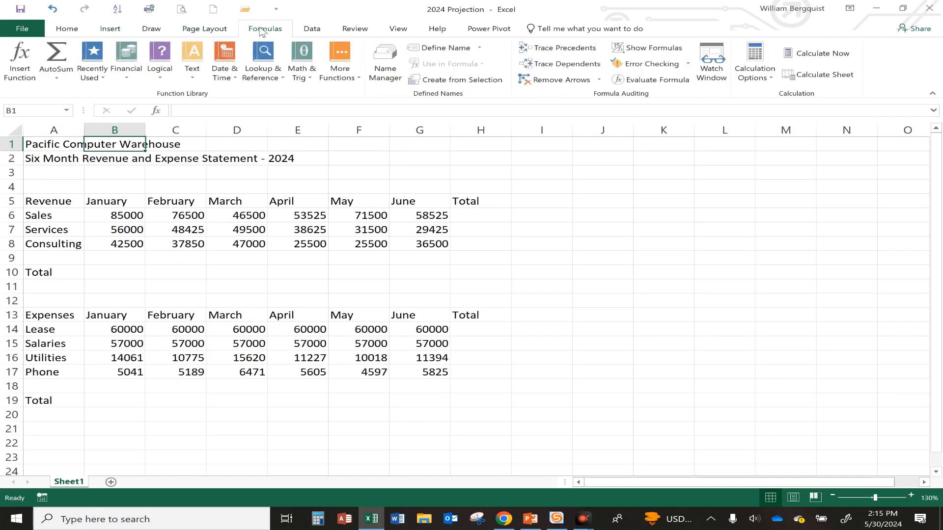
left_click(73, 33)
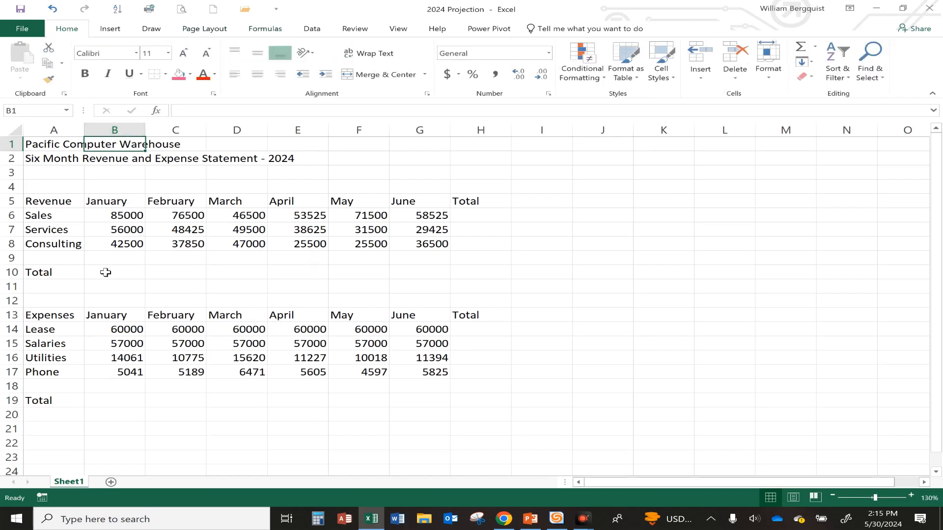
Total the Sales, Services and Consulting rows in H6:H8 with AutoSum and check the formula in H6
left_click_drag(481, 215, 481, 238)
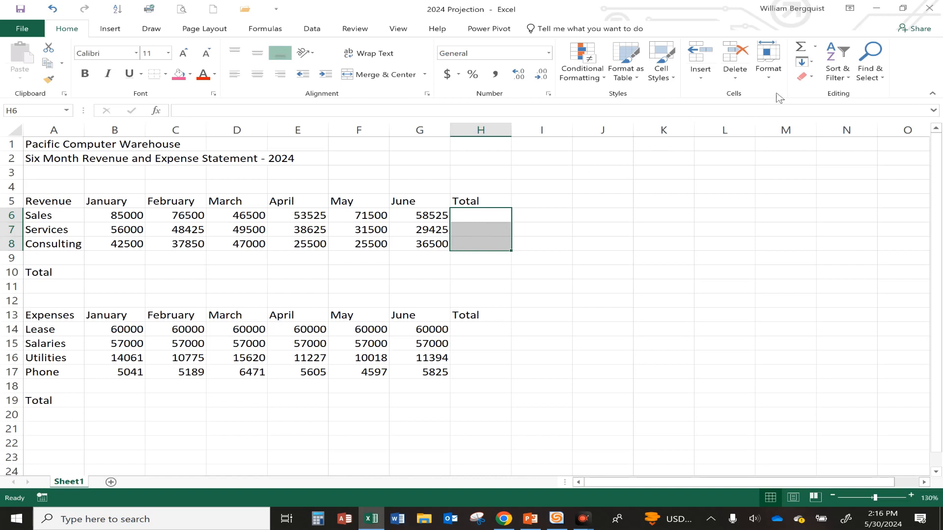
left_click(800, 47)
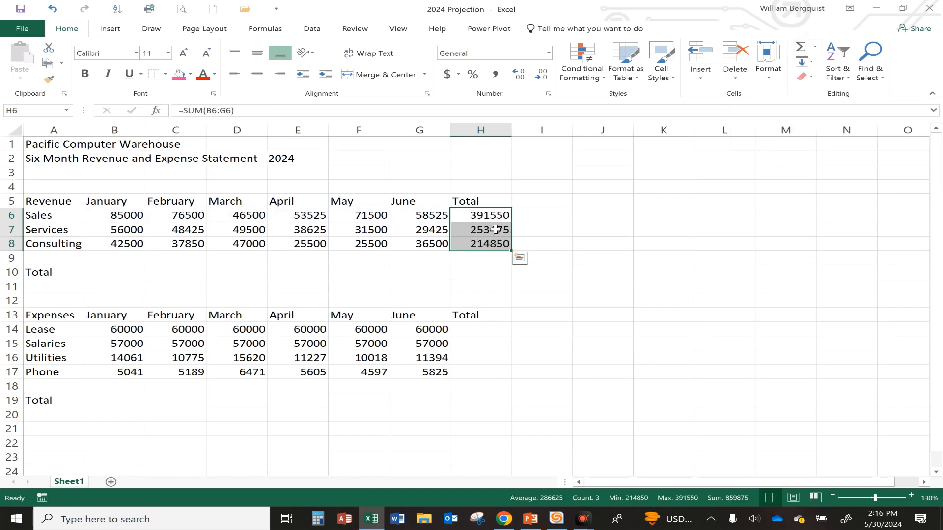
left_click(476, 216)
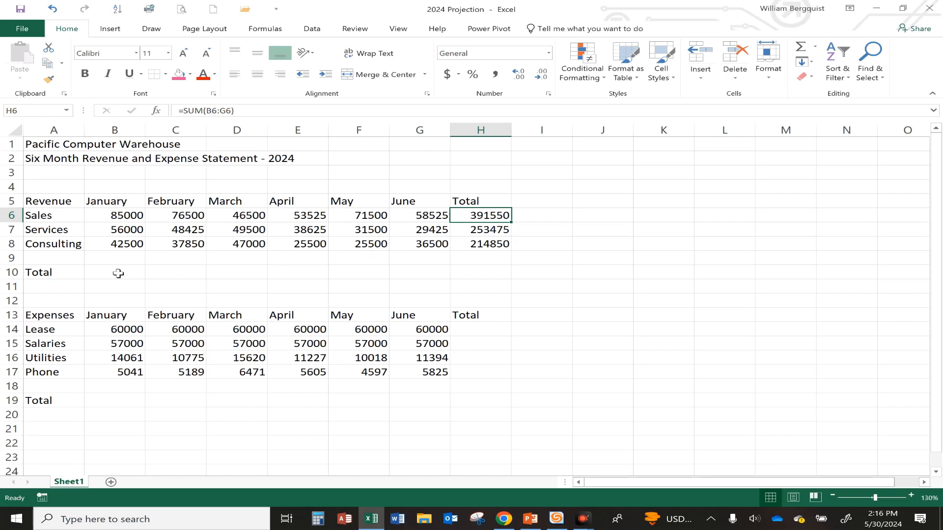
Total every Revenue column in B10:H10 with AutoSum
left_click(140, 273)
left_click_drag(140, 272, 475, 279)
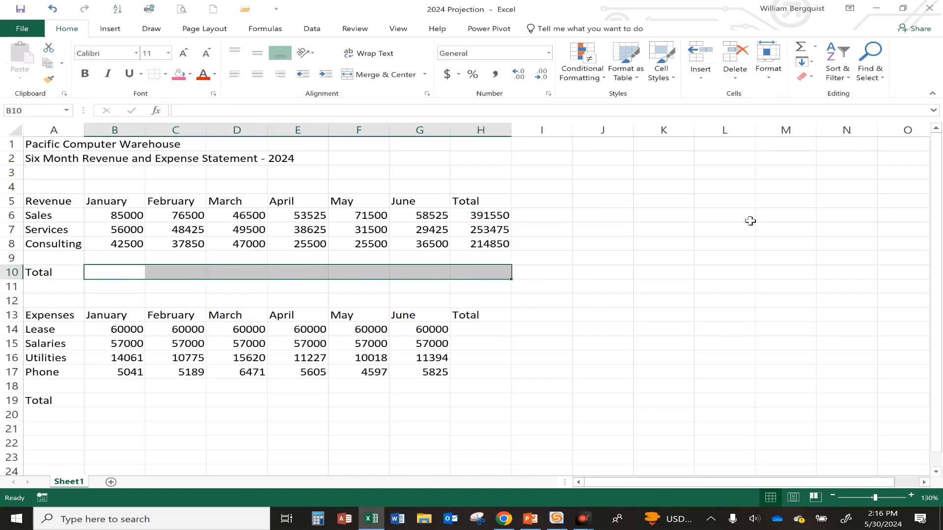
left_click(801, 48)
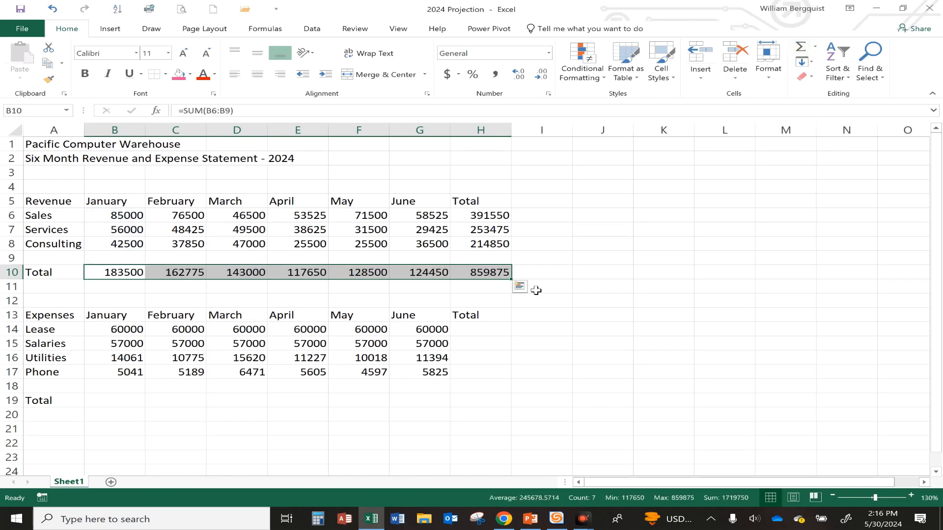
left_click(486, 302)
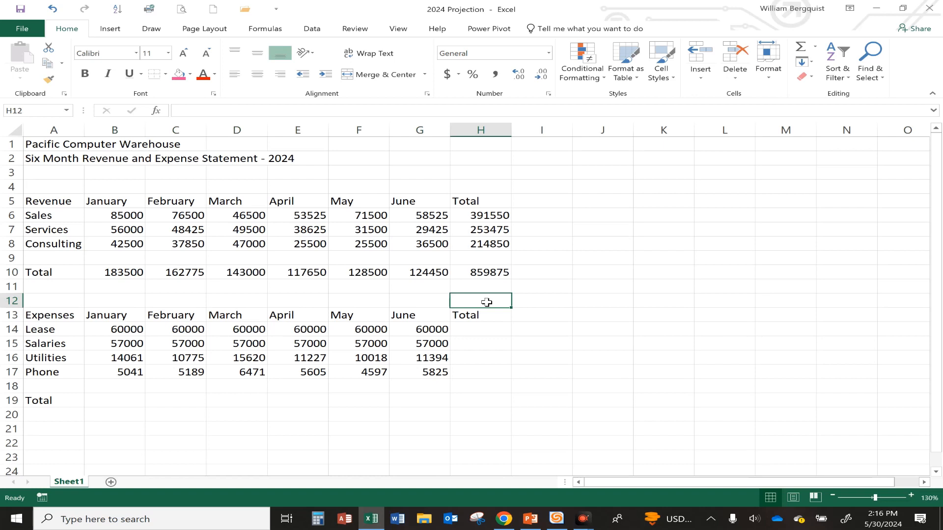
Total the Expenses rows in H14:H17 and the Expenses columns in B19:H19 with AutoSum
left_click_drag(473, 329, 474, 369)
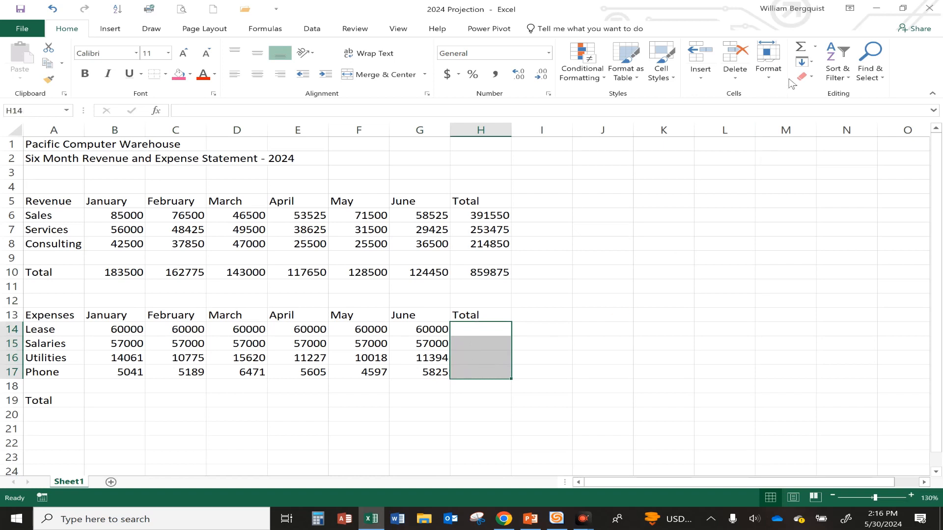
left_click(799, 47)
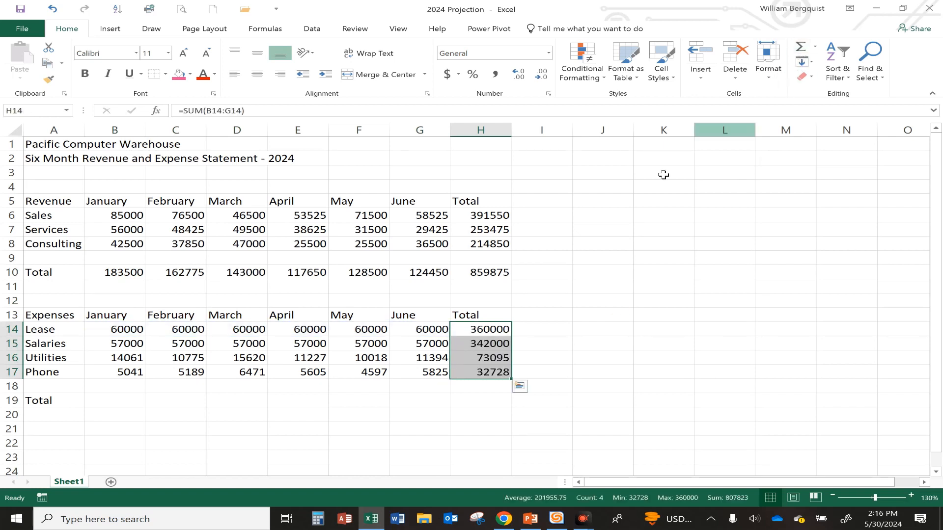
left_click_drag(101, 401, 474, 402)
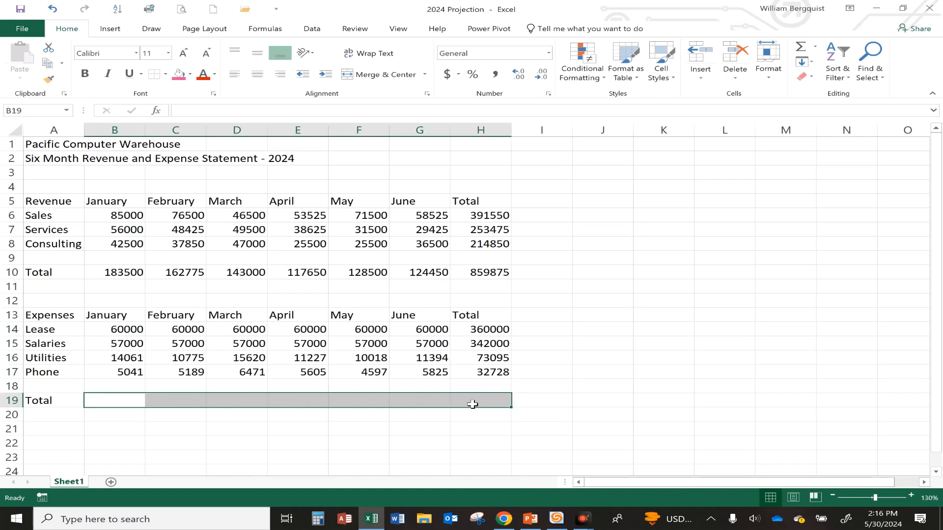
left_click(799, 49)
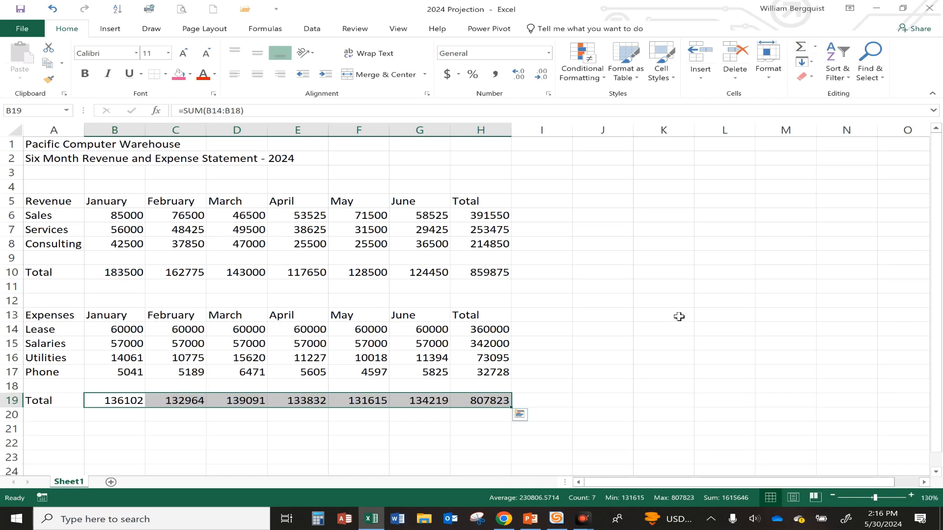
left_click(649, 344)
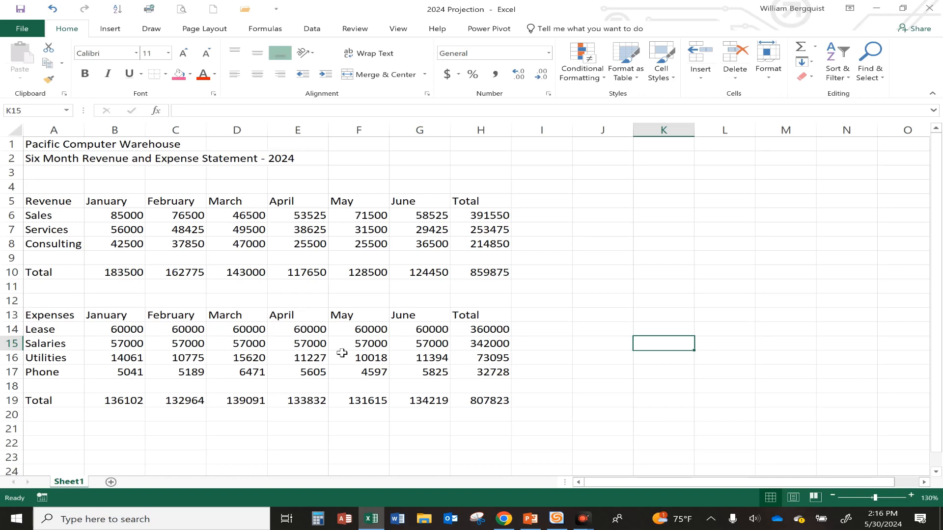
Check the total formulas in H6 and H7 and set the January Sales figure in B6 to 75000
left_click(491, 215)
left_click(490, 230)
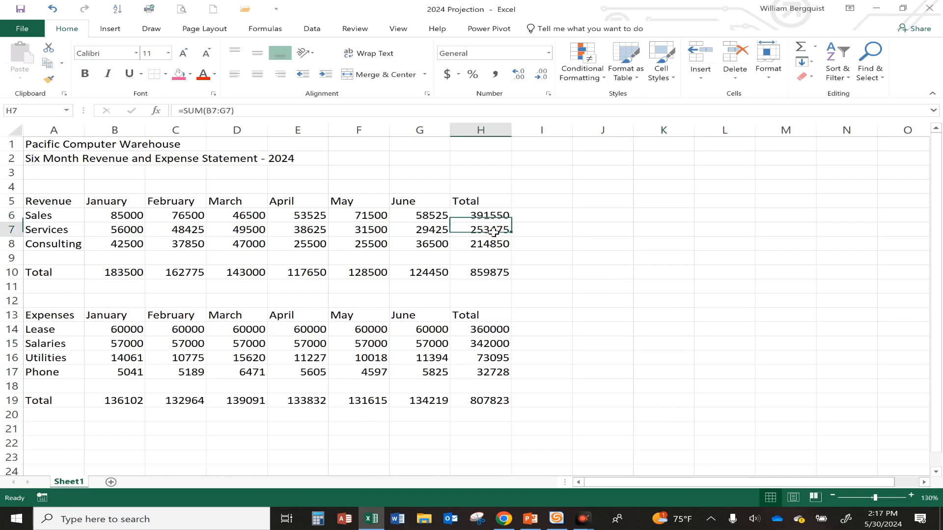
left_click(256, 228)
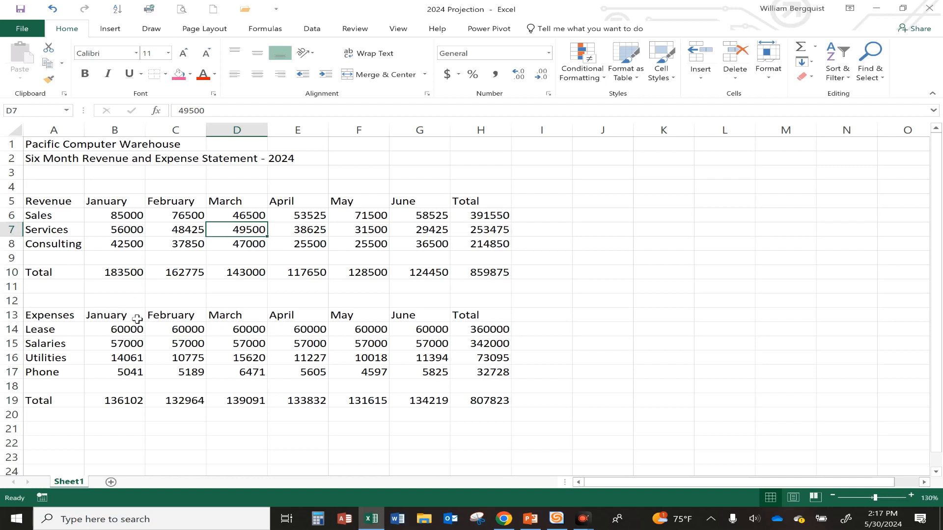
left_click(122, 217)
type("7")
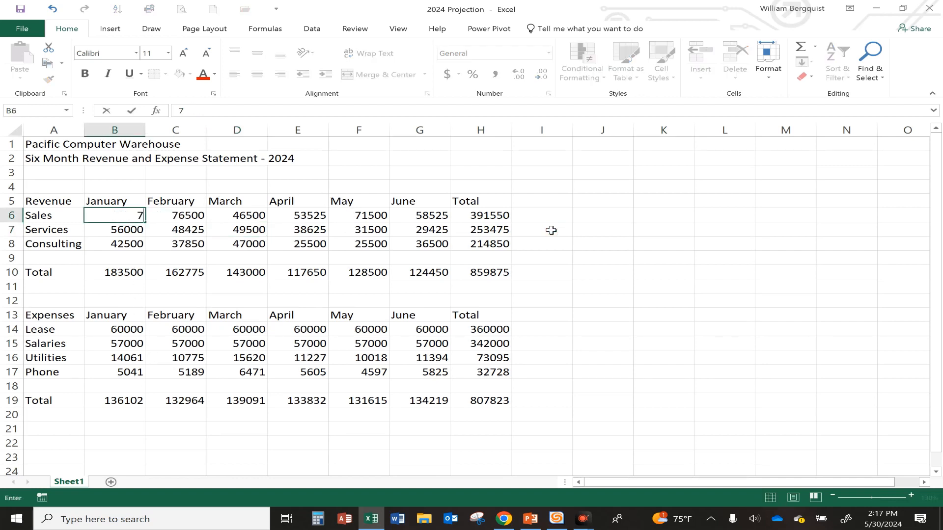
type("5000")
key("Return")
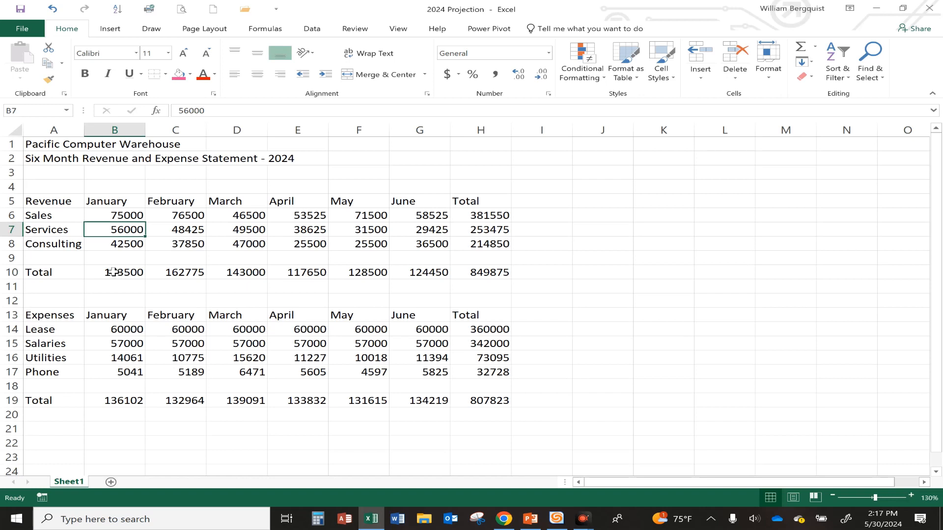
Undo the last change to January Sales, and clear the Revenue totals in H6:H8 and B10:H10
left_click(53, 11)
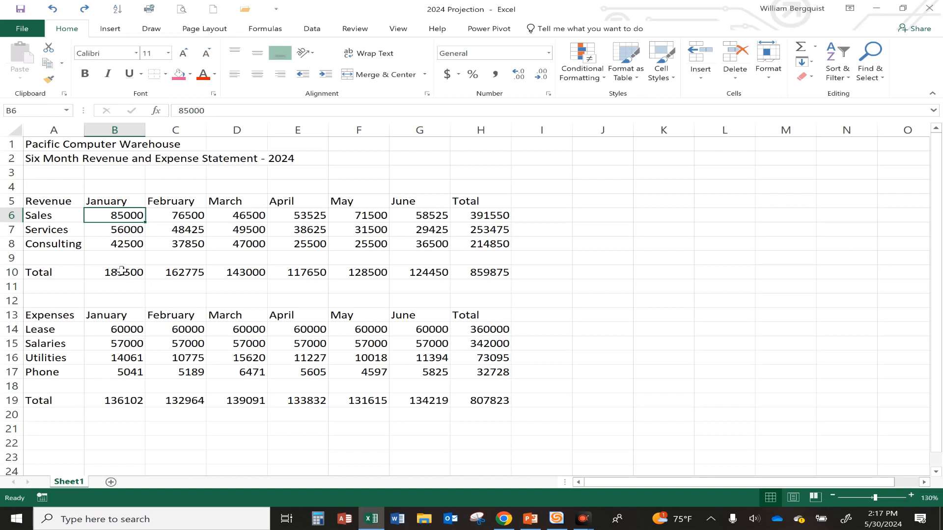
left_click_drag(499, 214, 499, 241)
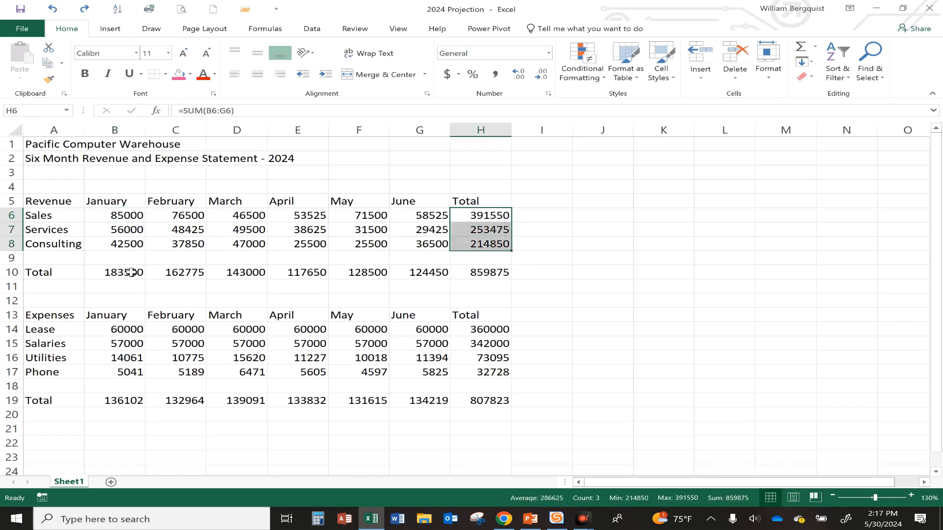
key("Delete")
left_click_drag(109, 270, 486, 278)
key("Delete")
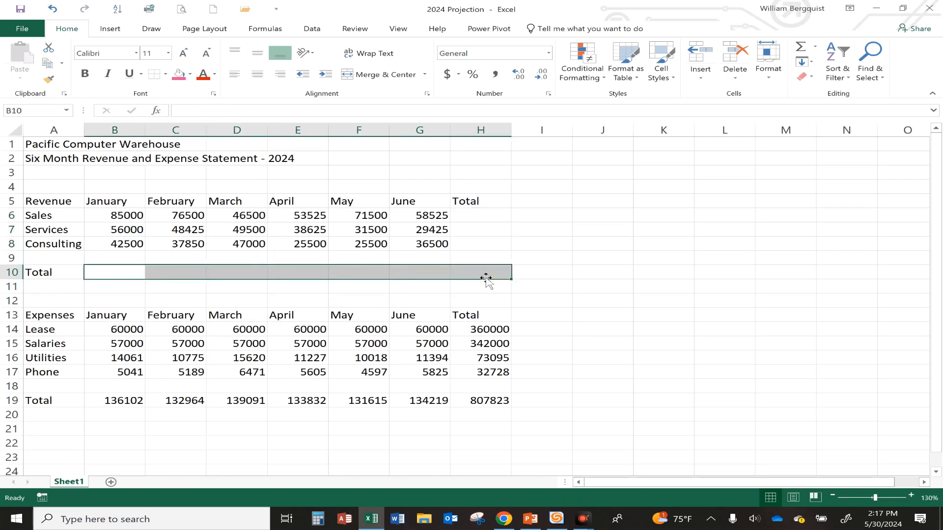
left_click_drag(600, 199, 612, 287)
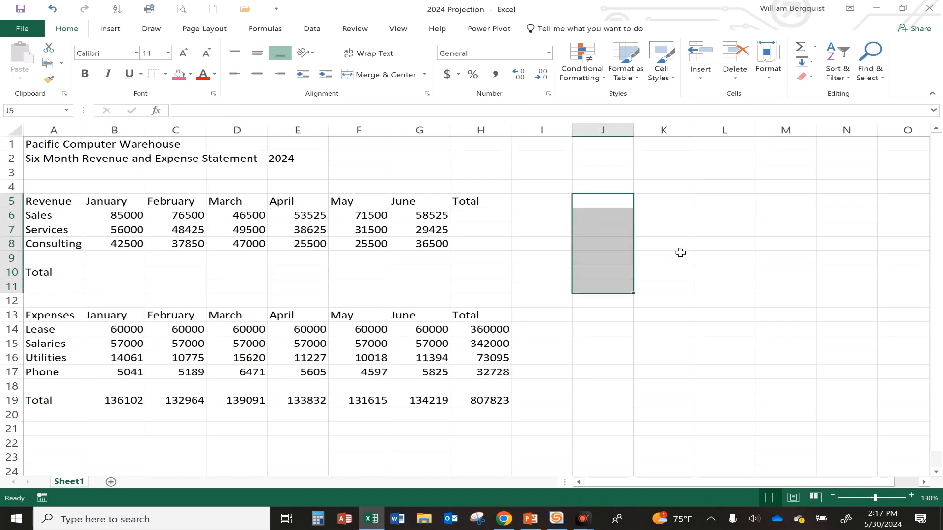
left_click_drag(680, 253, 831, 252)
left_click_drag(663, 173, 690, 218)
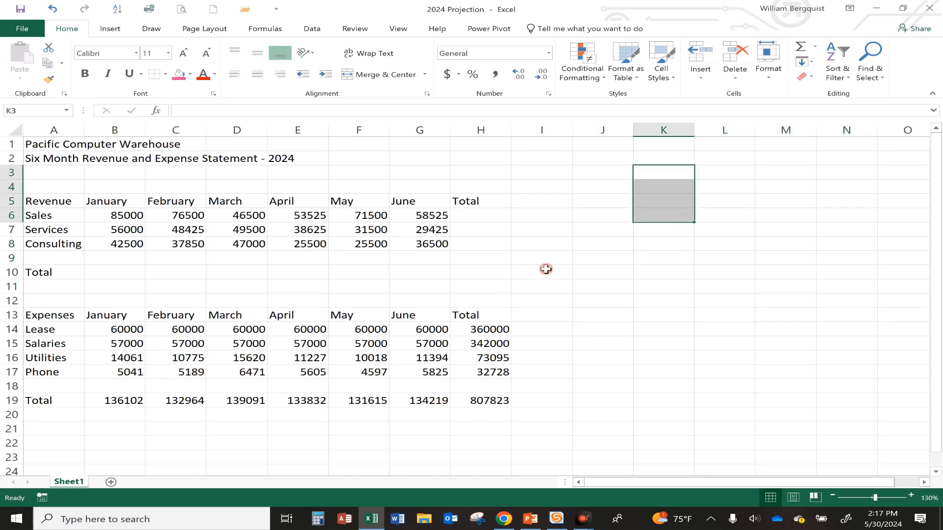
Clear the Expenses totals in H14:H17 and B19:H19
left_click_drag(491, 327, 494, 371)
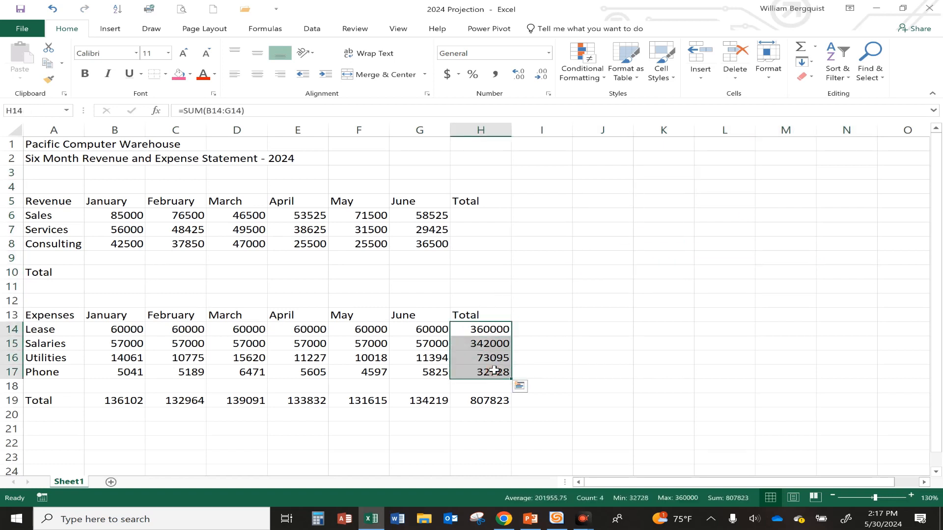
key("Delete")
left_click_drag(118, 402, 494, 405)
key("Delete")
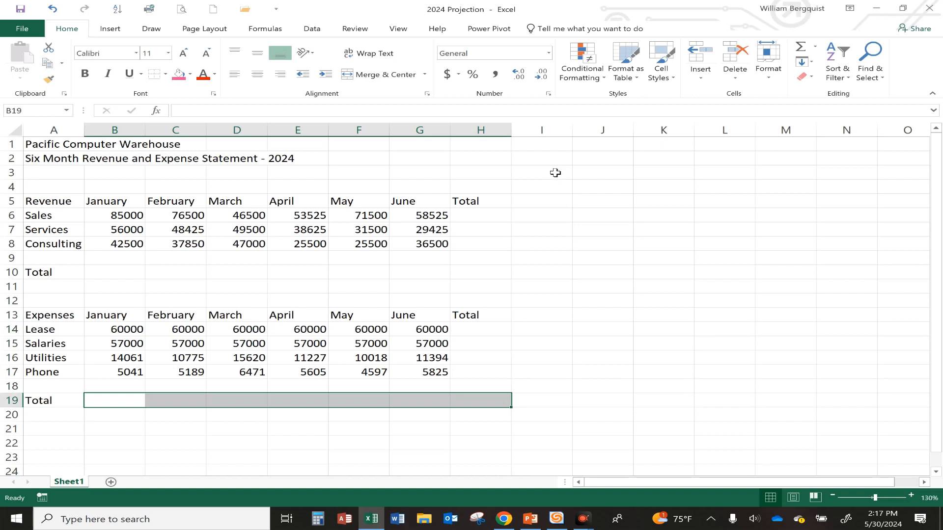
Select the non-adjacent blank ranges I4:I11, I16:M16, L3:L9, N3:N7 and I20:M20 together, and release the selection
left_click_drag(541, 183, 537, 282)
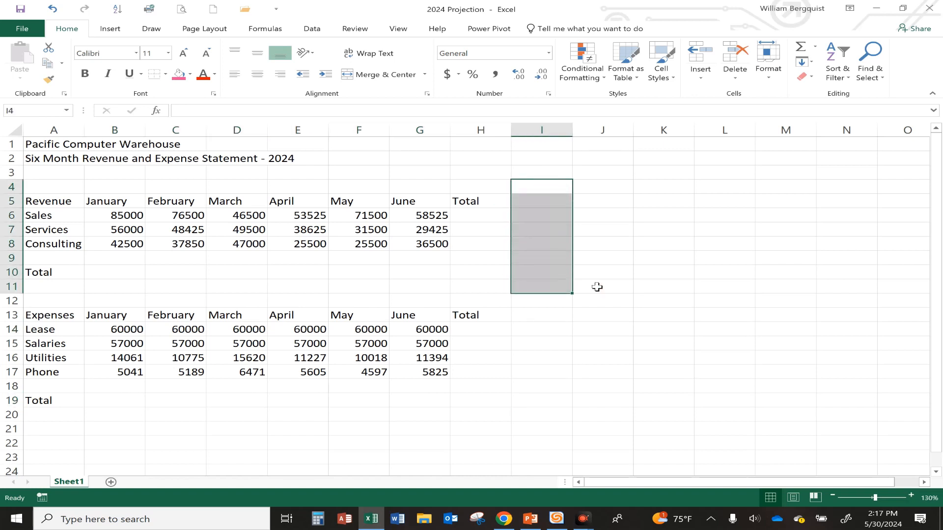
left_click_drag(537, 358, 785, 360, "ctrl")
left_click_drag(720, 175, 724, 254, "ctrl")
left_click_drag(855, 170, 859, 230, "ctrl")
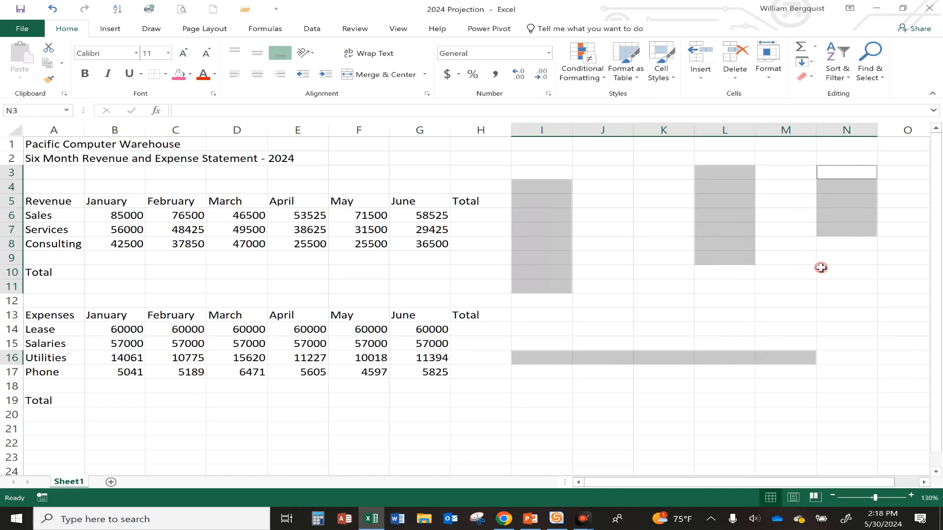
left_click_drag(537, 413, 784, 414, "ctrl")
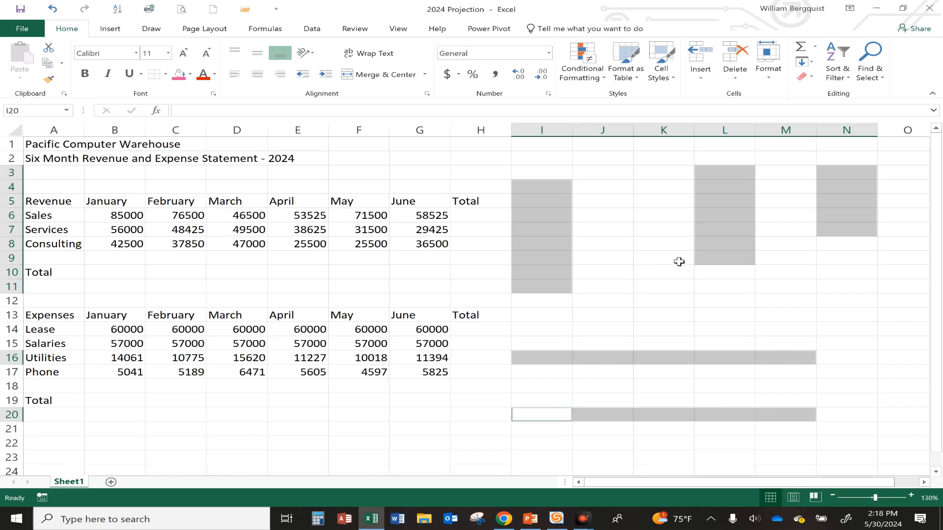
left_click(657, 217)
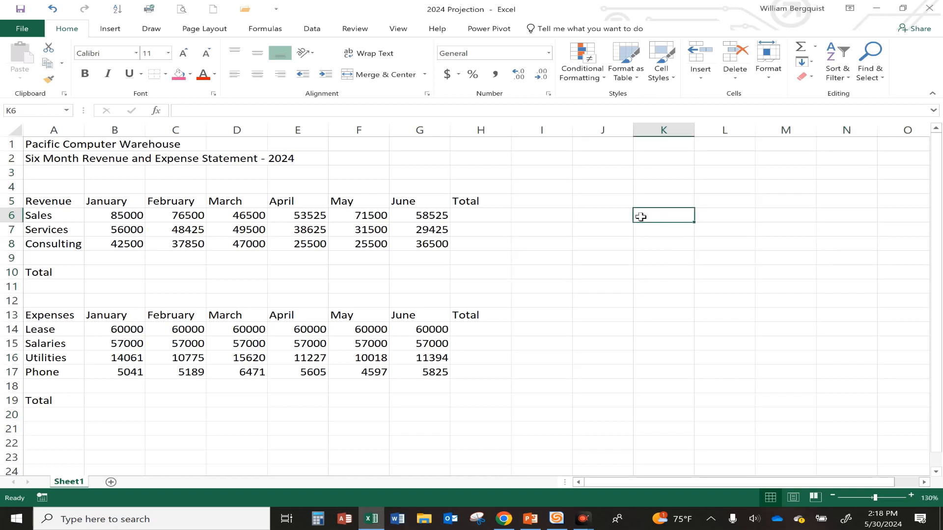
Fill the total ranges H6:H8, B10:H10, H14:H17 and B19:H19 with AutoSum in one operation
left_click_drag(468, 219, 474, 246)
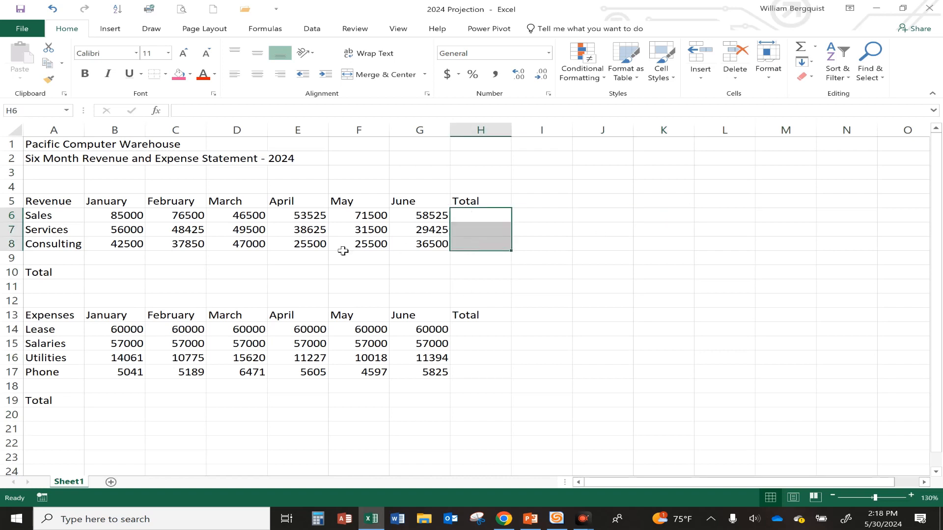
left_click(112, 274, "ctrl")
left_click_drag(112, 273, 473, 273)
left_click_drag(474, 330, 471, 361)
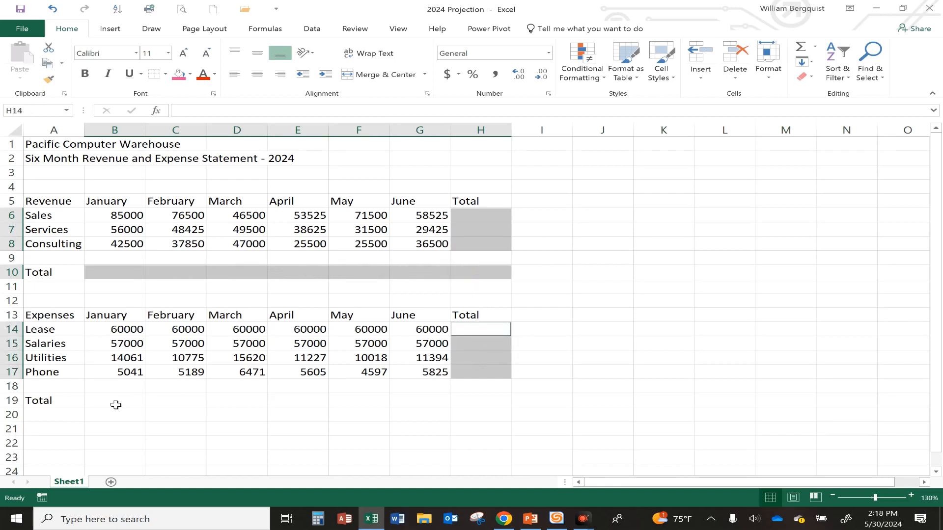
left_click_drag(116, 402, 466, 404)
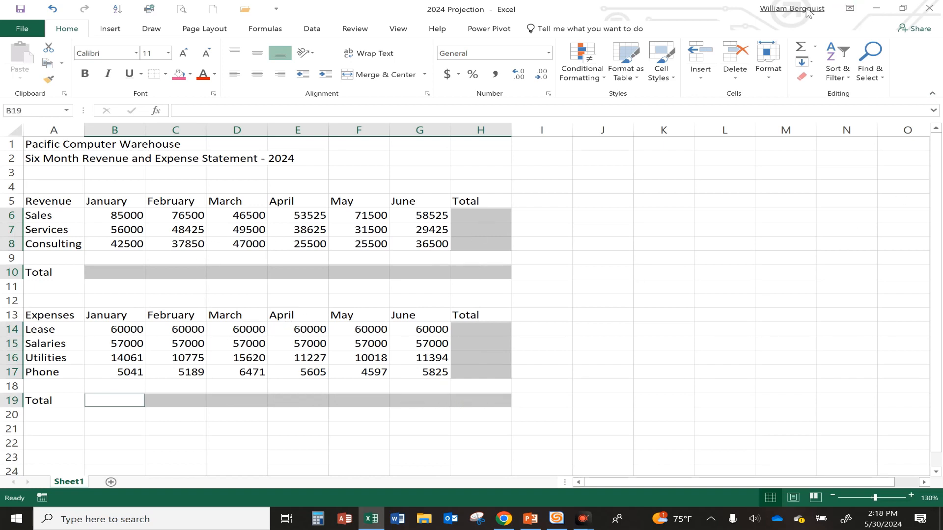
left_click(800, 48)
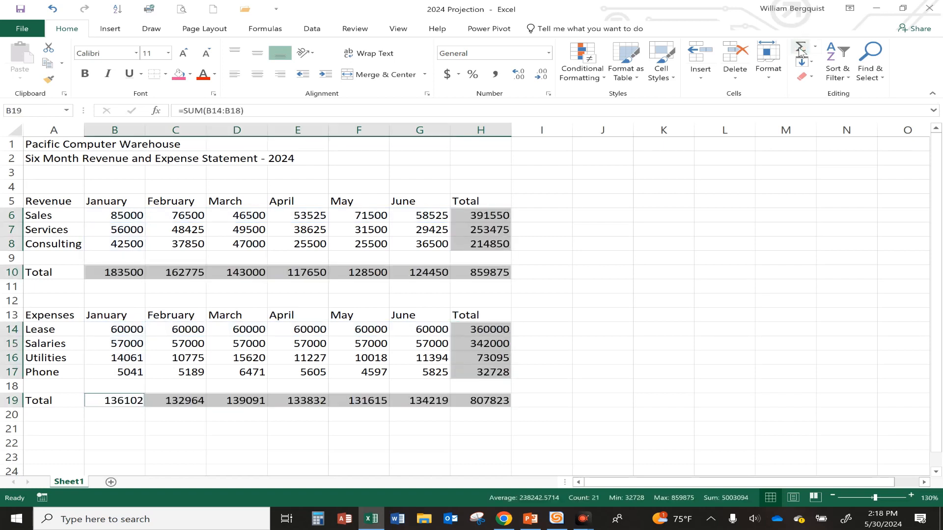
left_click(480, 314)
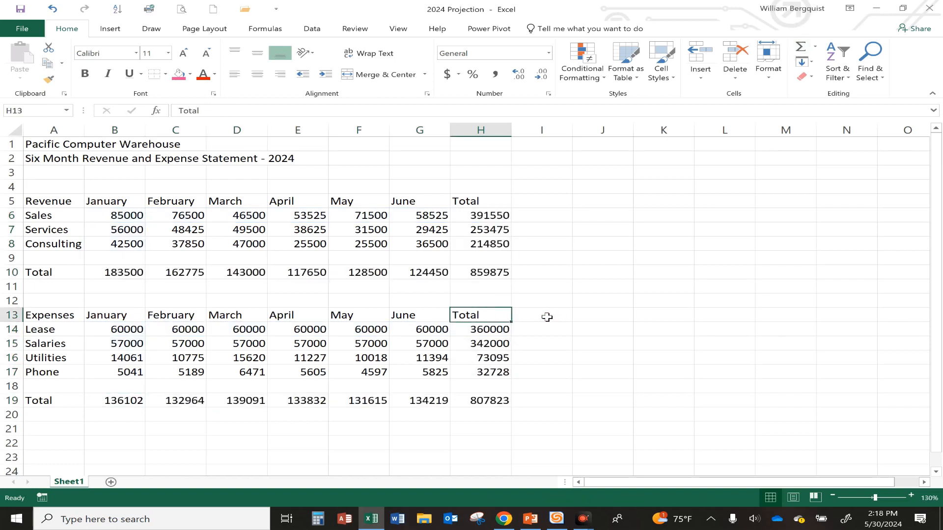
Make A1 the active cell and save the workbook
left_click(132, 217)
left_click(44, 144)
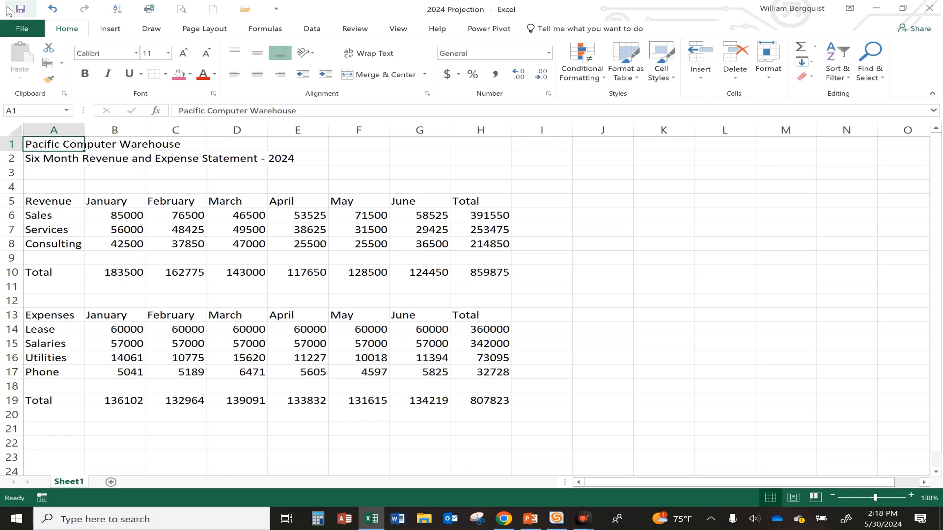
left_click(20, 10)
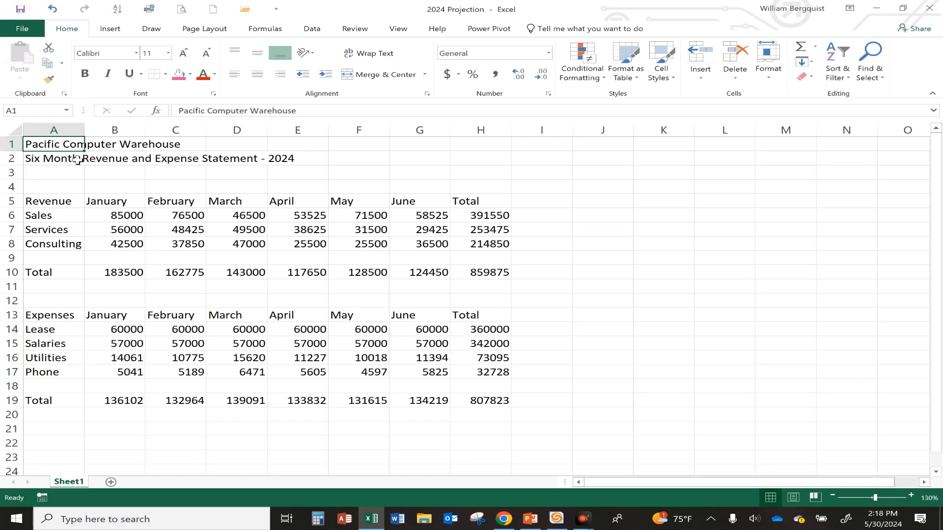
left_click(58, 182)
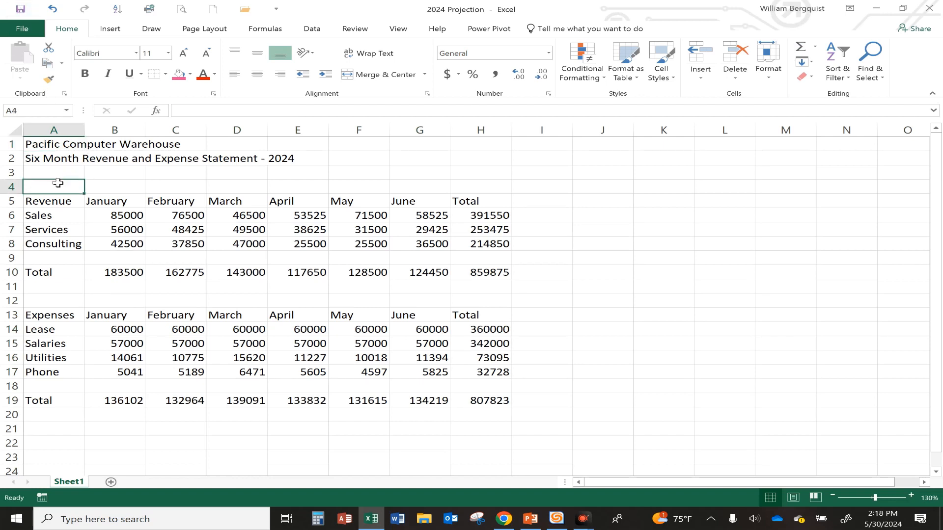
View the worksheet in Print Preview and return to the sheet
left_click(51, 144)
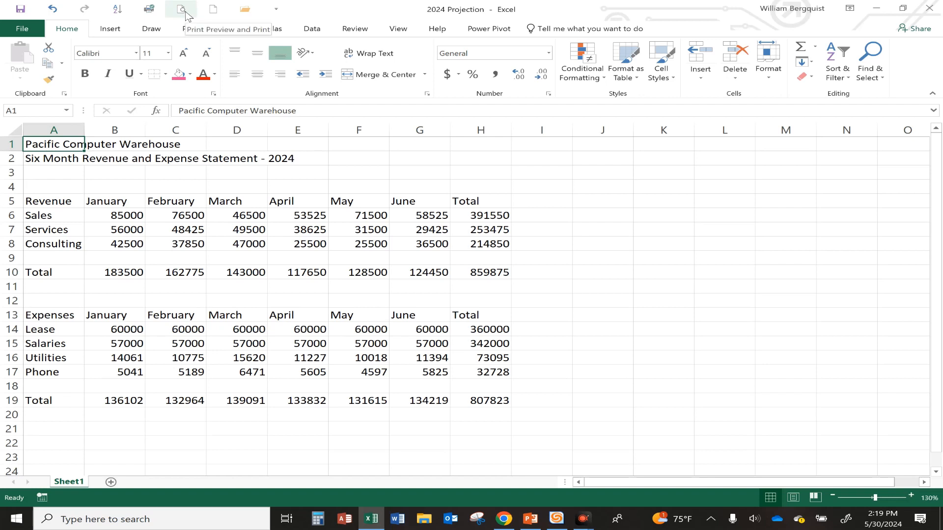
left_click(283, 13)
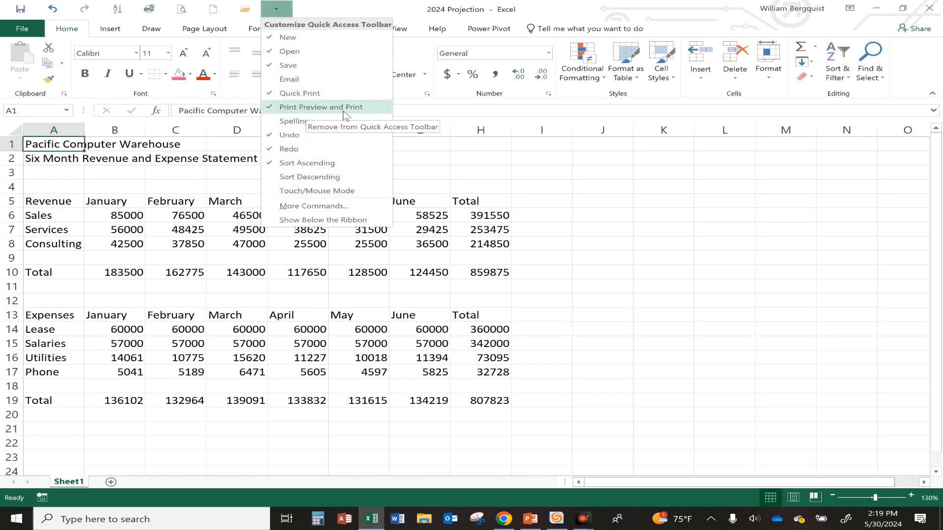
left_click(181, 11)
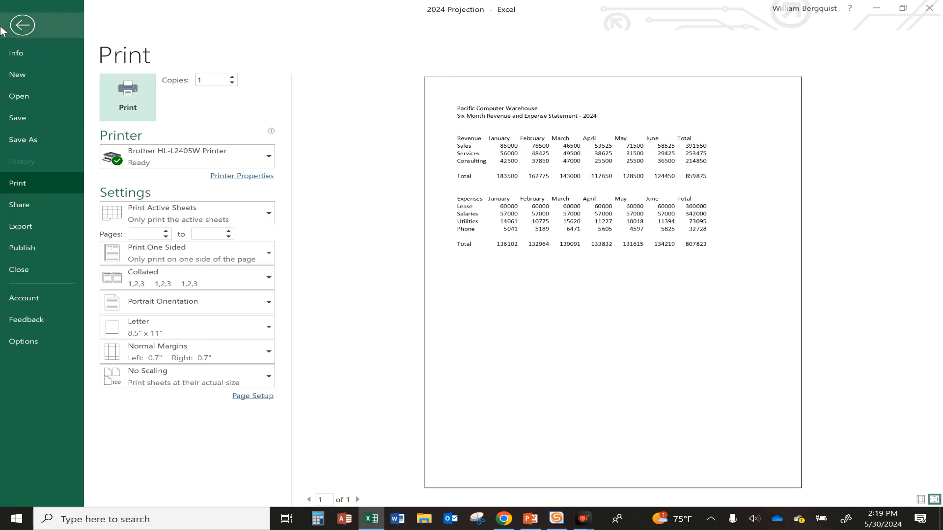
left_click(25, 25)
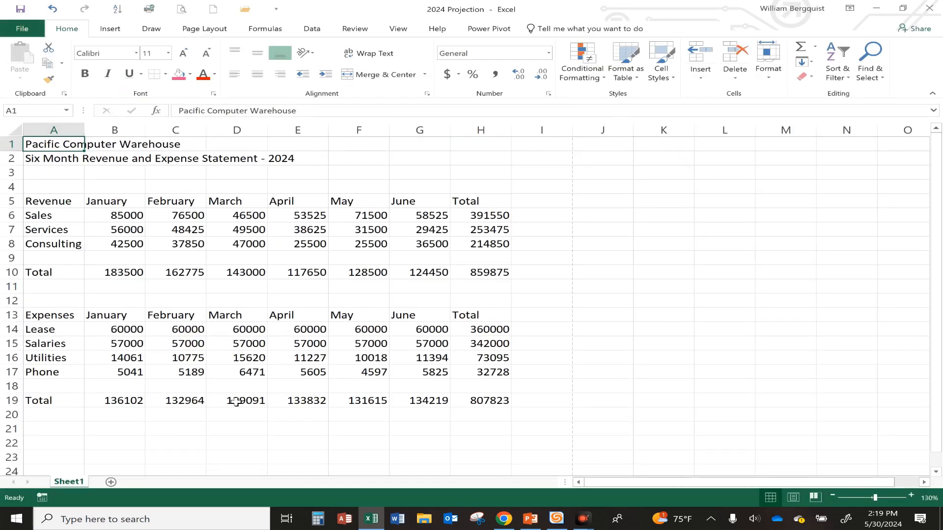
Examine the monthly totals in the Revenue and Expenses total rows
left_click(69, 403)
left_click(130, 410)
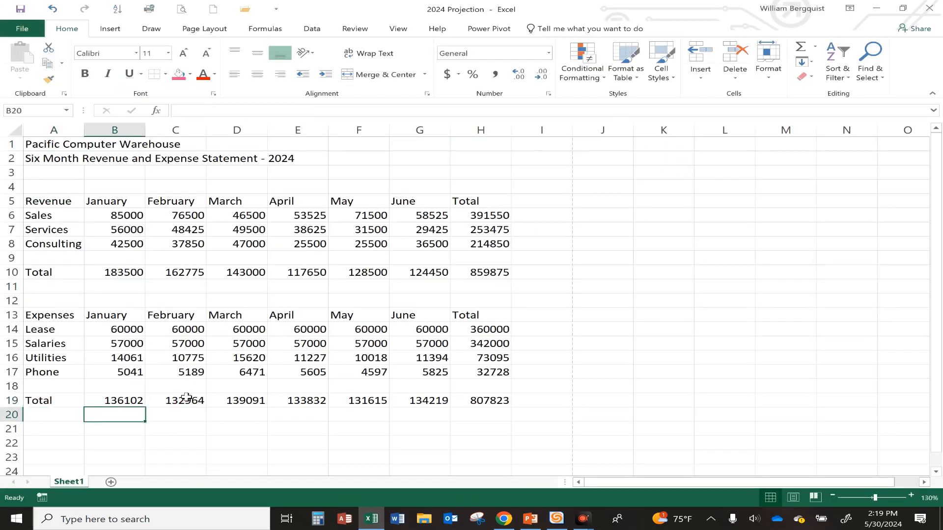
left_click(188, 397)
left_click(131, 270)
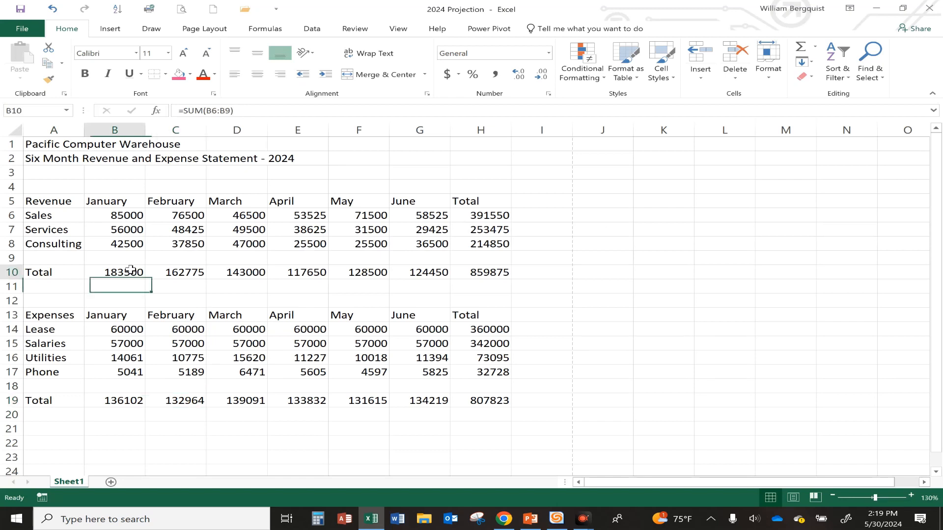
left_click(249, 272)
left_click(311, 271)
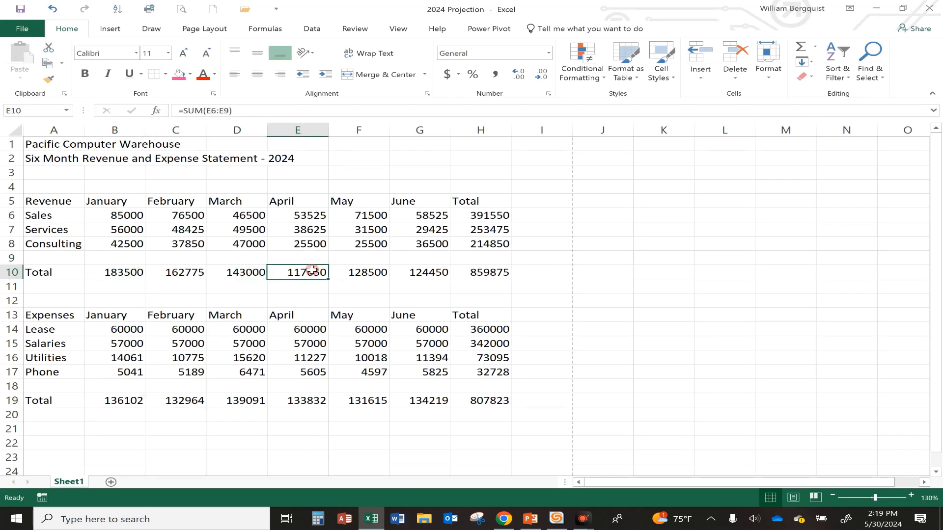
left_click(398, 228)
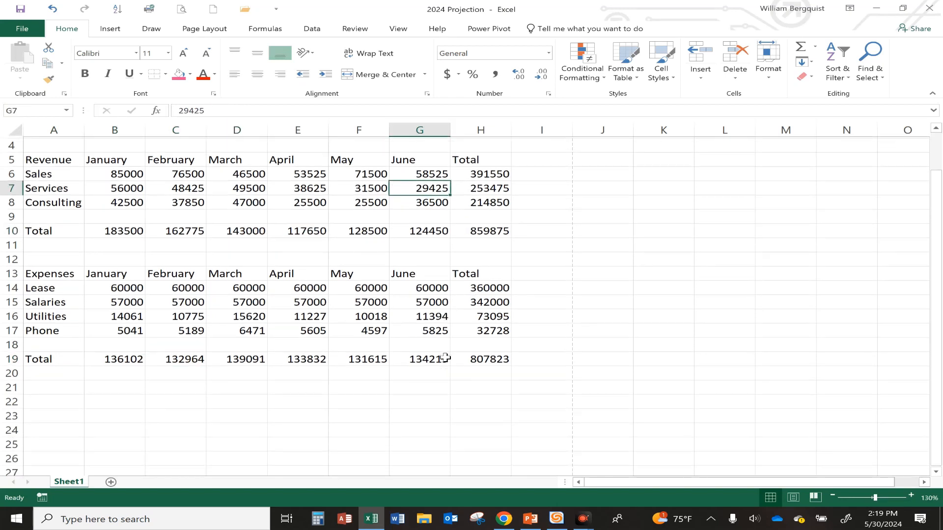
Enter the row label Profit/Loss in cell A22, below the Expenses section
scroll(445, 357, "down", 1)
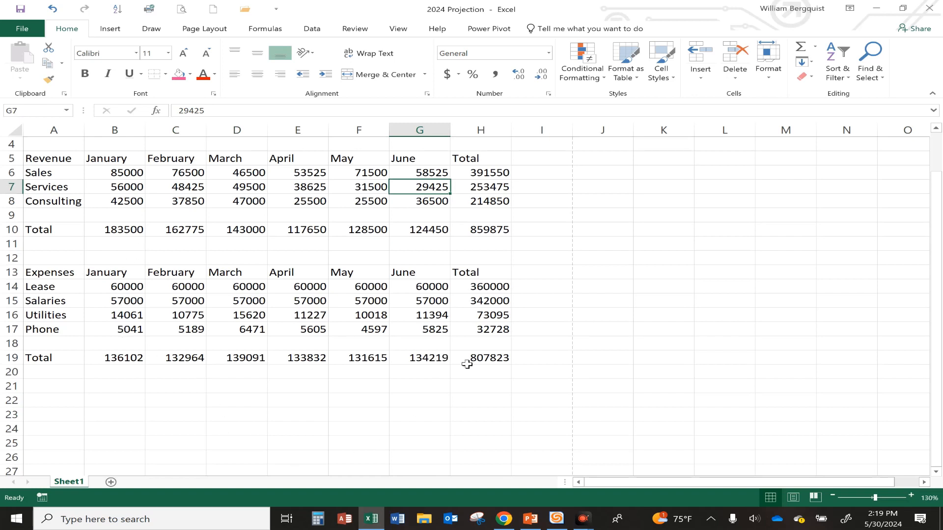
left_click(45, 399)
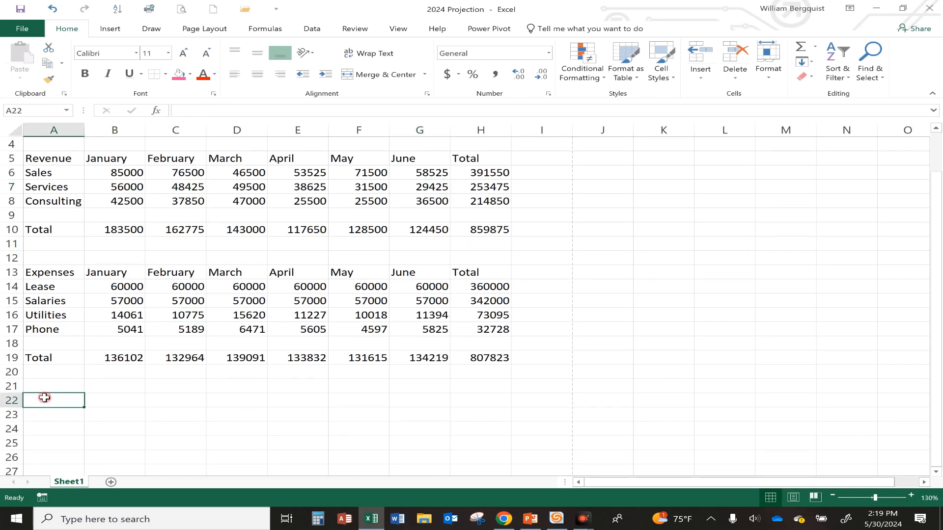
type("Profit/Loss")
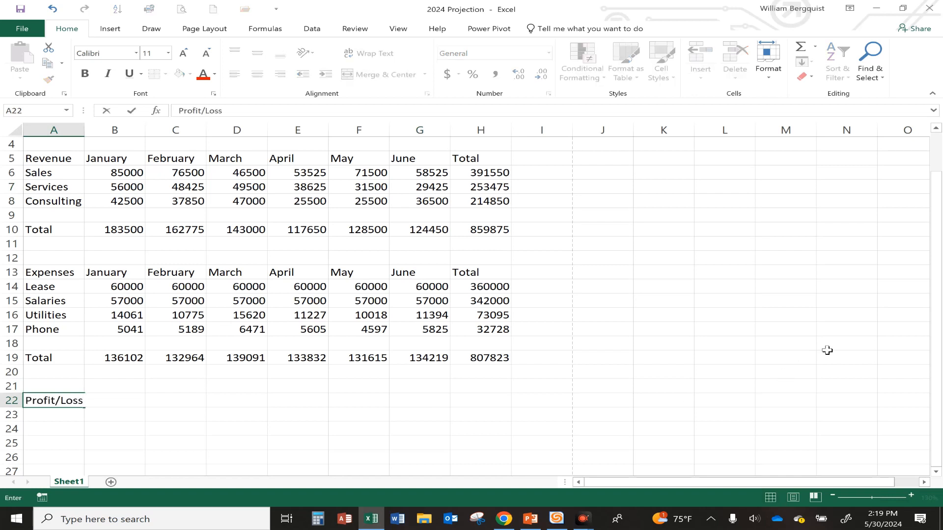
key("Tab")
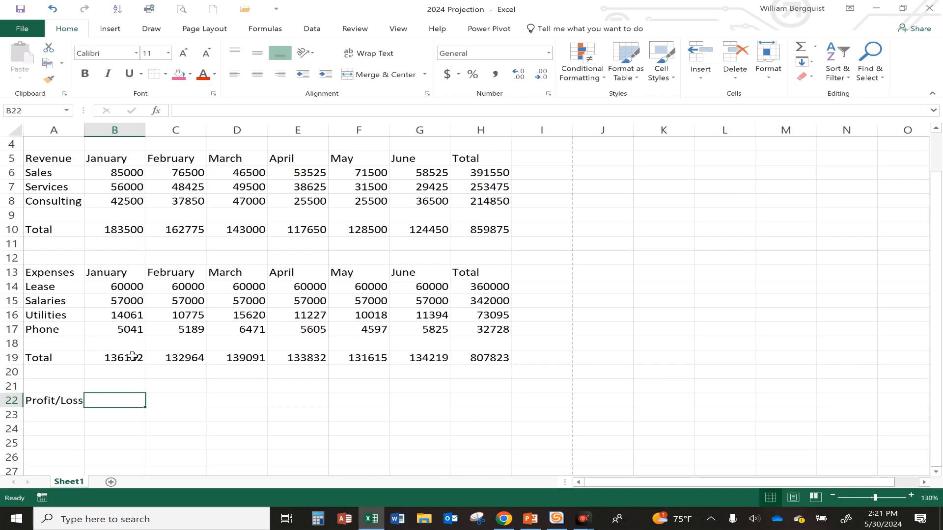
Enter the formula =B10-B19 in cell B22 to calculate January's profit or loss
left_click(120, 229)
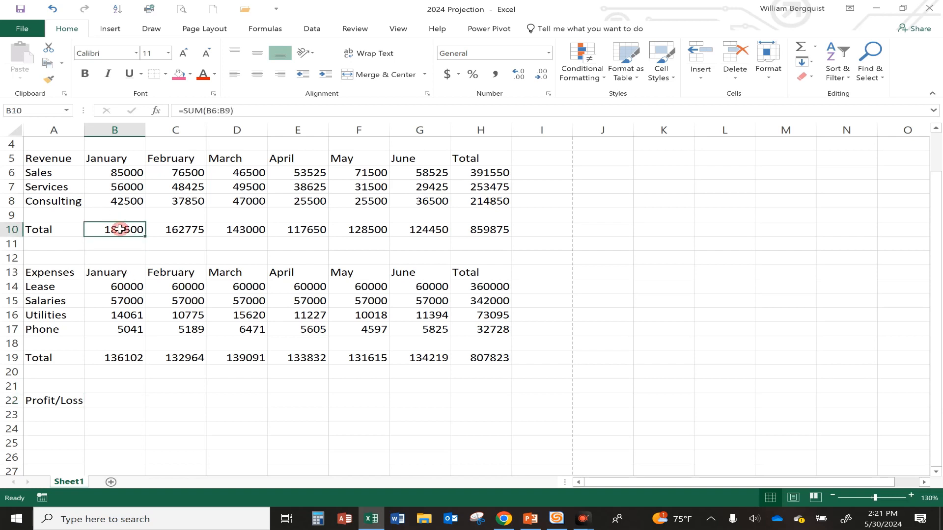
left_click(118, 359)
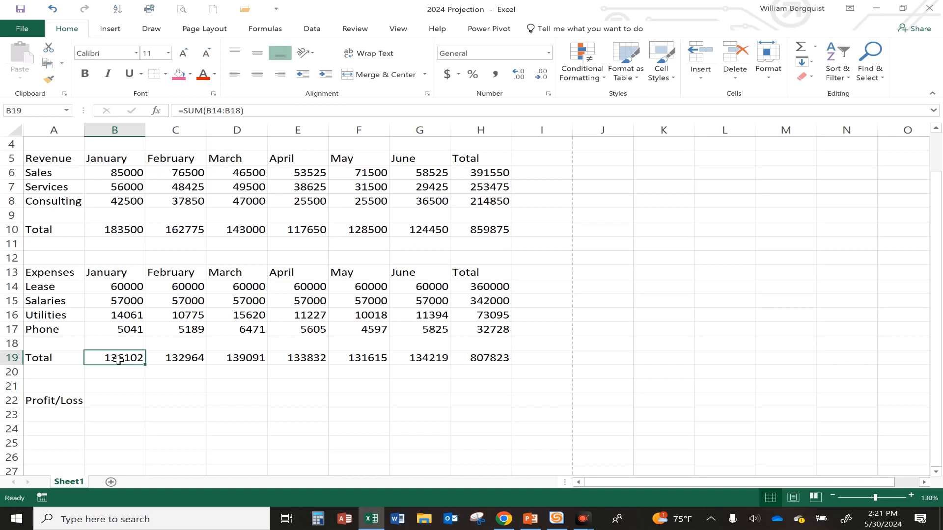
left_click(103, 401)
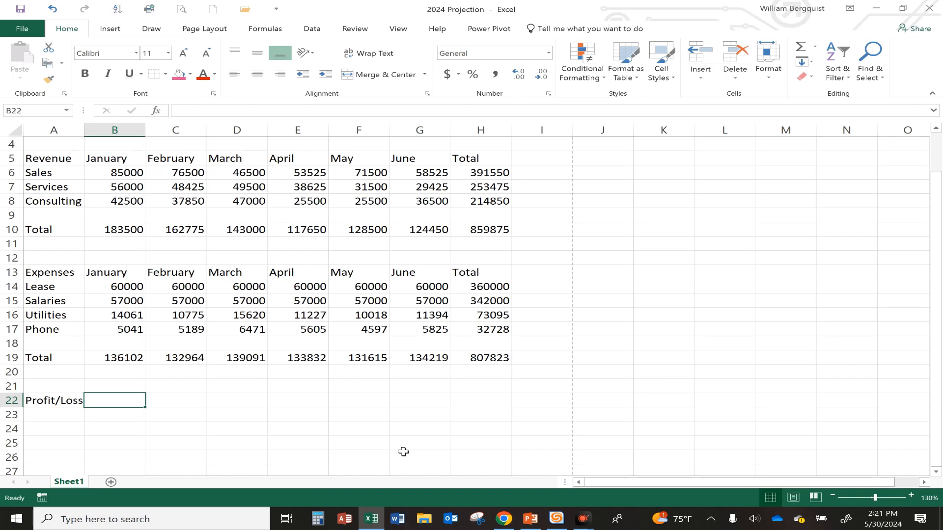
type("=")
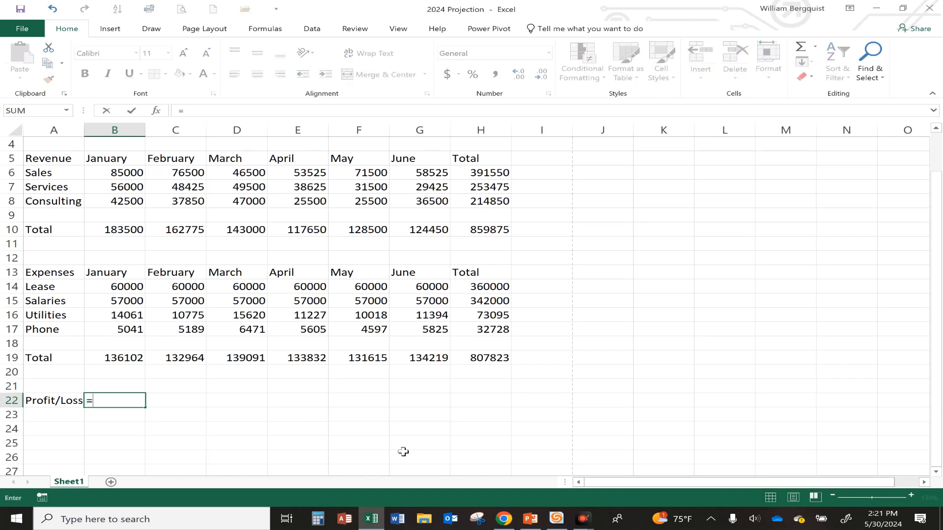
left_click(118, 227)
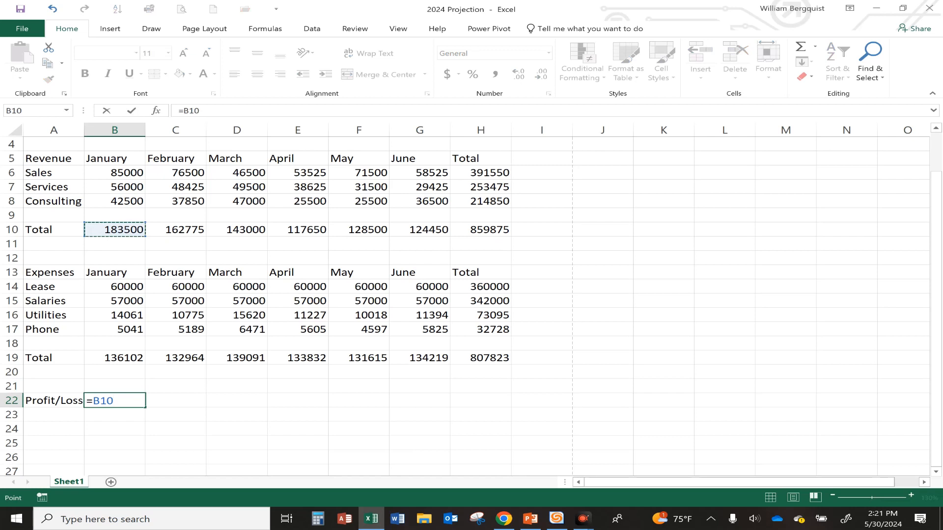
type("-B19")
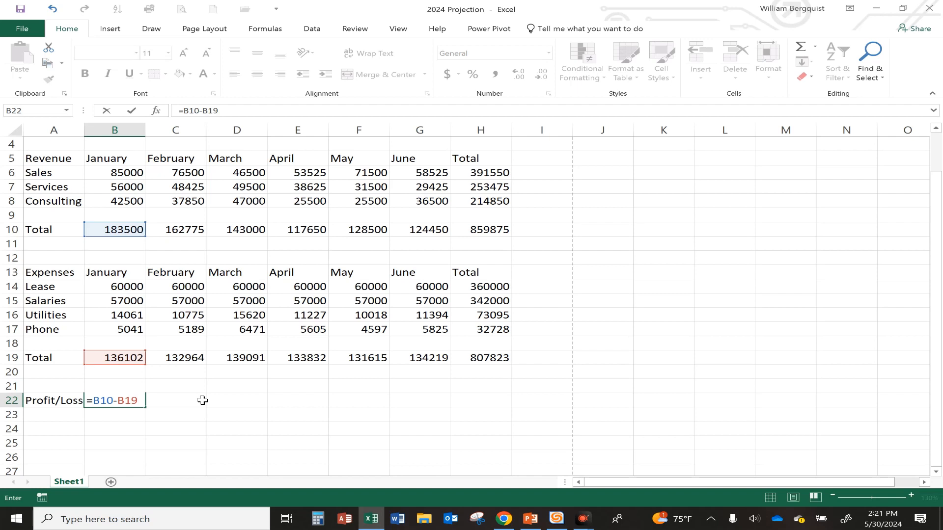
key("Return")
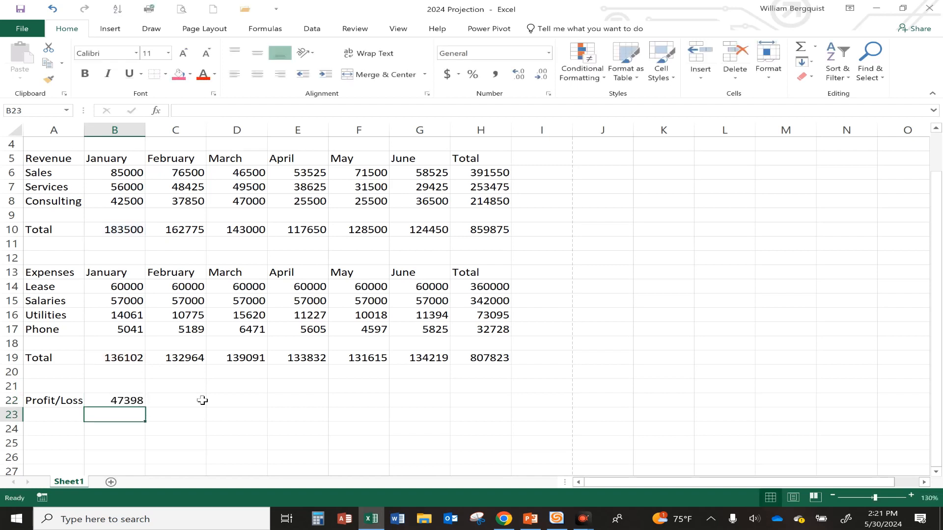
Fill the January Profit/Loss formula across row 22 from B22 through the Total column, H22
left_click(130, 401)
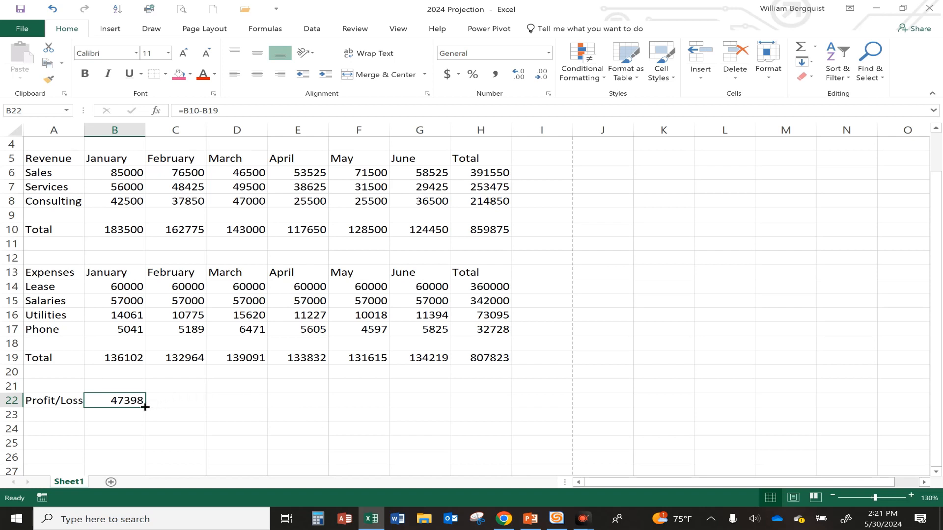
left_click_drag(145, 407, 498, 409)
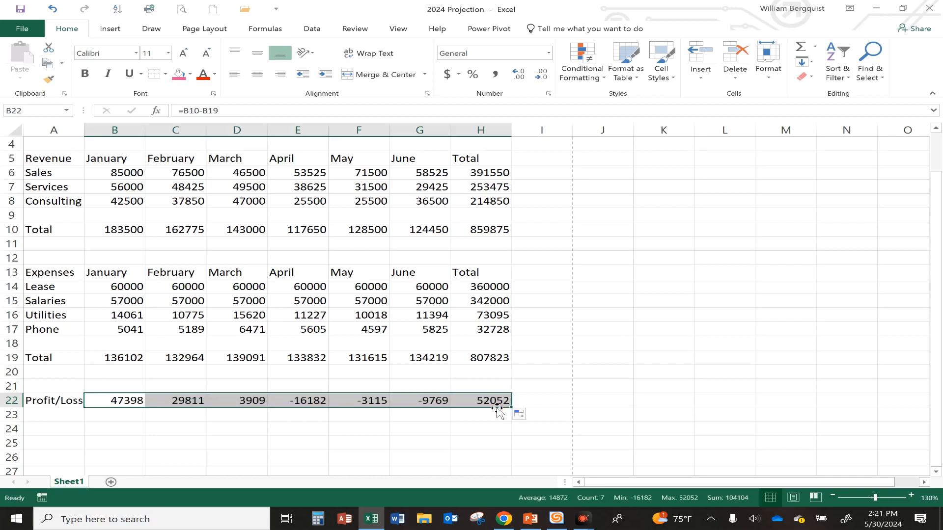
left_click(460, 439)
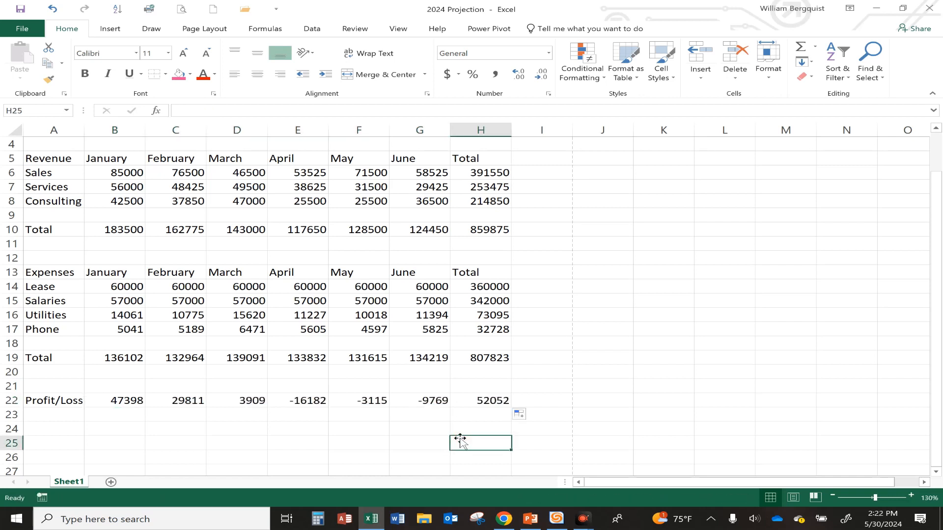
Examine the Profit/Loss formula in each cell of row 22 from January through Total
left_click(121, 400)
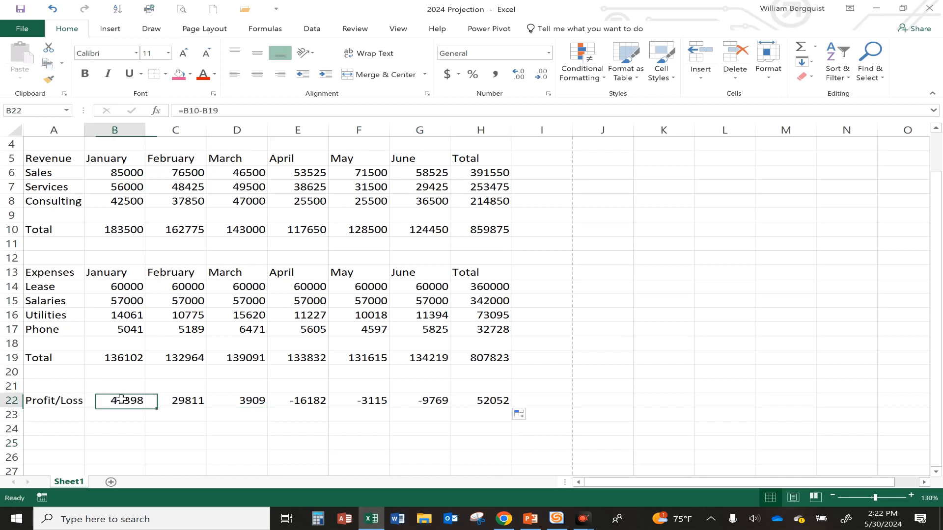
left_click(187, 396)
left_click(247, 399)
left_click(317, 400)
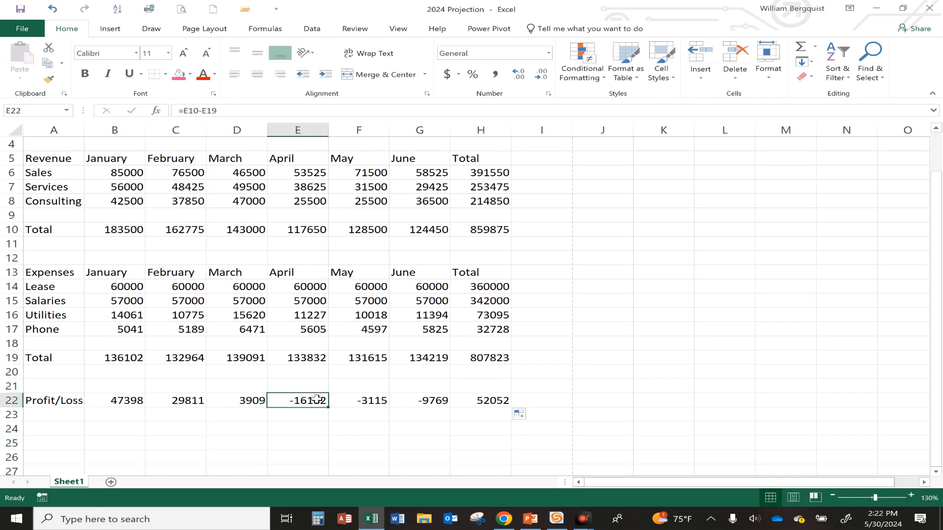
left_click(368, 402)
left_click(421, 400)
left_click(476, 399)
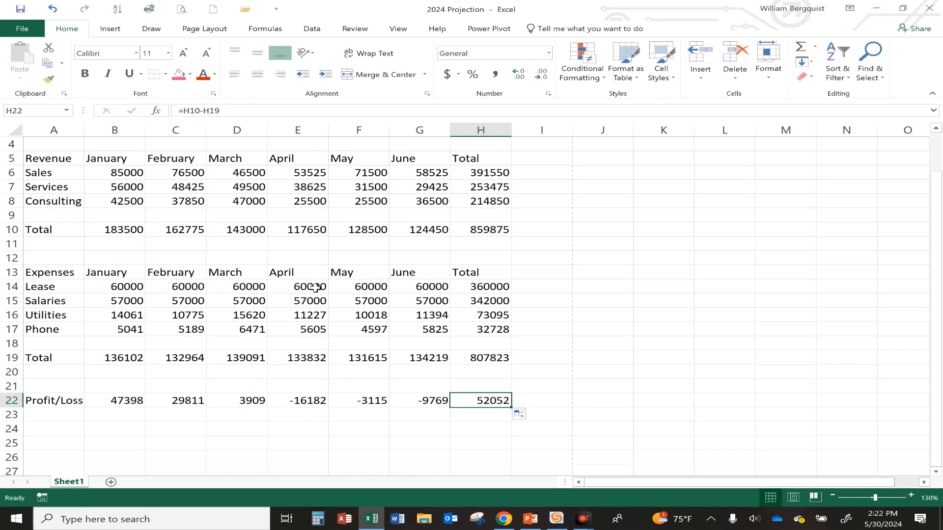
Change the January Lease expense in cell B14 to 65000
left_click(132, 287)
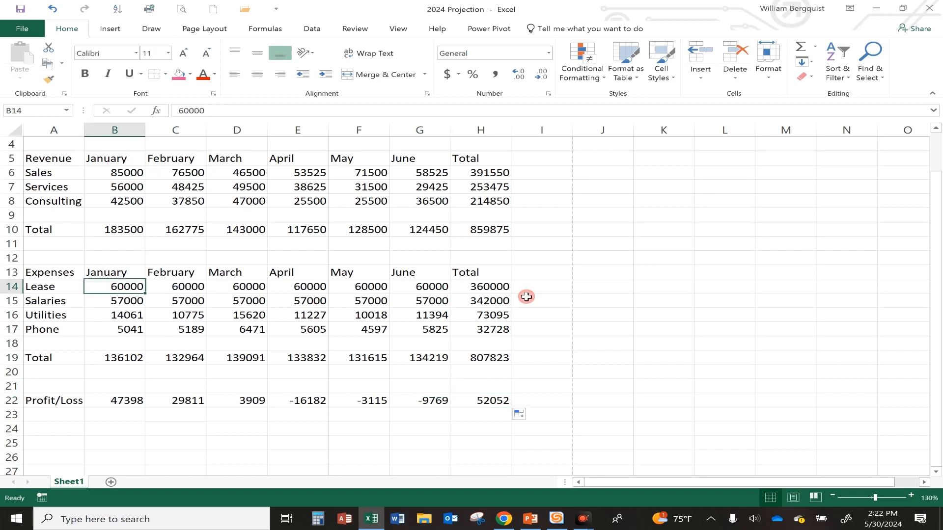
type("65")
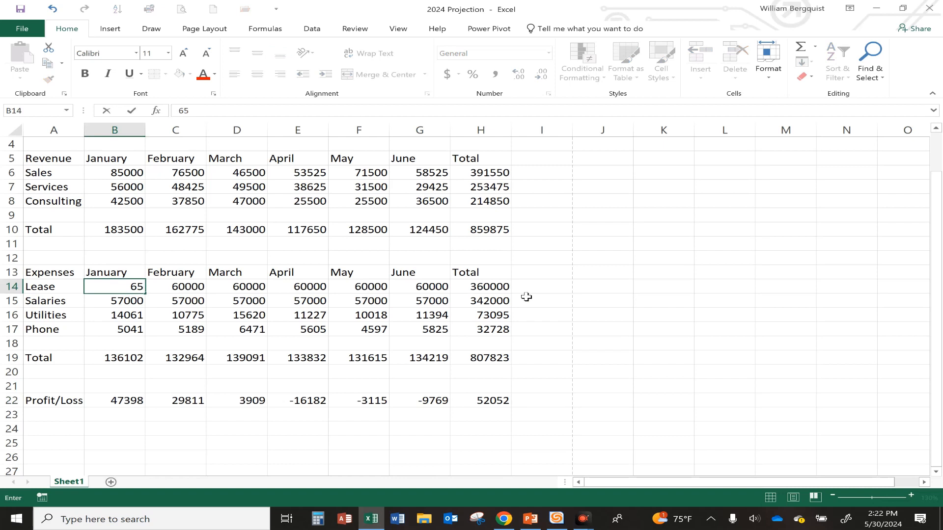
type("000")
key("Return")
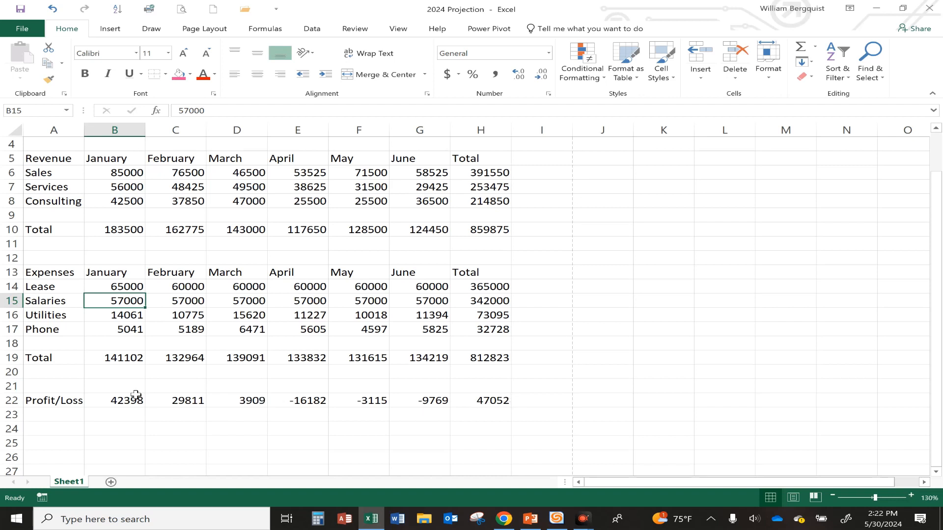
Set the January Lease expense in cell B14 back to 60000
left_click(126, 288)
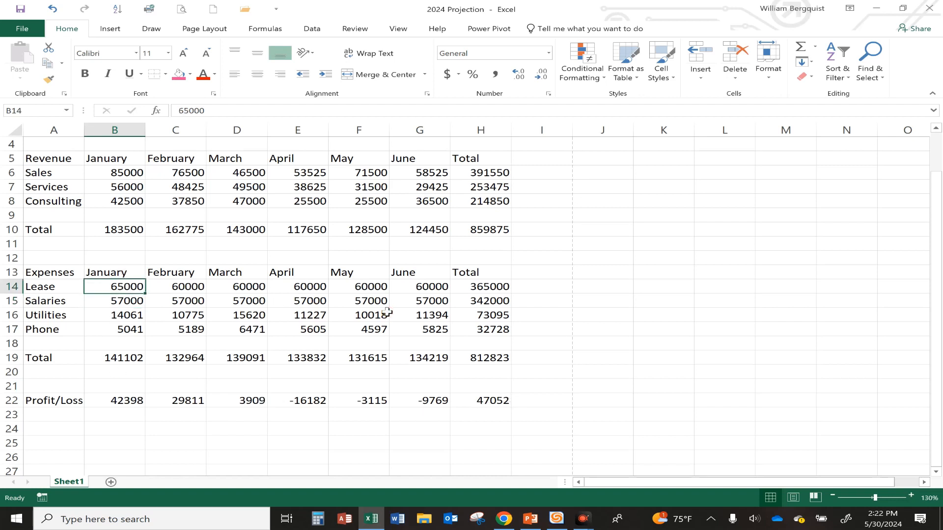
type("60000")
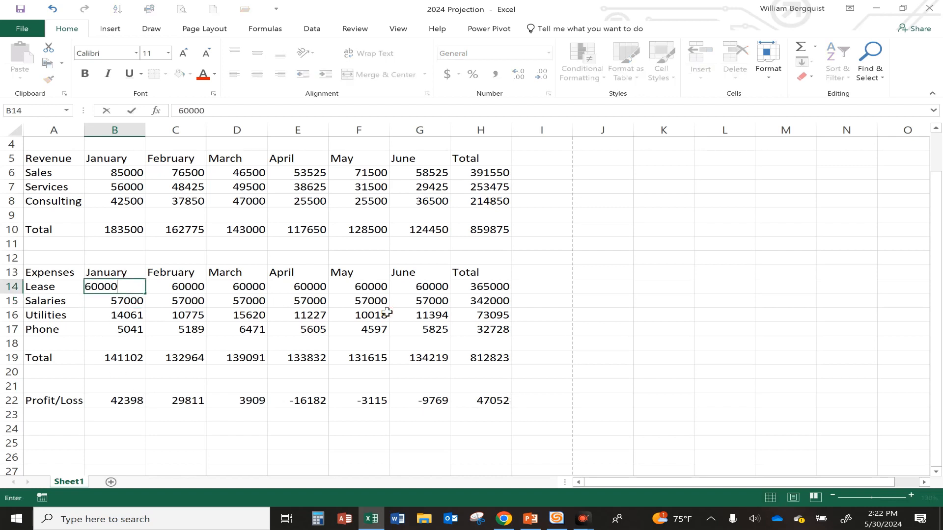
key("Return")
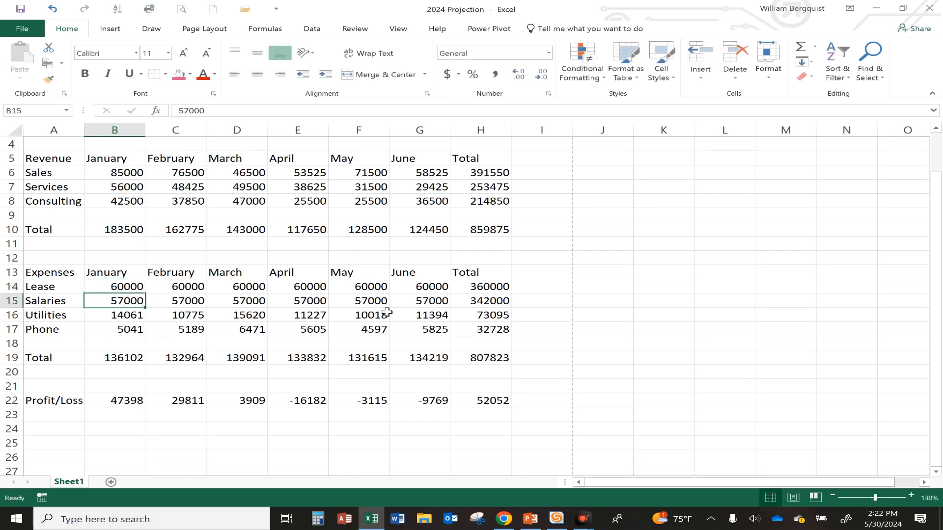
Fill the January Lease amount down from B14 through B17 and undo that fill
left_click(257, 361)
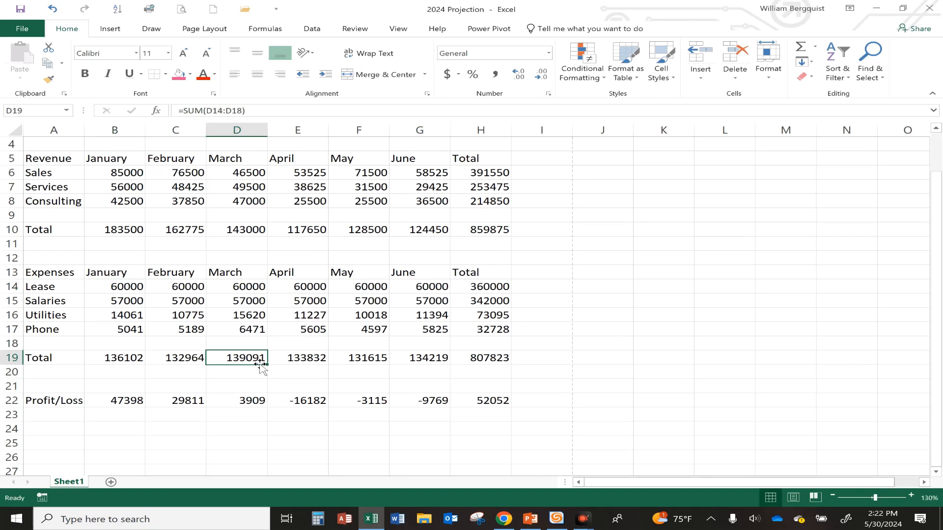
left_click(117, 356)
left_click(122, 289)
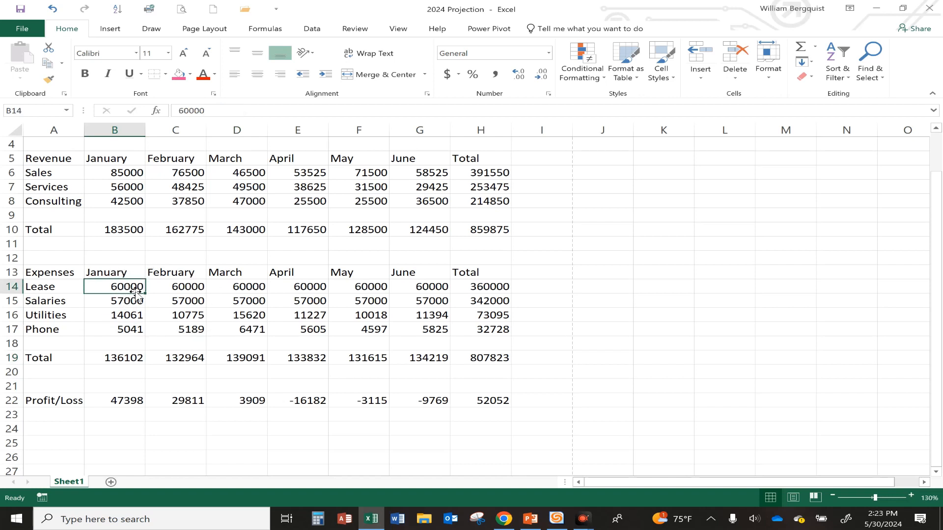
left_click_drag(146, 293, 143, 333)
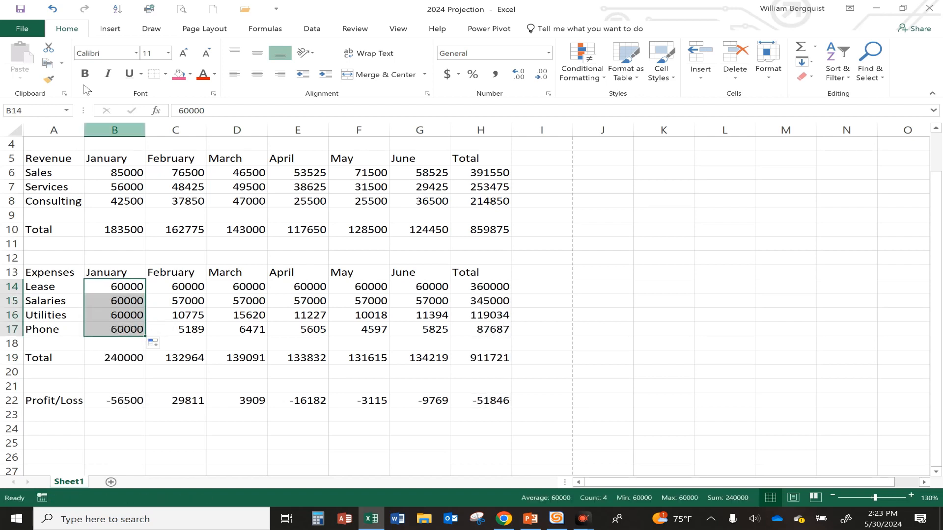
left_click(52, 8)
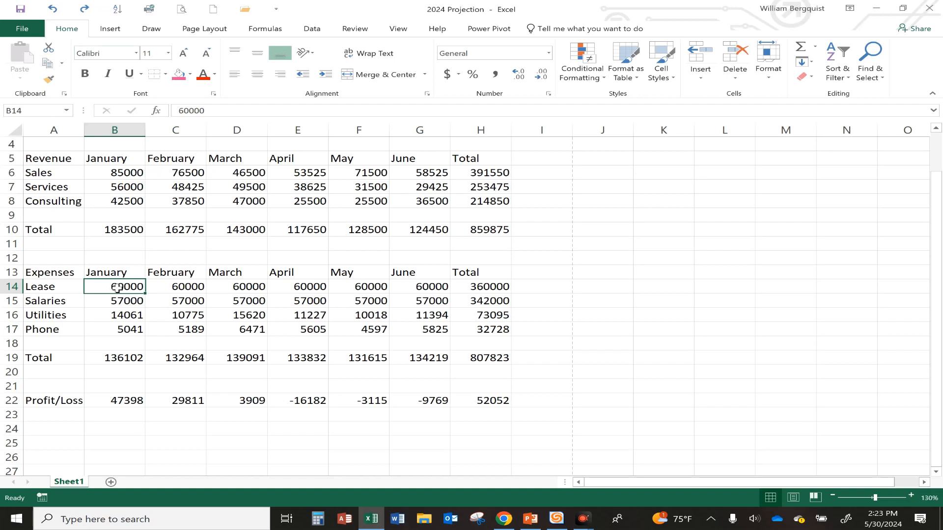
Select the January expenses B14:B17 and then the January to March revenue amounts B6:D8, reviewing the summary statistics for each range
left_click_drag(116, 289, 116, 327)
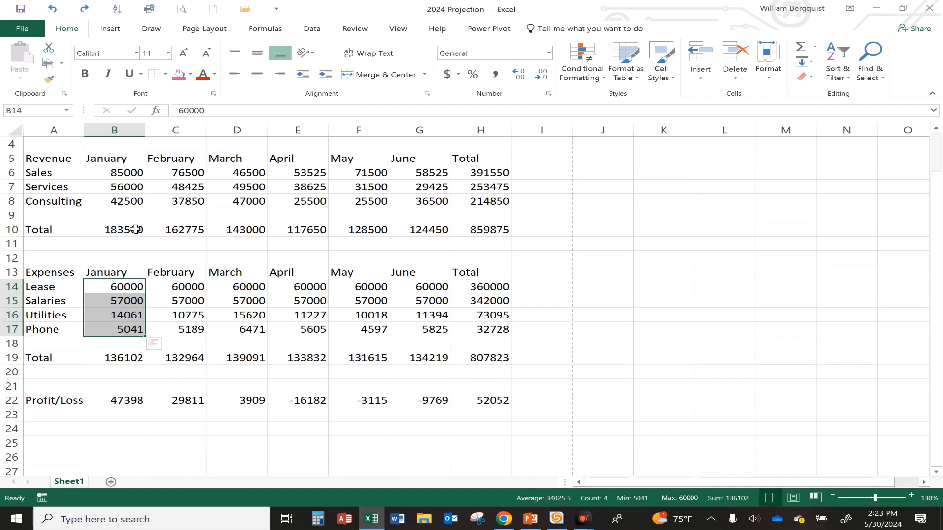
left_click(139, 256)
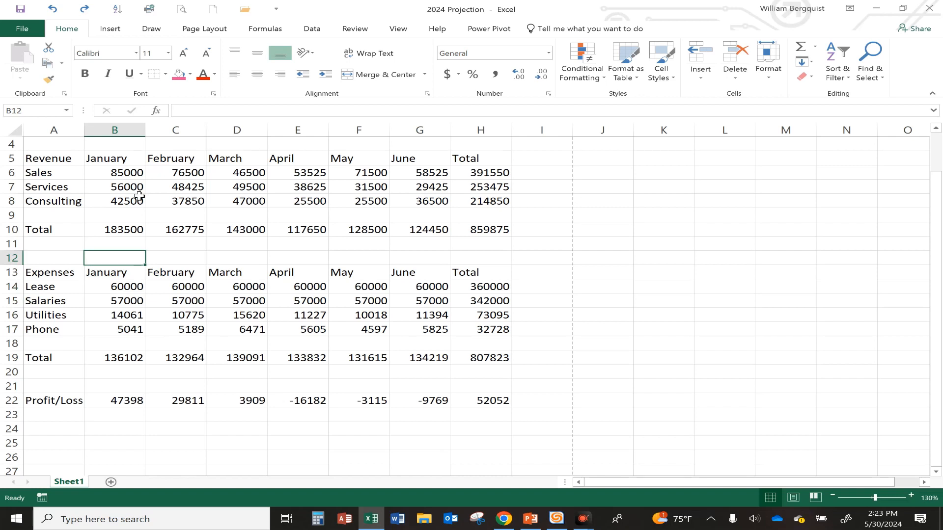
left_click_drag(130, 173, 255, 202)
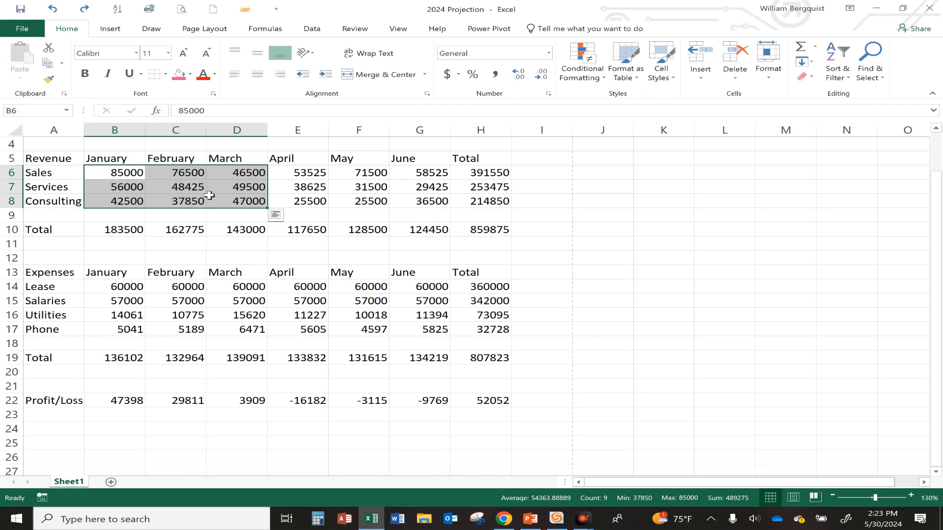
left_click(170, 202)
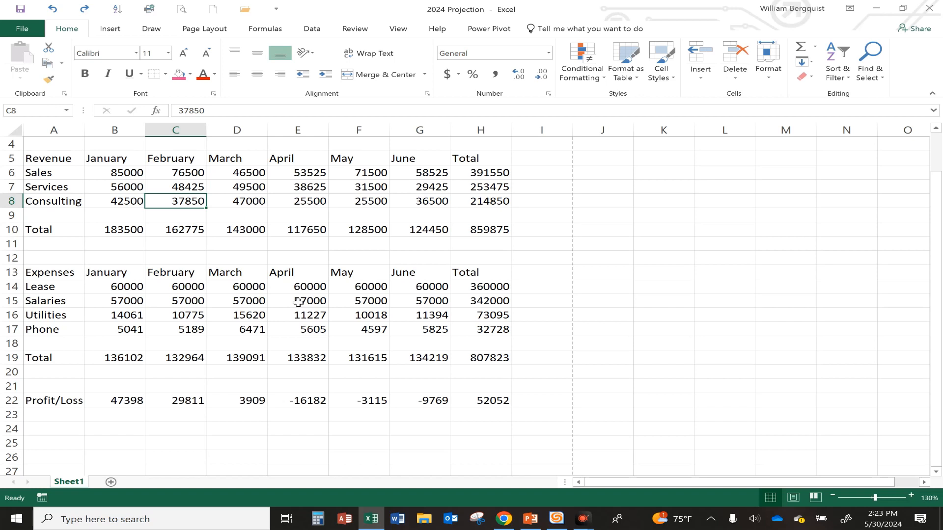
Select the January and June revenue amounts, B6:B8 and G6:G8, together and review their summary statistics and the status bar options
left_click(122, 174)
left_click_drag(123, 174, 122, 199)
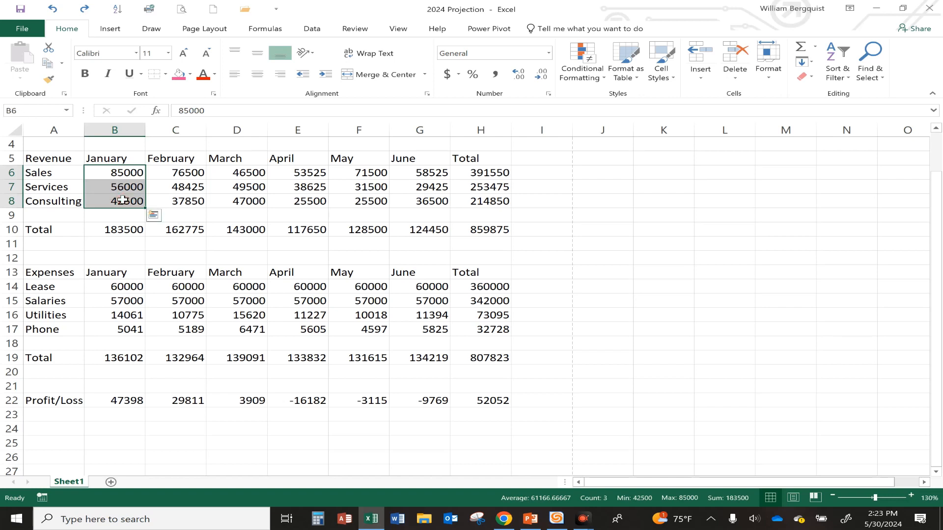
left_click(427, 174, "ctrl")
left_click_drag(427, 174, 425, 201)
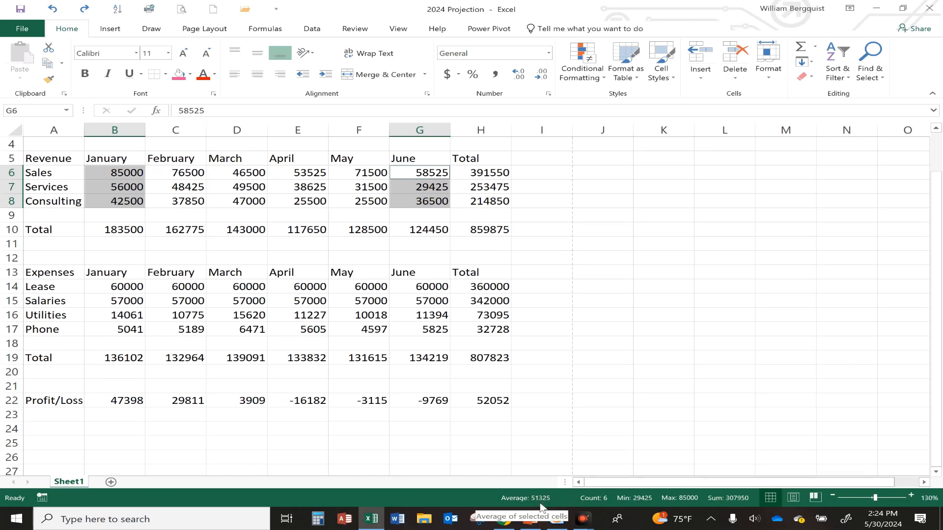
right_click(570, 499)
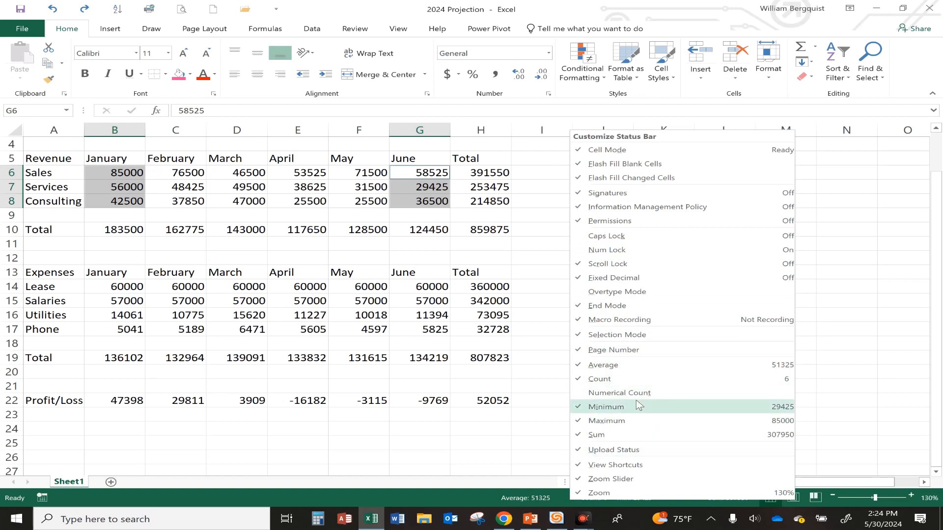
left_click(473, 497)
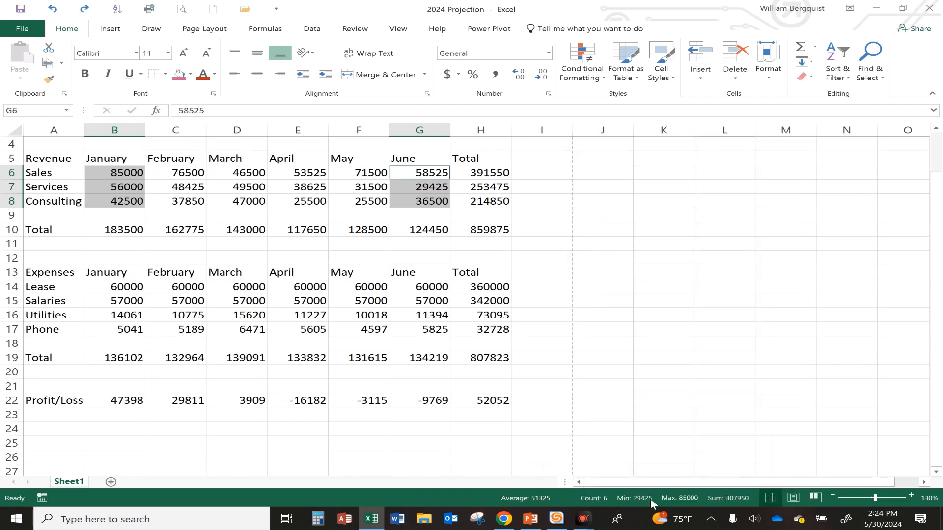
left_click(241, 219)
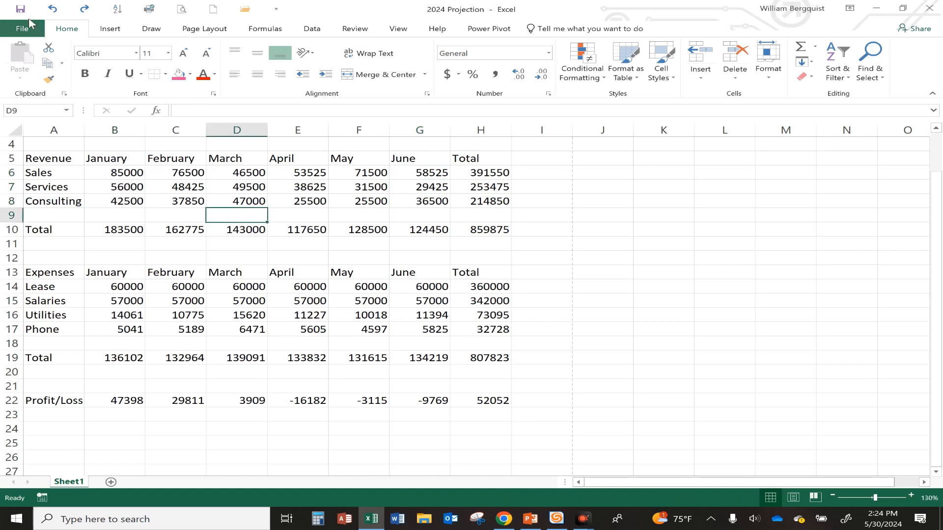
Save the workbook, check the worksheet in Print Preview and return to the sheet
left_click(21, 11)
scroll(262, 304, "up", 1)
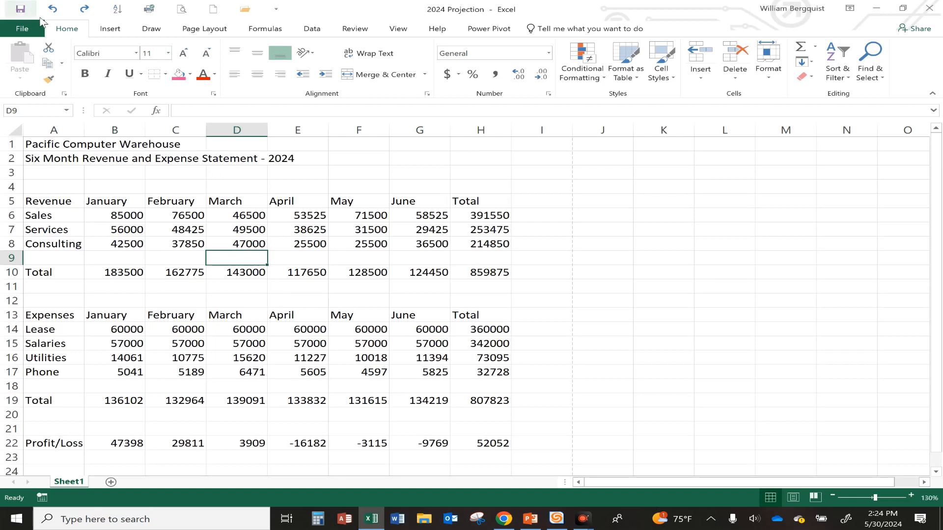
left_click(185, 10)
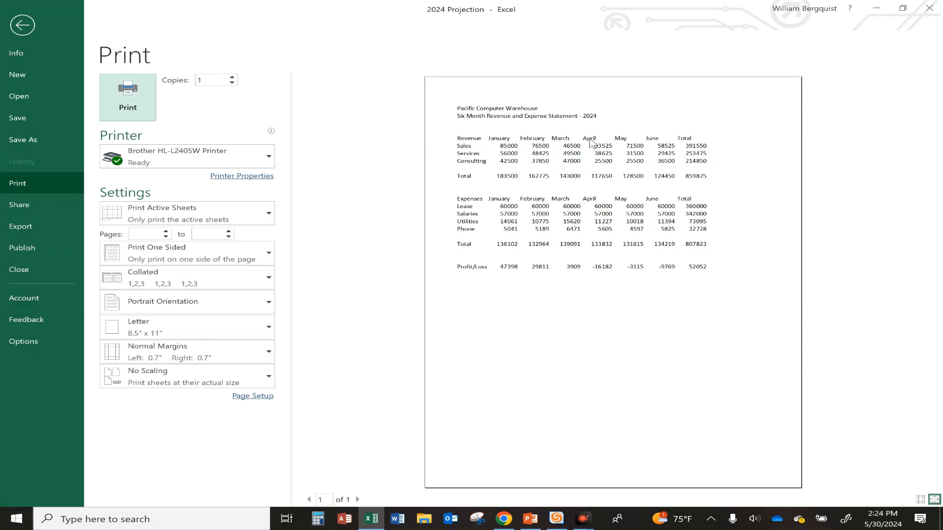
left_click(24, 28)
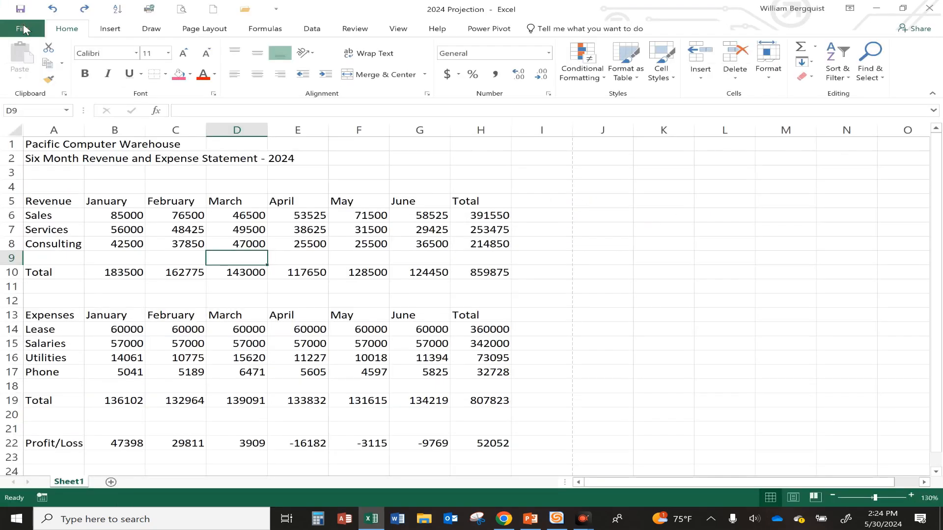
Check the worksheet again in Print Preview and return to the sheet
left_click(189, 269)
left_click(278, 226)
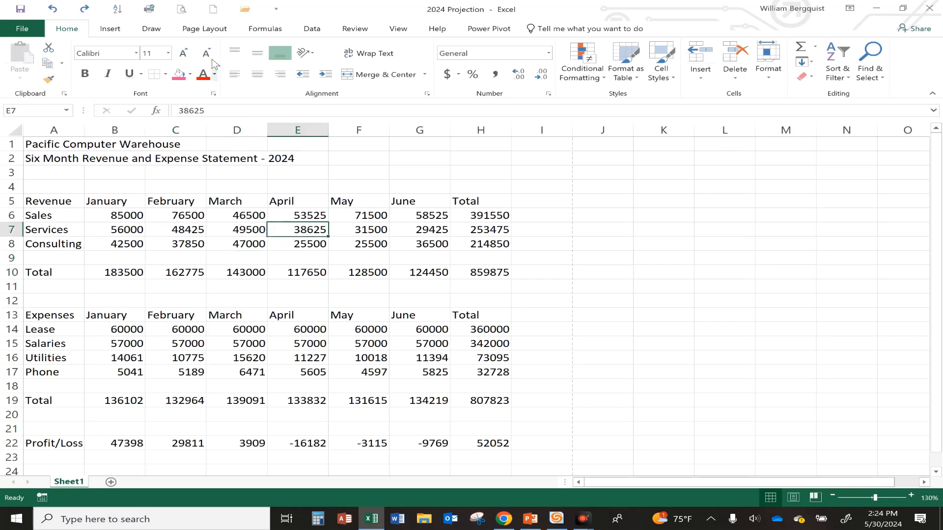
left_click(182, 9)
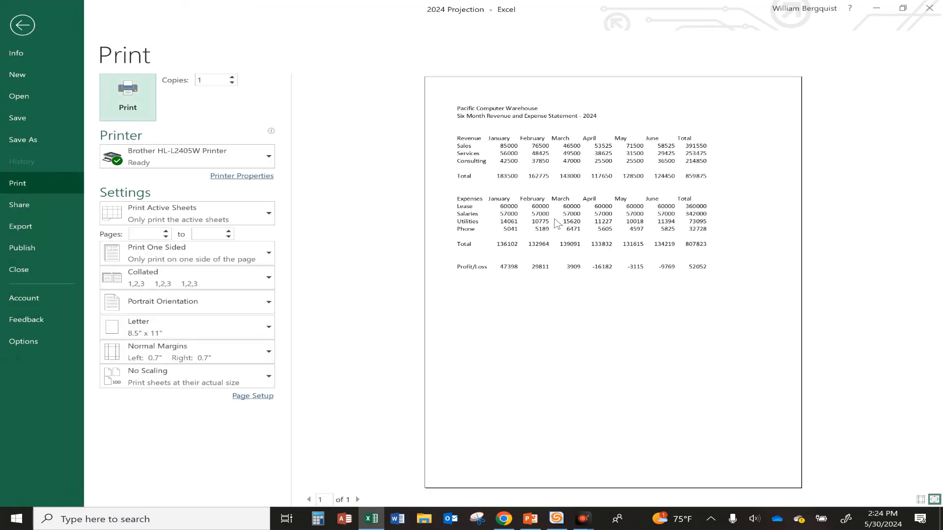
left_click(23, 26)
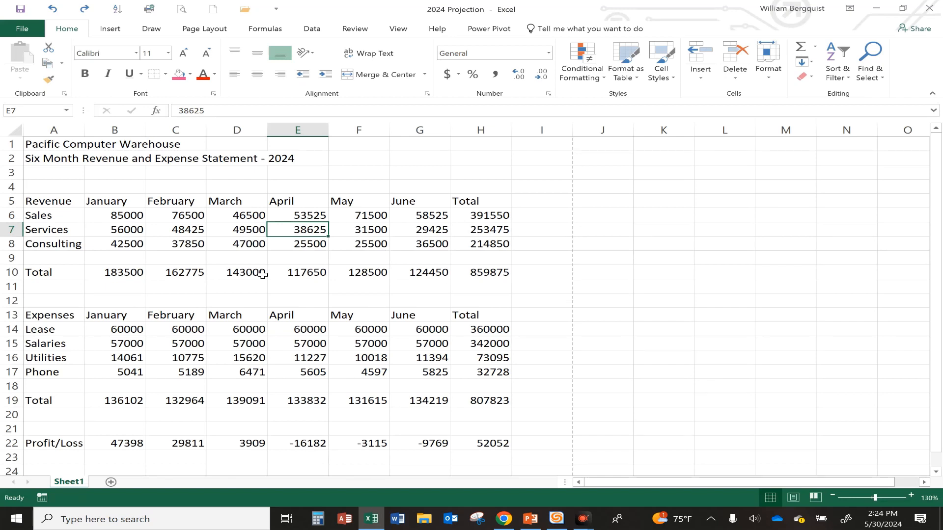
left_click(46, 146)
left_click(59, 185)
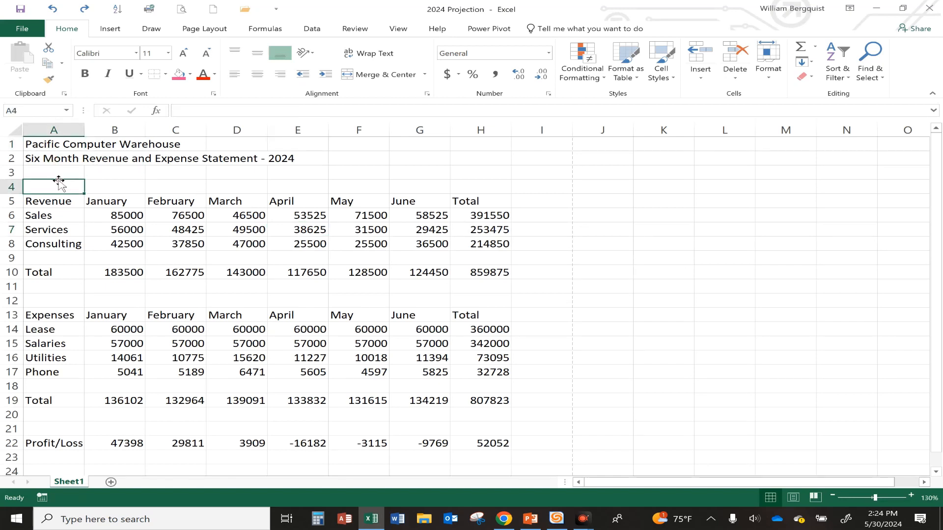
left_click(103, 186)
left_click(163, 187)
left_click(239, 186)
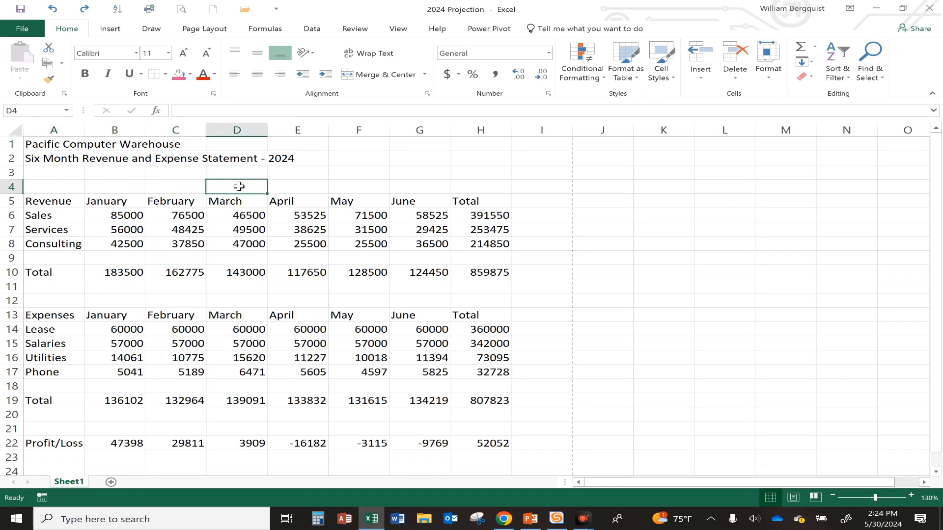
left_click(288, 182)
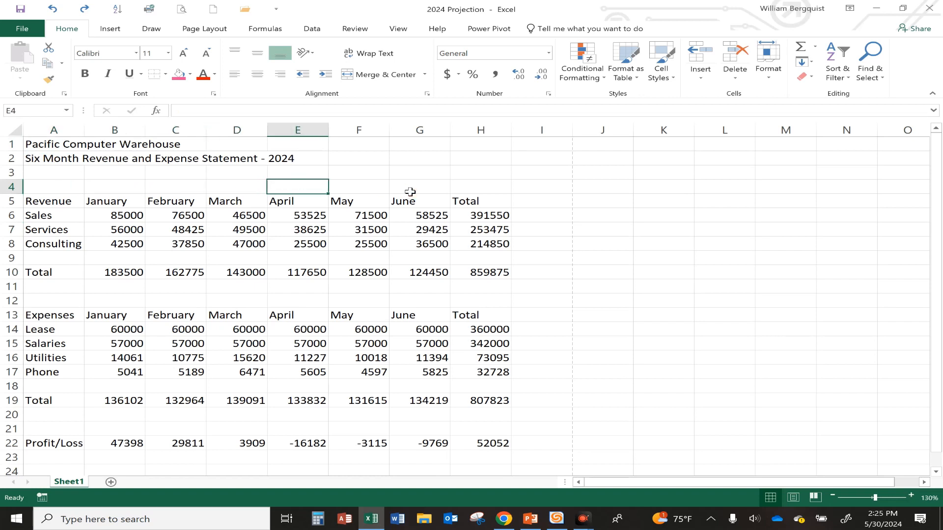
Widen column A, setting its column width to exactly 12
left_click(61, 172)
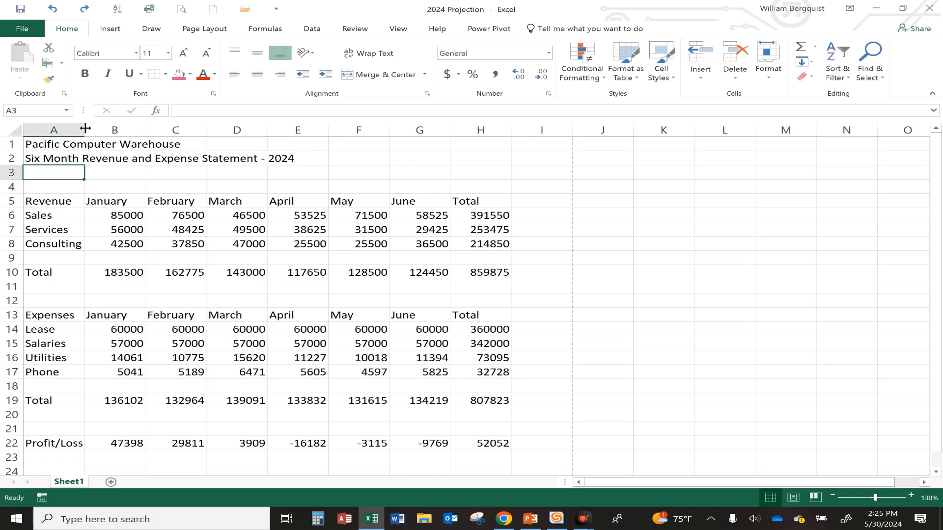
left_click_drag(85, 128, 109, 138)
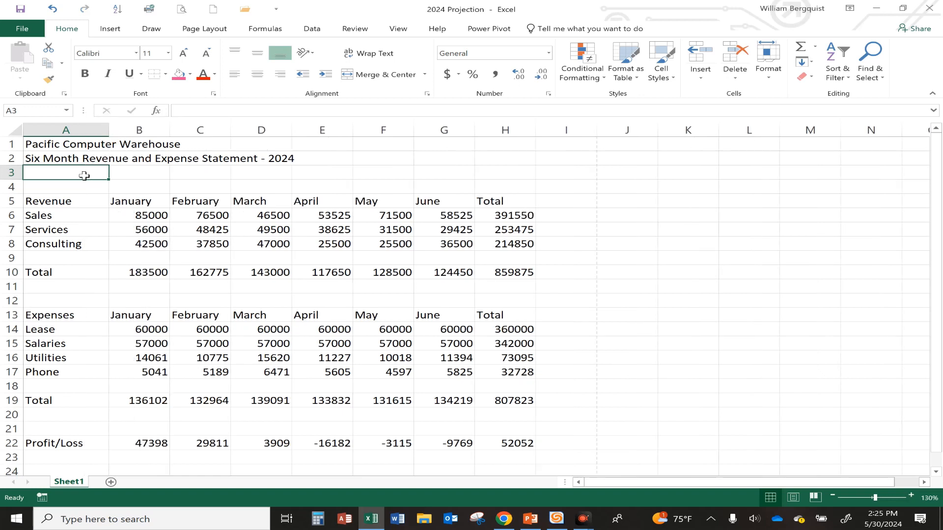
left_click(767, 73)
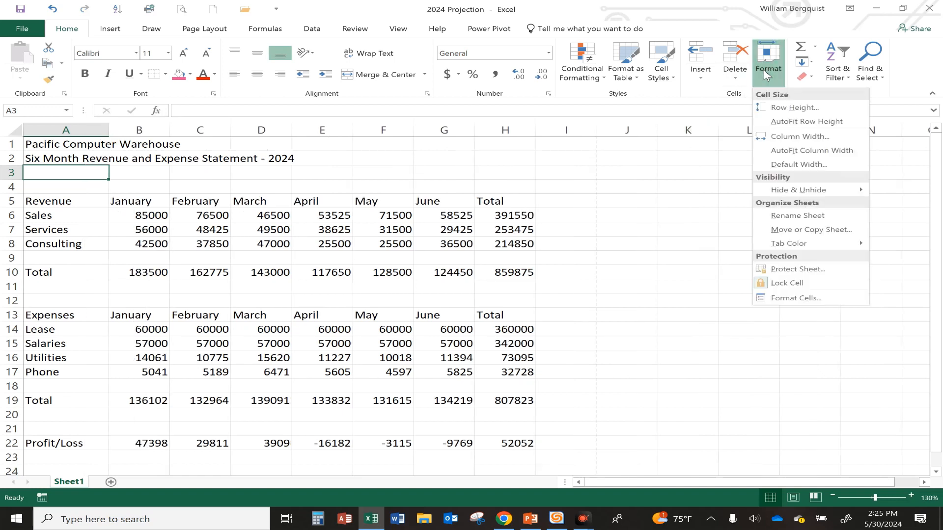
left_click(786, 136)
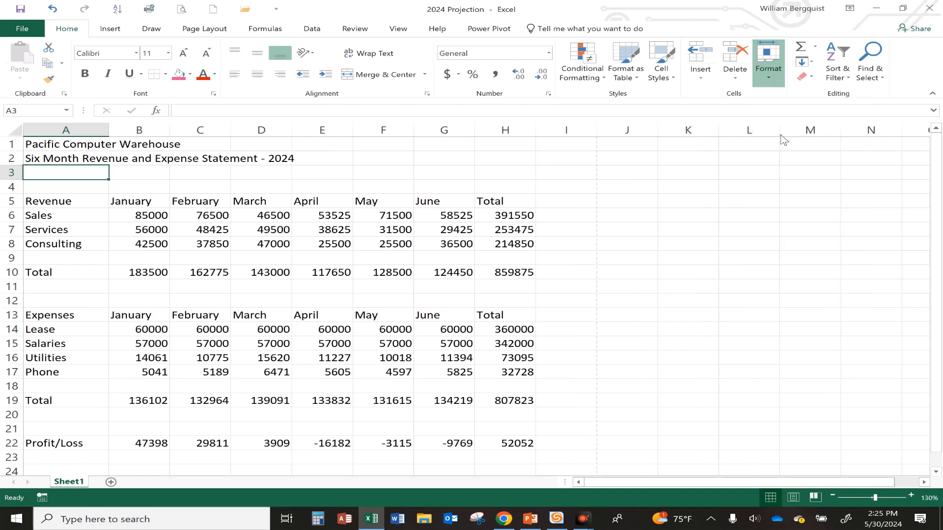
type("12")
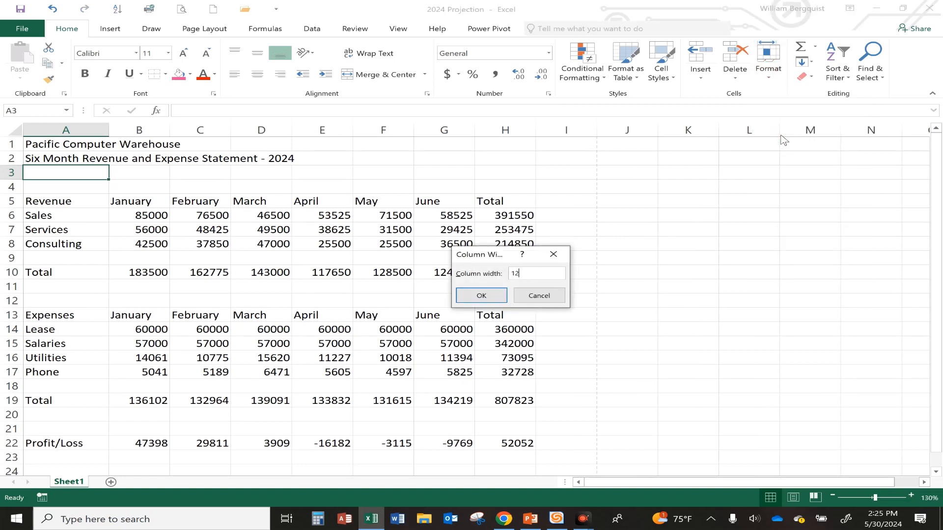
key("Return")
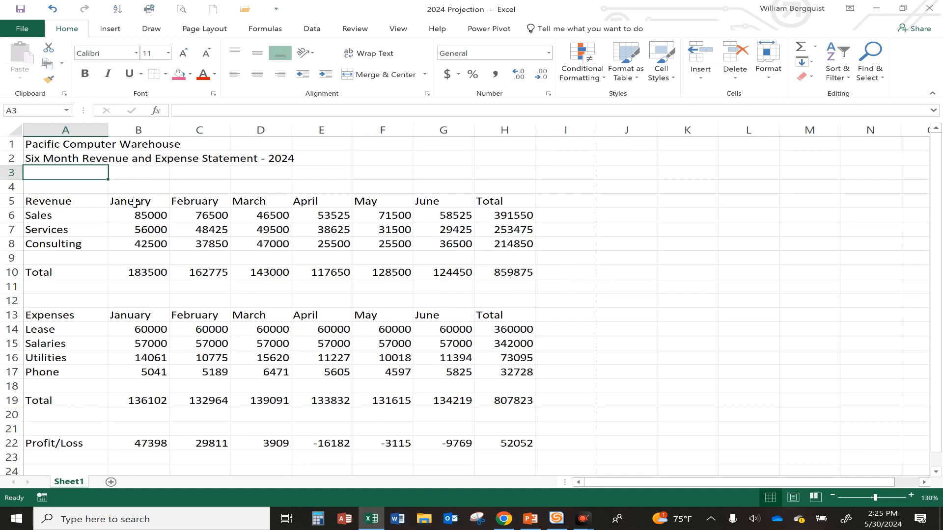
Set the column width of the January through Total columns, B to H, to 11
left_click_drag(134, 202, 501, 202)
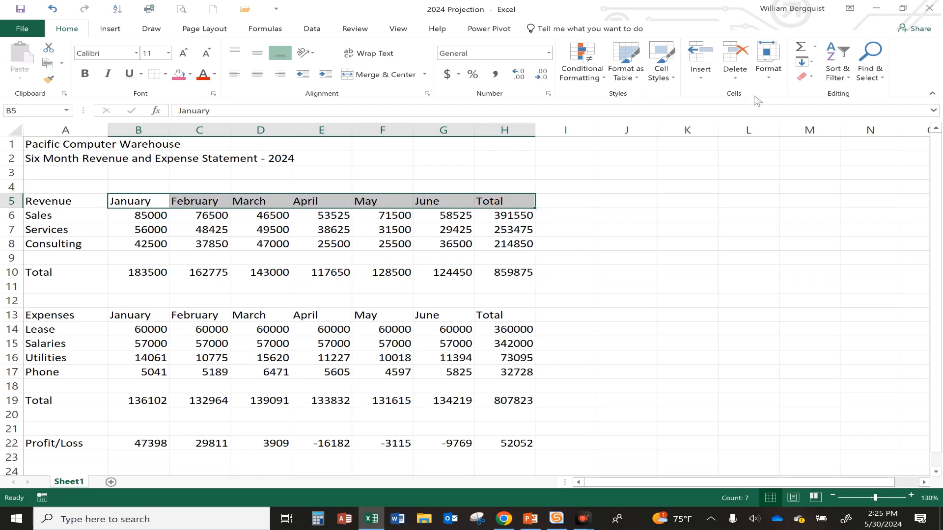
left_click_drag(147, 201, 489, 200)
left_click_drag(135, 170, 524, 173)
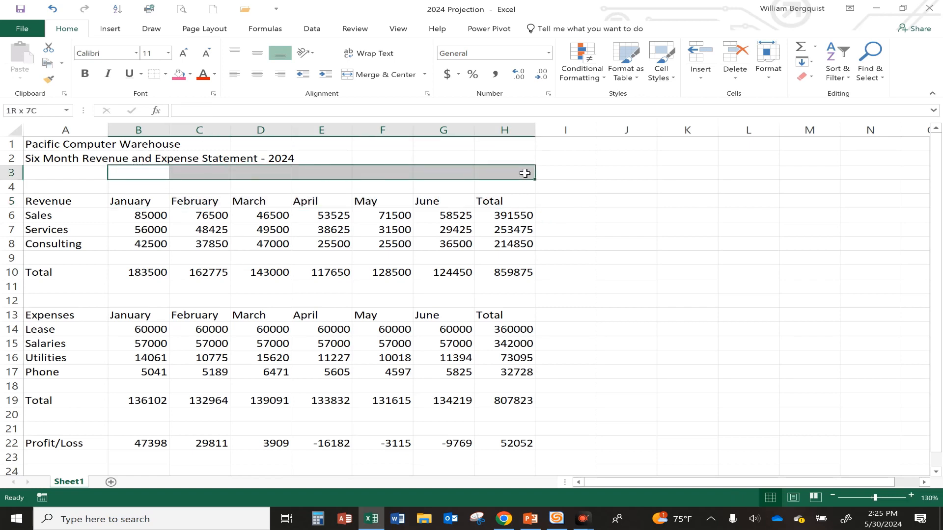
left_click(770, 74)
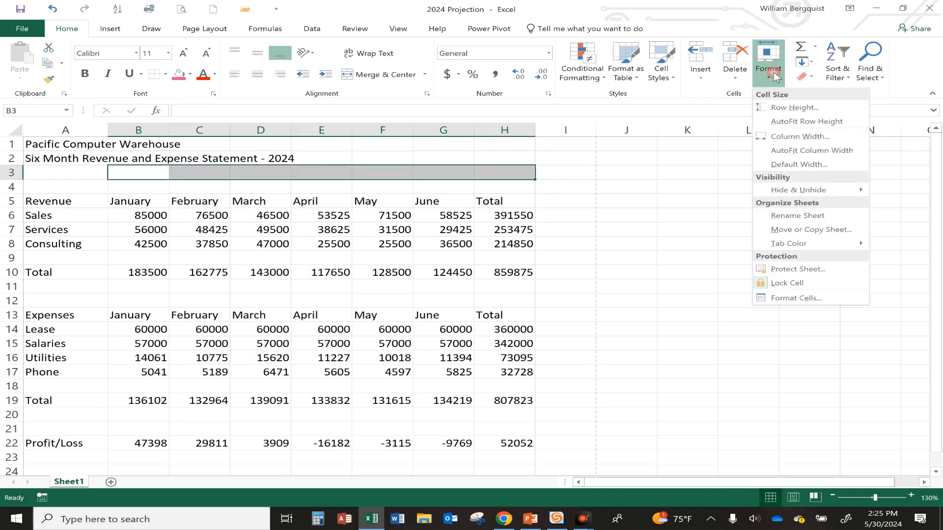
left_click(792, 139)
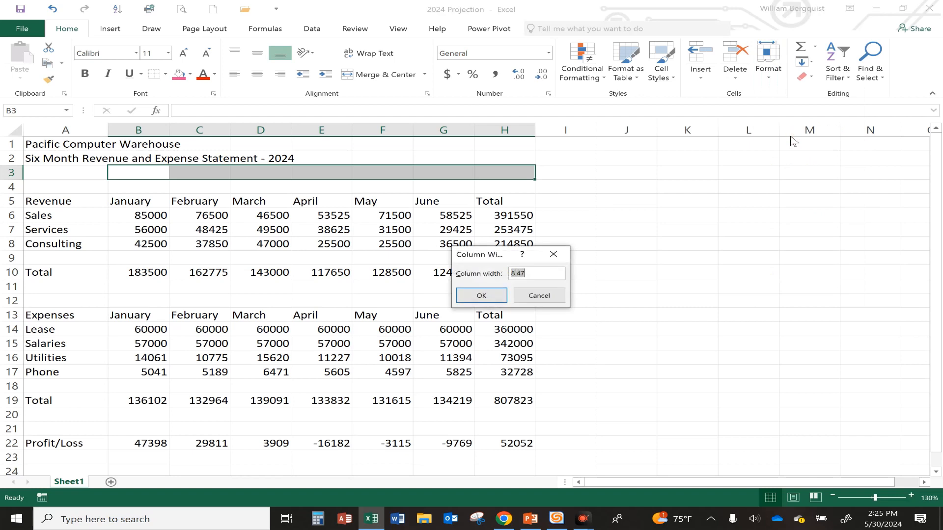
type("11")
key("Return")
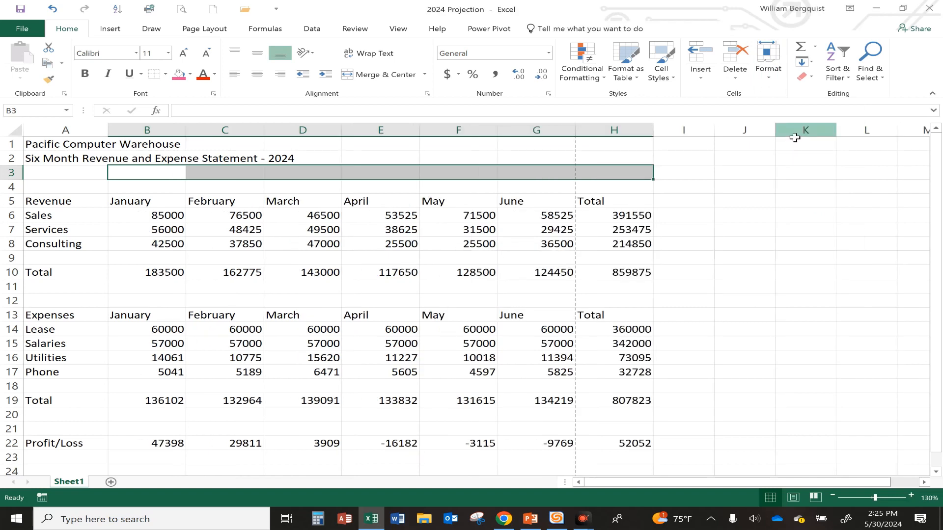
Check both pages of the worksheet in Print Preview and return to the sheet
left_click(283, 272)
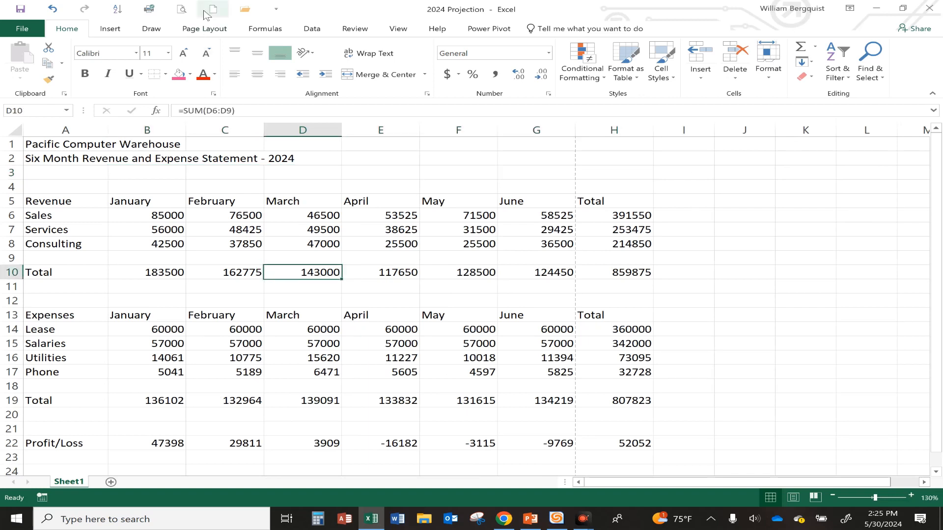
left_click(181, 14)
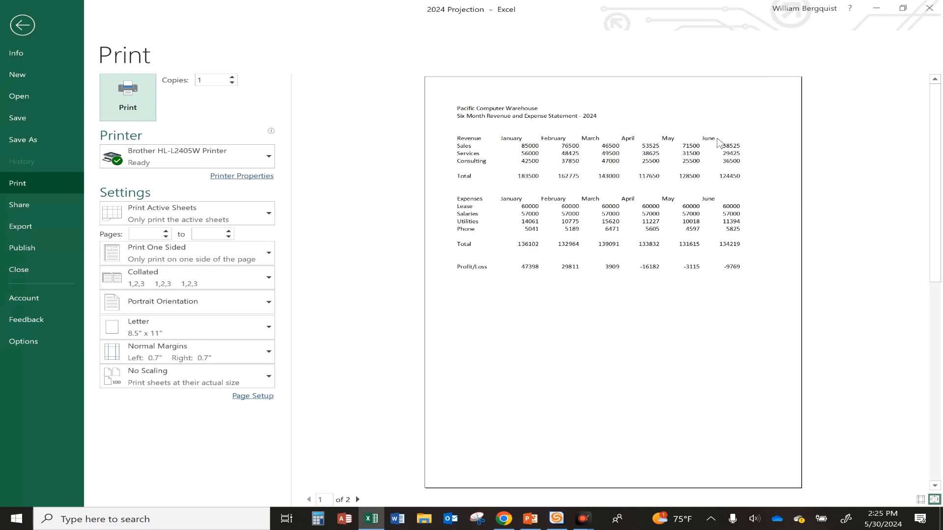
left_click(358, 500)
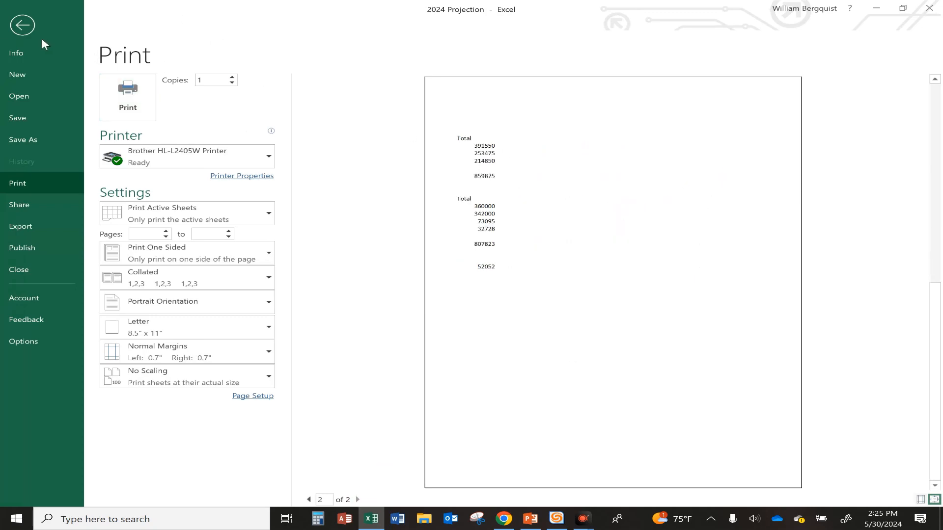
left_click(22, 25)
left_click(604, 212)
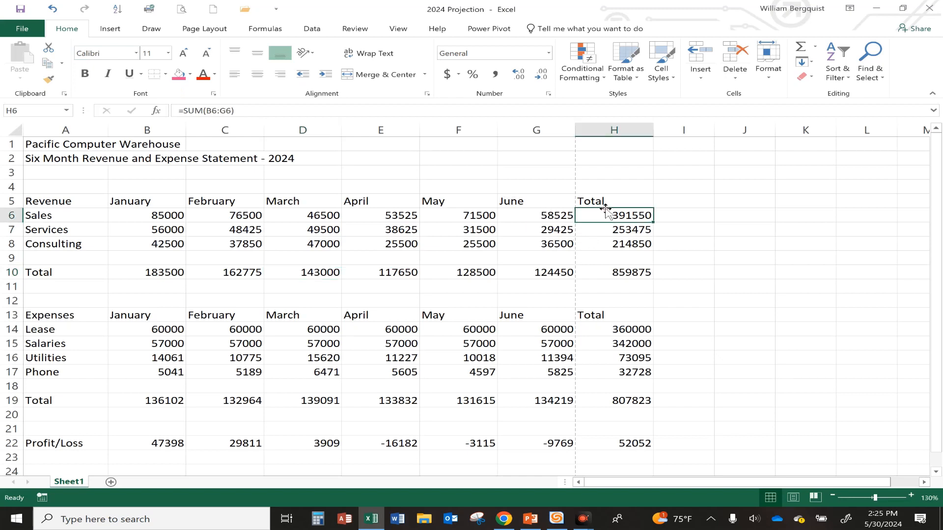
left_click(611, 158)
left_click(620, 261)
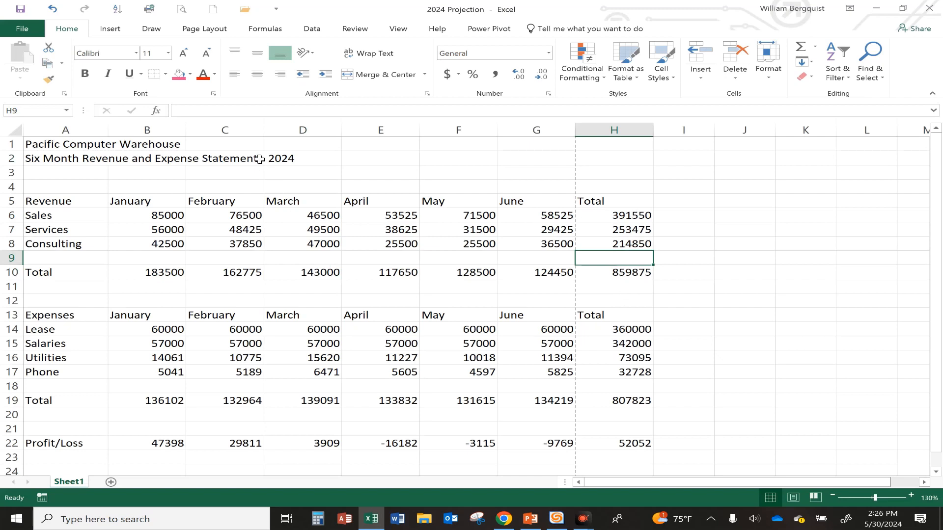
left_click(240, 242)
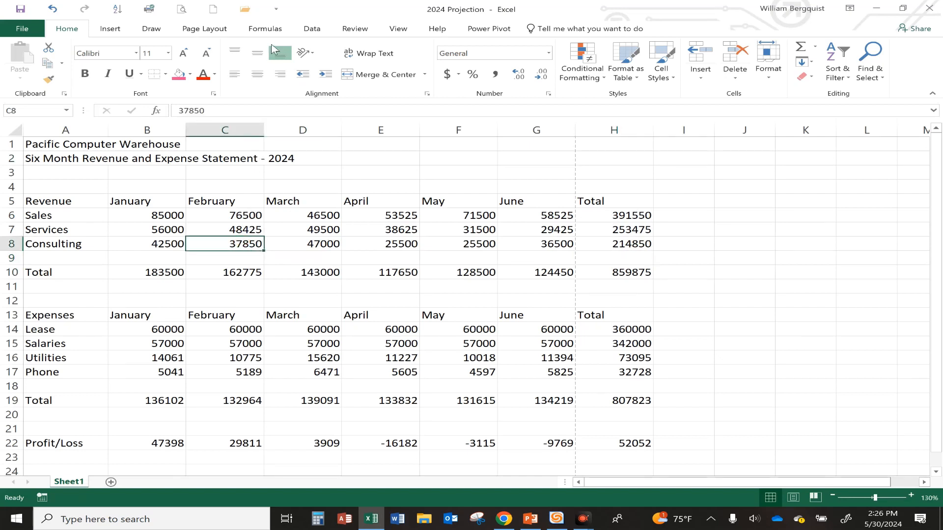
Change the page orientation to Landscape, check the sheet in Print Preview and return to it
left_click(210, 30)
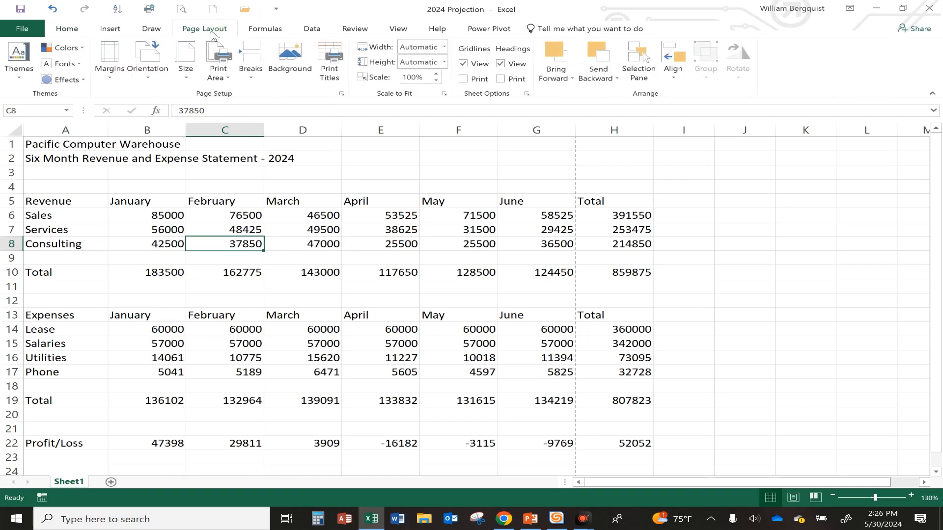
left_click(148, 74)
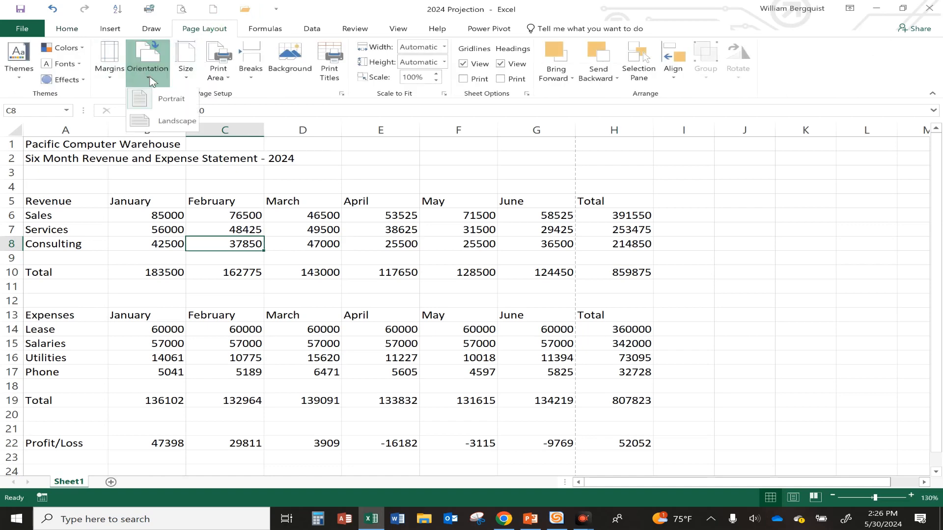
left_click(165, 126)
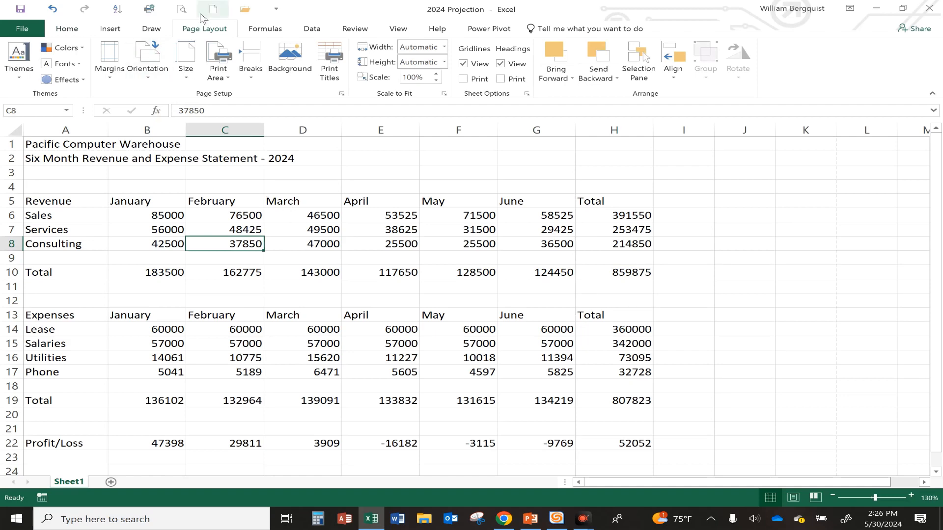
left_click(182, 13)
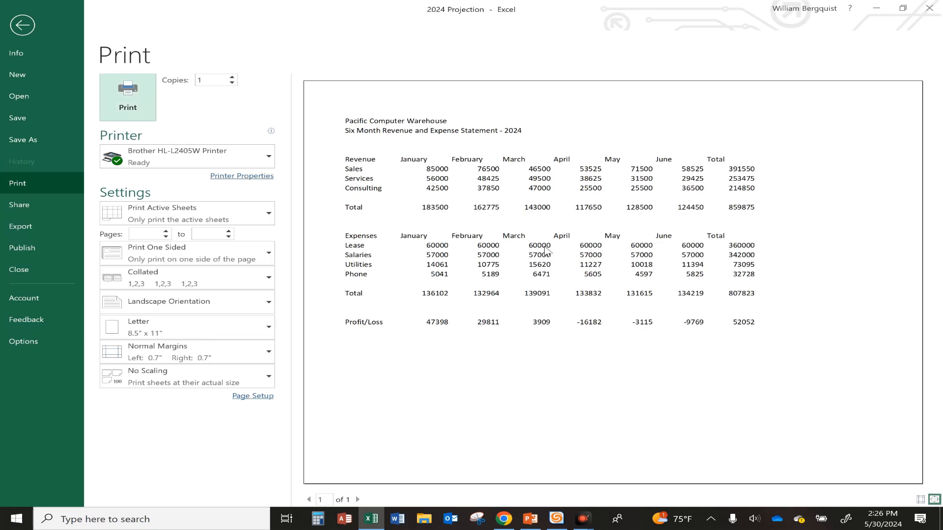
left_click(30, 27)
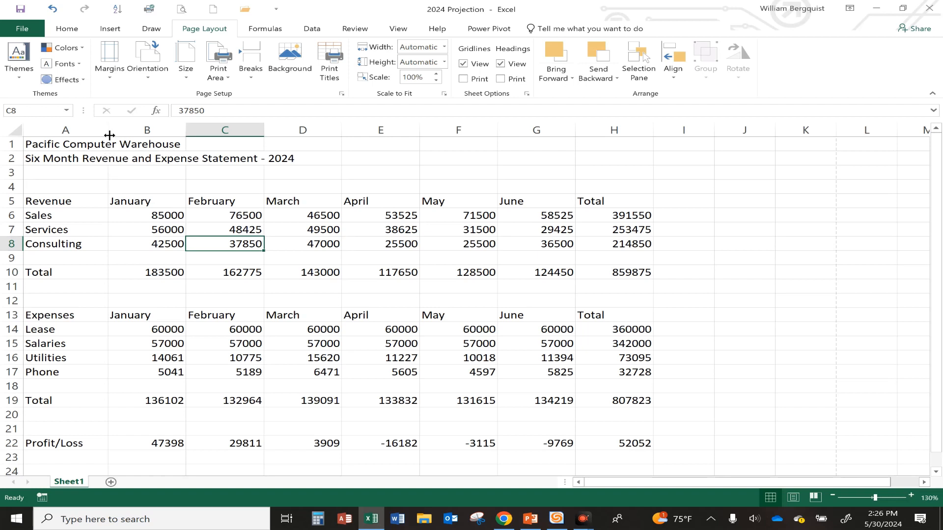
Widen column A past its row labels and set the width of the January through Total columns, B to H, to 12
left_click_drag(109, 136, 123, 137)
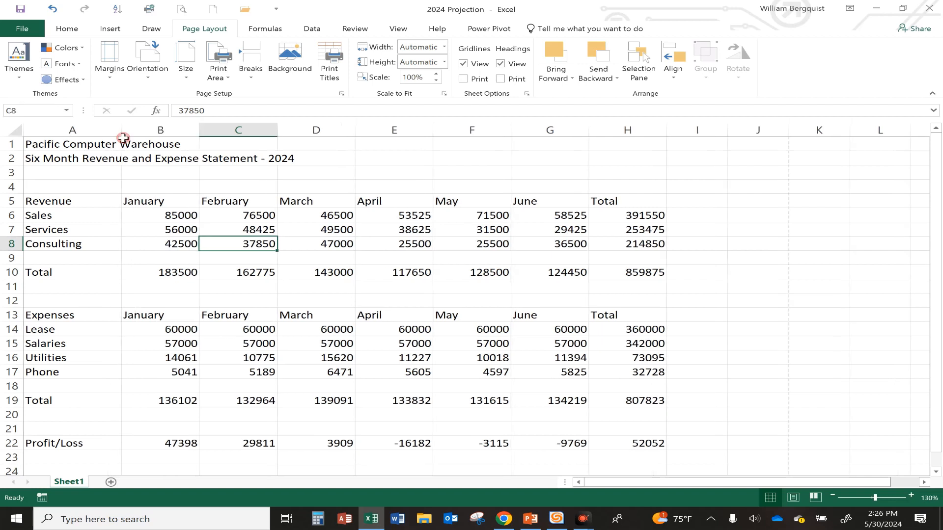
left_click_drag(174, 199, 601, 205)
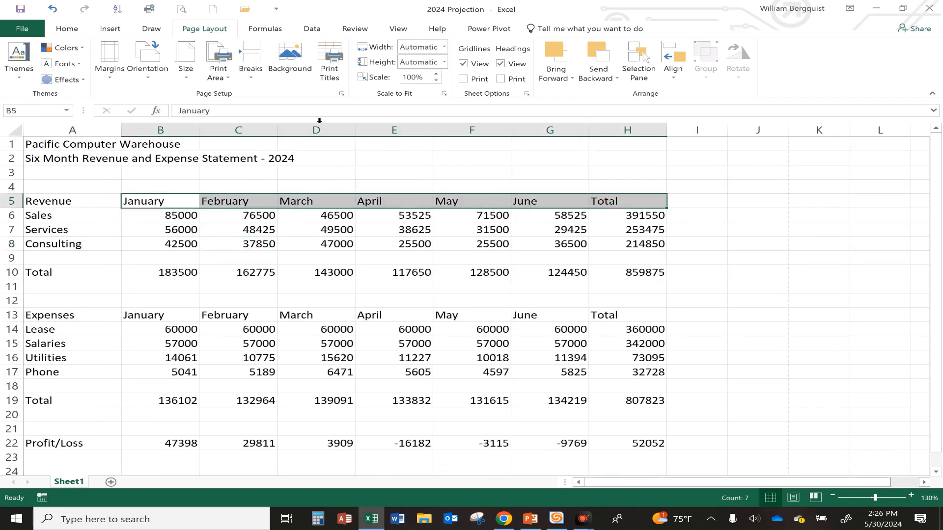
left_click(64, 30)
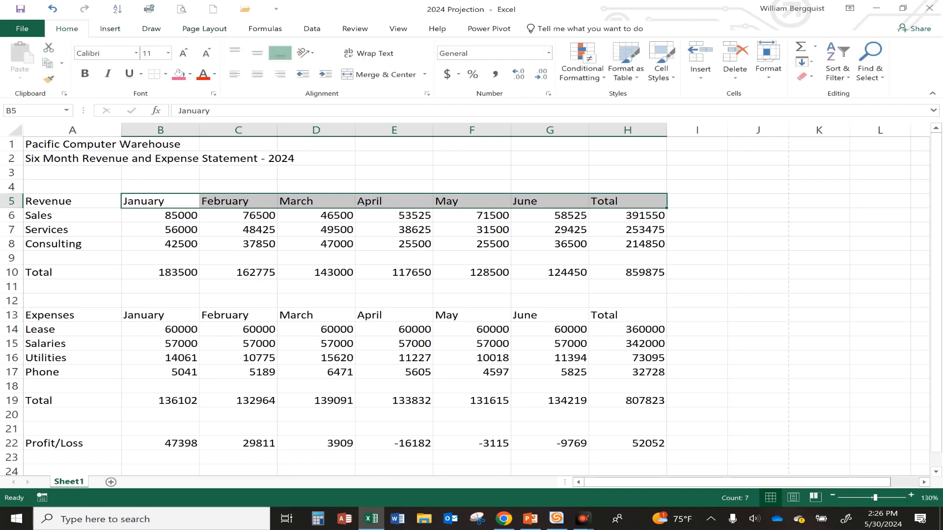
left_click(767, 74)
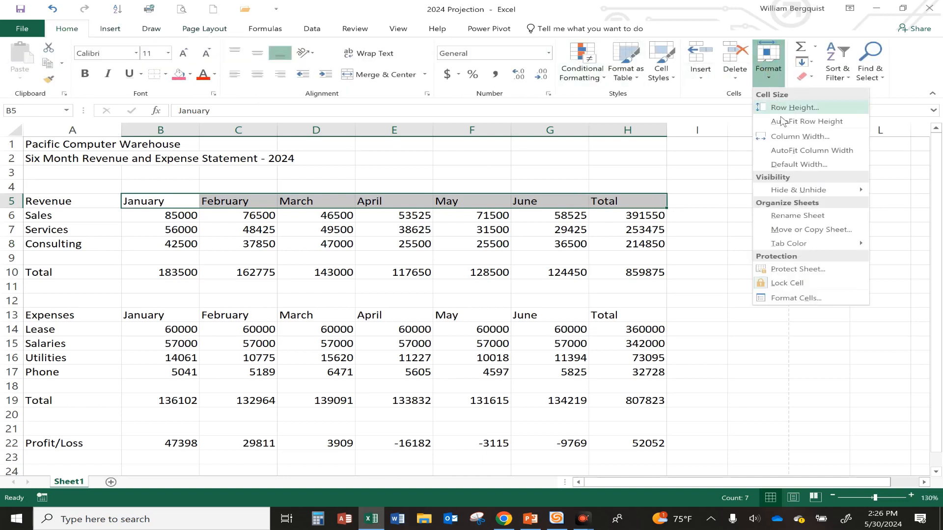
left_click(787, 135)
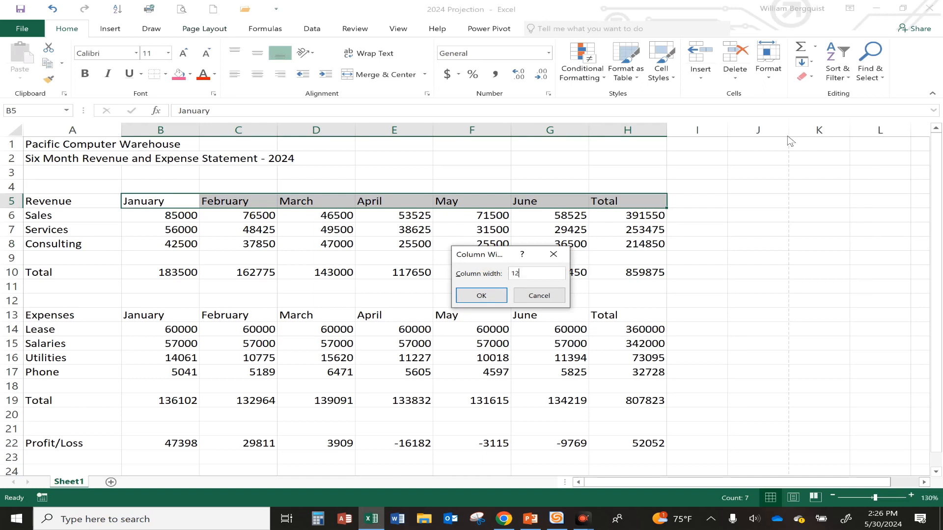
key("Return")
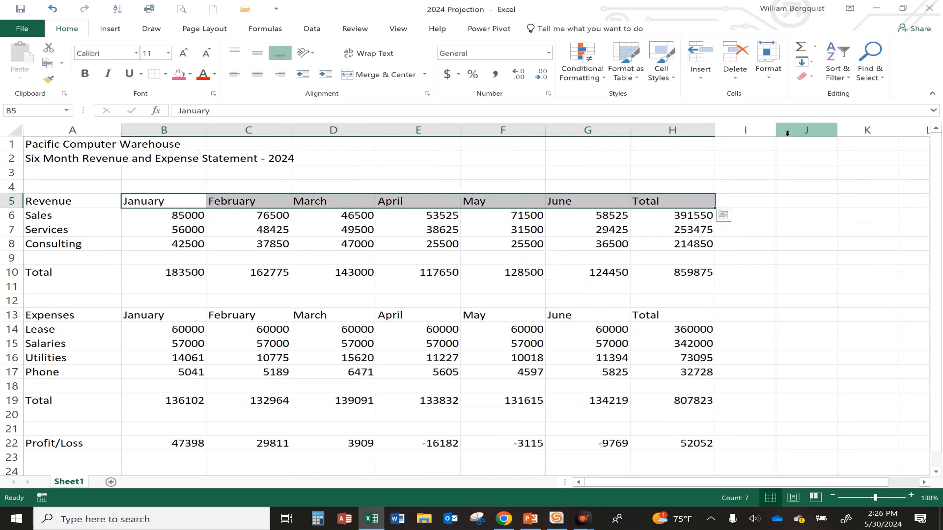
left_click(276, 276)
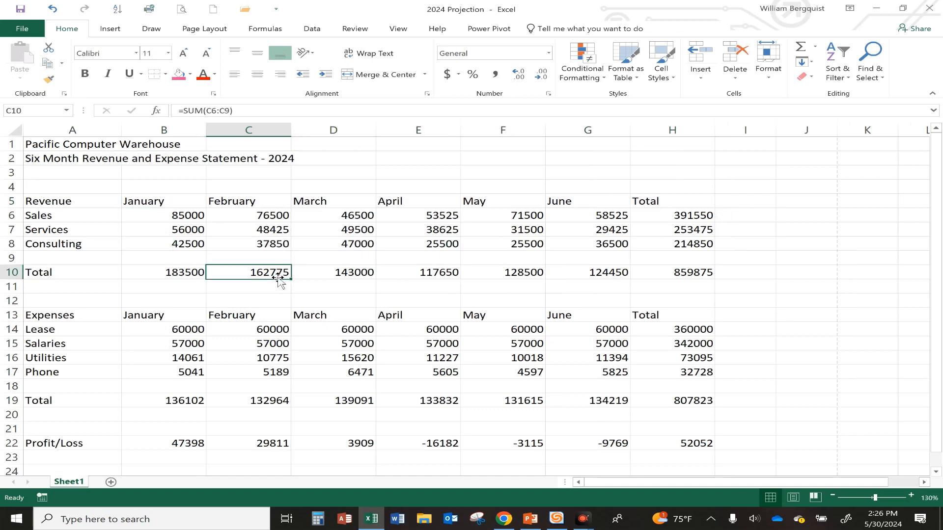
Check how the worksheet fits the landscape page in Print Preview and return to the sheet
left_click(182, 9)
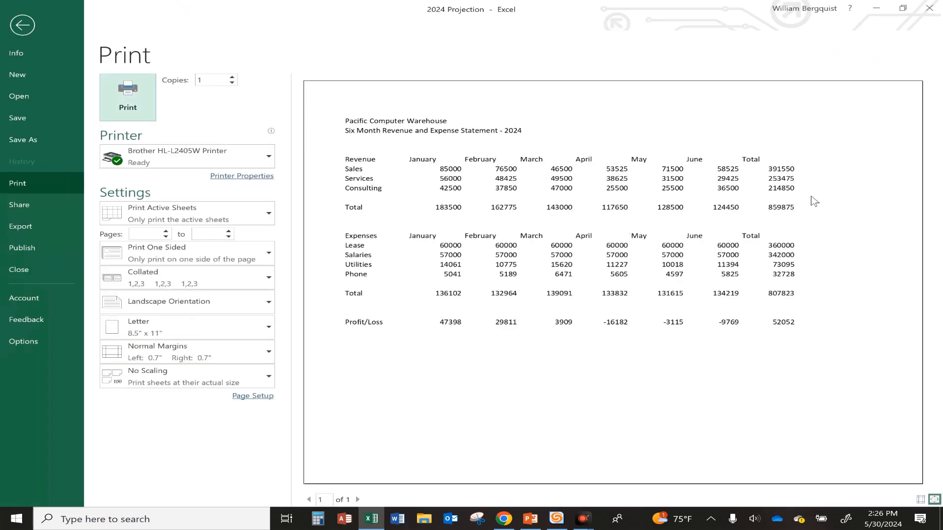
left_click(22, 25)
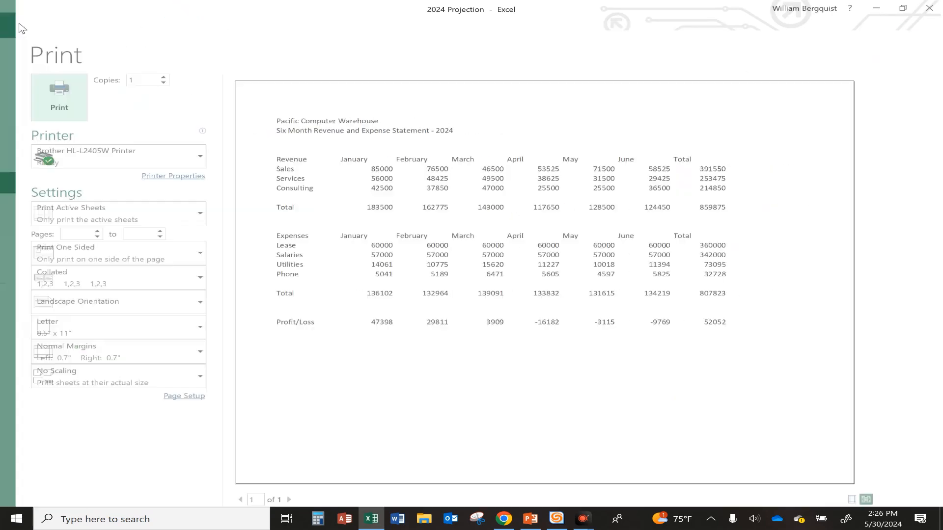
left_click(227, 289)
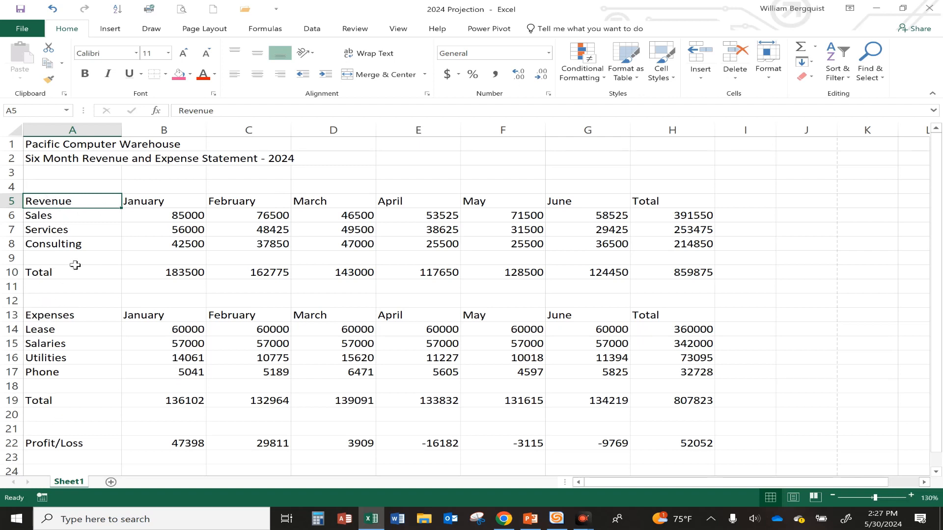
Set the row height of rows 5 to 22, from Revenue down to Profit/Loss, to 20
left_click_drag(71, 202, 63, 436)
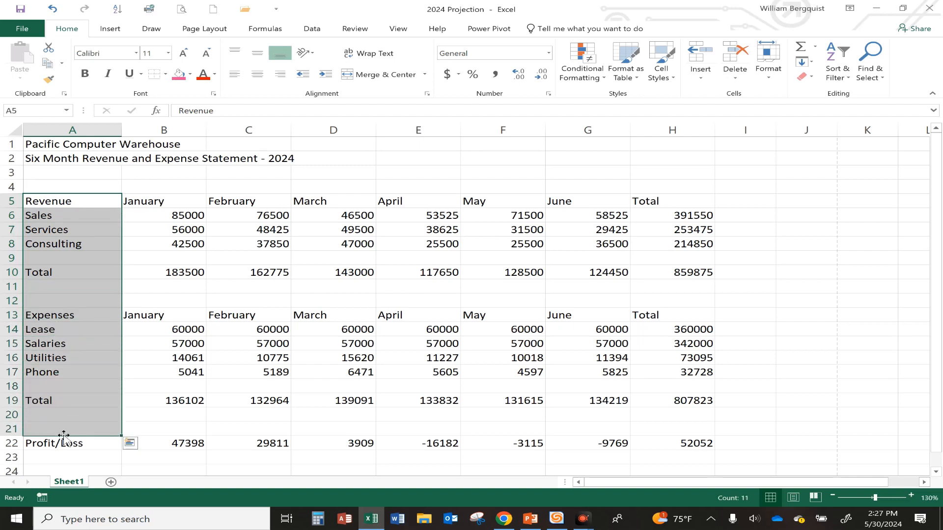
left_click(49, 242)
left_click_drag(46, 199, 66, 439)
left_click(768, 64)
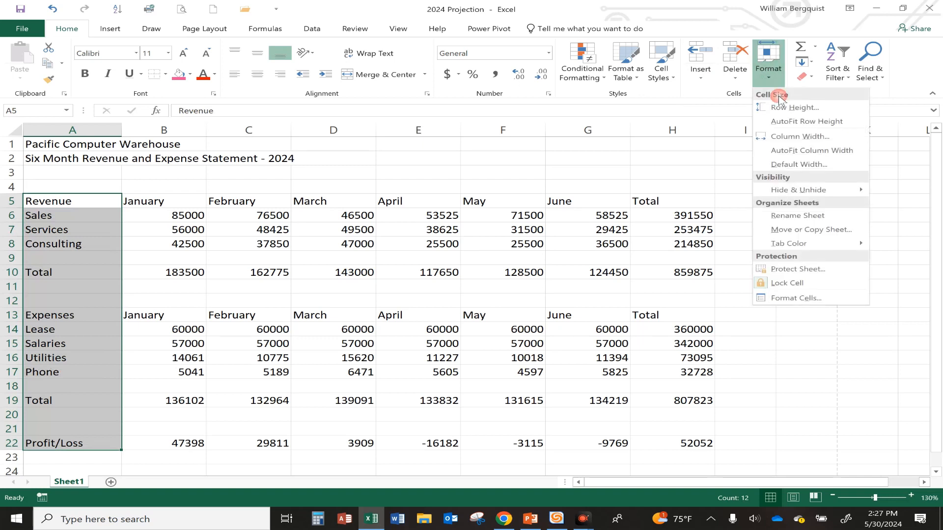
left_click(788, 108)
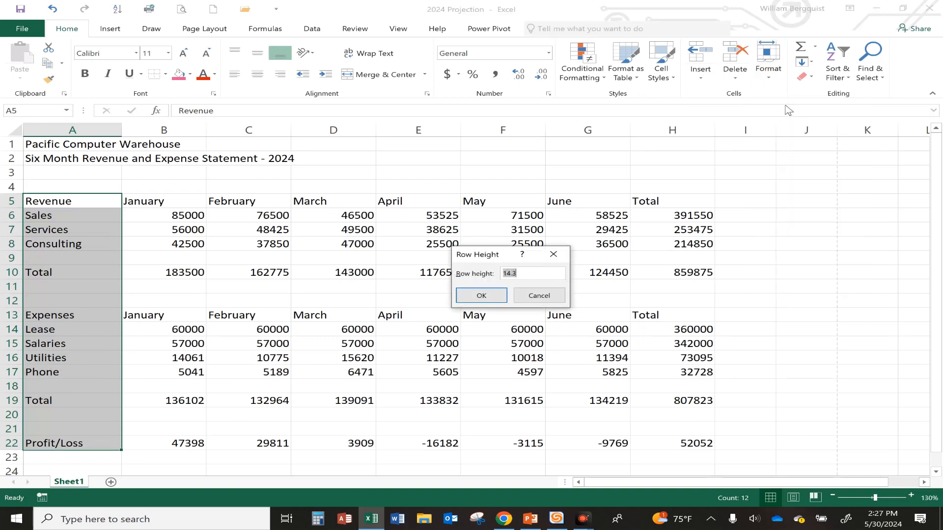
type("20")
key("Return")
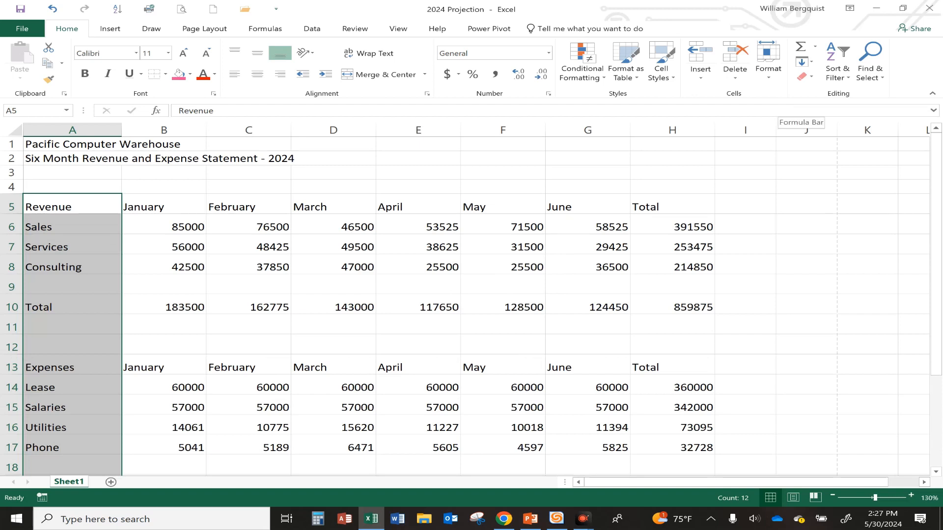
left_click(555, 297)
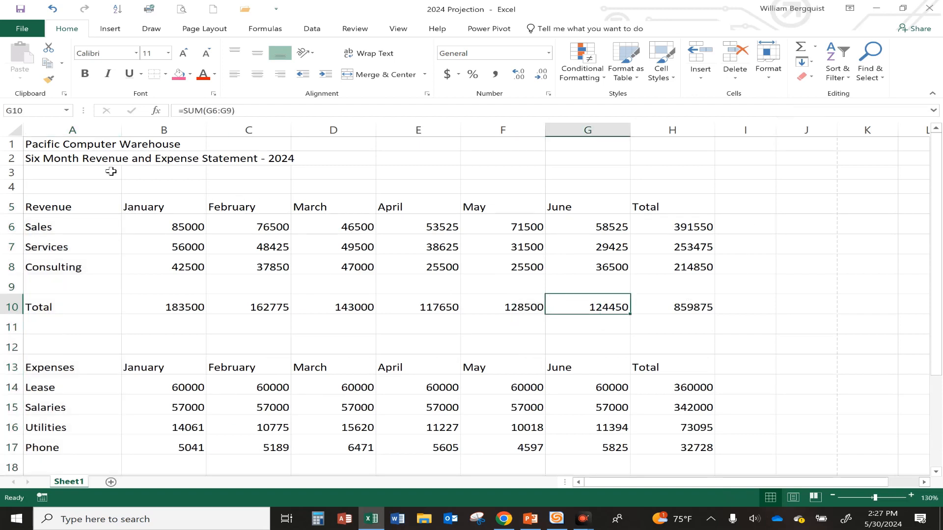
Widen the January through Total columns, B to H, equally through the Column Width setting
left_click_drag(147, 130, 392, 129)
left_click(313, 222)
left_click_drag(171, 205, 661, 205)
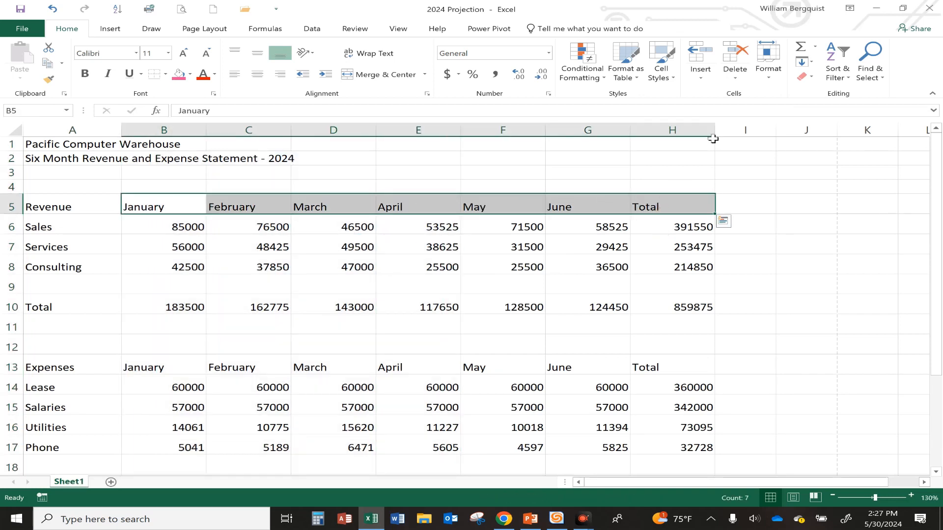
left_click(768, 64)
left_click(792, 137)
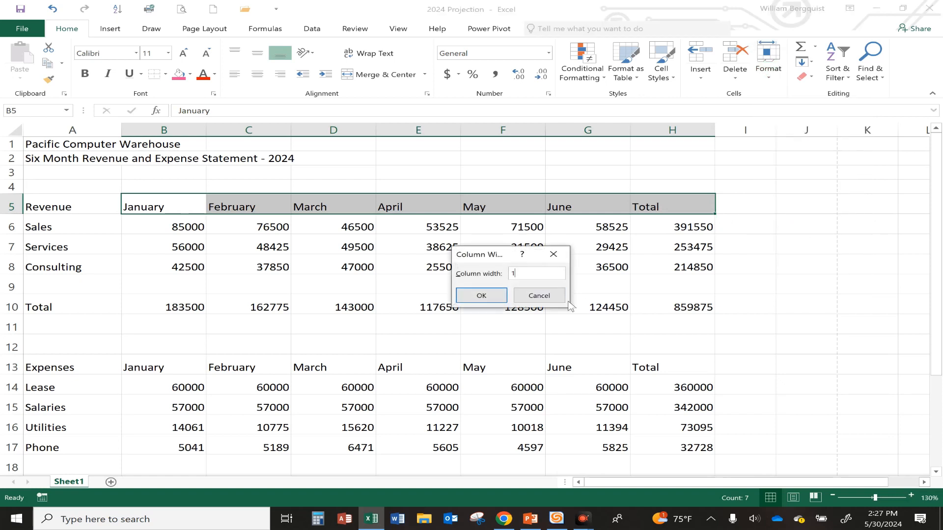
key("Return")
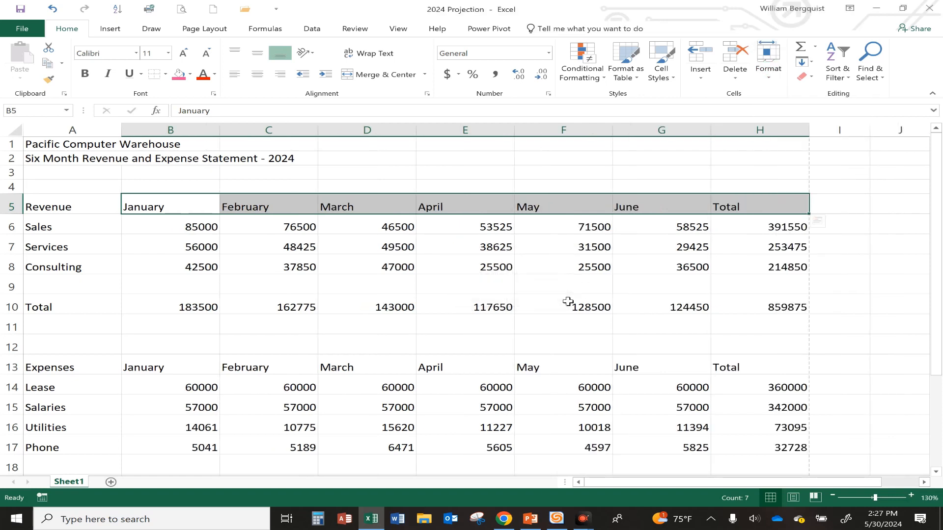
left_click(556, 303)
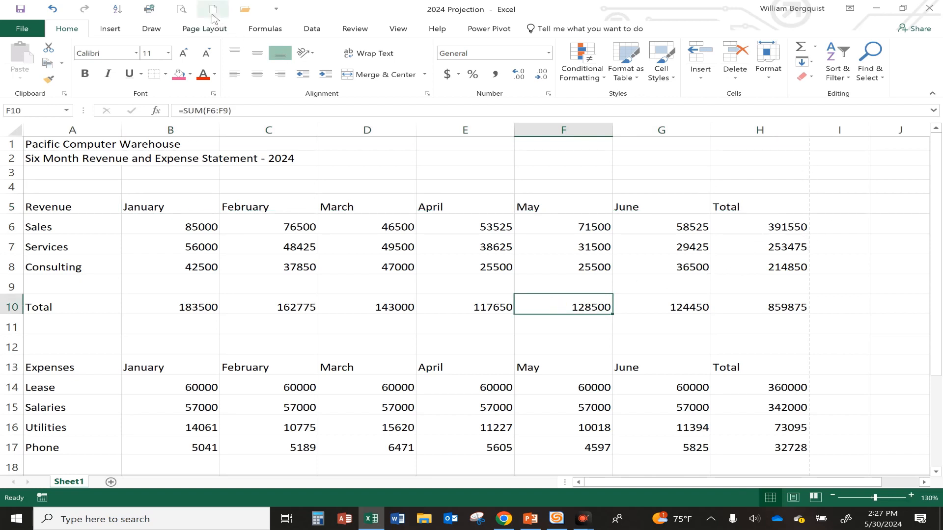
Check the resized rows and columns in Print Preview, return to the sheet and save the workbook
left_click(181, 9)
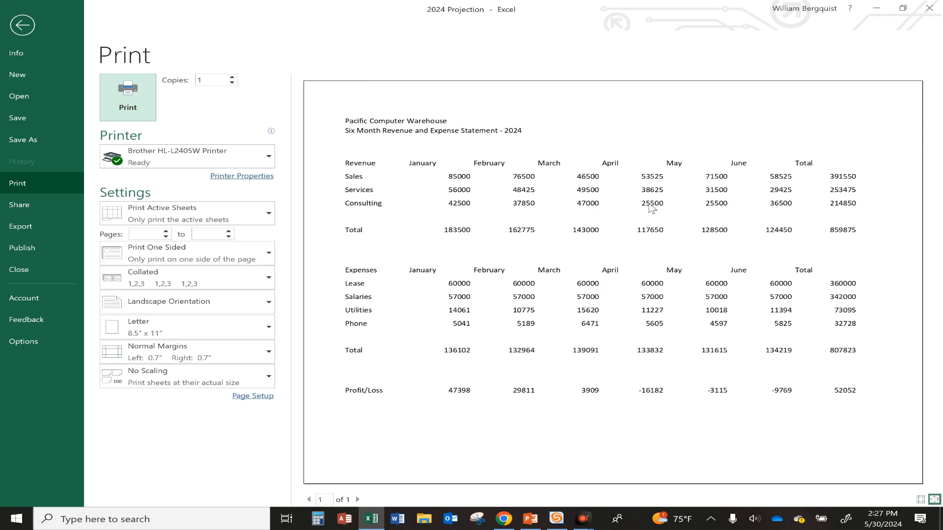
left_click(19, 29)
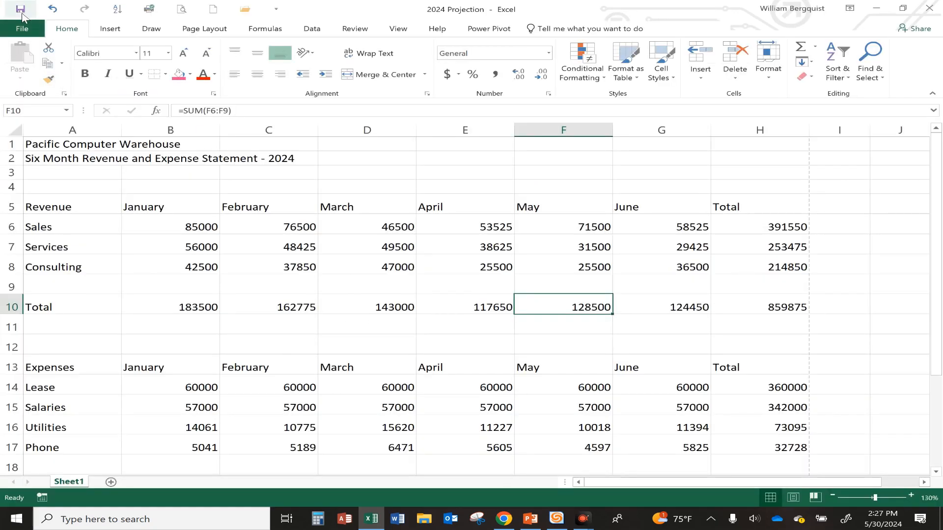
left_click(21, 11)
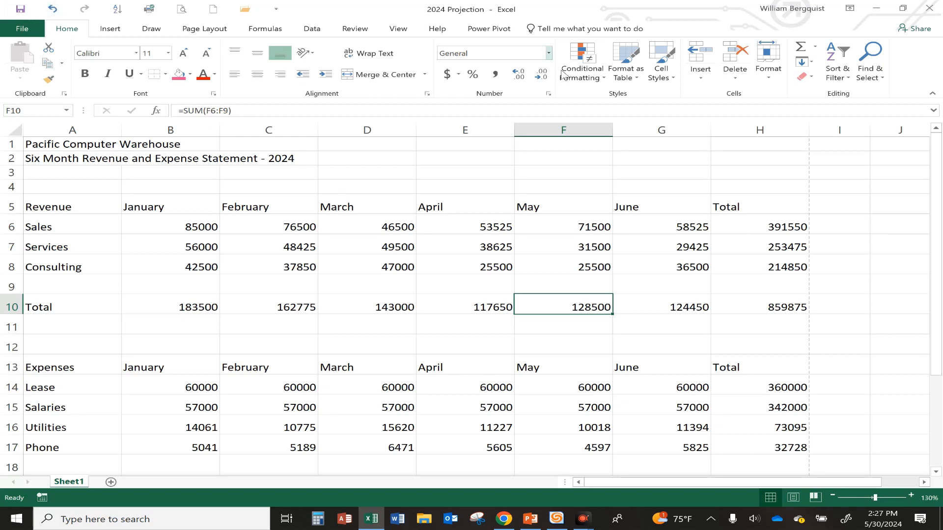
left_click(768, 79)
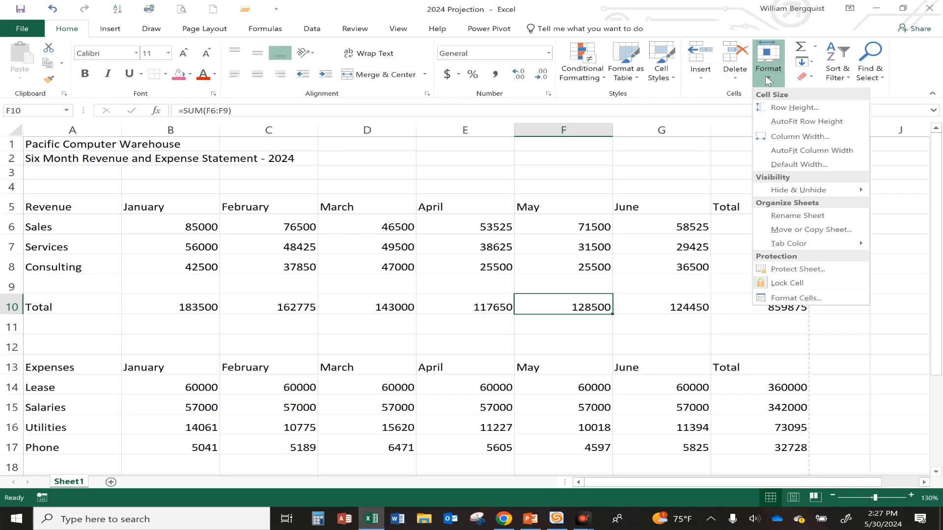
left_click(102, 230)
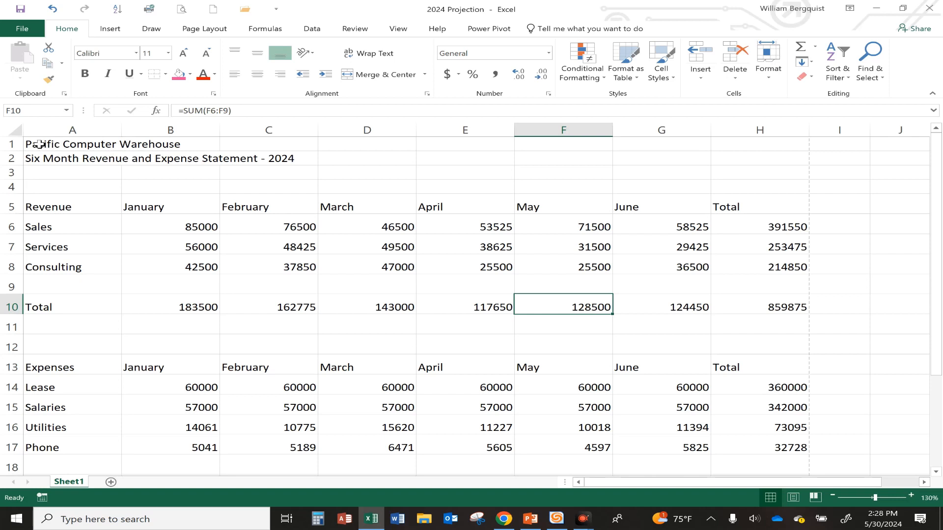
Merge and center the title Pacific Computer Warehouse across A1:H1 and make it bold at font size 22
left_click_drag(39, 144, 753, 144)
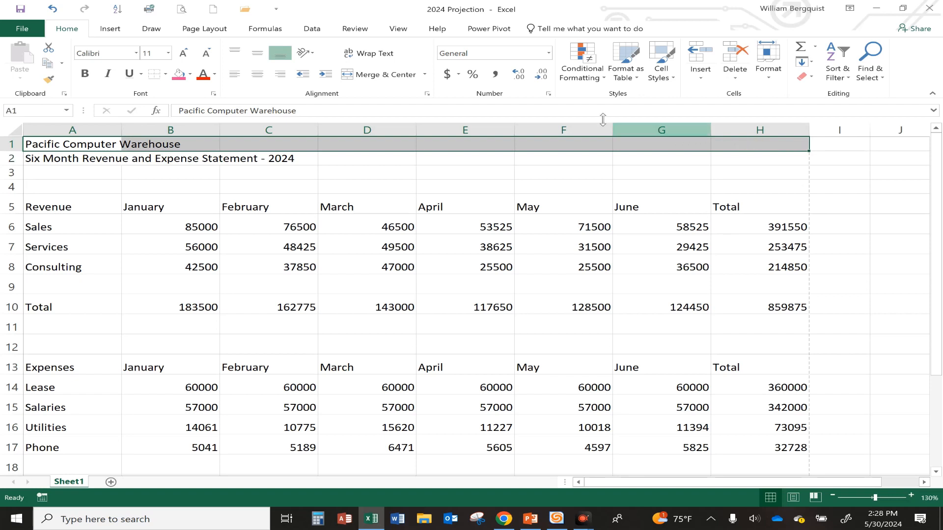
left_click(388, 76)
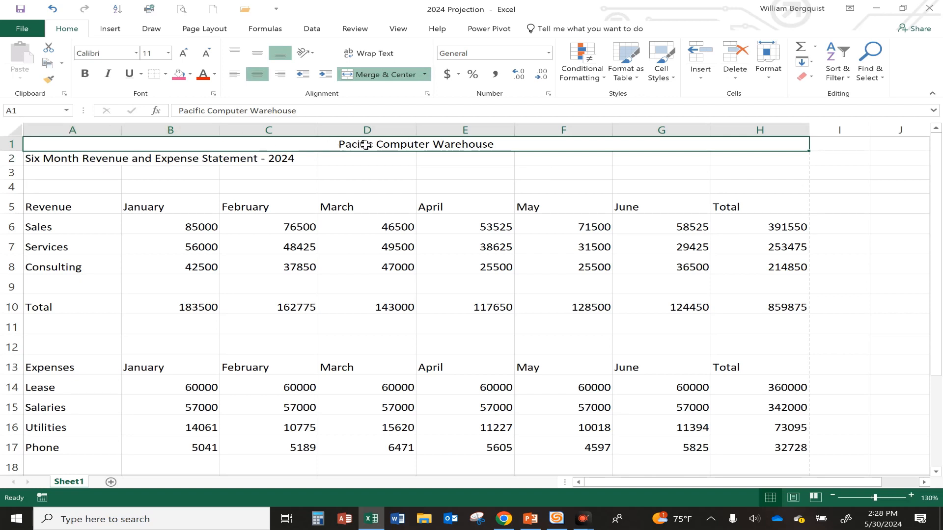
left_click(168, 53)
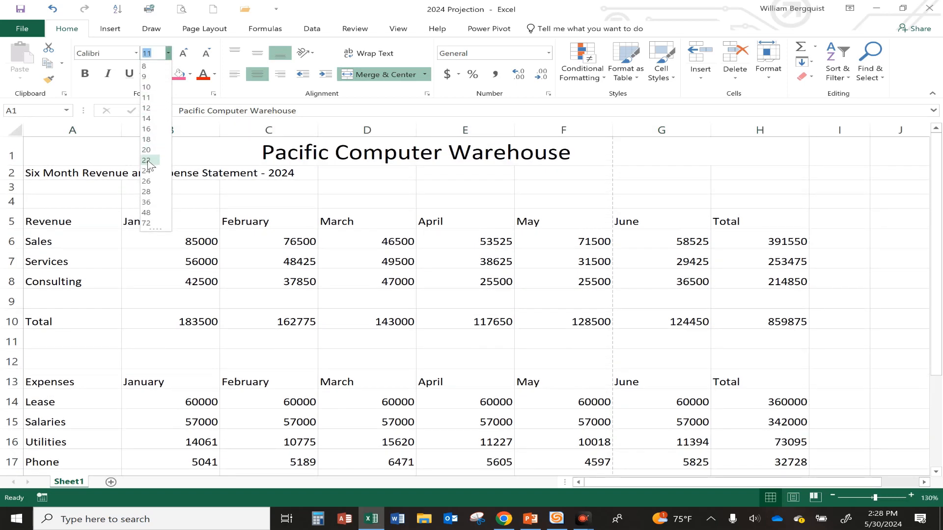
left_click(147, 161)
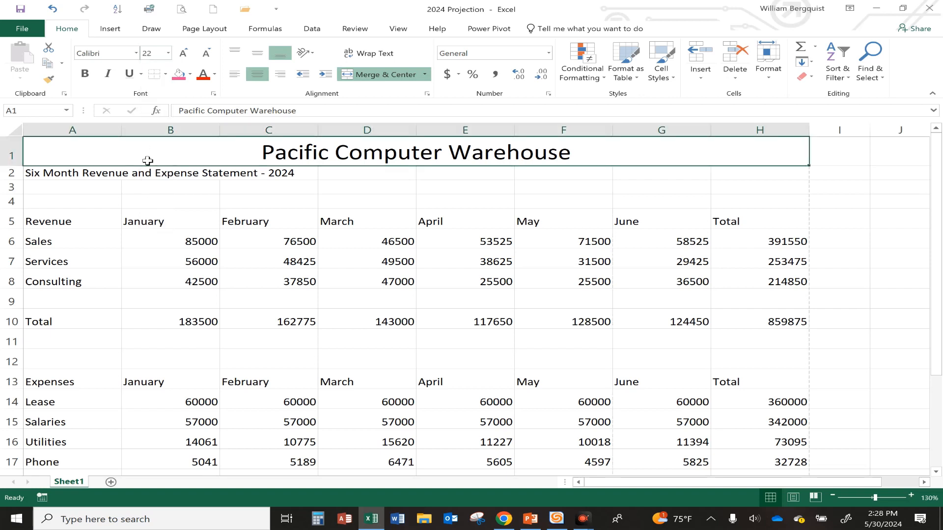
left_click(85, 74)
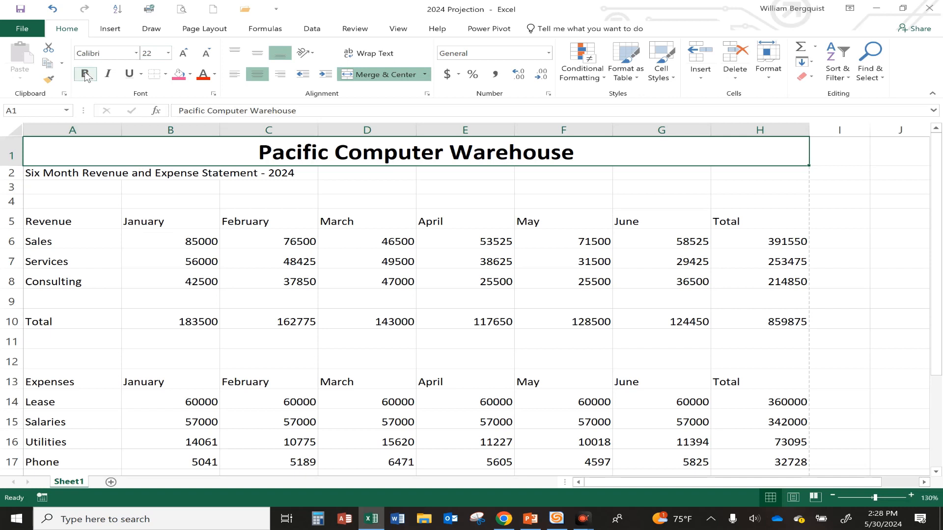
Give the merged title in row 1 a blue theme fill and white font color
left_click(190, 74)
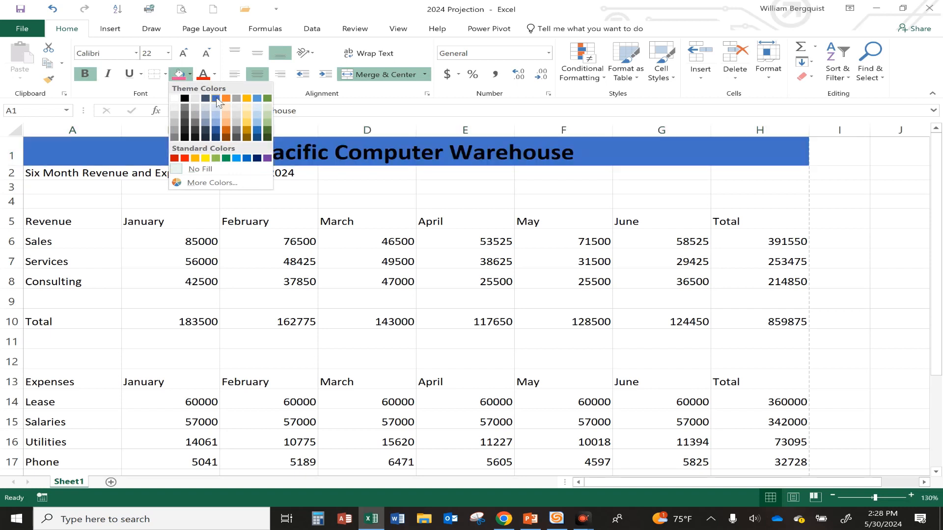
left_click(217, 98)
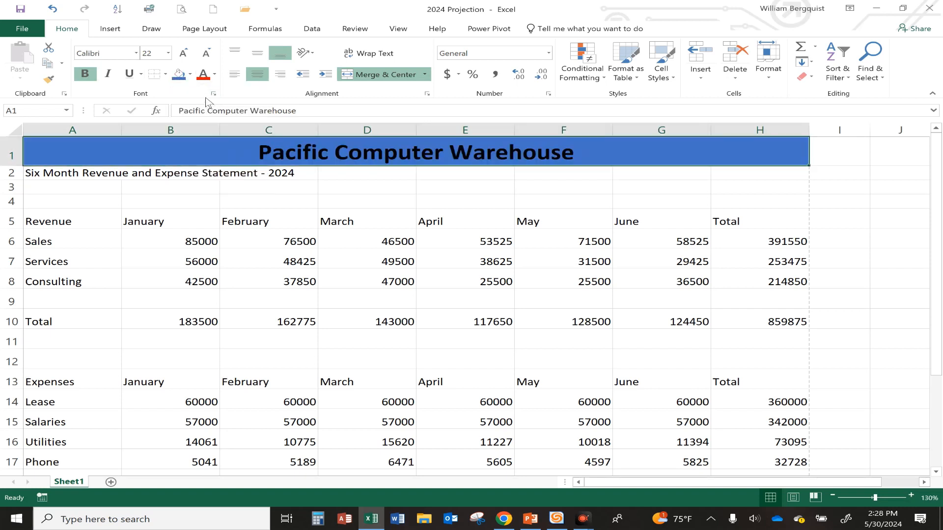
left_click(215, 74)
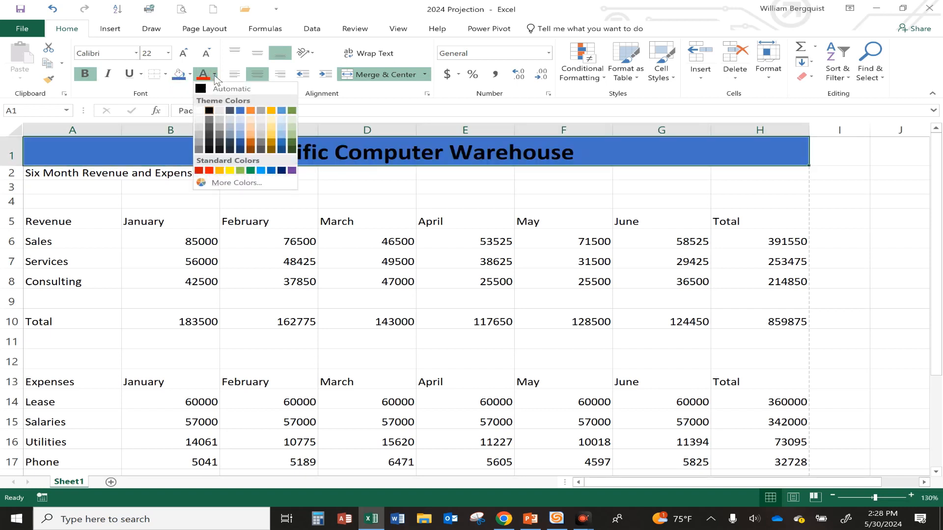
left_click(198, 113)
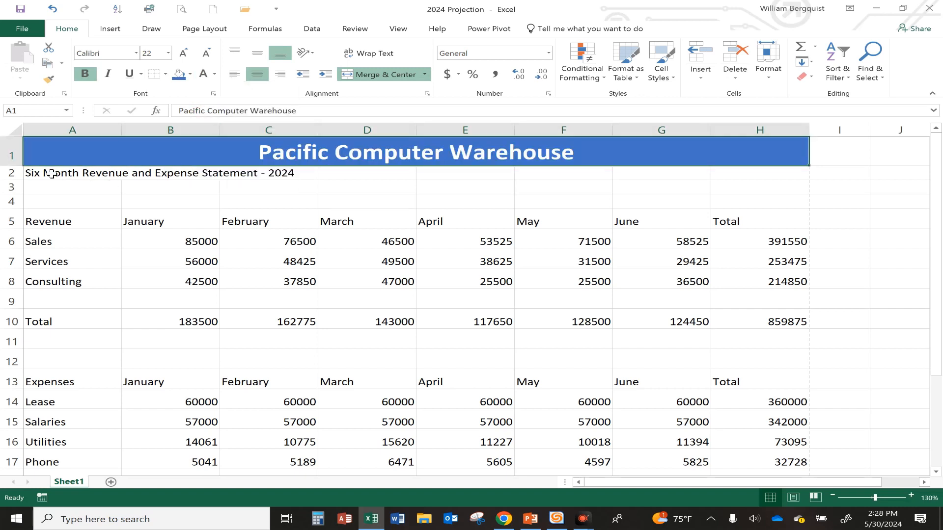
Merge and center the subtitle Six Month Revenue and Expense Statement - 2024 across A2:H2 and make it bold at font size 16
left_click_drag(34, 172, 729, 175)
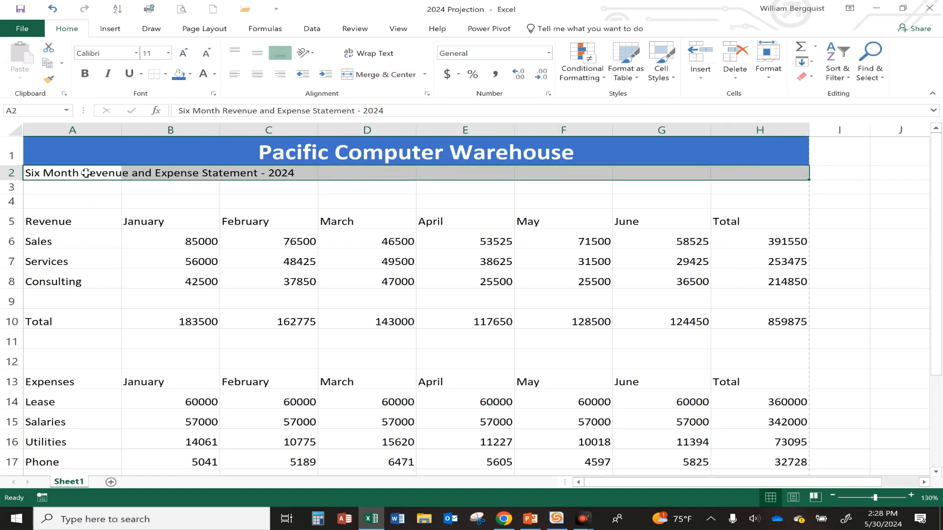
left_click_drag(68, 172, 737, 174)
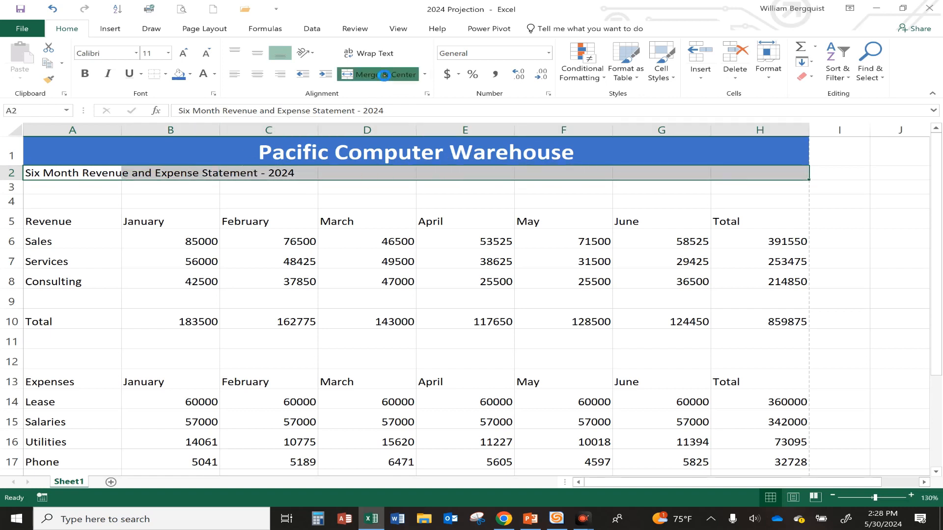
left_click(377, 75)
left_click(168, 53)
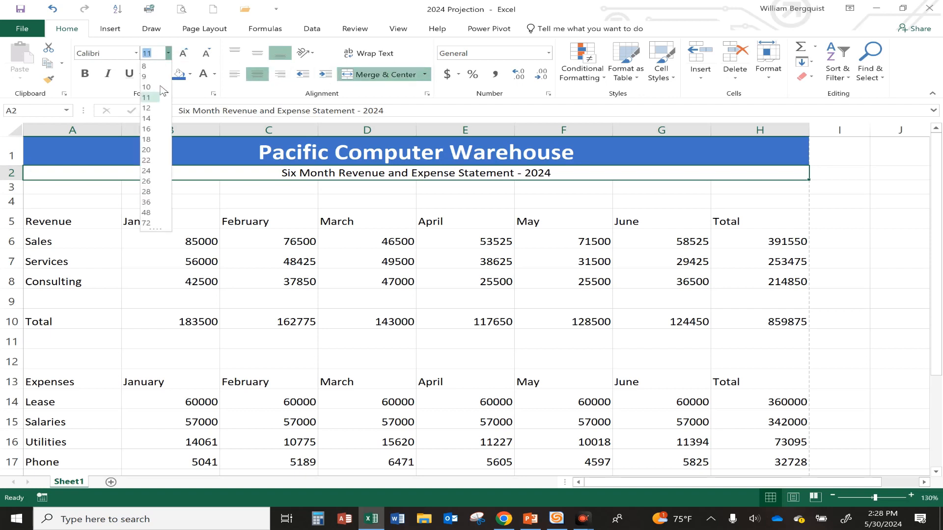
left_click(150, 129)
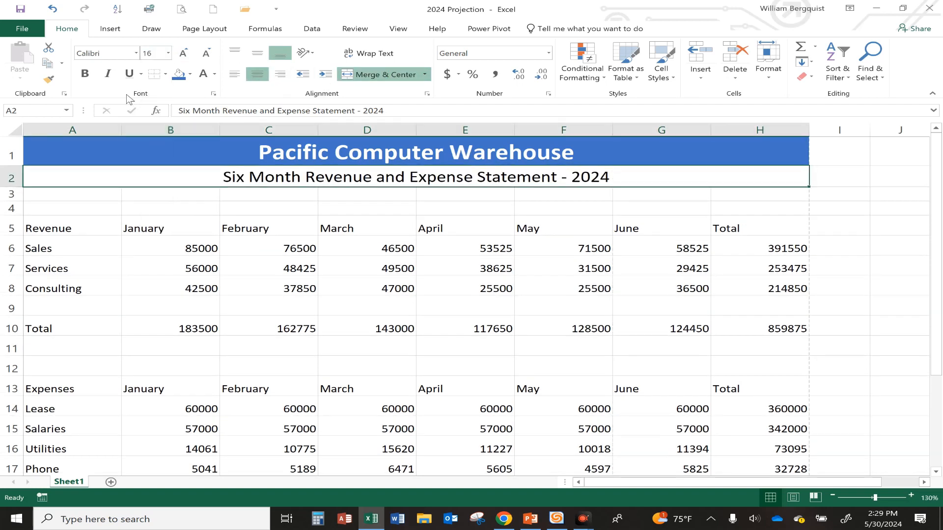
left_click(86, 73)
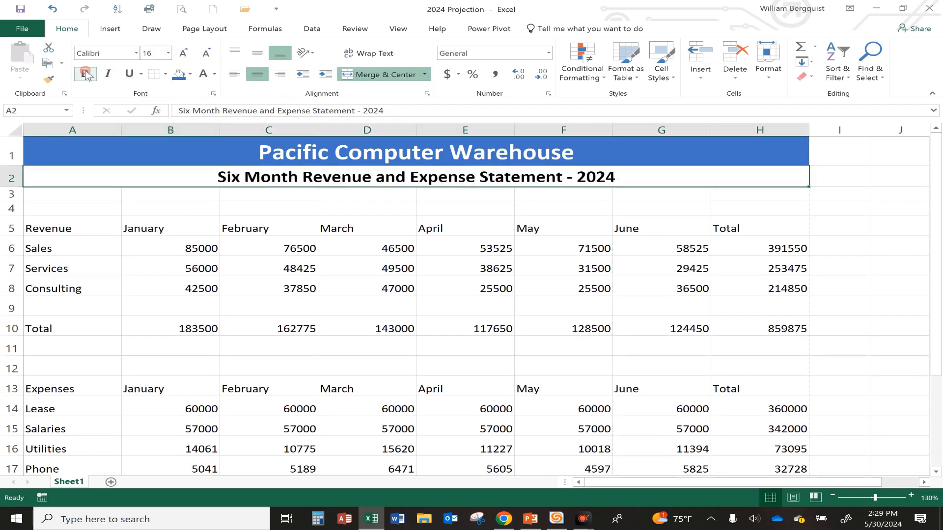
Apply the same blue fill and white font color to the merged subtitle in row 2
left_click(178, 74)
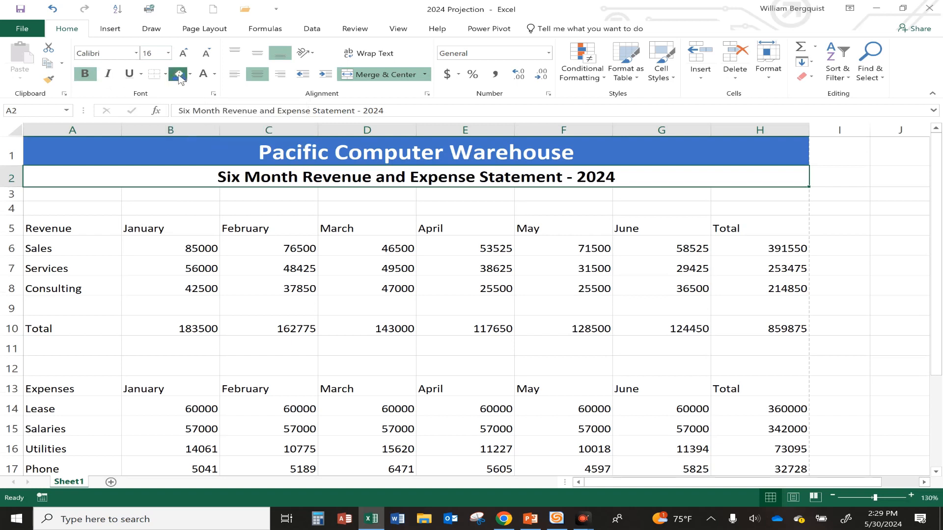
left_click(205, 76)
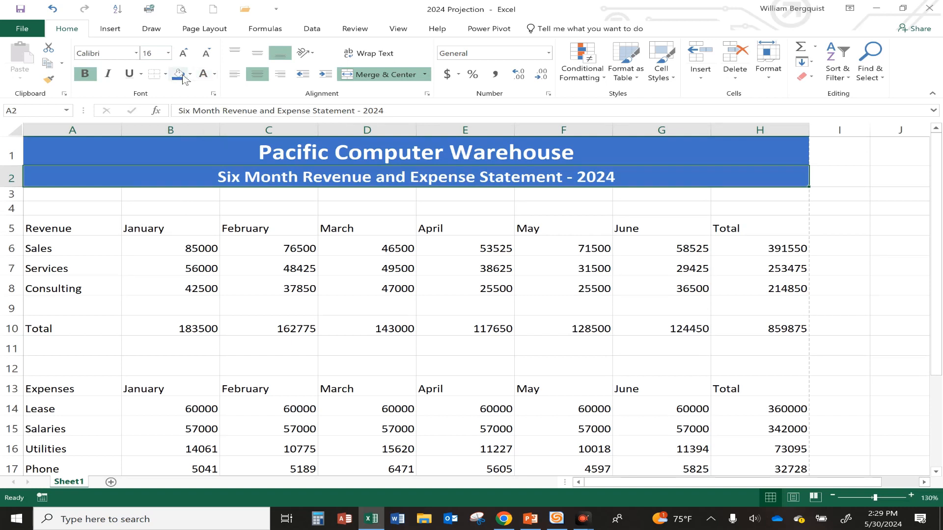
left_click(190, 74)
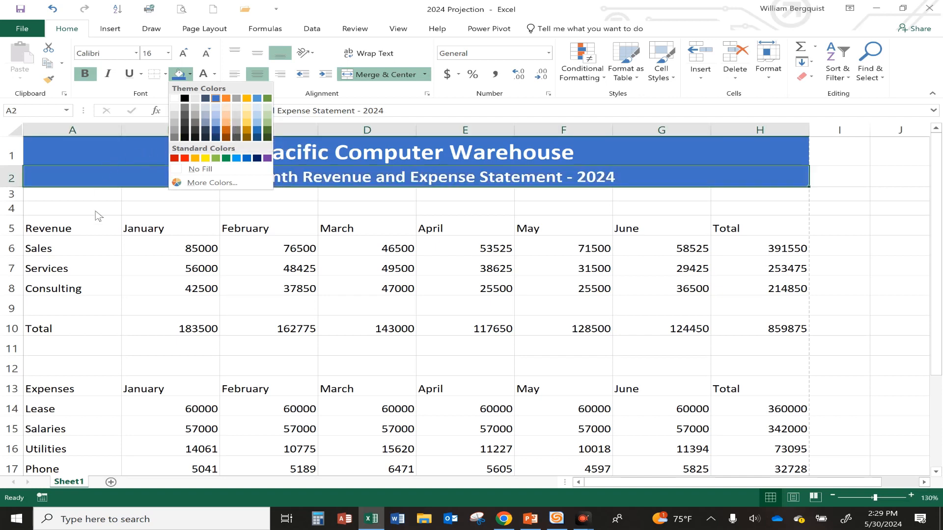
key("Escape")
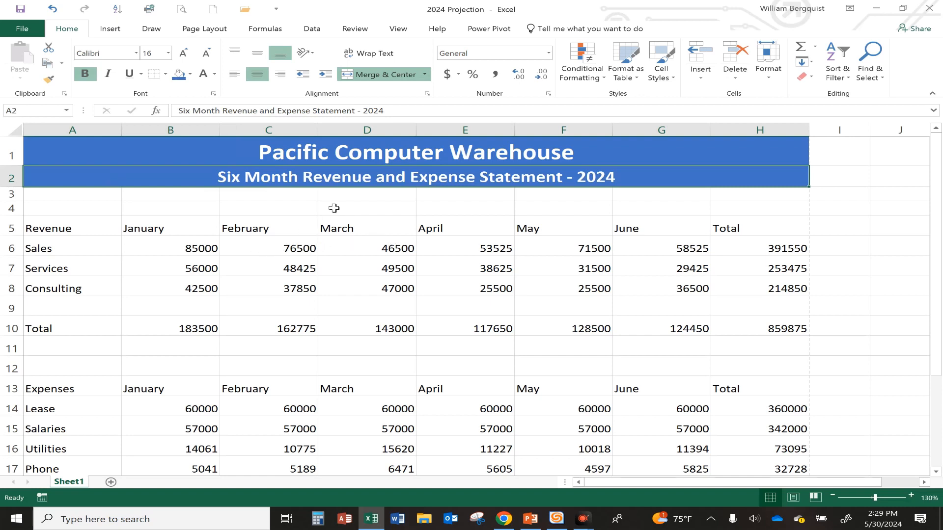
Center the Revenue and Expenses header rows A5:H5 and A13:H13 horizontally and make them bold
left_click_drag(61, 229, 194, 228)
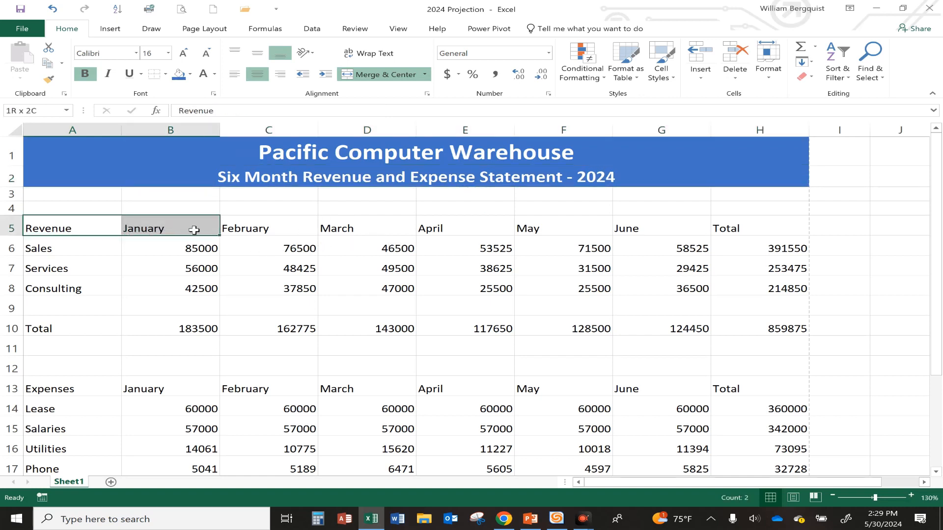
left_click(201, 267)
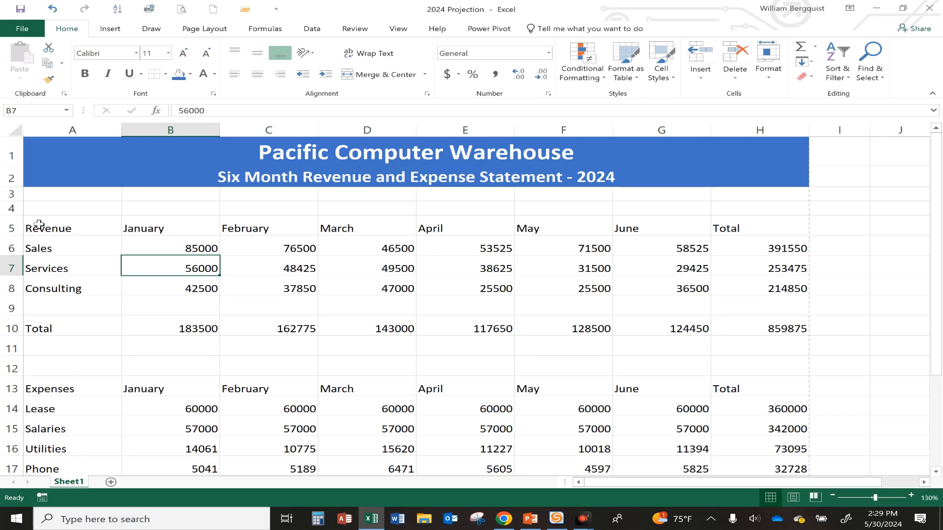
left_click_drag(39, 225, 717, 226)
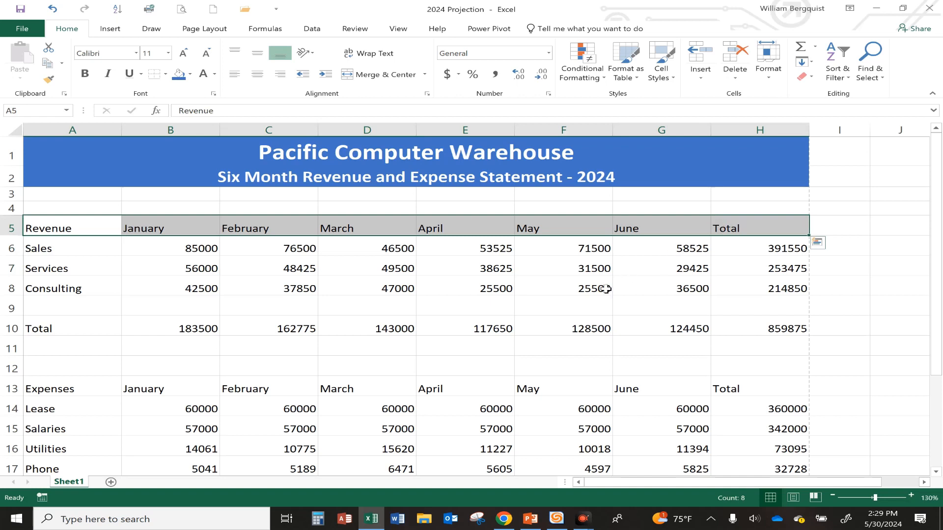
left_click_drag(72, 385, 725, 388)
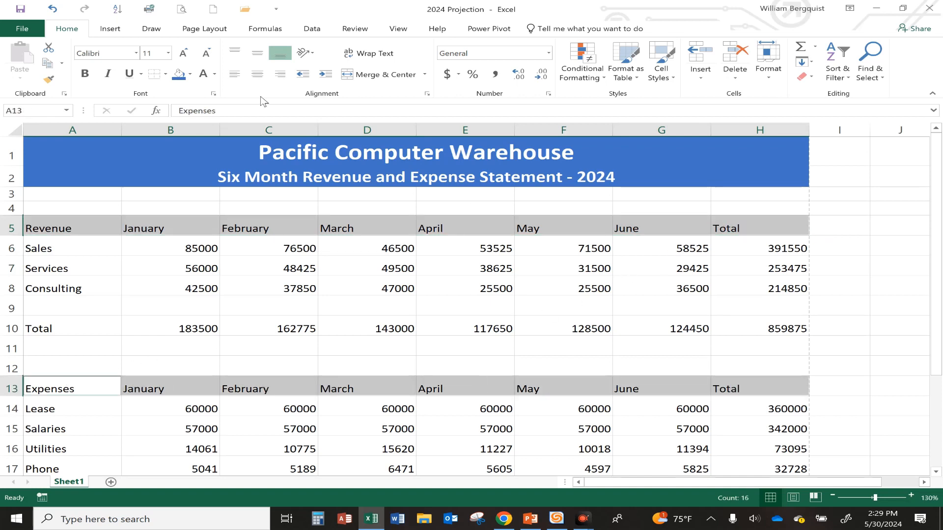
left_click(256, 76)
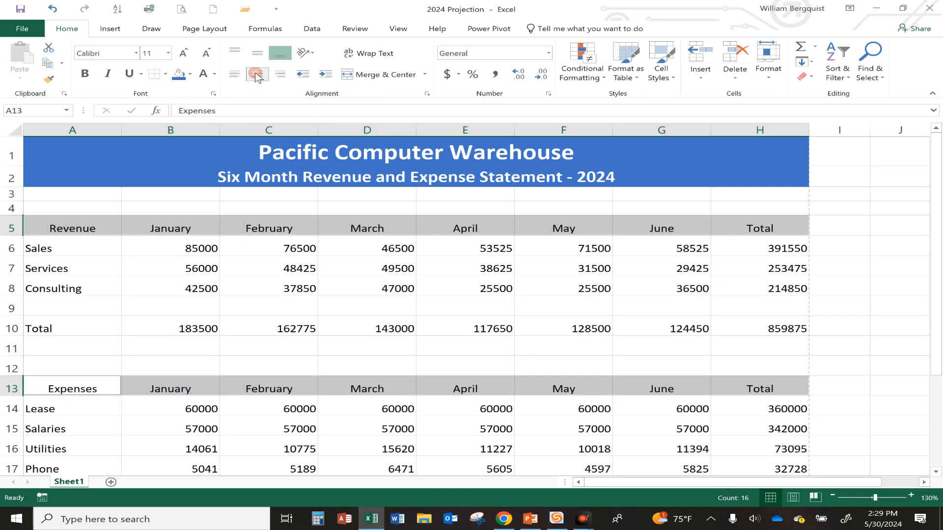
left_click(87, 74)
Give both header rows the blue fill, white font and middle vertical alignment, and check the sheet in print preview
left_click(179, 73)
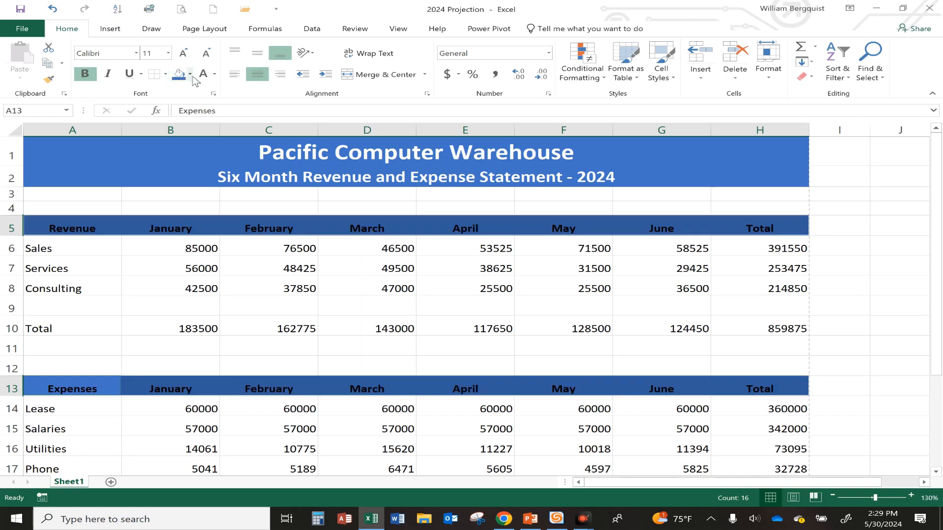
left_click(203, 75)
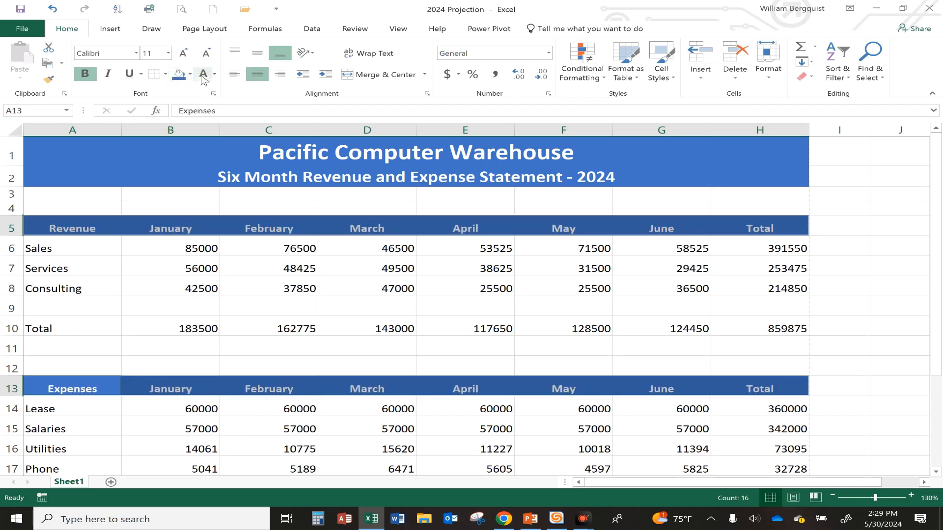
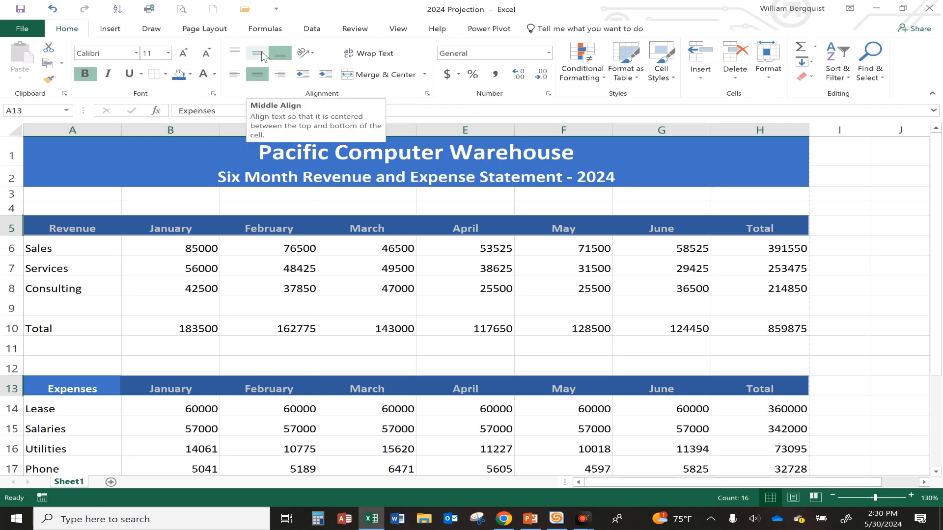
left_click(262, 56)
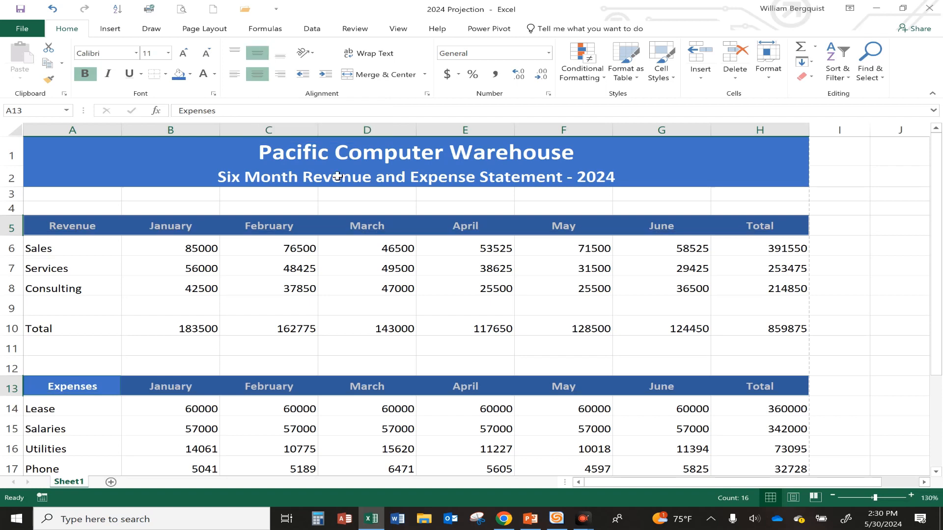
left_click(338, 270)
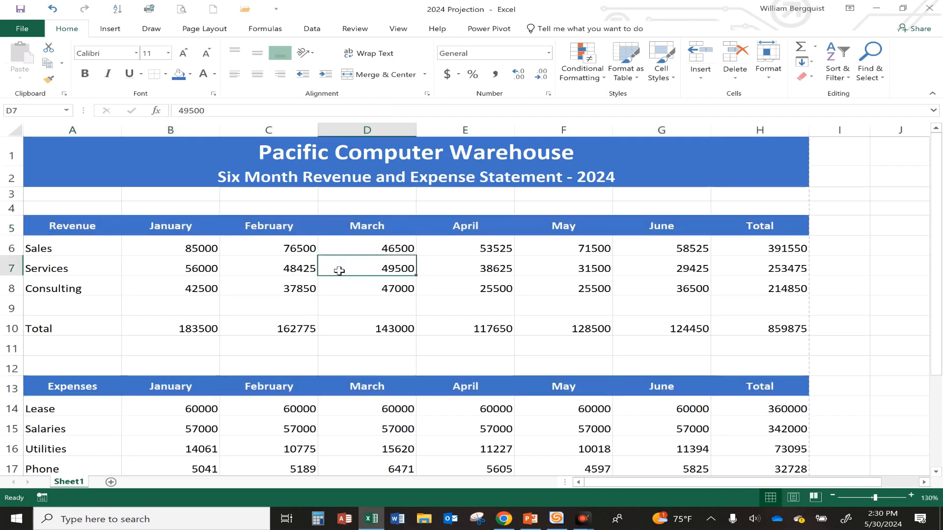
left_click(183, 11)
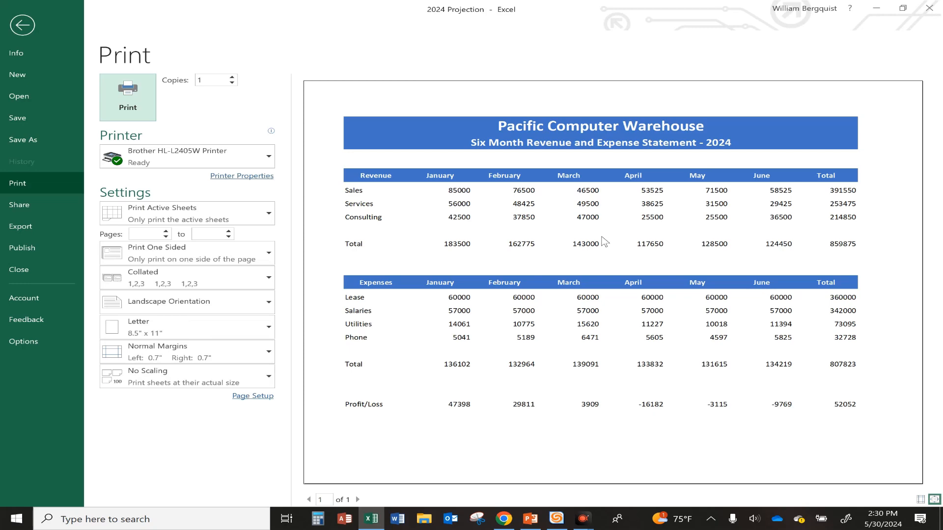
key("Escape")
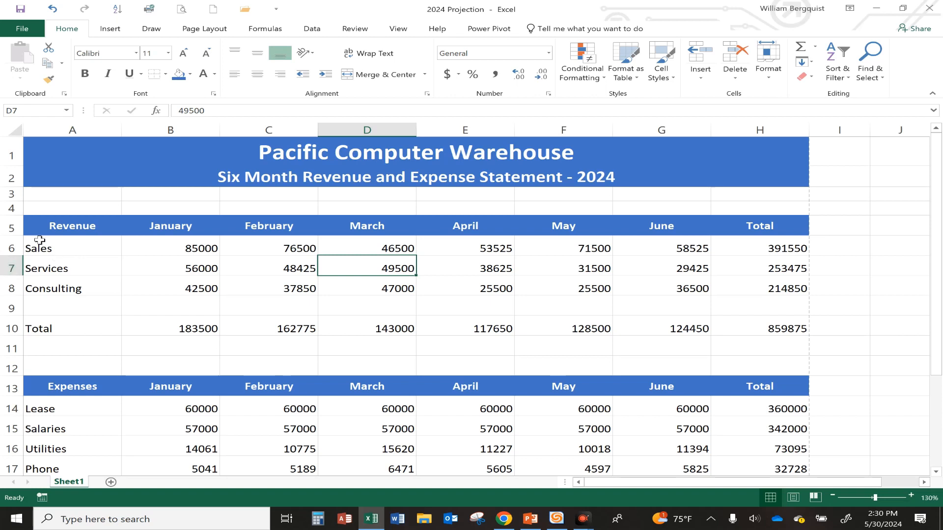
Left-align the Revenue heading in A5 and the Expenses heading in A13
left_click(80, 229)
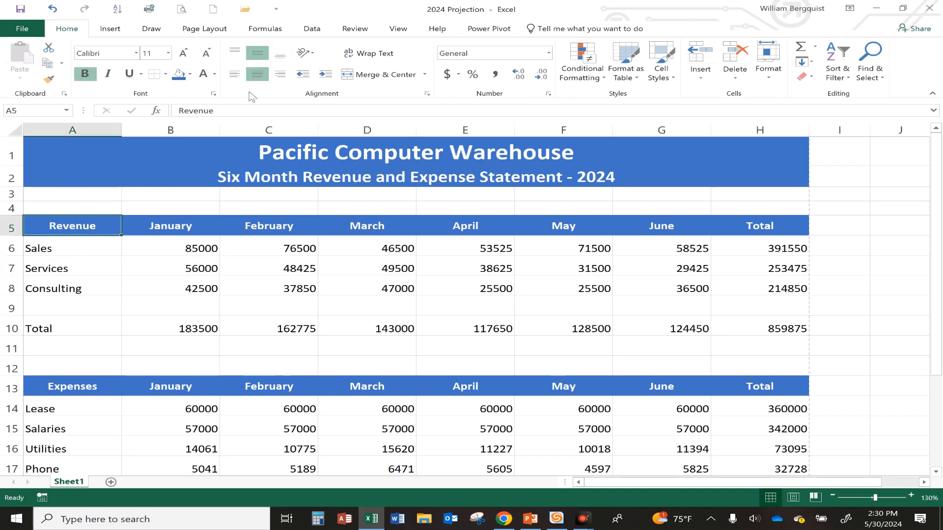
left_click(235, 75)
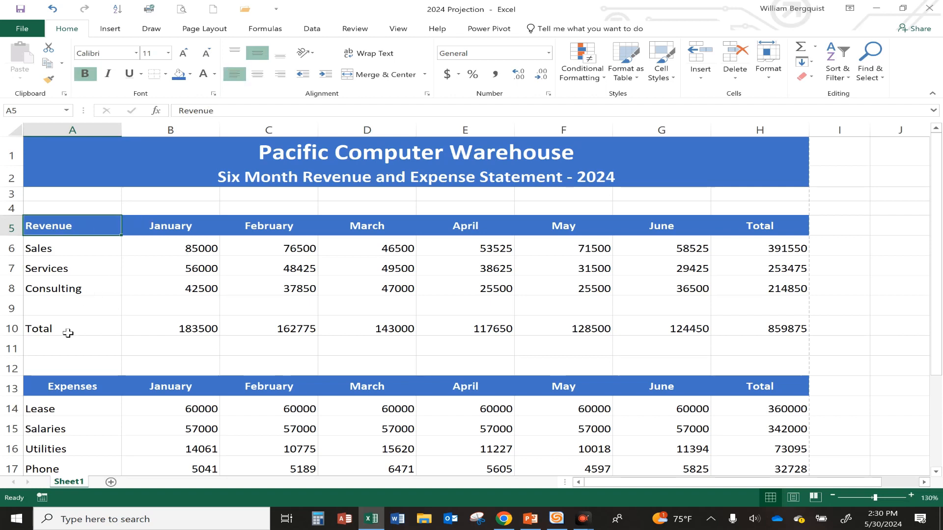
left_click(62, 390)
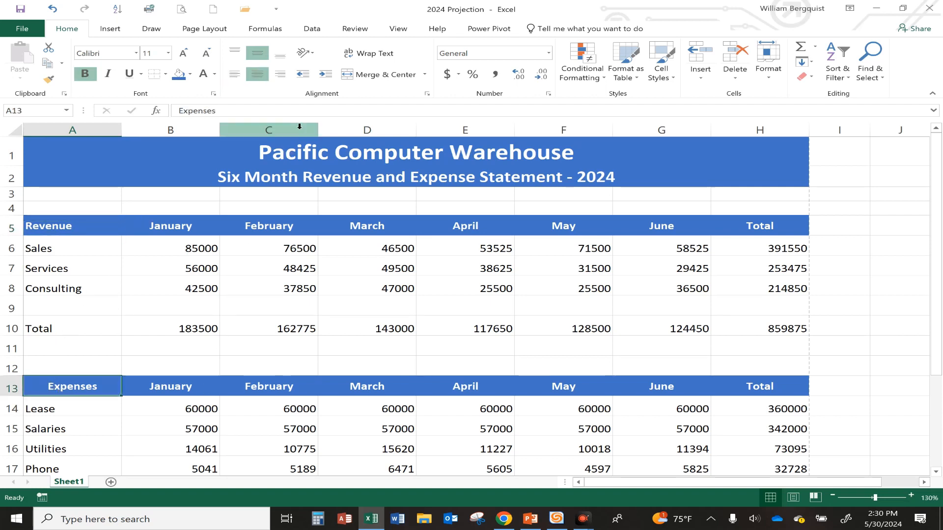
left_click(231, 76)
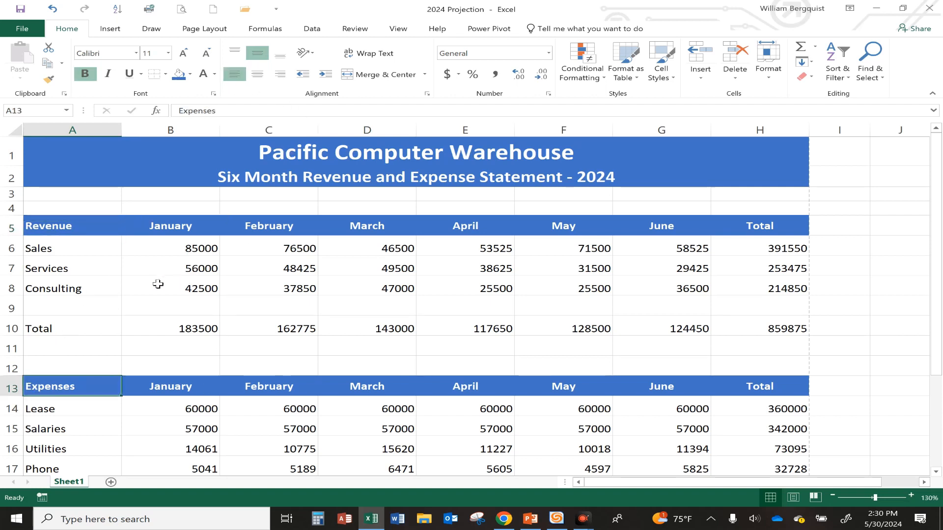
Indent and italicize the category labels Sales to Consulting in A6:A8 and Lease to Phone in A14:A17
scroll(73, 268, "down", 1)
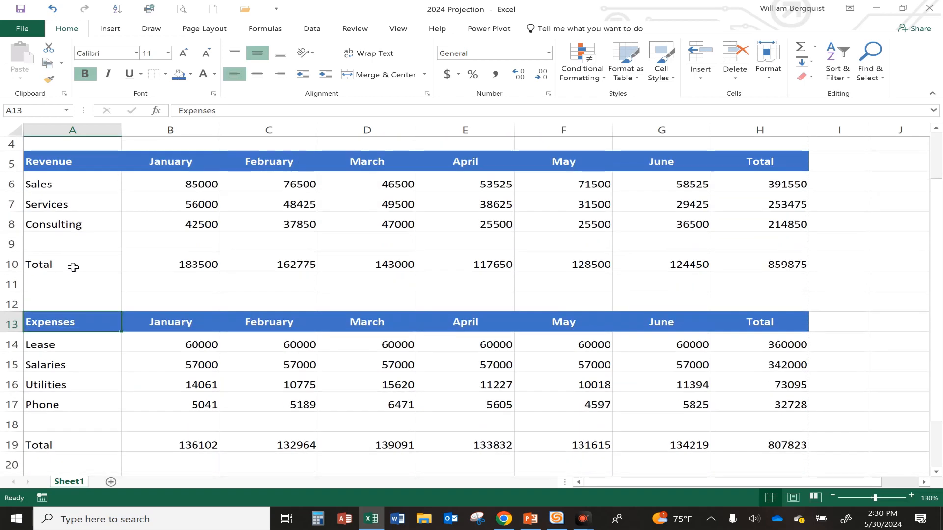
left_click_drag(74, 184, 70, 219)
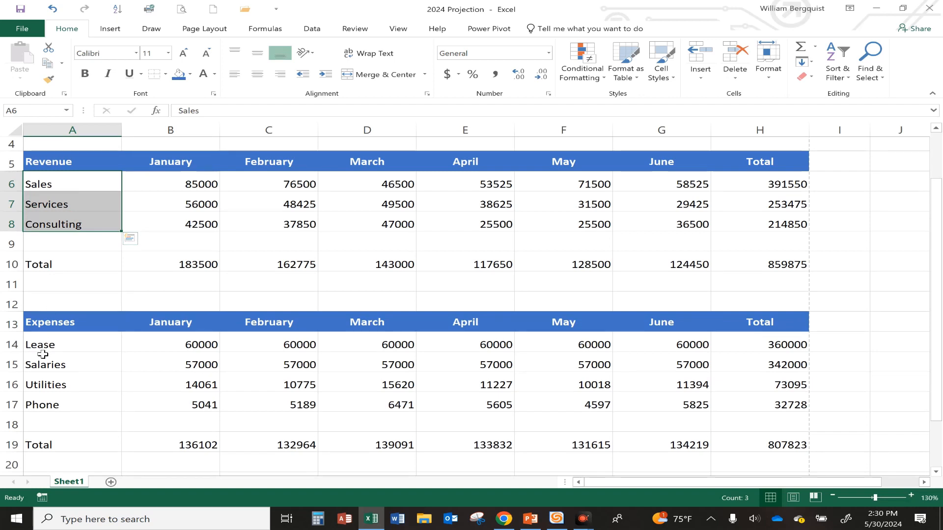
left_click_drag(49, 345, 50, 400)
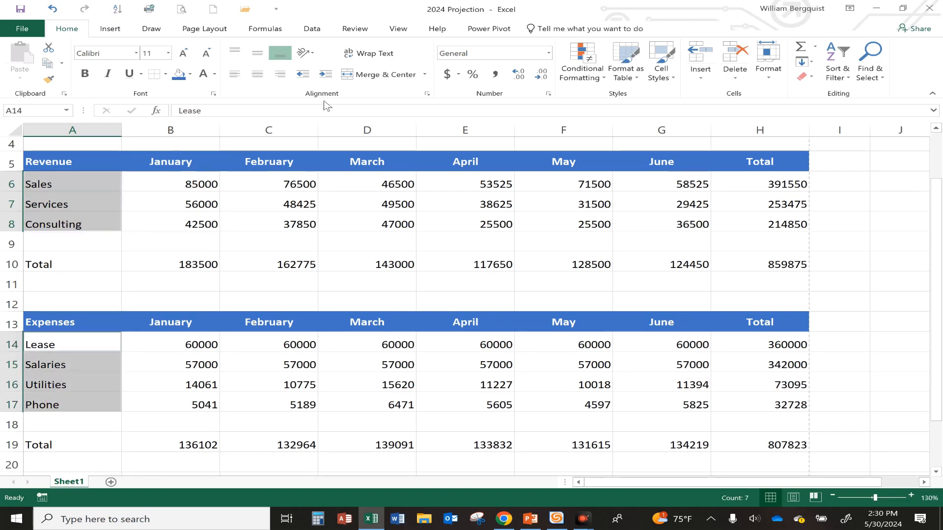
left_click(324, 74)
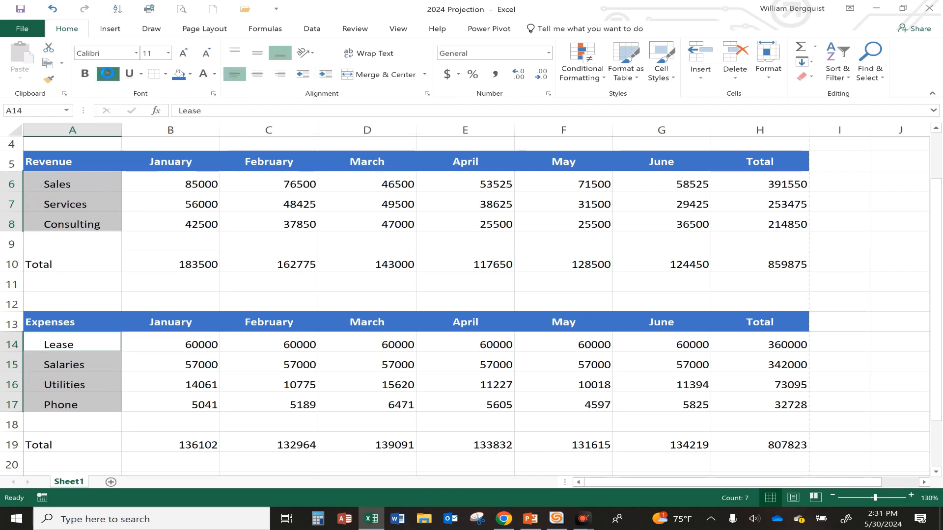
left_click(109, 76)
left_click(134, 288)
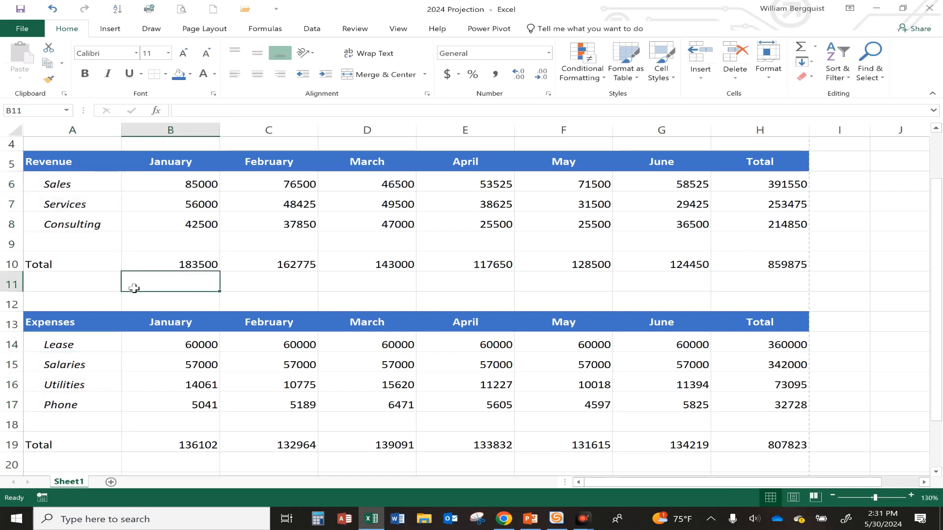
Add a bottom border to the Consulting row A8:H8 and check it in print preview
scroll(271, 303, "up", 1)
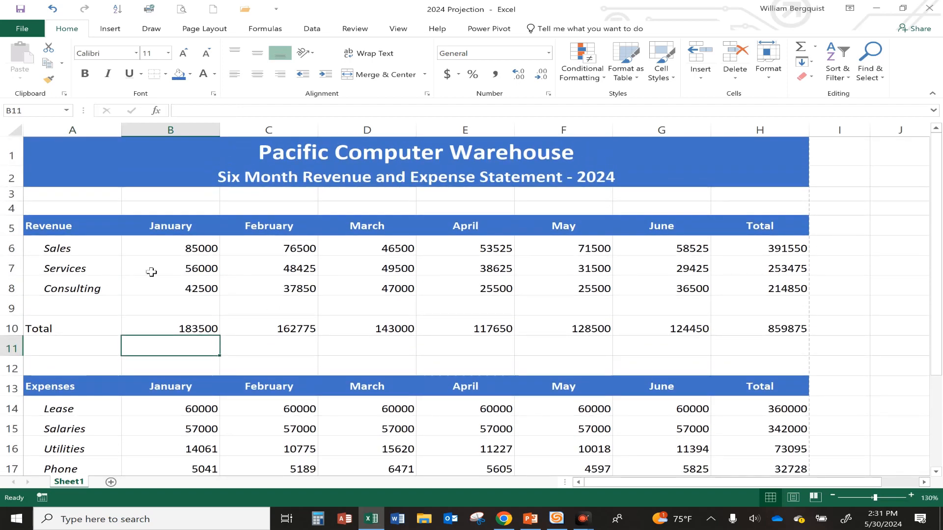
left_click_drag(59, 290, 749, 289)
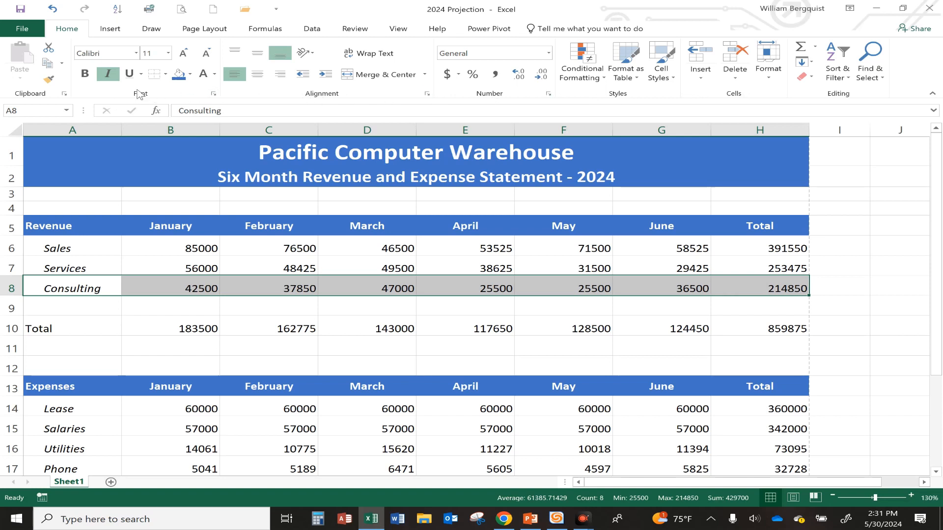
left_click(166, 74)
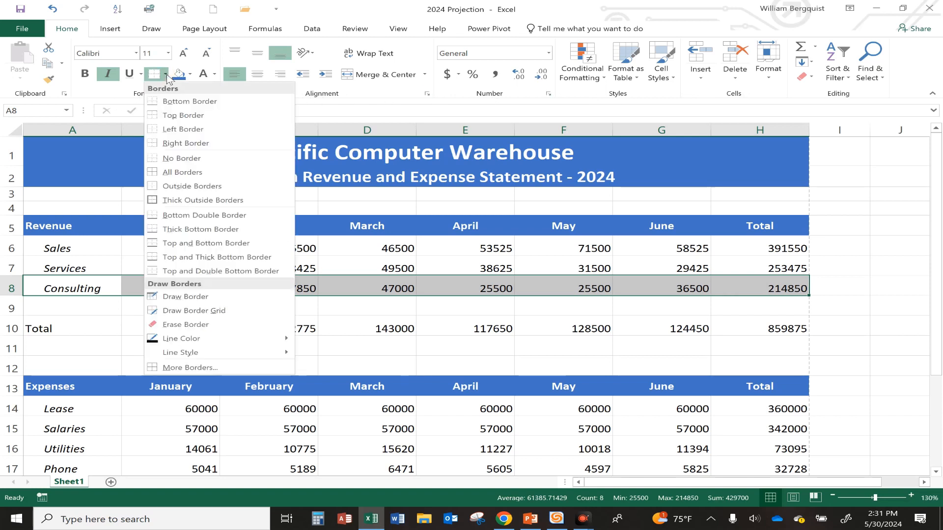
left_click(184, 105)
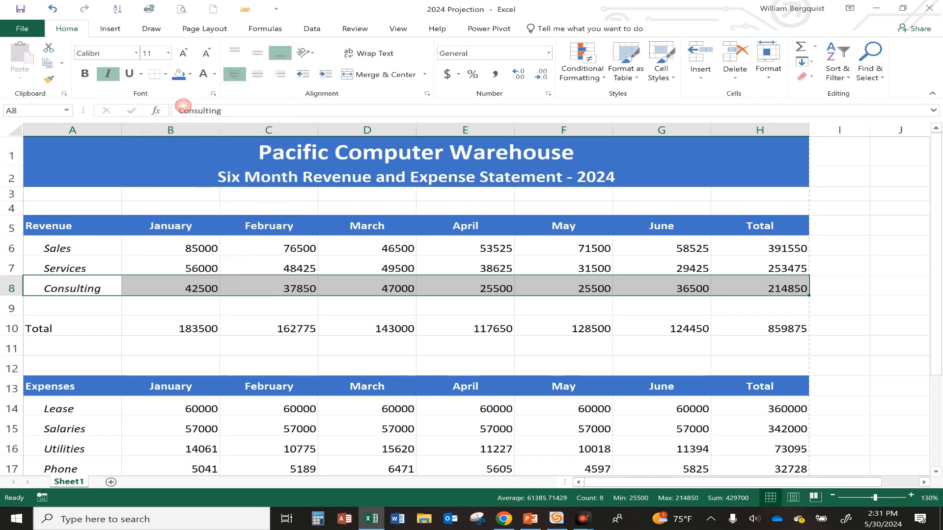
left_click(223, 326)
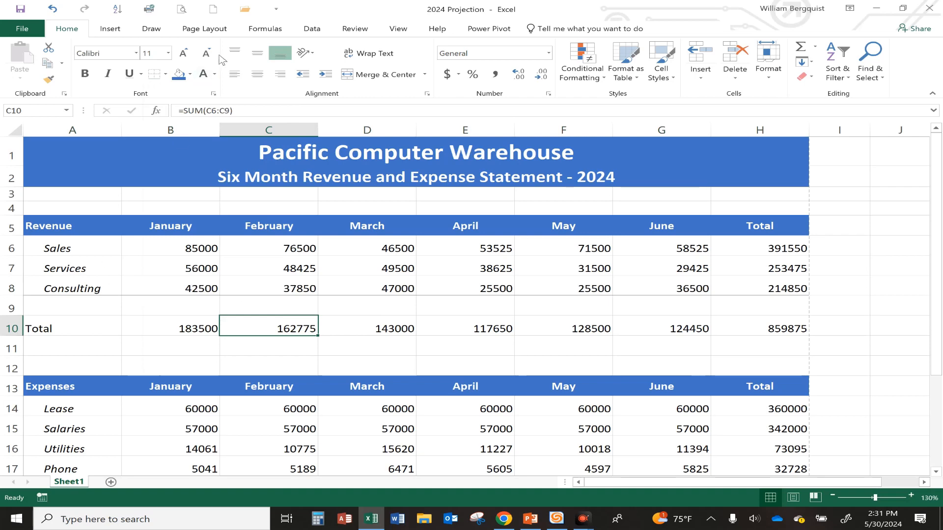
left_click(182, 9)
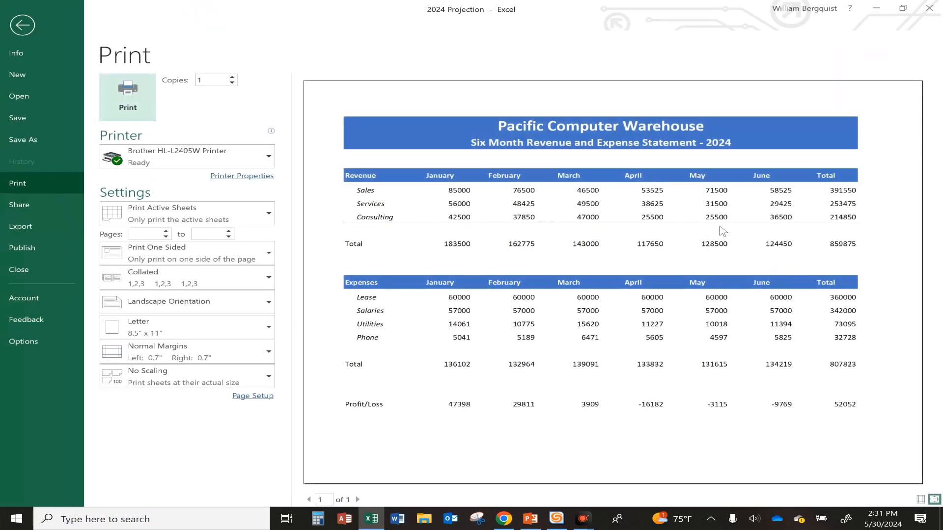
left_click(22, 25)
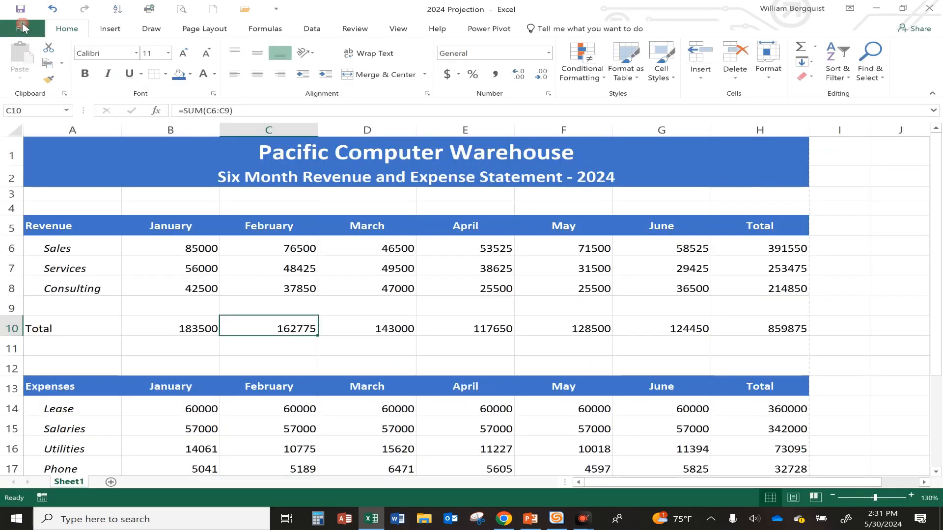
Apply a top and double bottom border to the revenue Total row A10:H10 and make it bold
left_click_drag(54, 326, 725, 330)
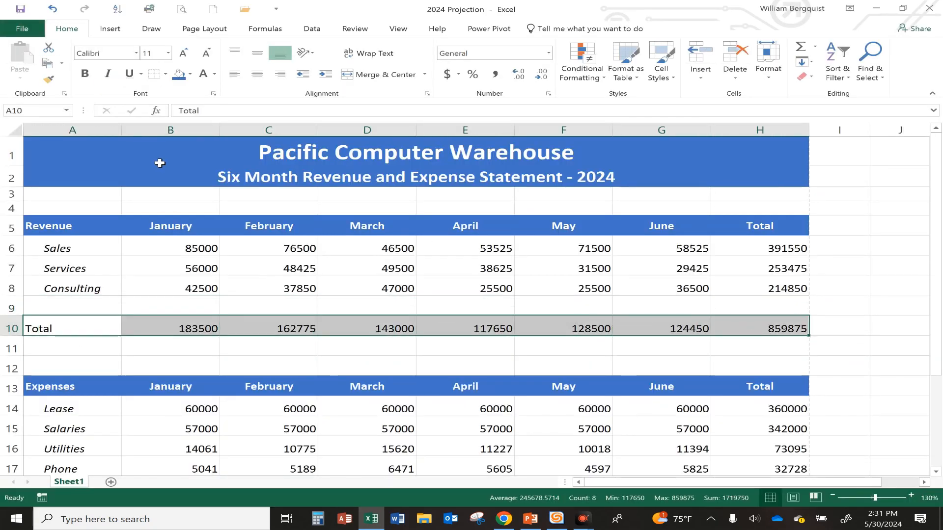
left_click(166, 75)
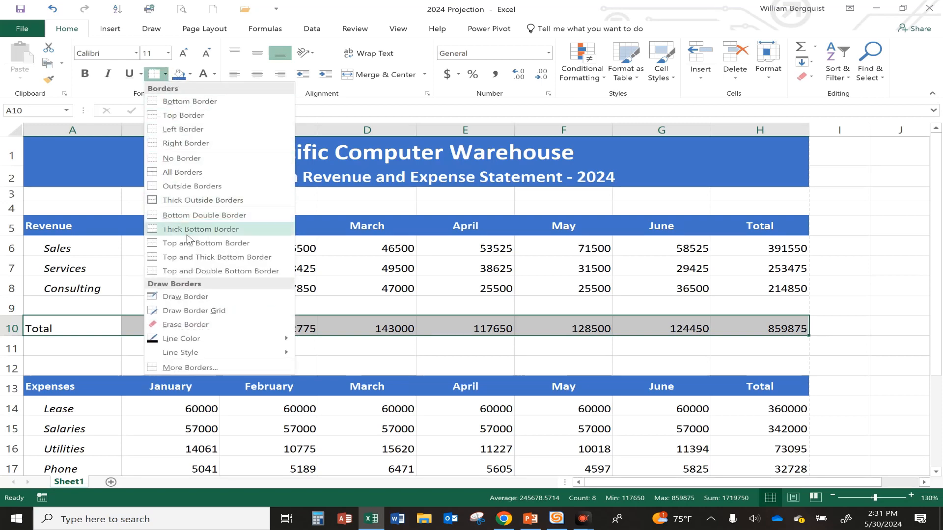
left_click(198, 270)
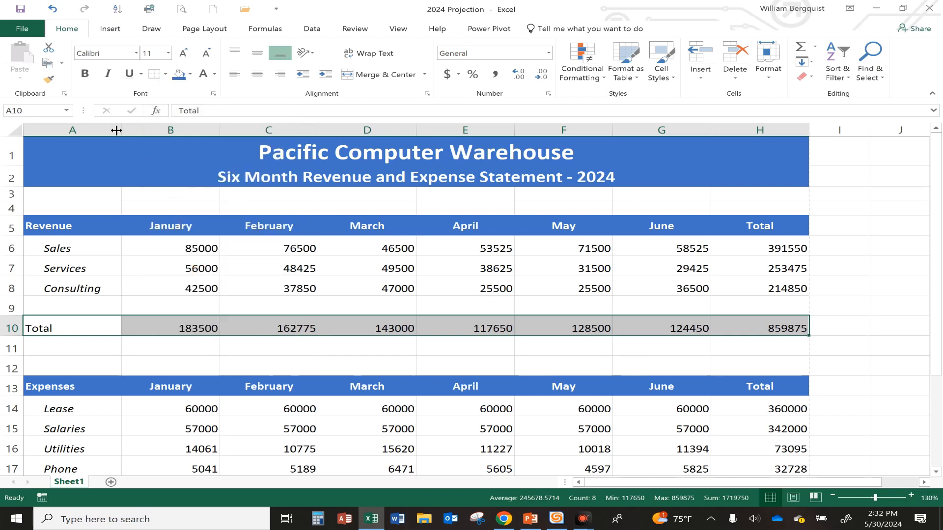
left_click(87, 76)
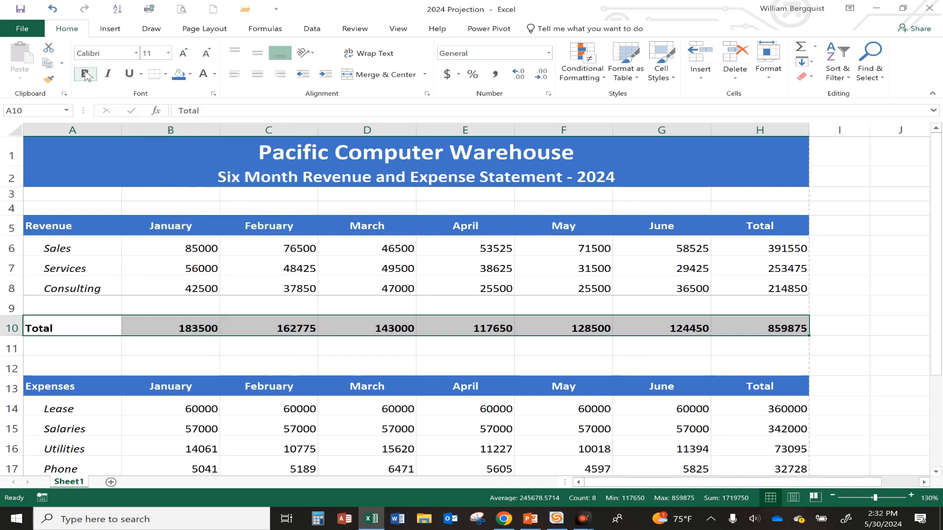
Copy the formatting of the revenue Total row A10:H10 to the expenses Total row A19:H19 and the Profit/Loss row A22:H22
scroll(285, 257, "down", 2)
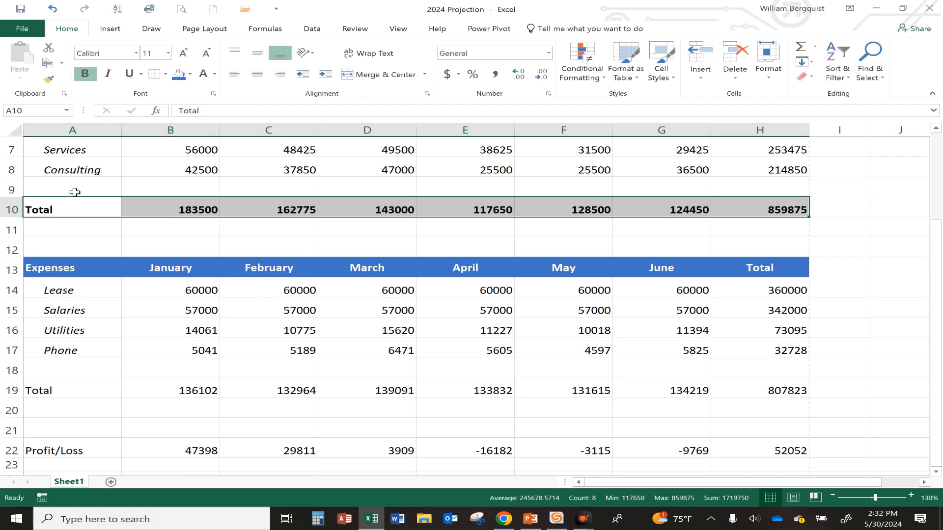
left_click_drag(74, 209, 738, 206)
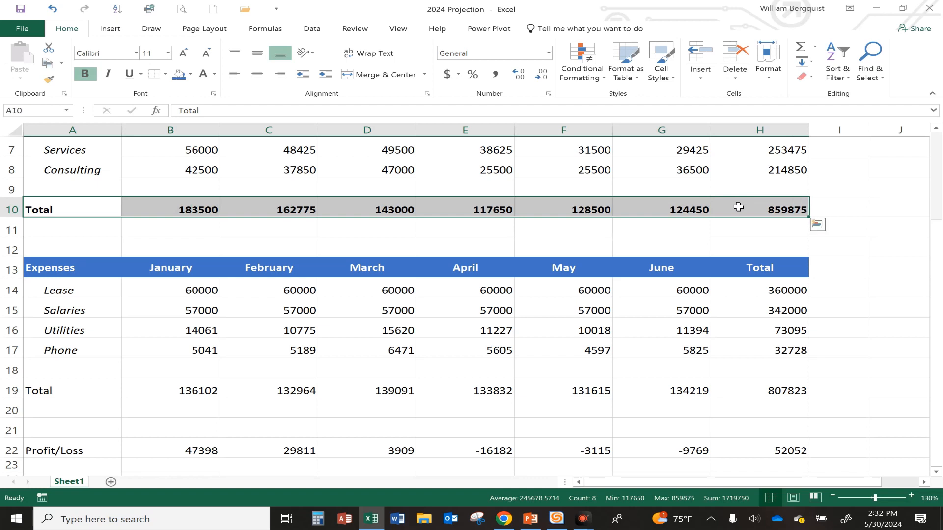
left_click(48, 80)
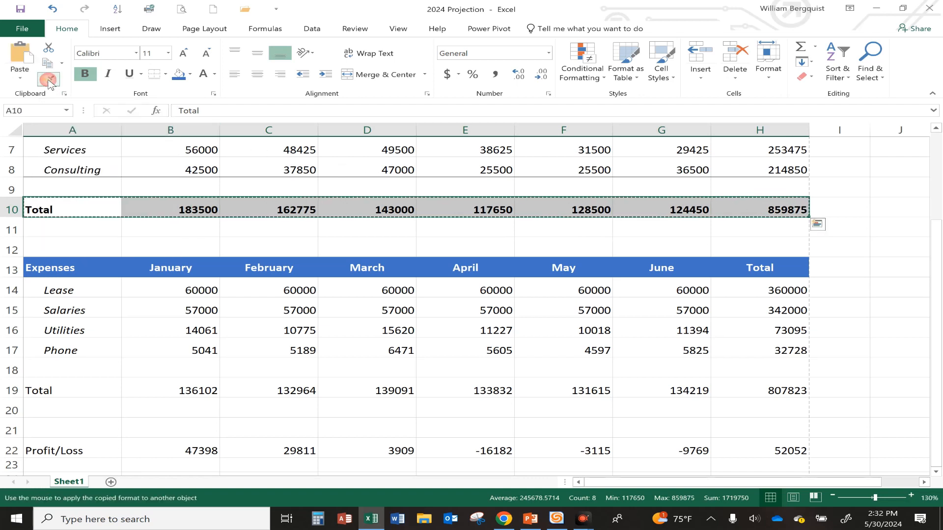
left_click(72, 389)
scroll(73, 385, "down", 3)
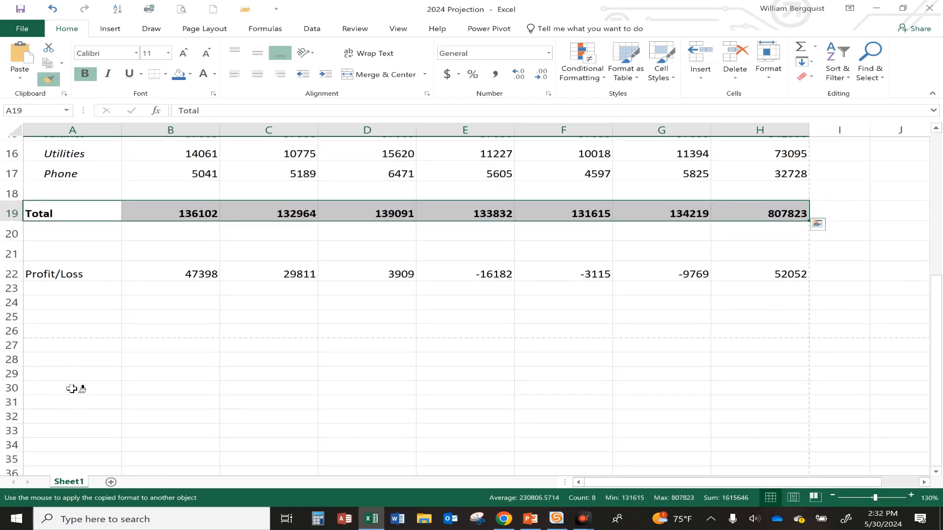
left_click(82, 269)
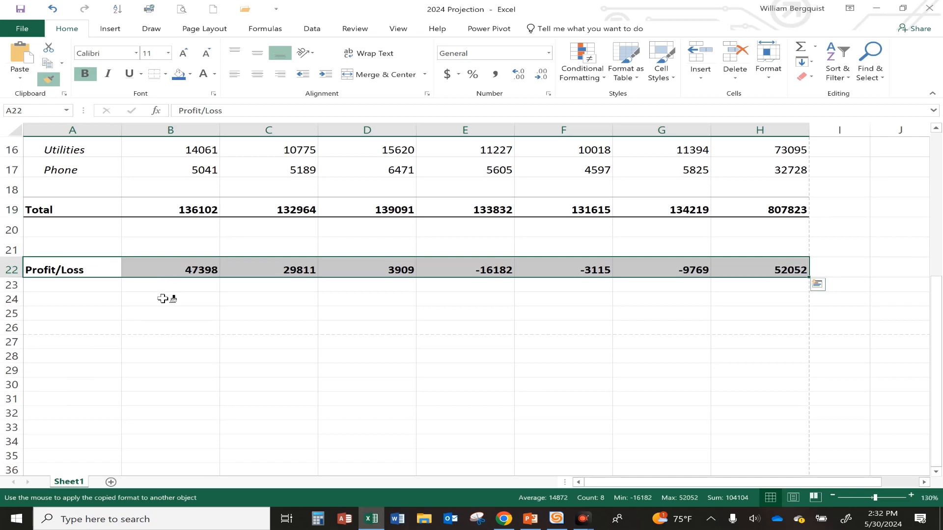
key("Escape")
left_click(206, 324)
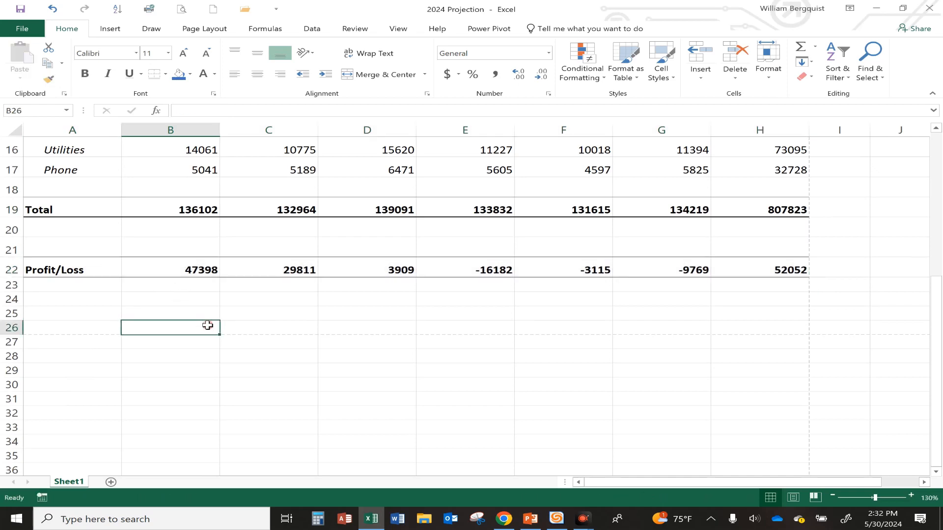
Check the borders and bold text of the Total and Profit/Loss rows in print preview, and return to the worksheet
scroll(235, 394, "up", 2)
scroll(235, 393, "up", 3)
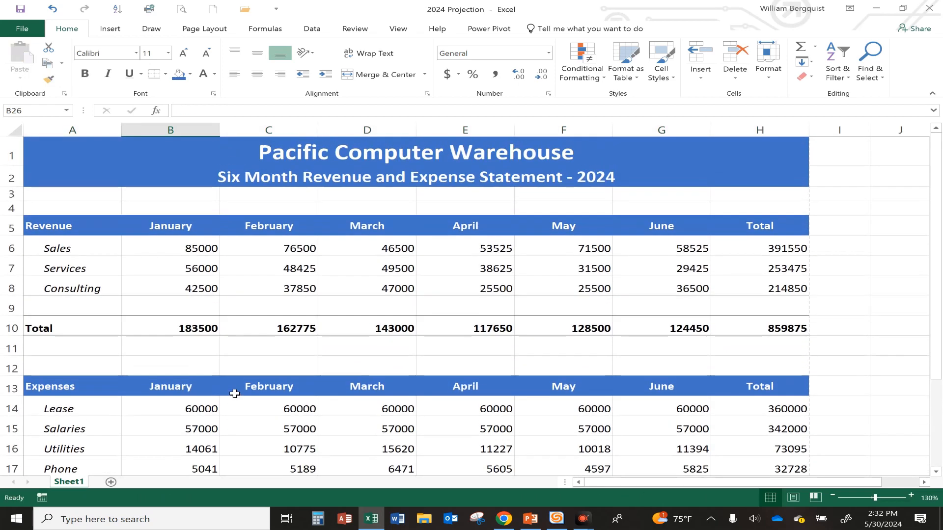
scroll(234, 394, "down", 1)
left_click(183, 10)
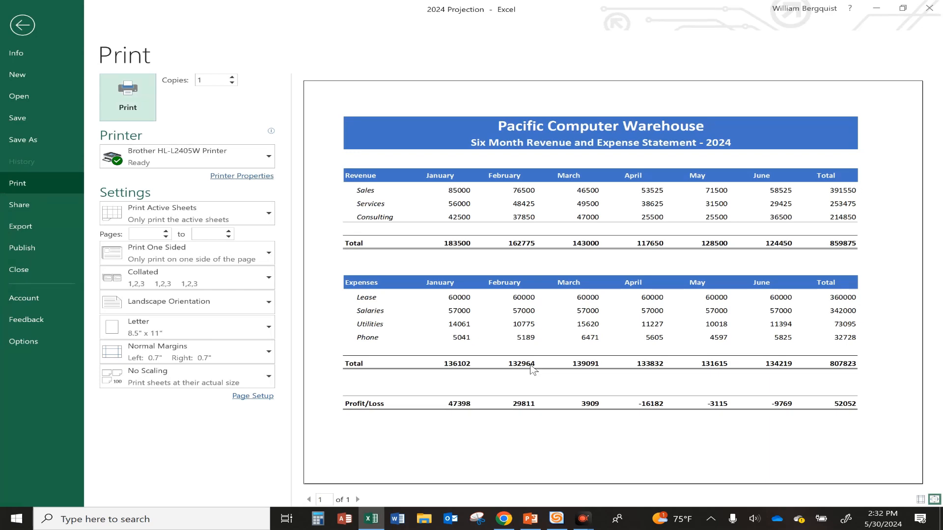
key("Escape")
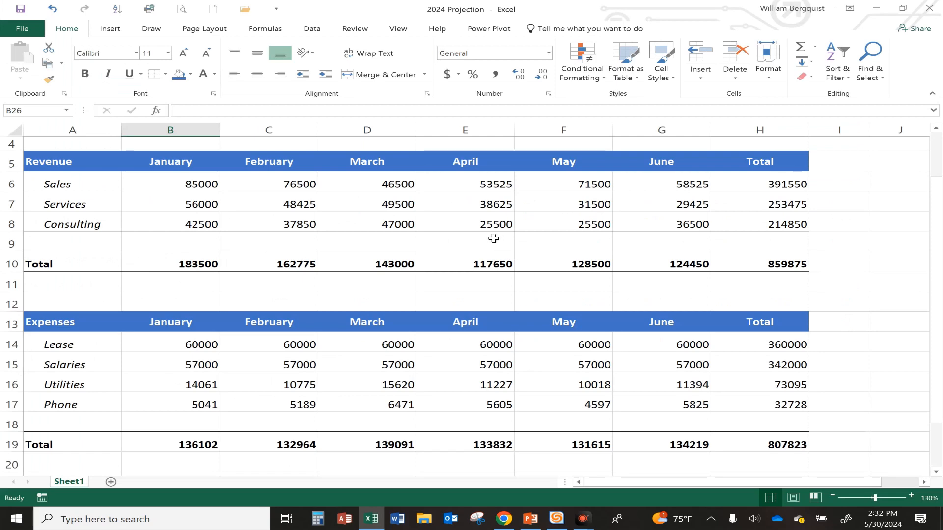
left_click_drag(163, 183, 732, 181)
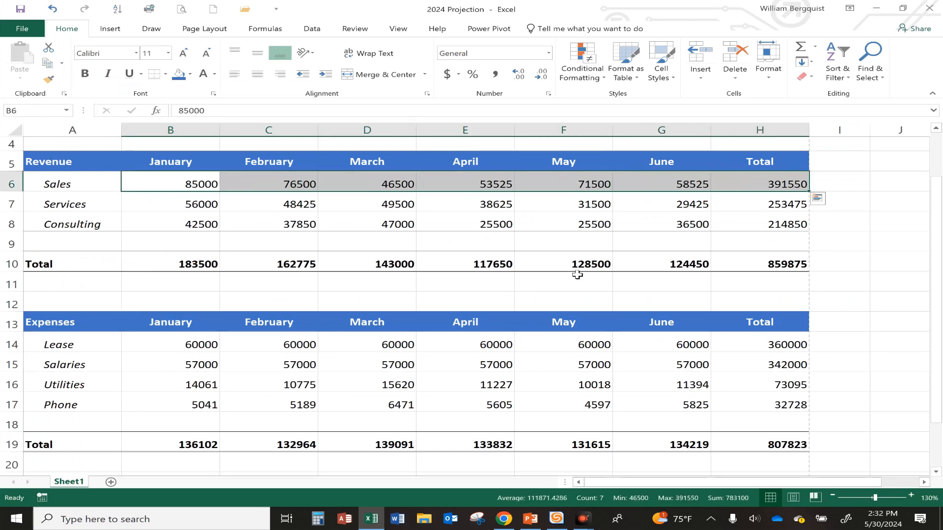
scroll(577, 275, "up", 1)
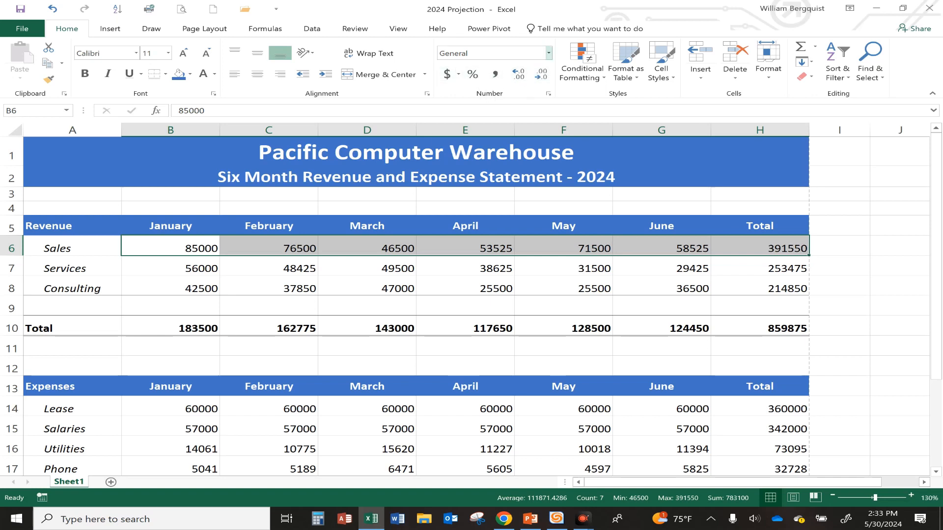
left_click(548, 53)
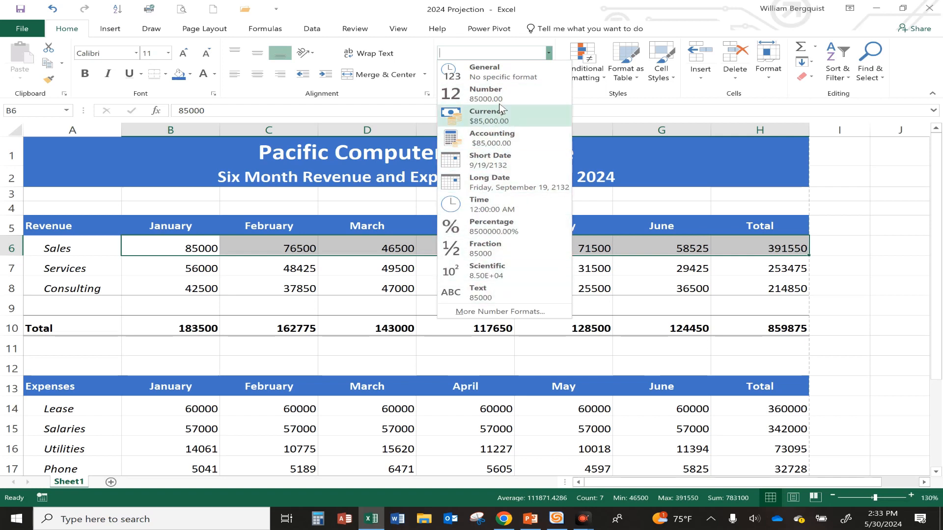
key("Escape")
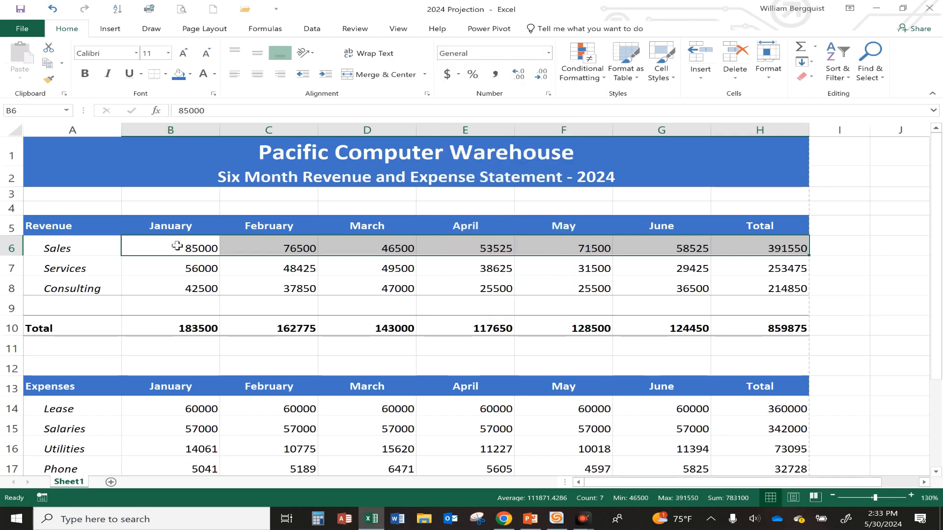
Apply the Accounting number format with dollar signs to columns B to H of the Sales, Lease, Profit/Loss and both Total rows
left_click_drag(177, 246, 747, 250)
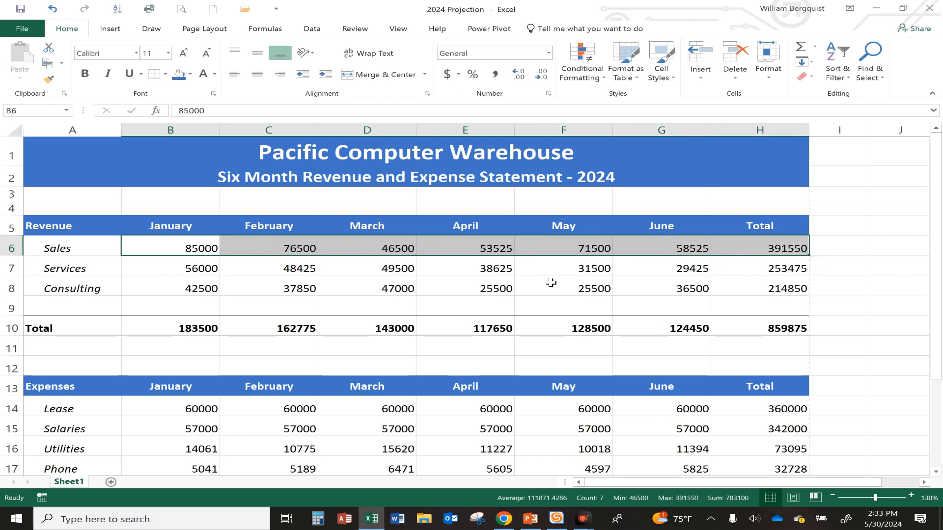
left_click_drag(183, 327, 712, 324)
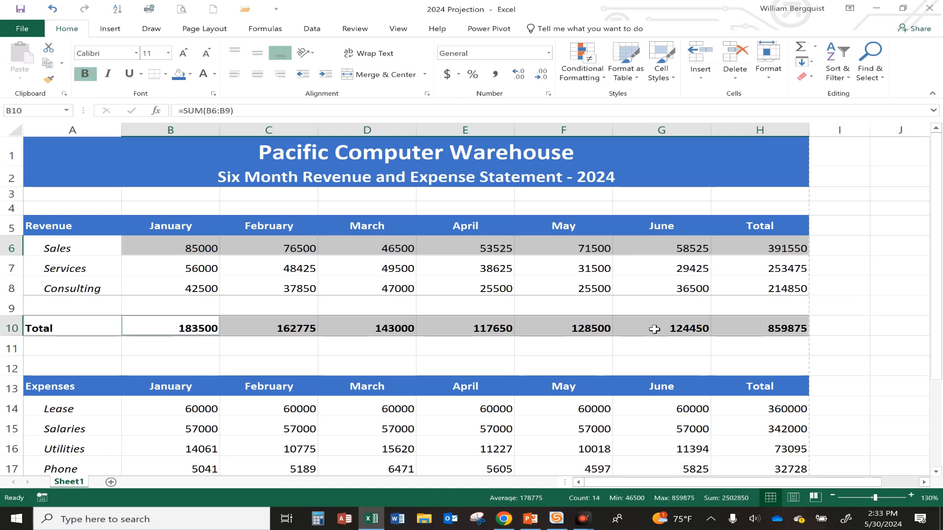
scroll(654, 329, "down", 1)
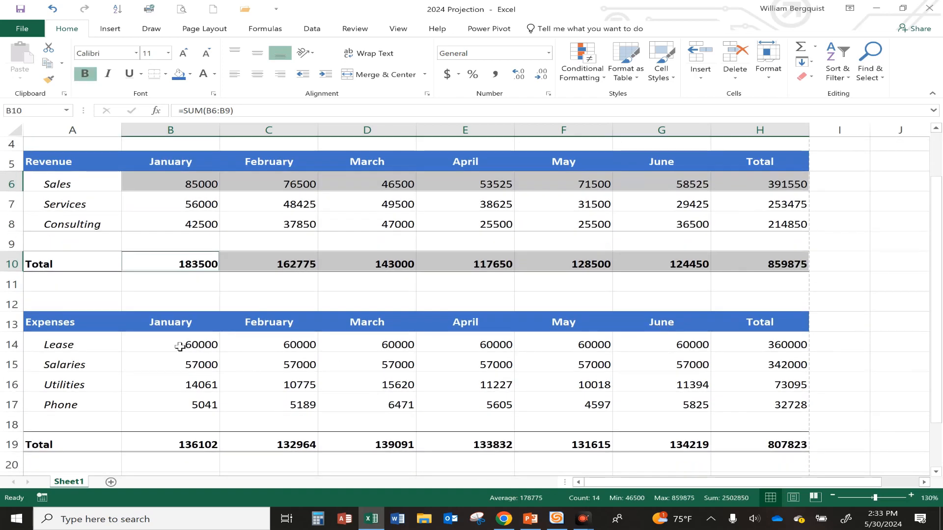
left_click_drag(180, 346, 528, 345)
left_click_drag(710, 344, 741, 344)
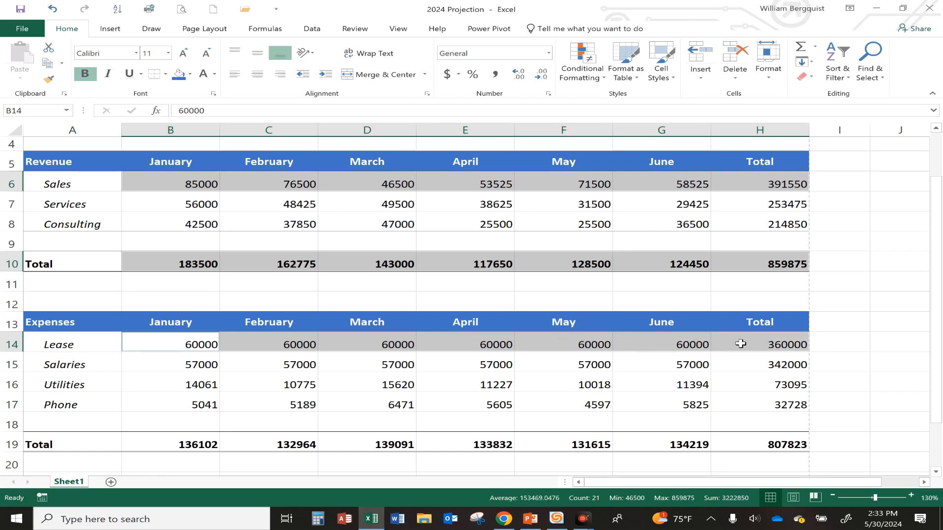
left_click_drag(161, 444, 734, 443)
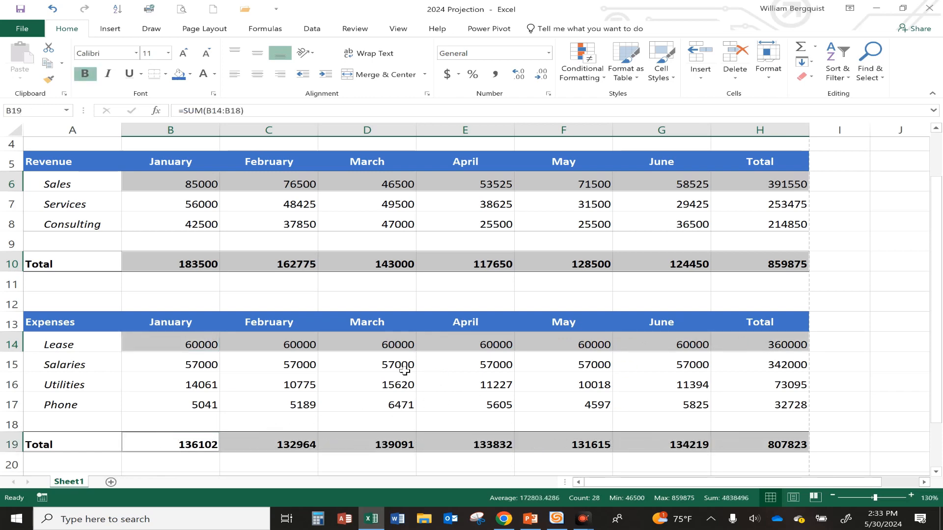
scroll(400, 370, "down", 2)
left_click(181, 390, "ctrl")
mouse_move(181, 390)
left_mouse_down()
mouse_move(519, 395)
mouse_move(751, 384)
left_mouse_up()
scroll(491, 371, "up", 3)
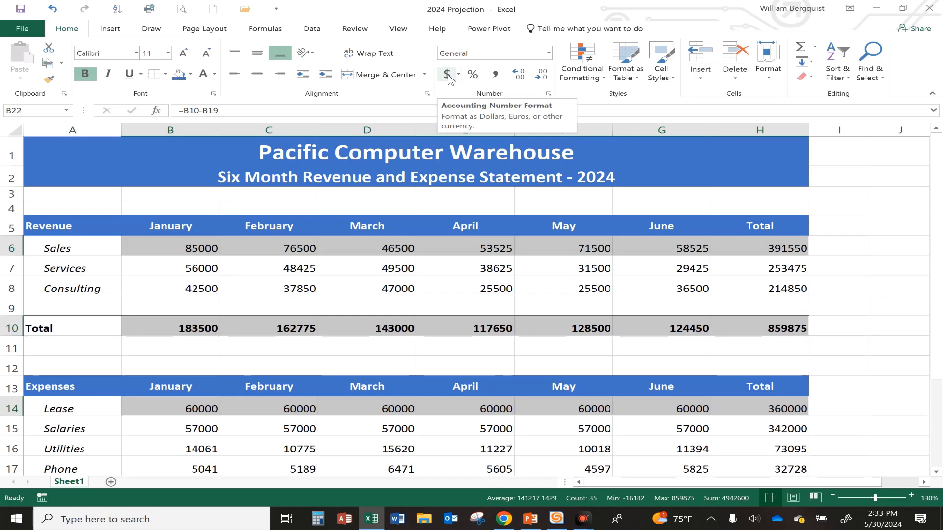
left_click(448, 76)
scroll(384, 212, "down", 4)
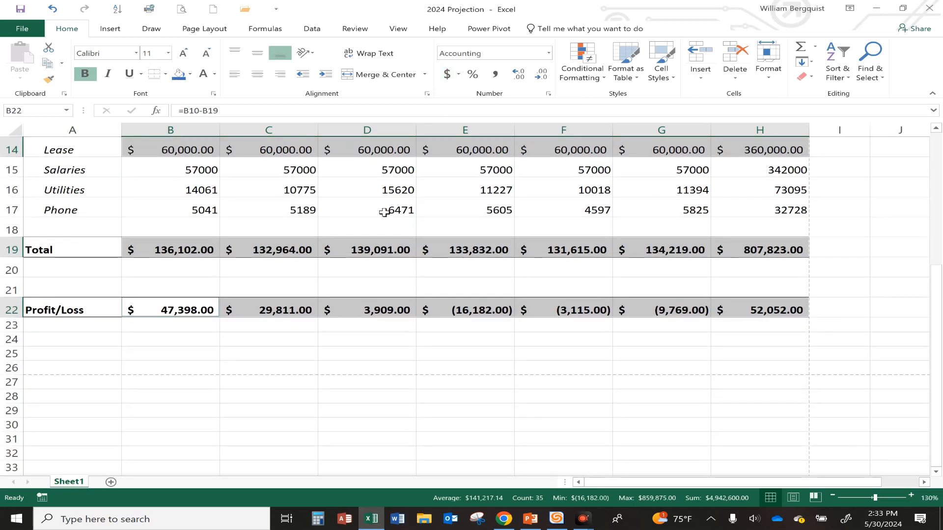
Remove both decimal places from the dollar amounts in rows 6, 10, 14, 19 and 22
scroll(359, 310, "up", 4)
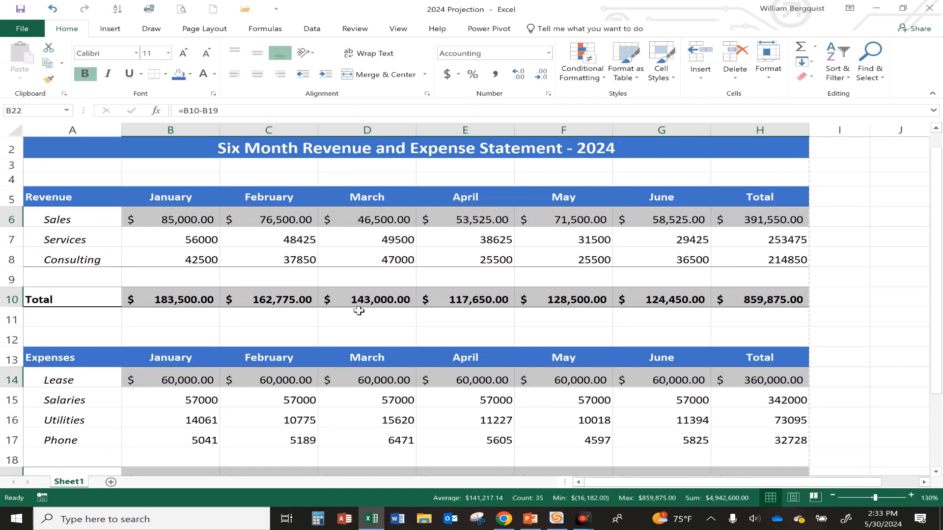
scroll(359, 311, "up", 1)
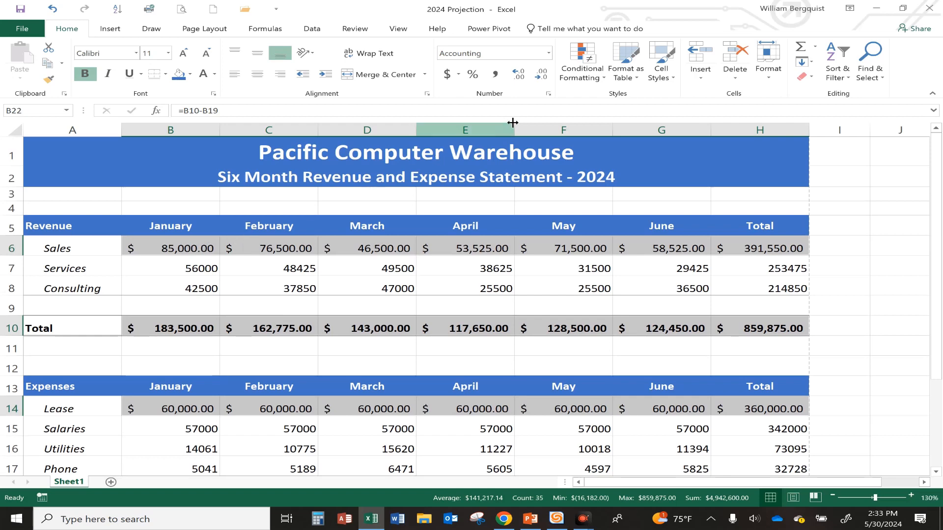
left_click(543, 75)
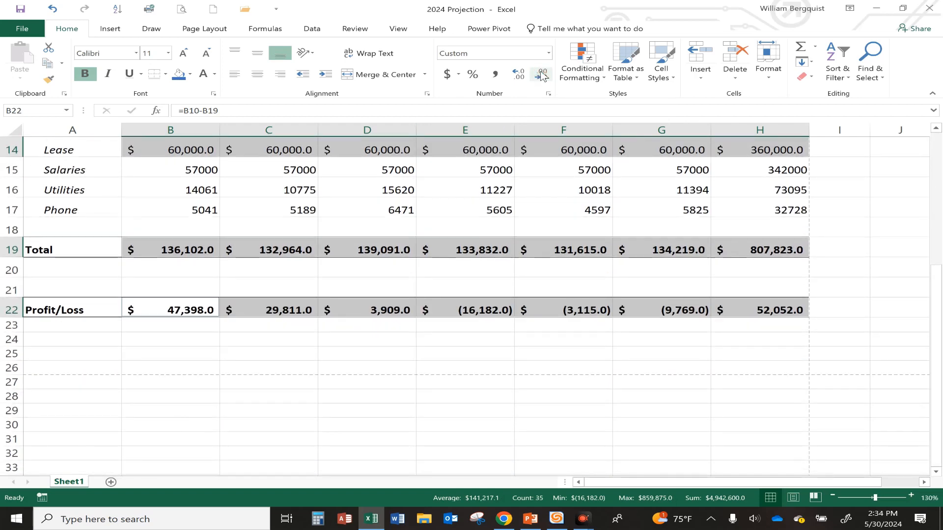
left_click(543, 75)
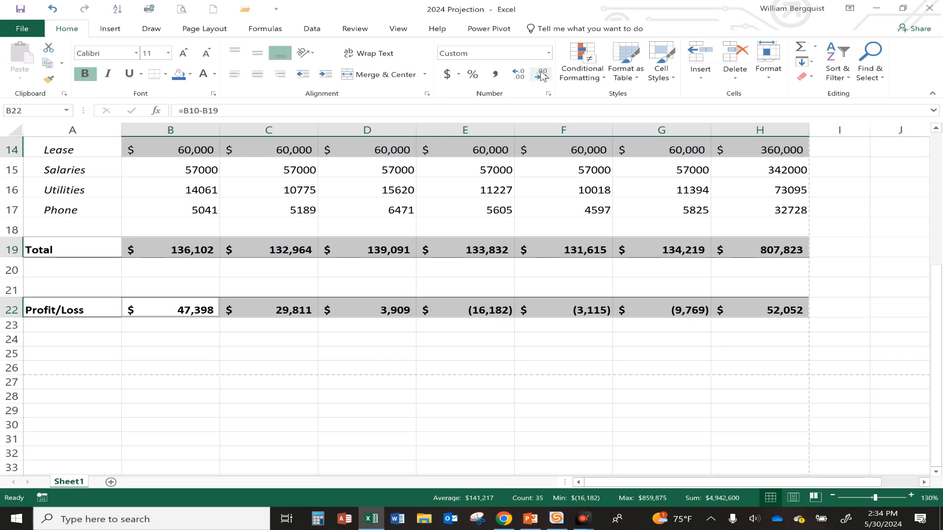
left_click(400, 271)
scroll(401, 271, "up", 2)
scroll(401, 272, "up", 2)
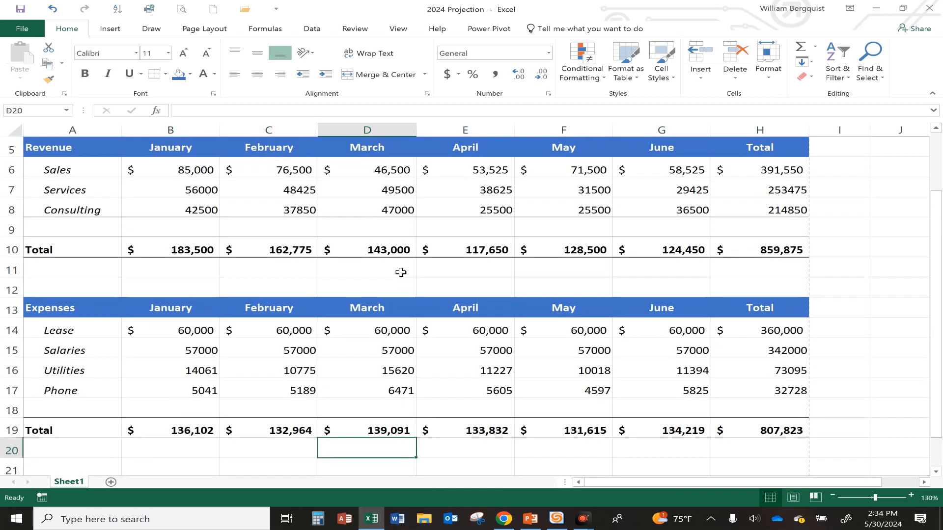
left_click(158, 296)
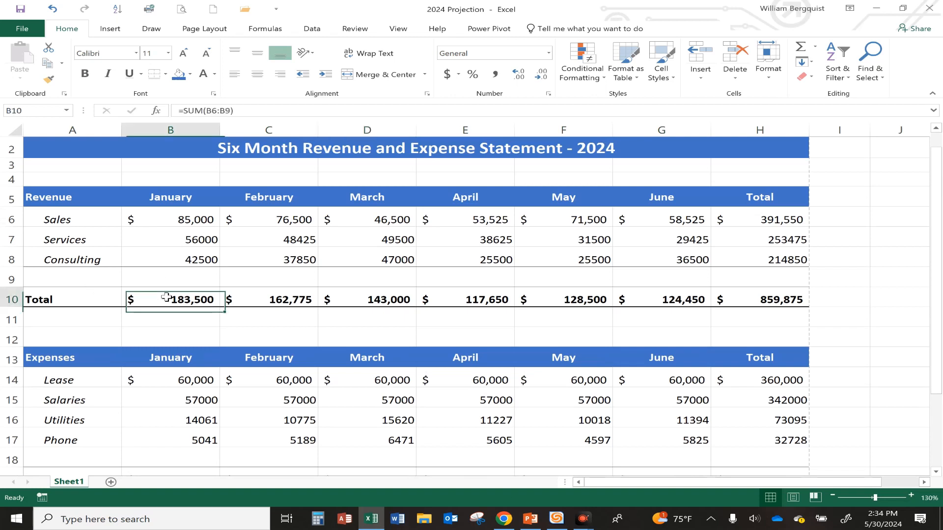
left_click(324, 298)
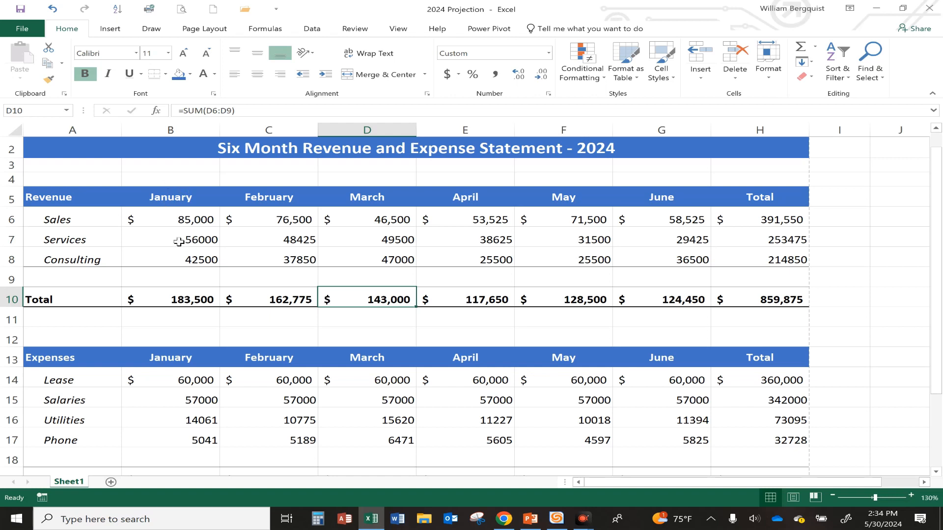
Apply the comma style without decimal places to the Services and Consulting amounts B7:H8 and the Salaries to Phone amounts B15:H17
left_click_drag(181, 240, 749, 256)
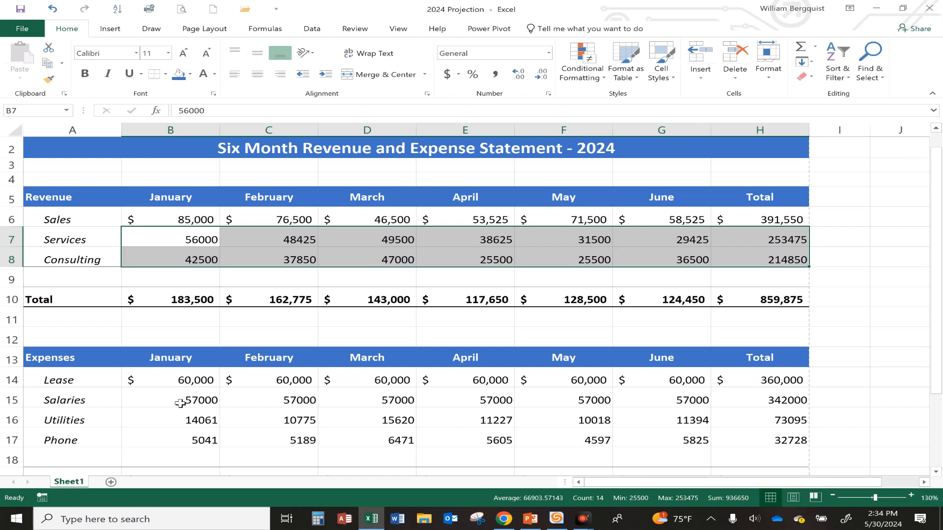
left_click_drag(183, 400, 748, 429)
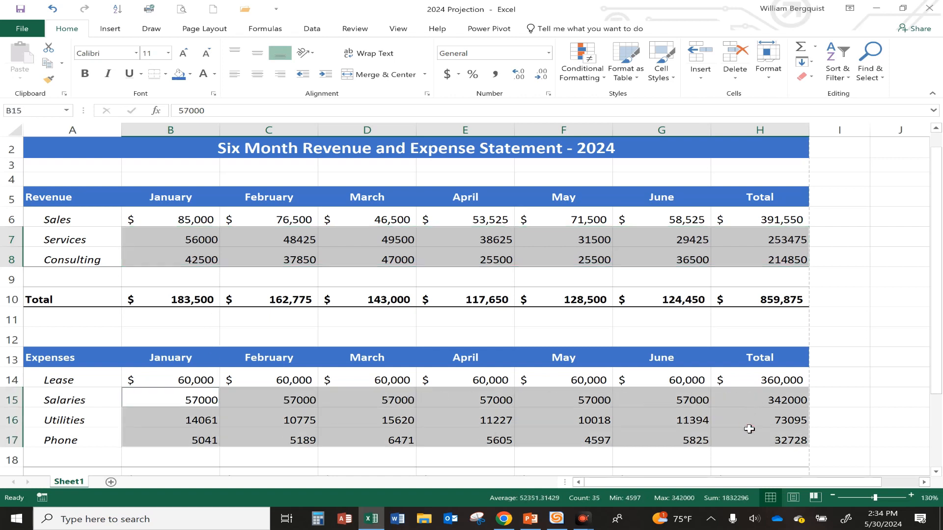
left_click(495, 76)
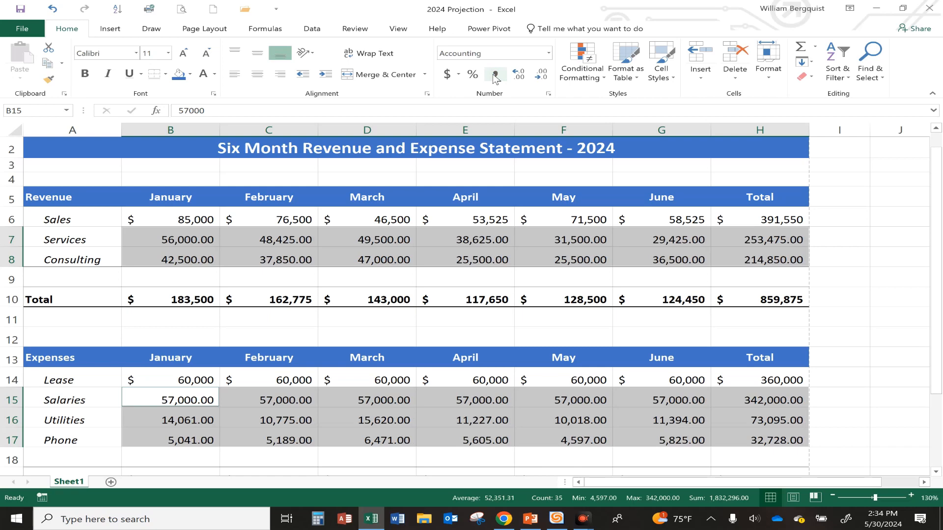
left_click(542, 74)
left_click(543, 74)
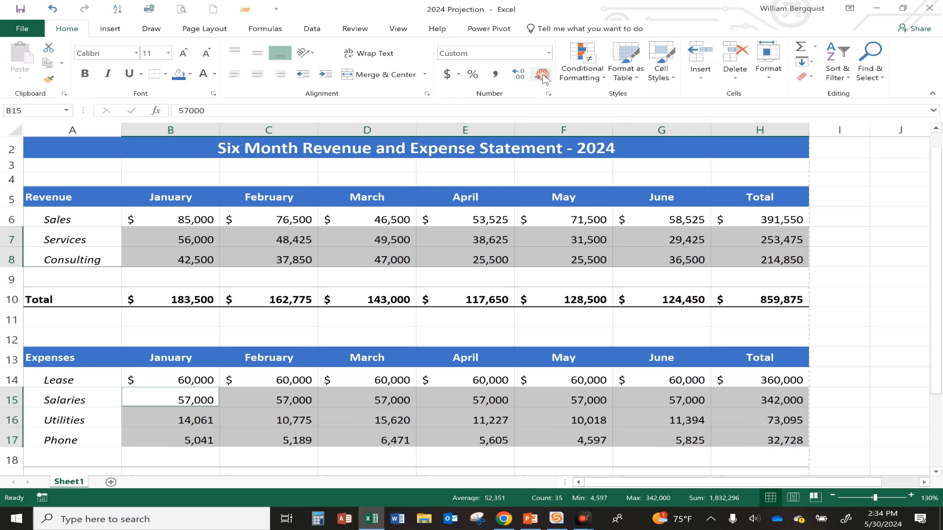
Review the number formatting across the worksheet and in print preview, and return to the worksheet
left_click(342, 320)
scroll(342, 320, "down", 2)
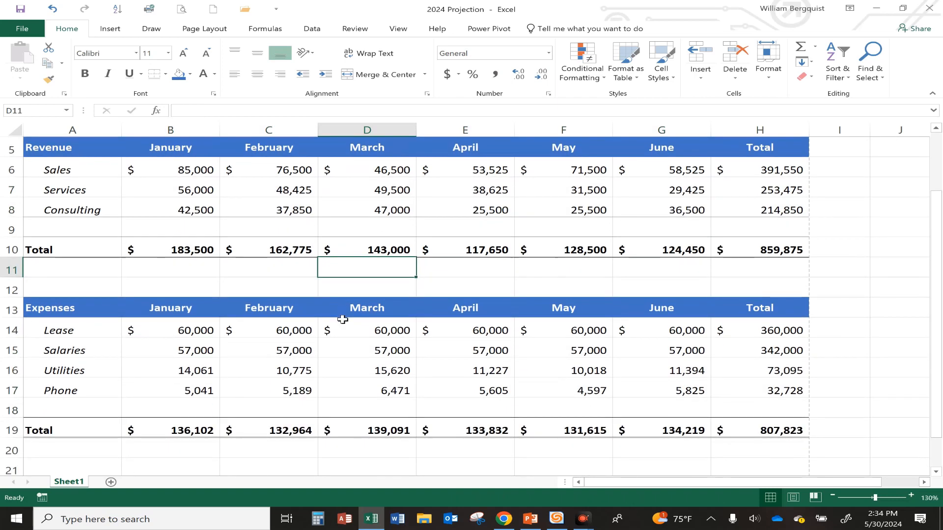
scroll(343, 319, "down", 1)
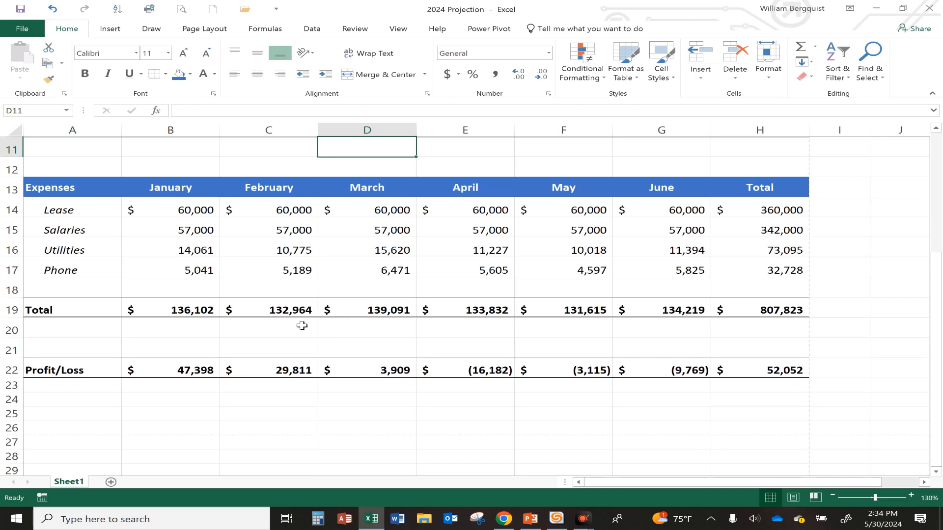
left_click(185, 11)
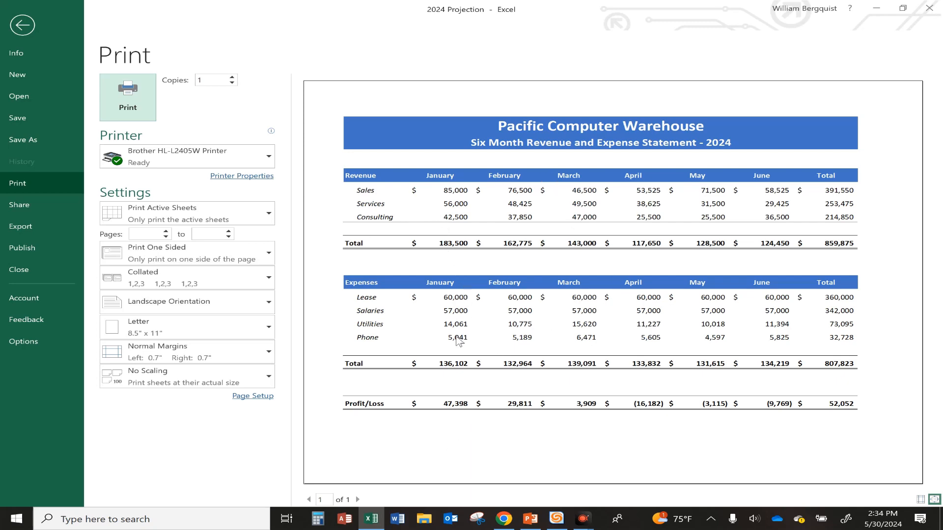
key("Escape")
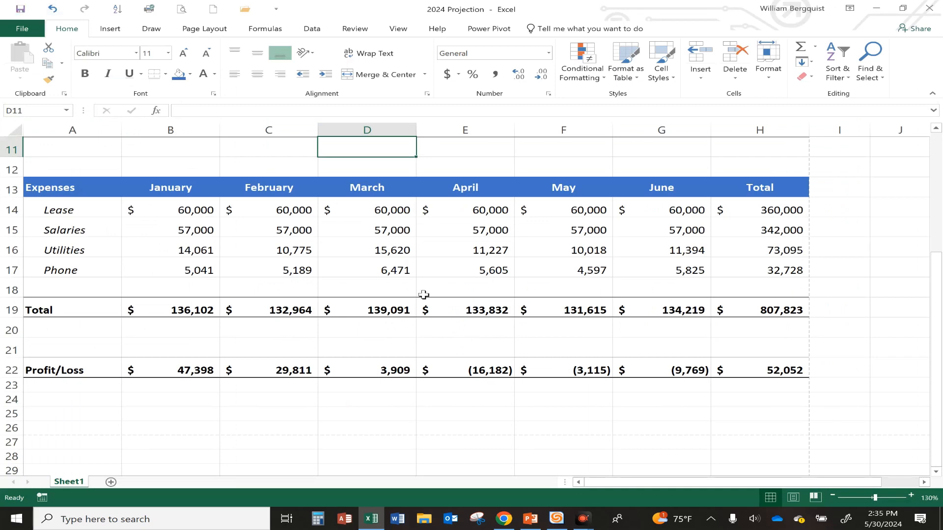
Draw an isosceles triangle about 1.17 by 1.41 inches below the titles and rotate it to point right
scroll(425, 280, "up", 4)
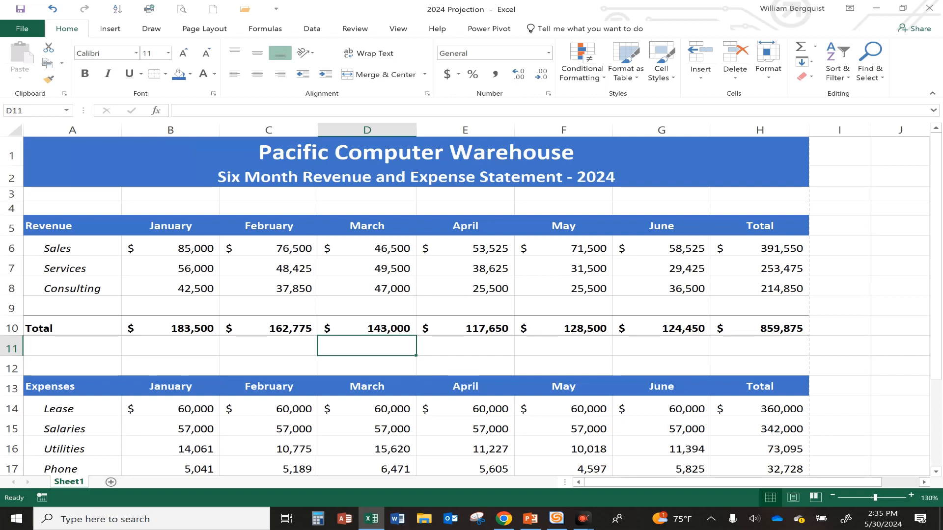
left_click(112, 169)
left_click(105, 148)
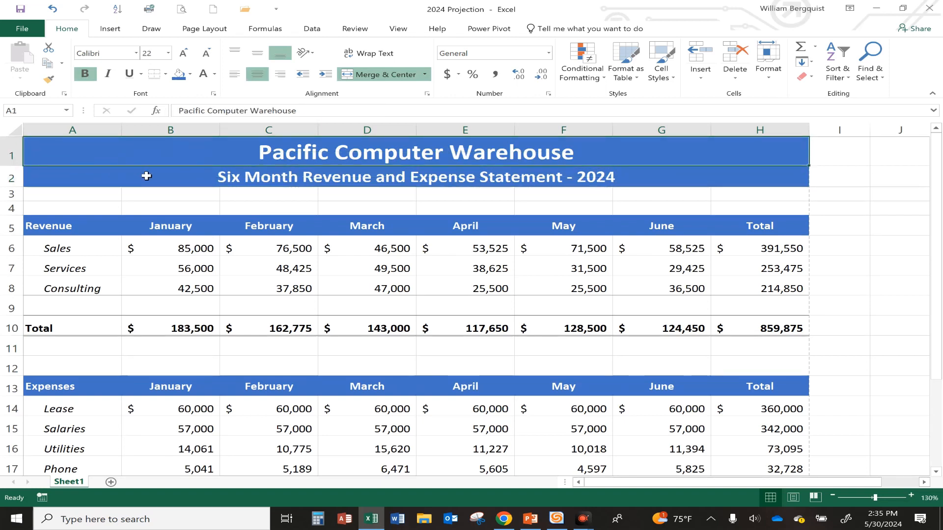
left_click(110, 29)
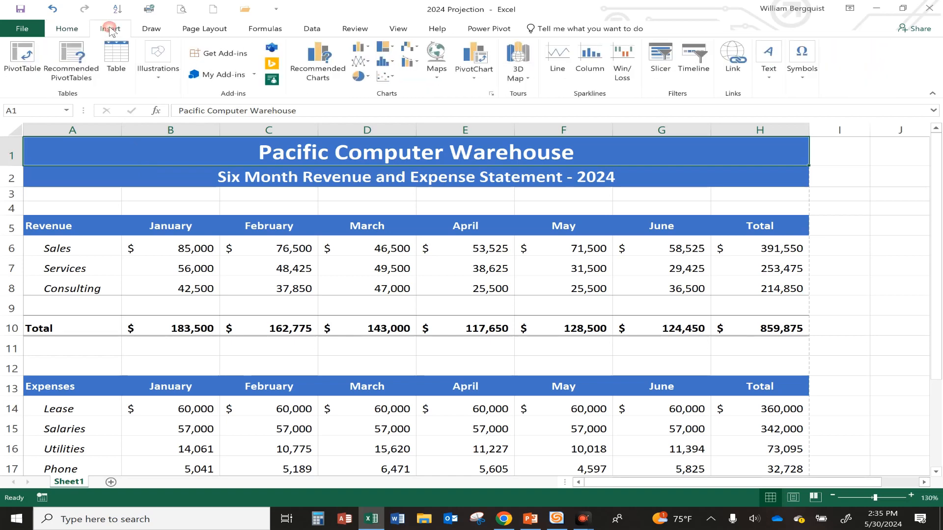
left_click(158, 73)
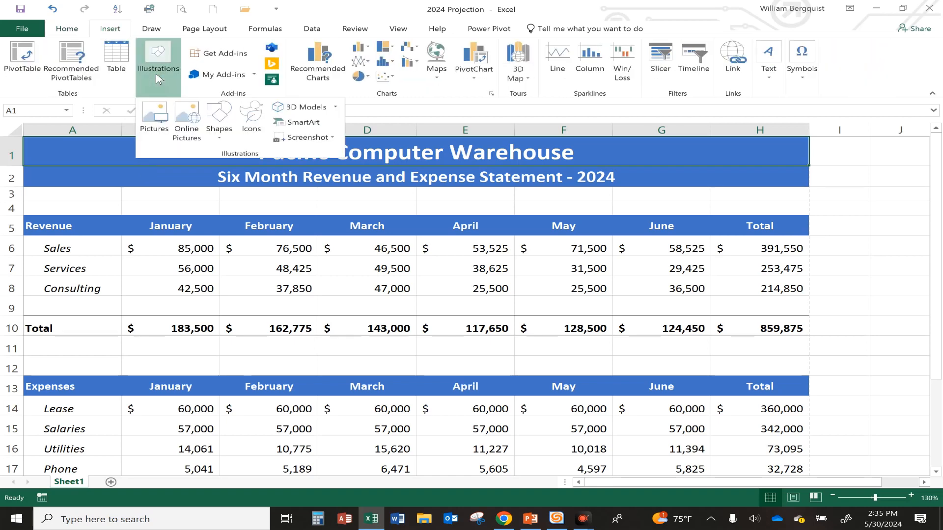
left_click(219, 132)
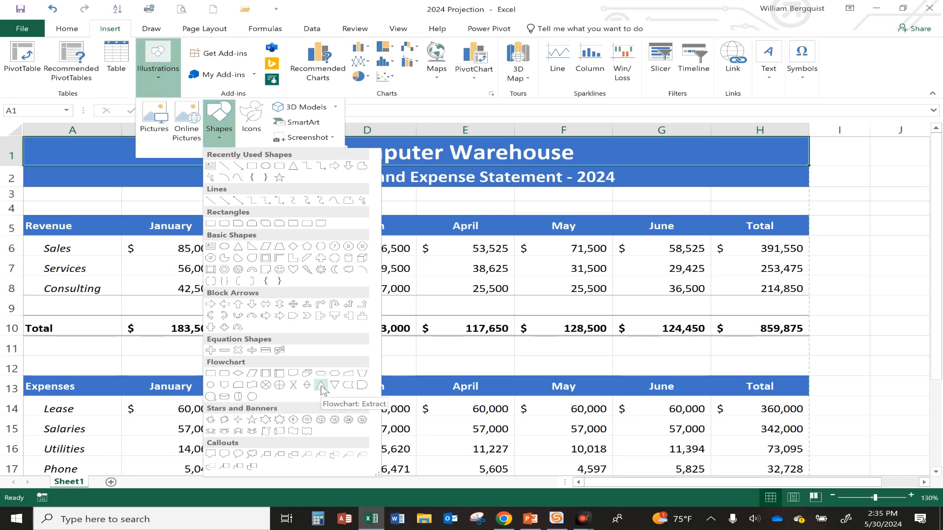
left_click(293, 167)
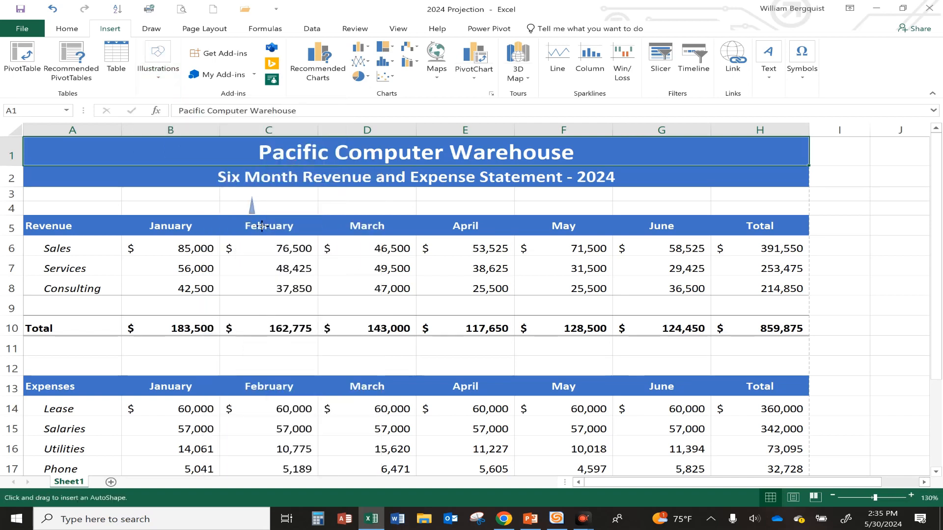
mouse_move(248, 198)
left_mouse_down()
mouse_move(326, 269)
mouse_move(371, 284)
left_mouse_up()
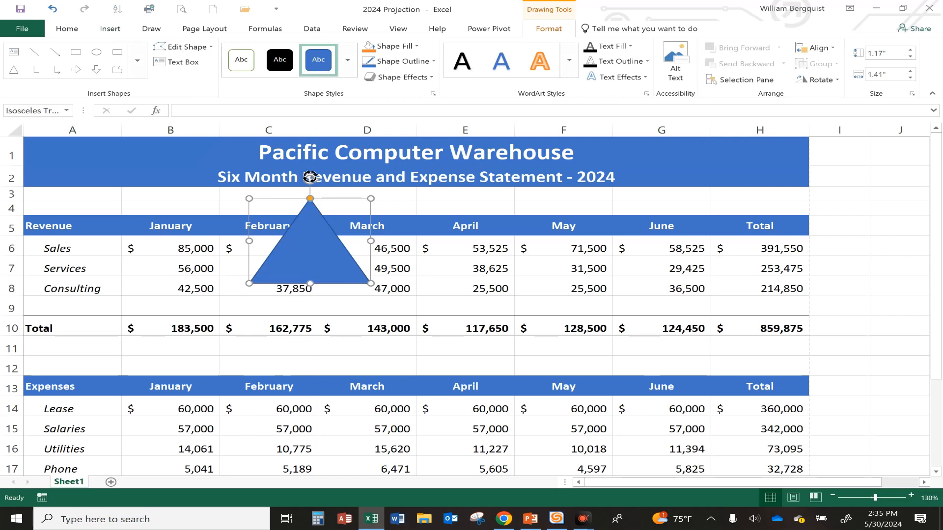
left_click_drag(310, 176, 366, 242)
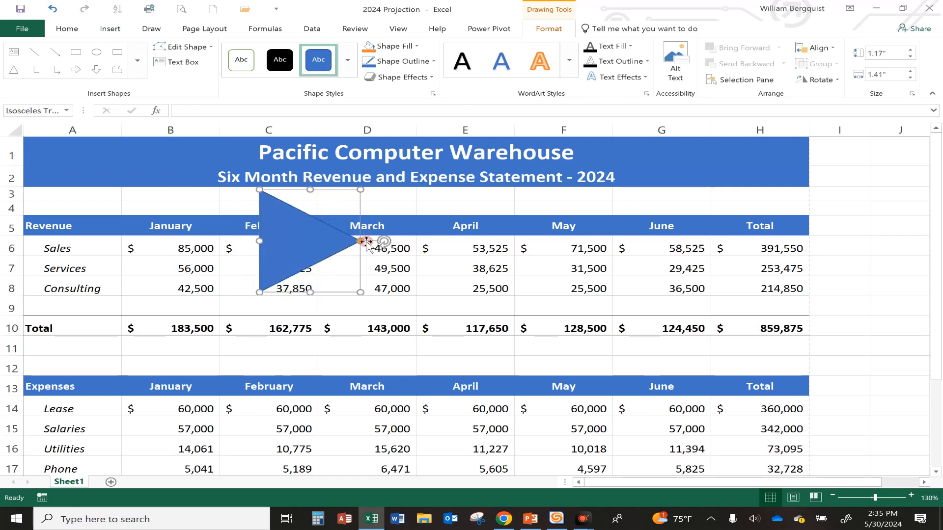
Insert a blank sheet row above the Pacific Computer Warehouse title
left_click(73, 150)
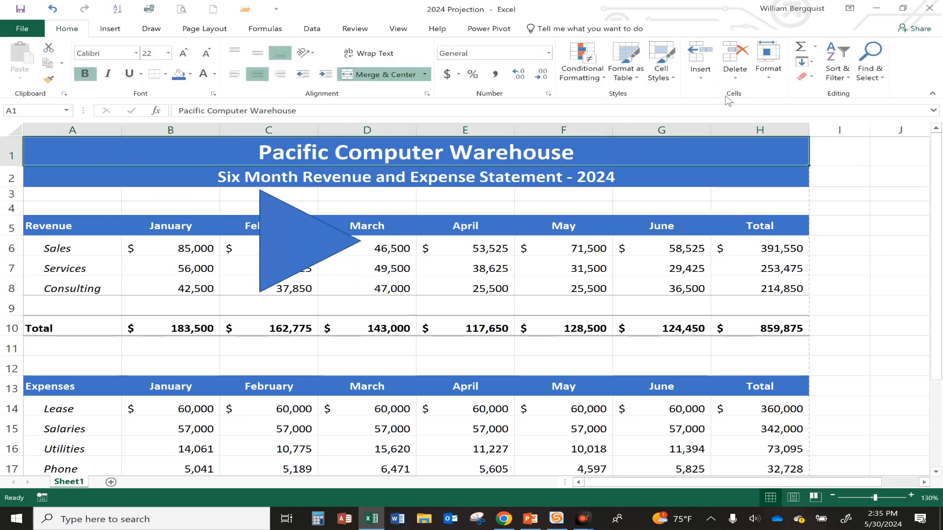
left_click(702, 77)
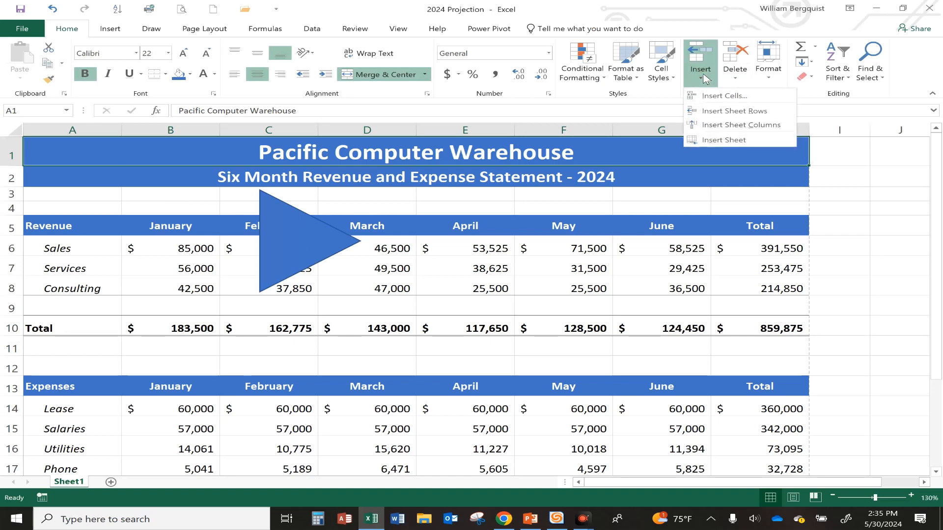
left_click(714, 116)
left_click(100, 181)
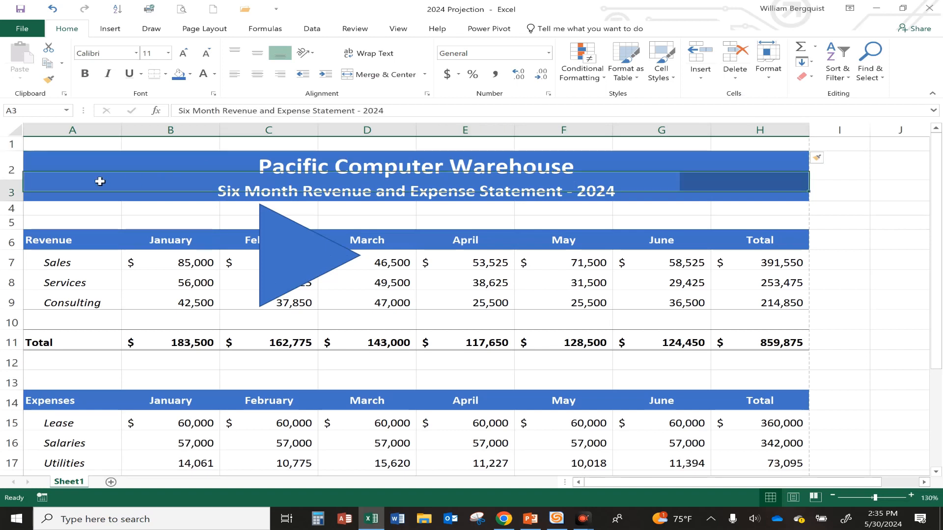
left_click(81, 142)
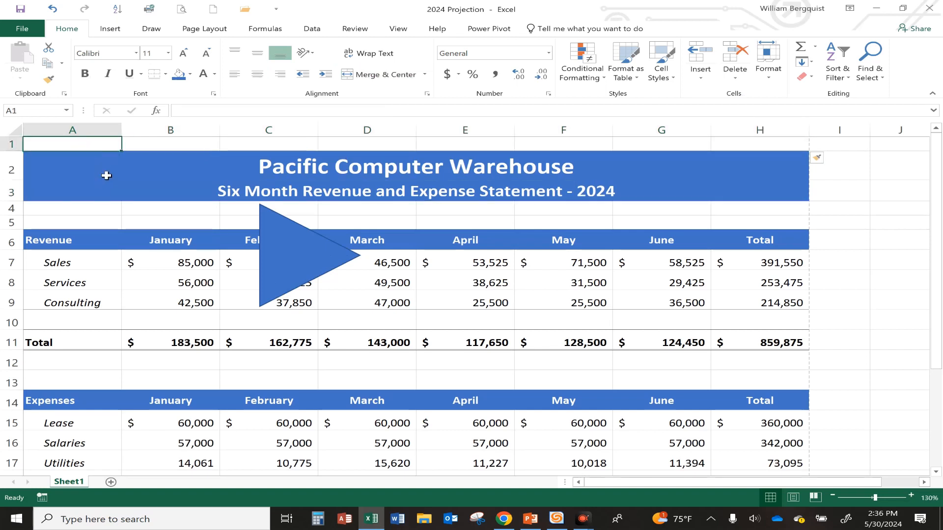
Shrink the triangle to about 0.78 by 0.98 inches and move it onto the title band over column A
left_click(293, 249)
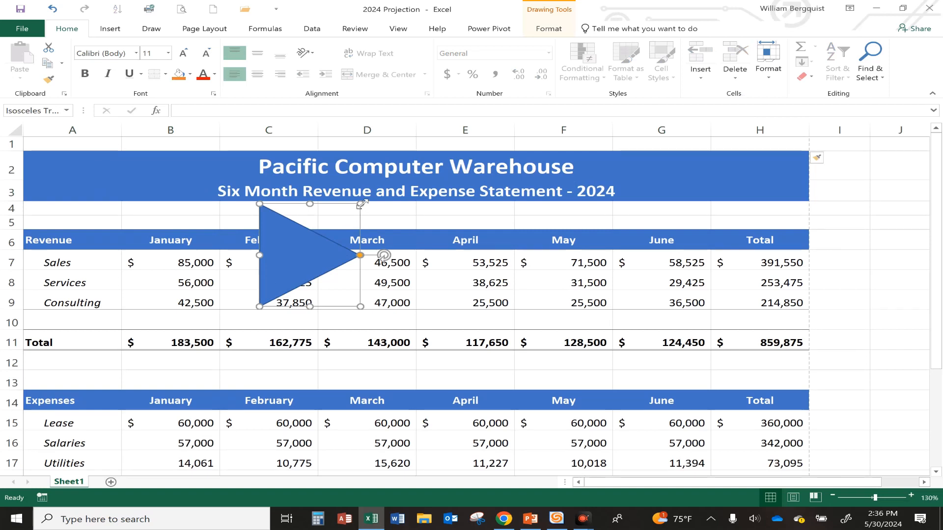
left_click_drag(362, 204, 327, 234)
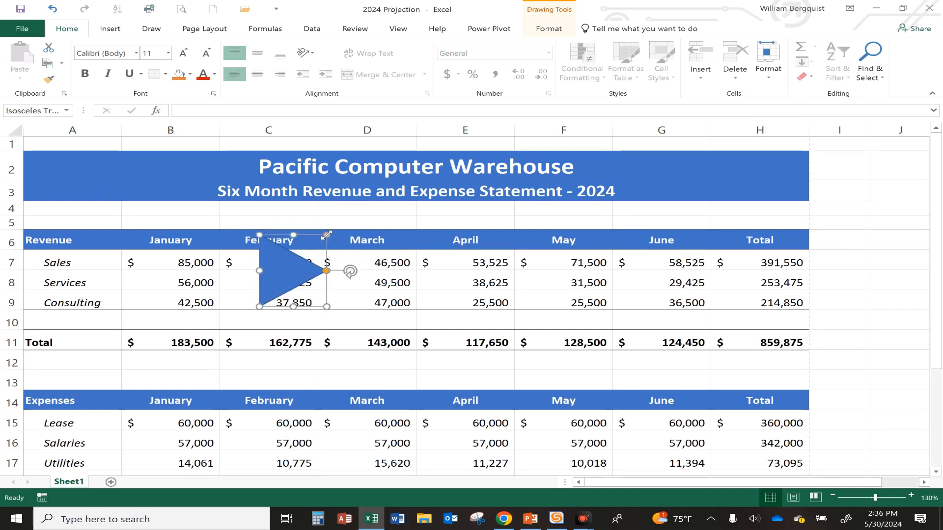
left_click_drag(293, 264, 93, 172)
key("Up")
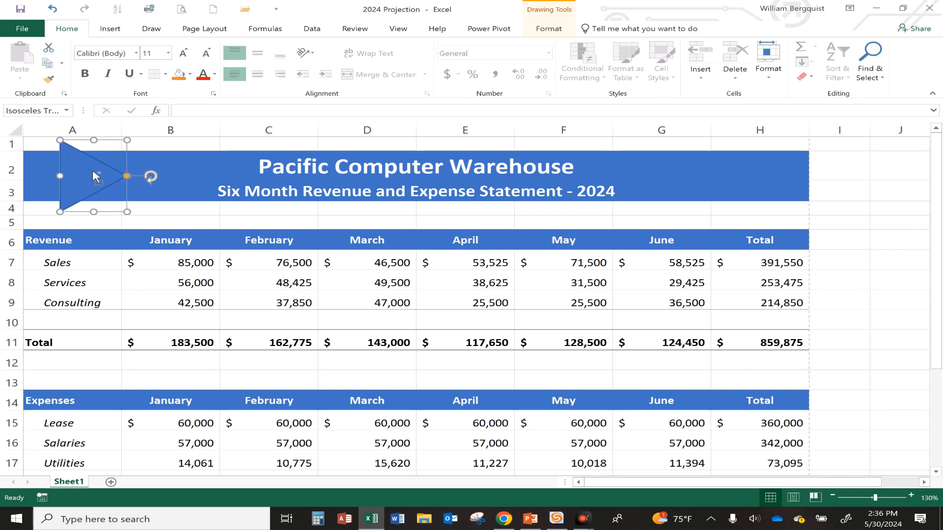
left_click(223, 218)
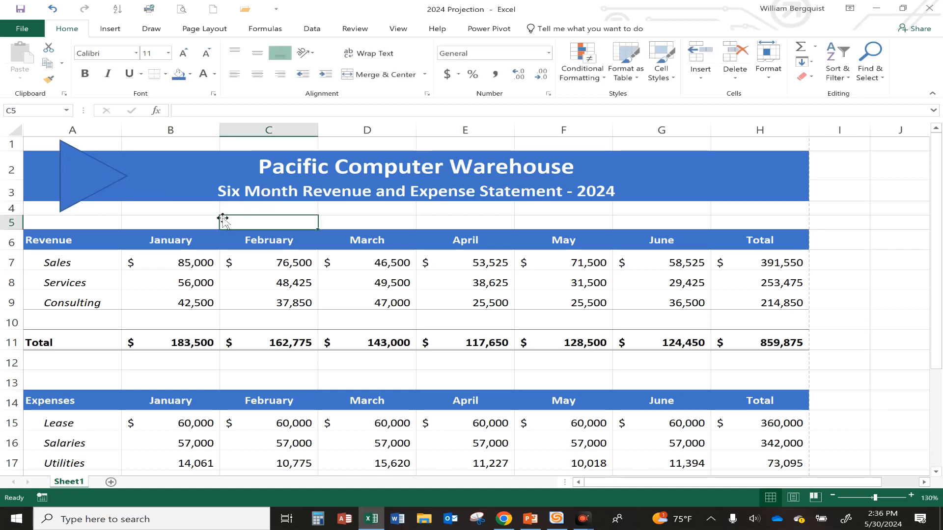
Fill the triangle with the standard orange-gold color and apply the first bevel effect to it
left_click(78, 175)
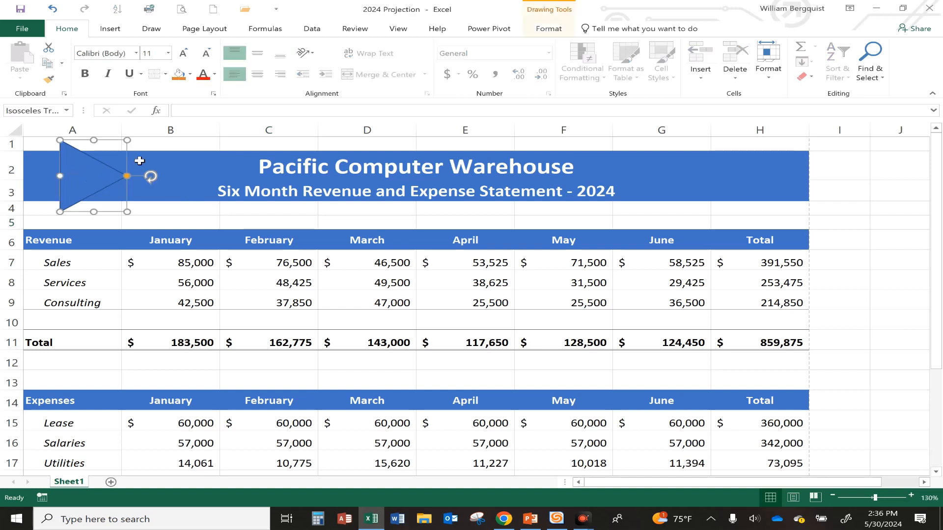
left_click(550, 28)
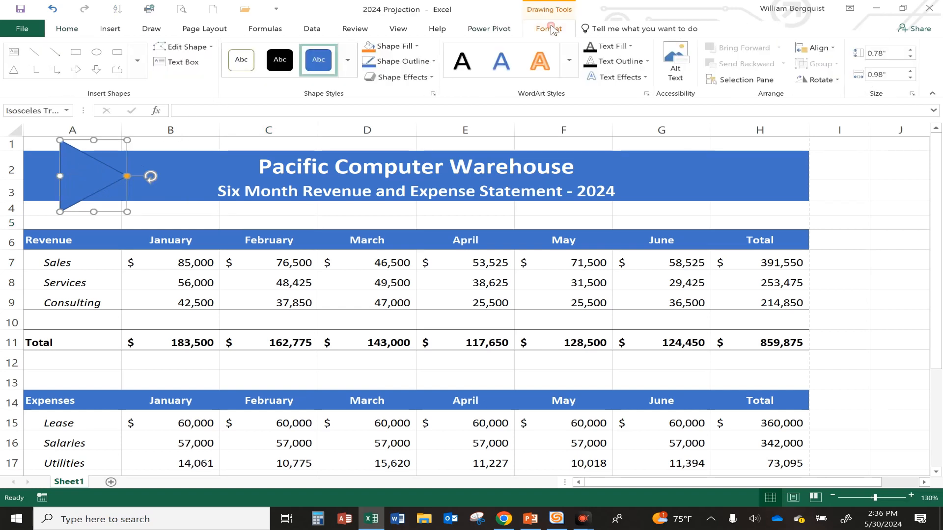
left_click(383, 47)
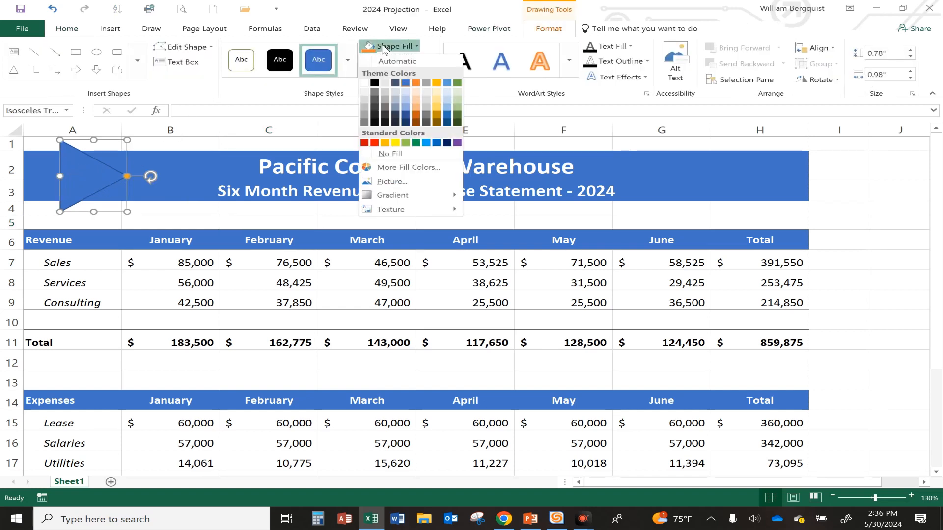
left_click(385, 143)
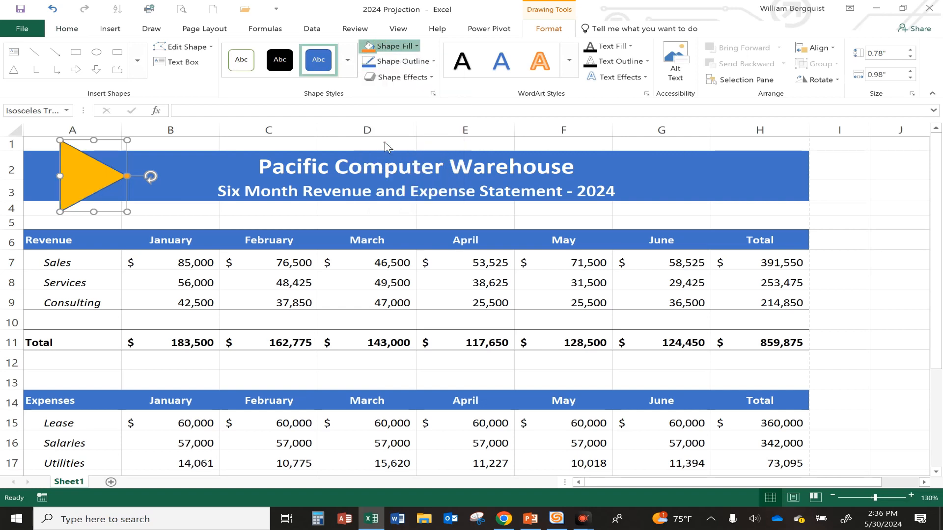
left_click(414, 79)
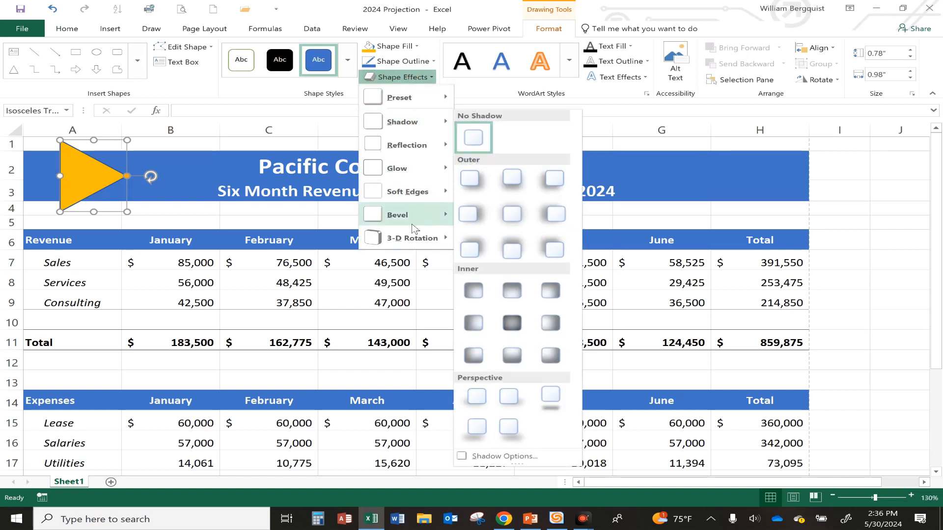
mouse_move(414, 219)
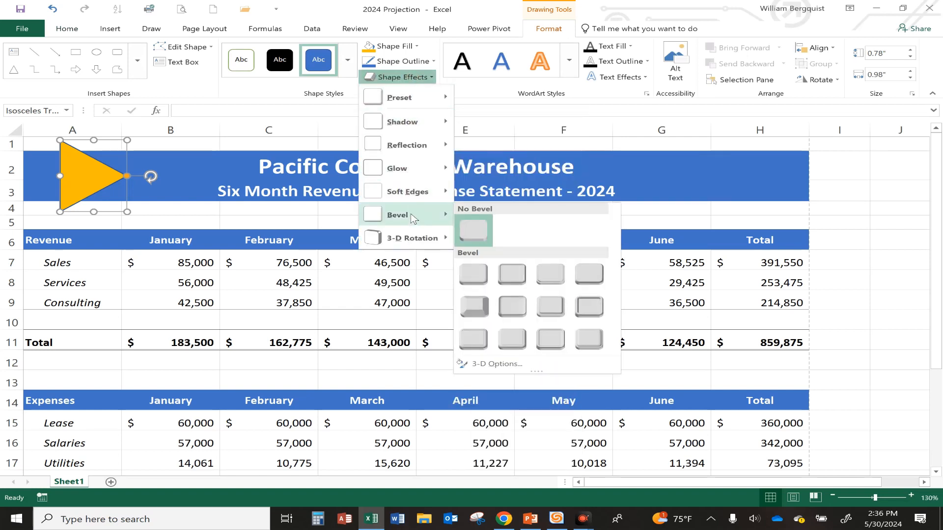
left_click(477, 279)
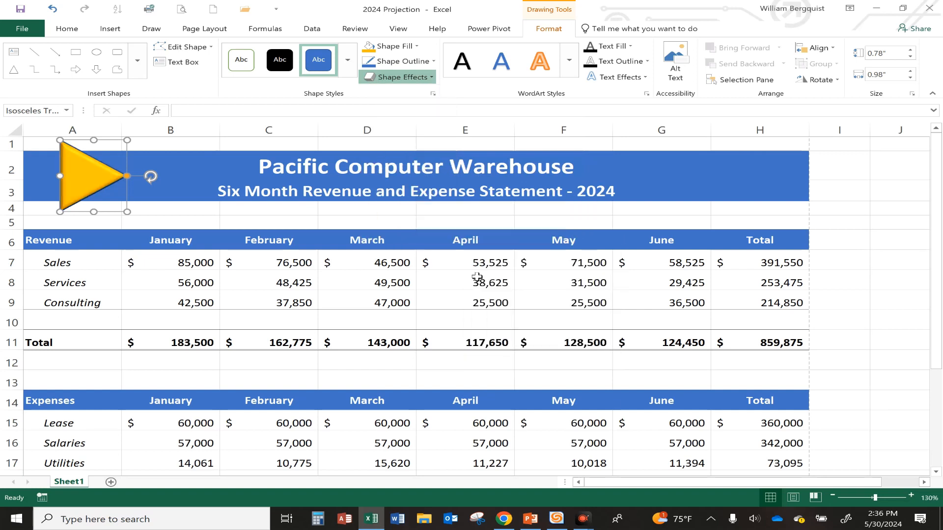
left_click(260, 218)
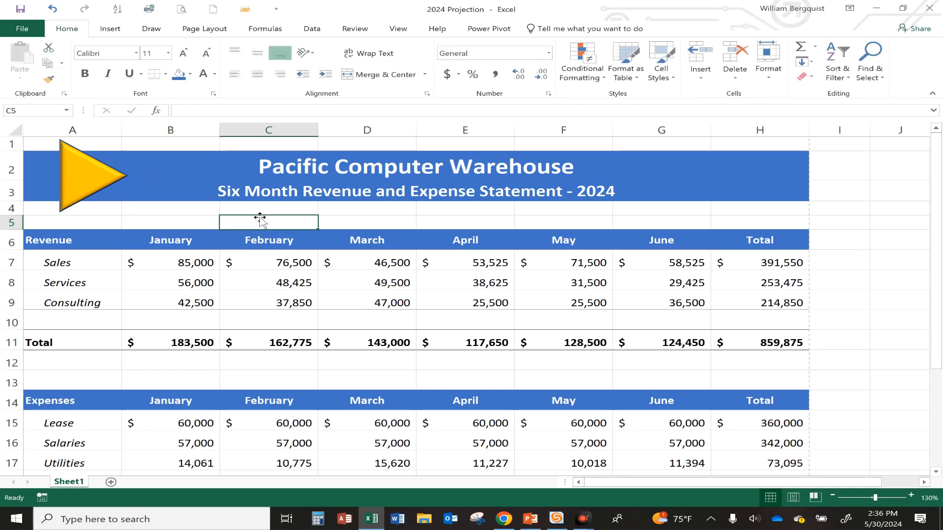
Search the online pictures for "dollar sign" and insert the green 3D dollar sign into the worksheet
left_click(112, 29)
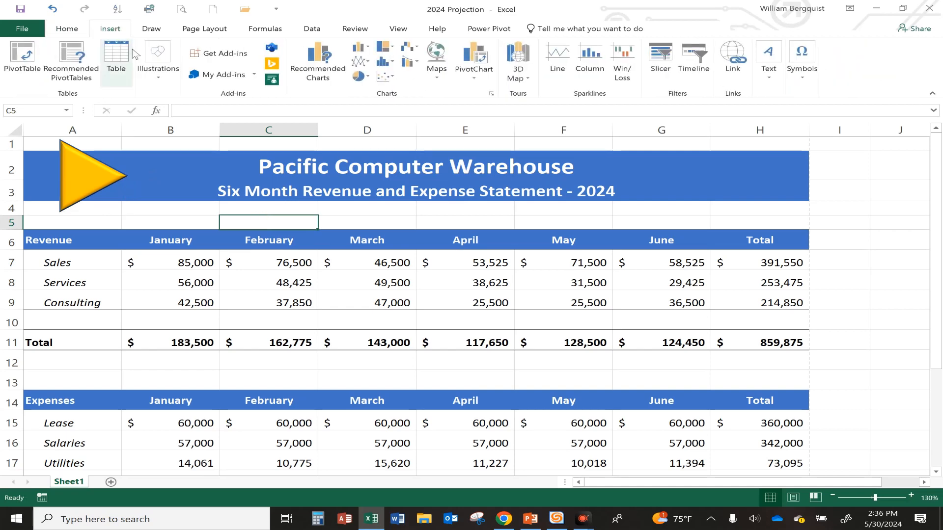
left_click(154, 69)
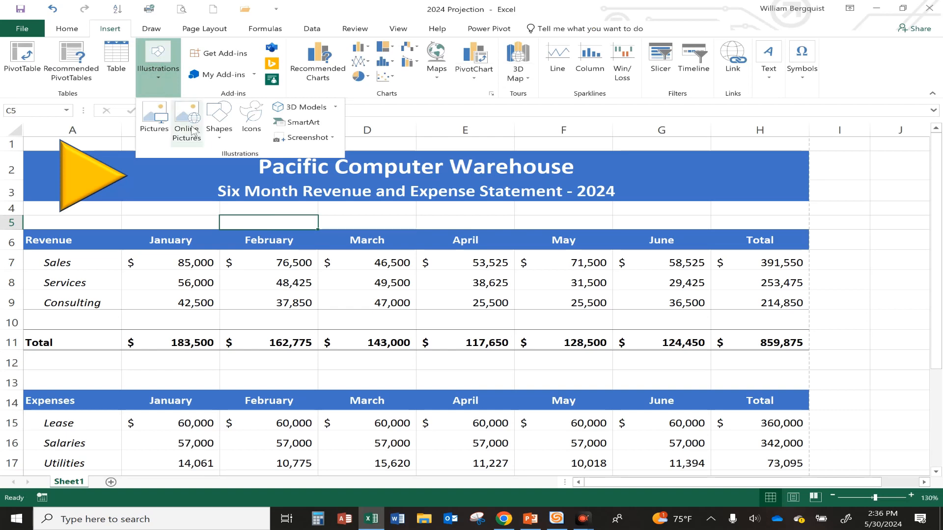
left_click(194, 135)
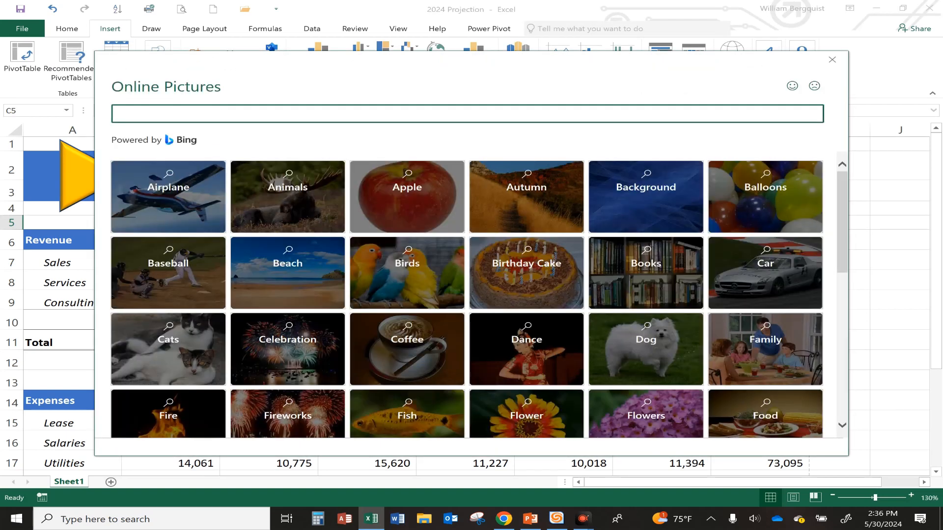
left_click(204, 115)
type("dollar sign")
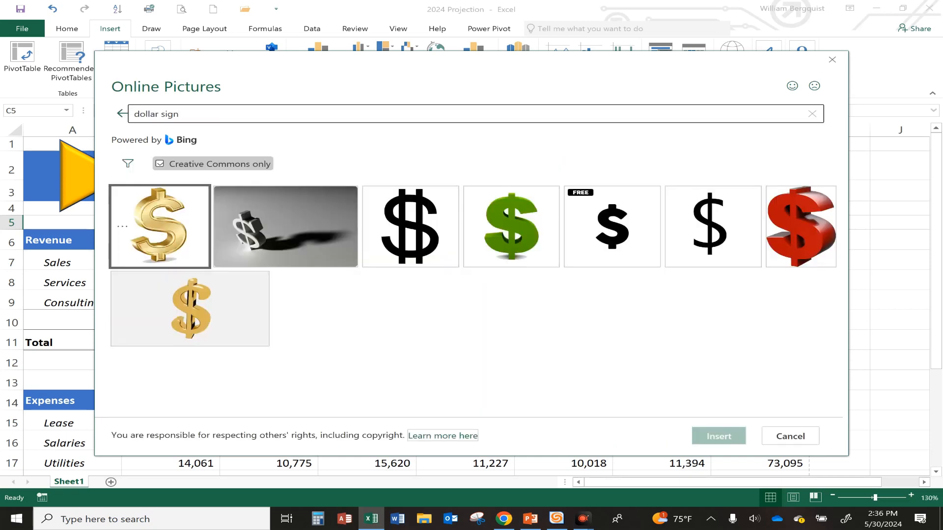
double_click(514, 224)
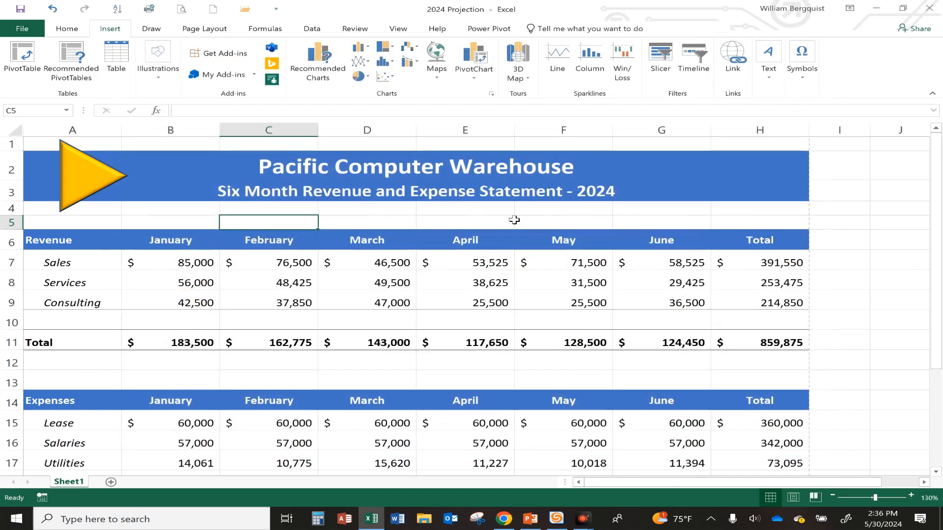
left_click(588, 293)
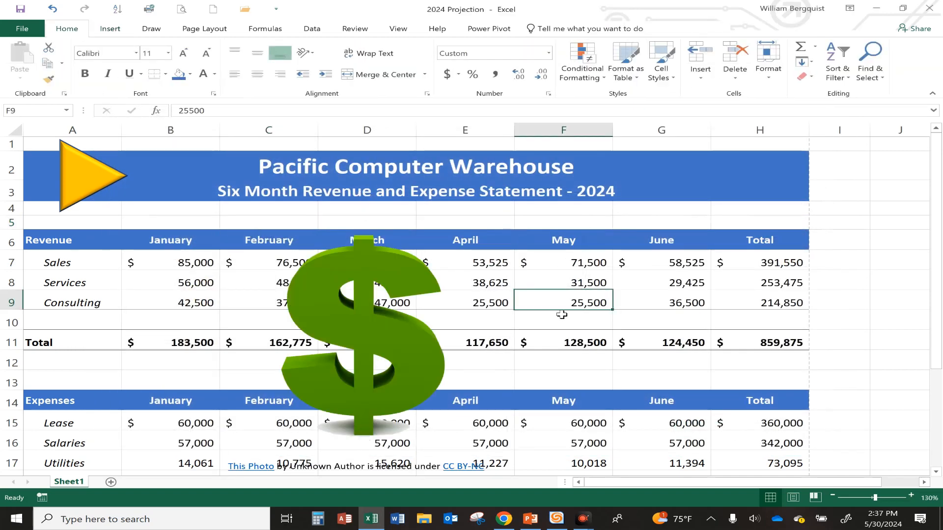
Delete the photo attribution text box below the dollar sign picture
left_click(356, 466)
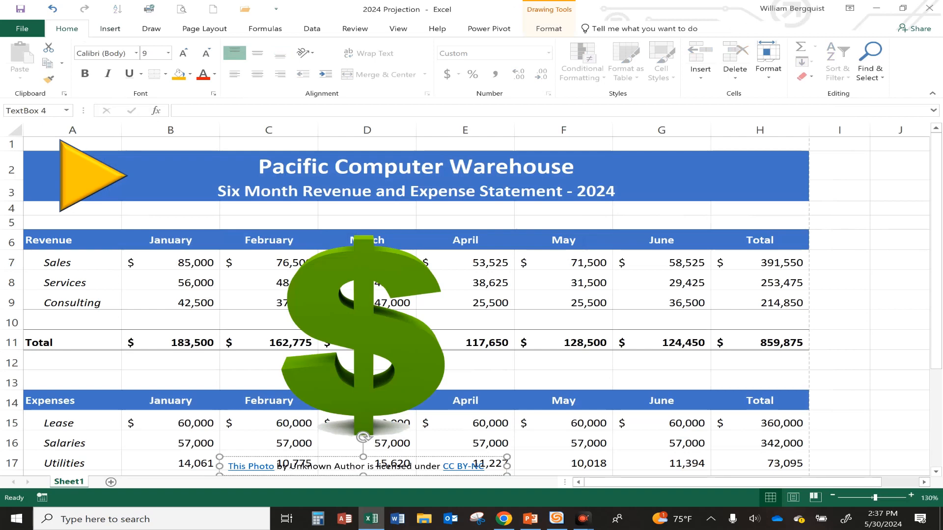
left_click(349, 475)
key("Delete")
Shrink the green dollar sign picture and place it inside the triangle beside the title
left_click(383, 297)
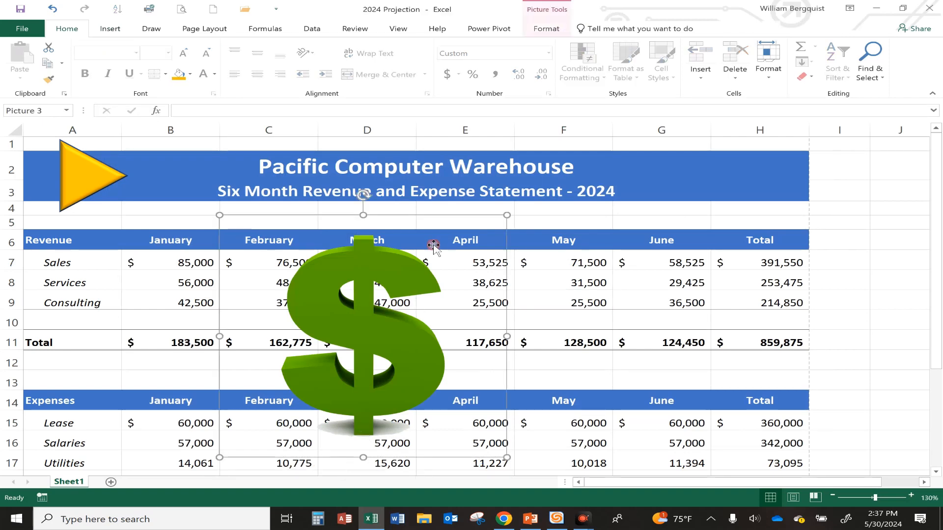
left_click_drag(508, 215, 82, 179)
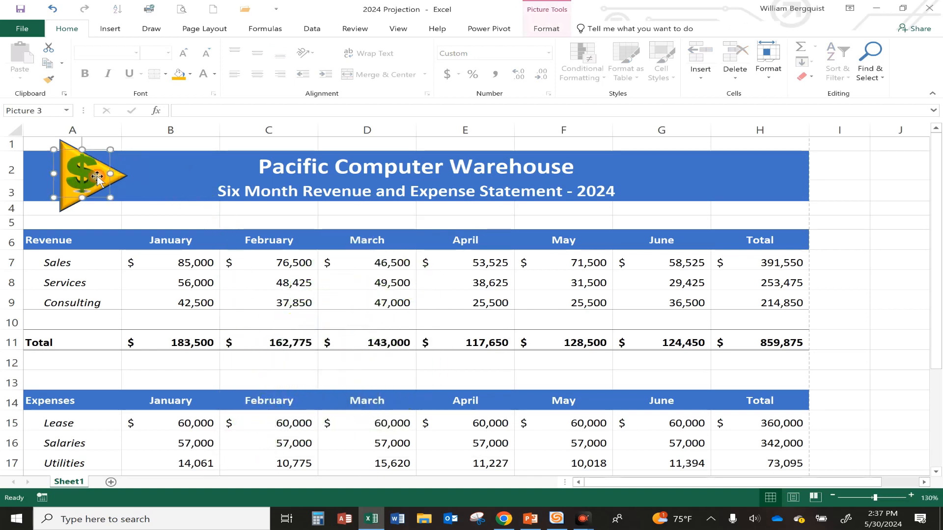
left_click_drag(109, 150, 77, 176)
left_click(184, 318)
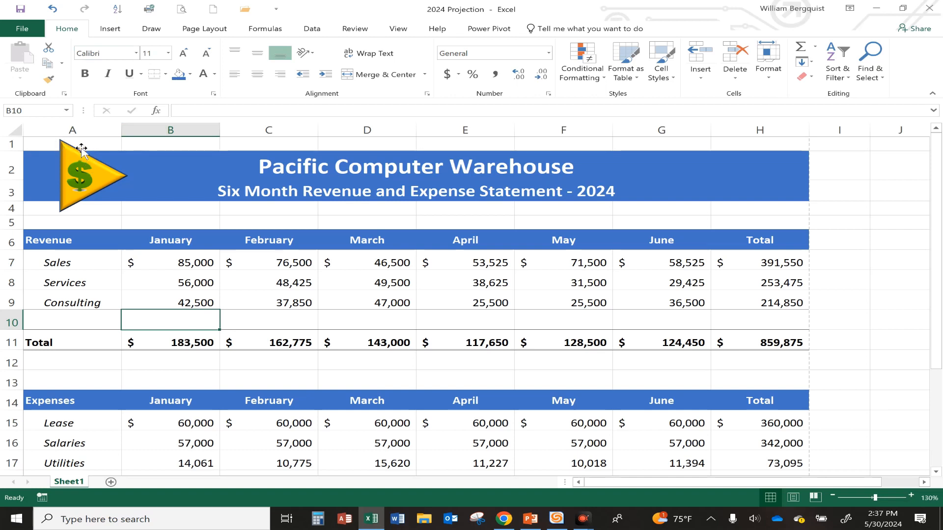
left_click(252, 300)
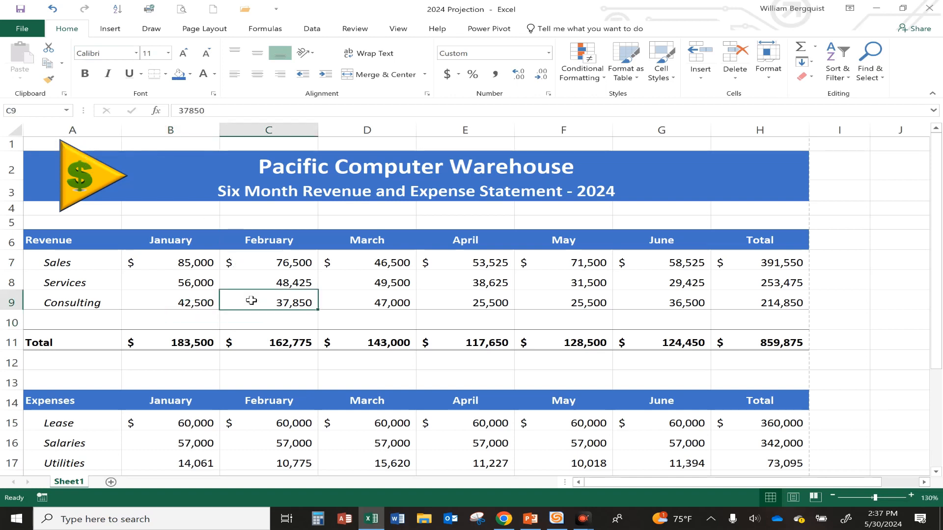
Check the print preview of the worksheet with the logo beside the title, and return to the sheet
left_click(181, 10)
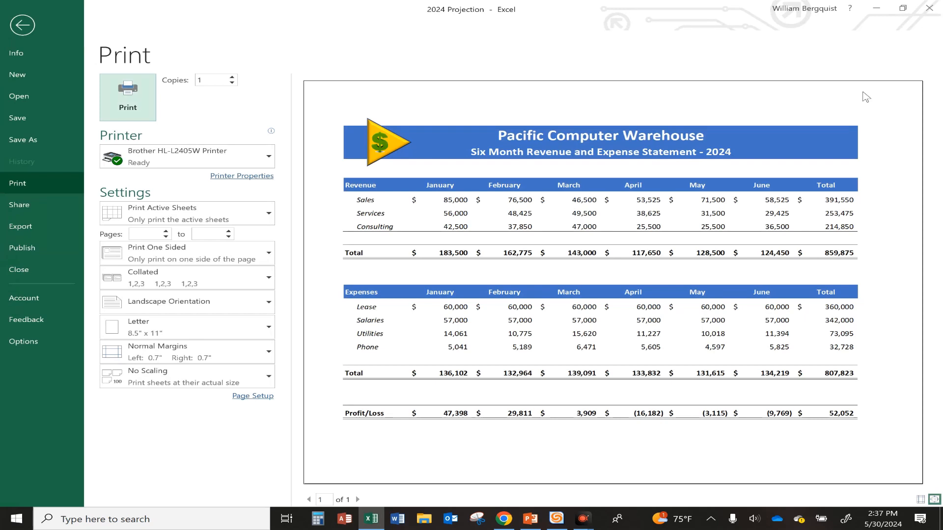
key("Escape")
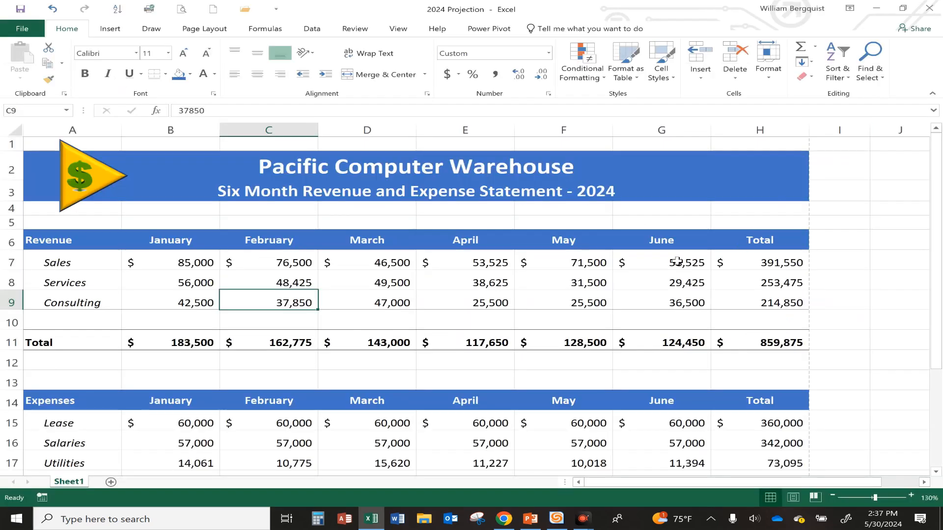
Change the January Sales revenue to 56000 and check the recalculated totals and the Profit/Loss row
left_click(173, 258)
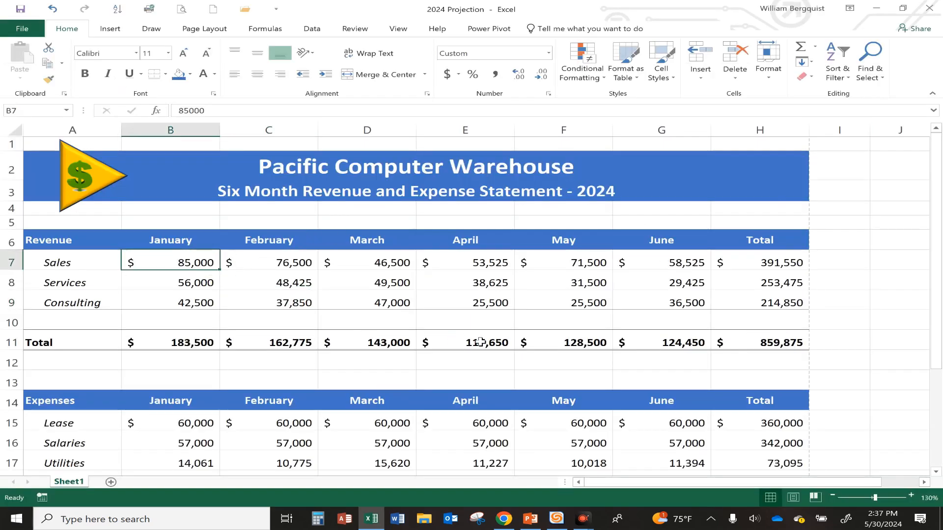
type("56000")
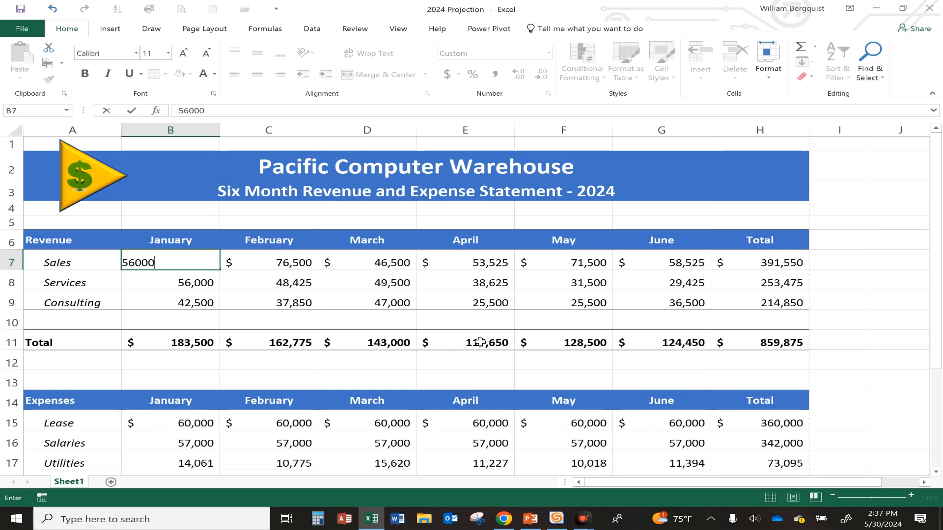
key("Return")
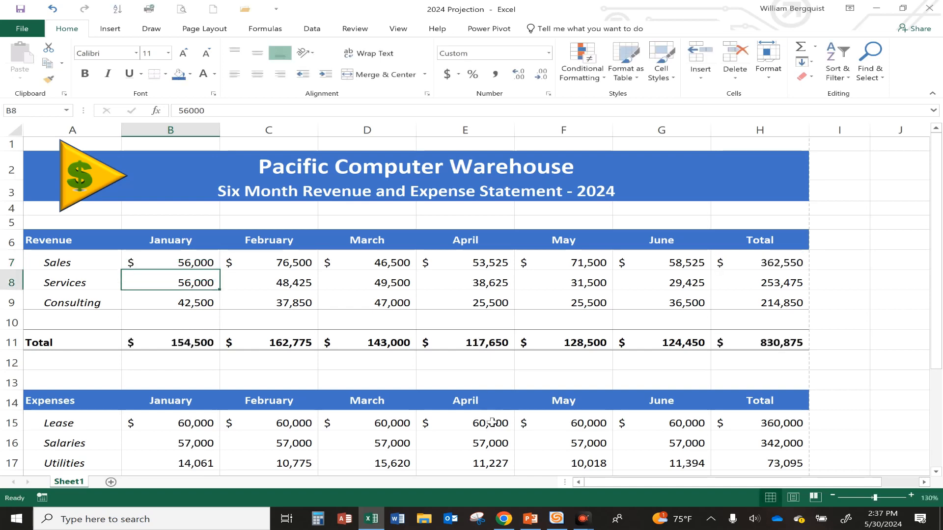
scroll(492, 422, "down", 2)
scroll(492, 423, "down", 2)
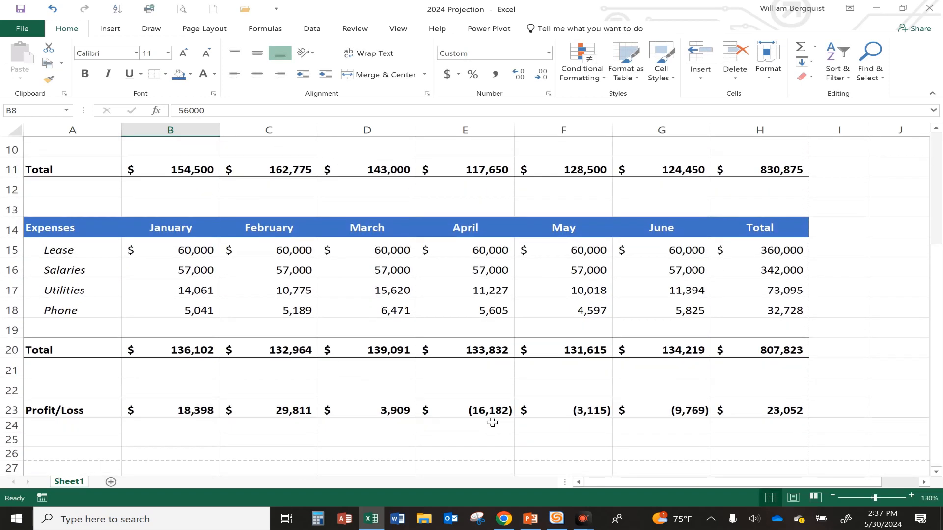
scroll(492, 422, "up", 3)
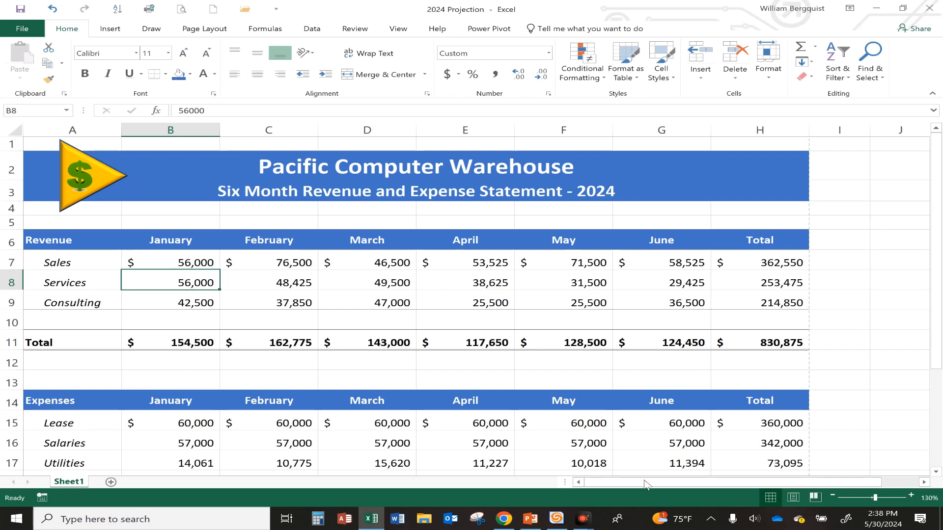
Select cell A1, review the print preview with the updated January Sales figure, and return to the worksheet
left_click(341, 304)
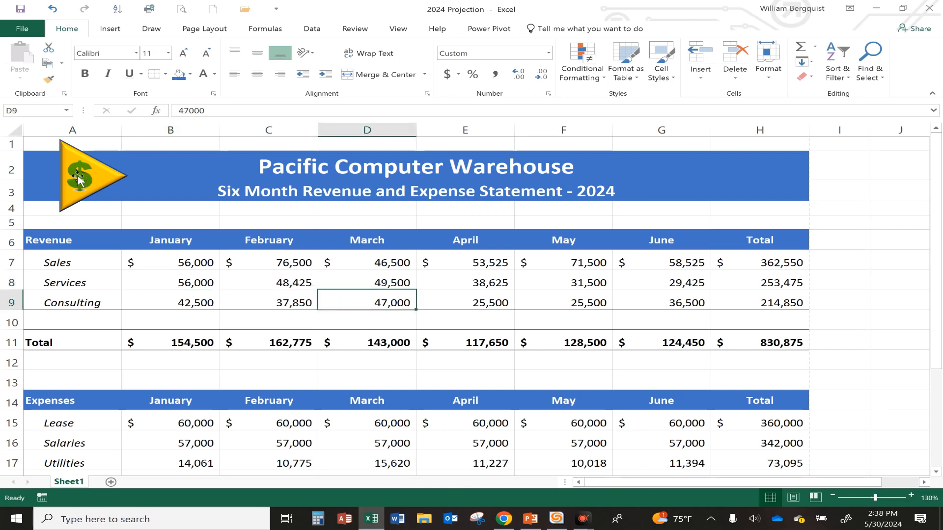
left_click(40, 142)
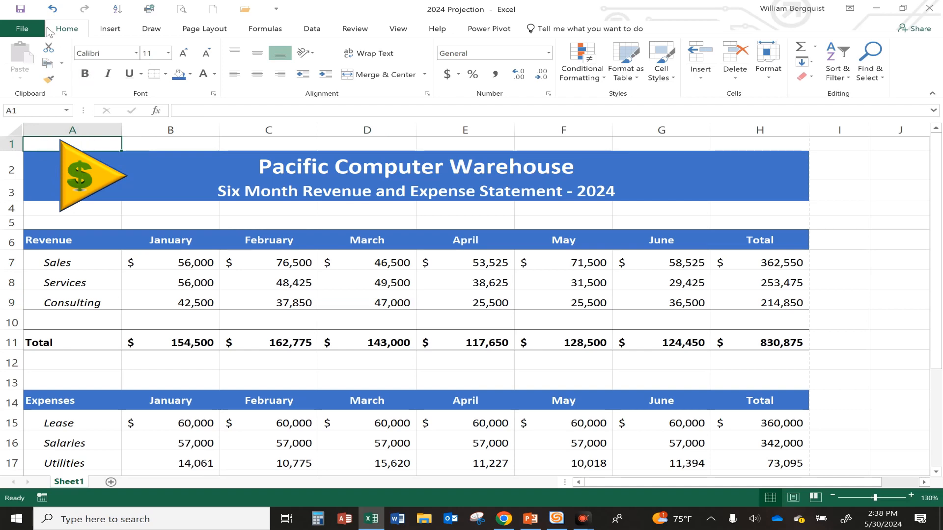
left_click(182, 11)
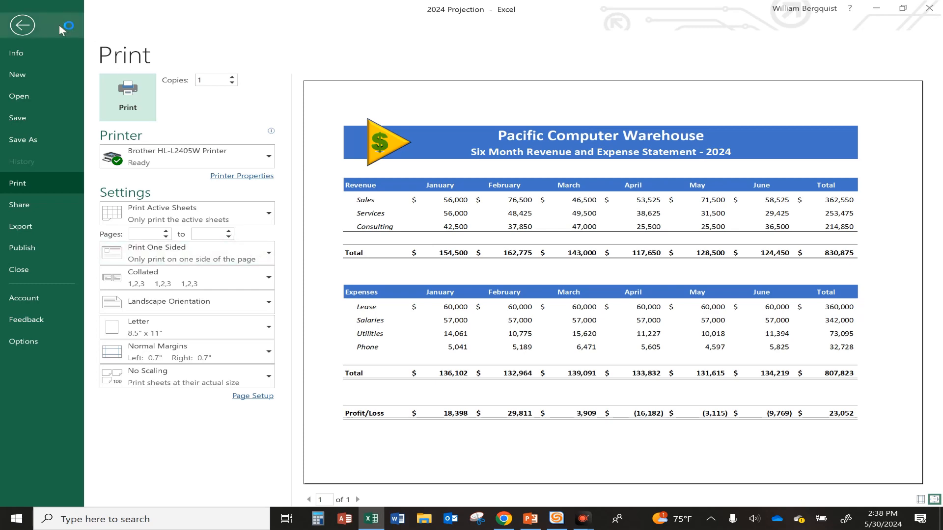
left_click(22, 26)
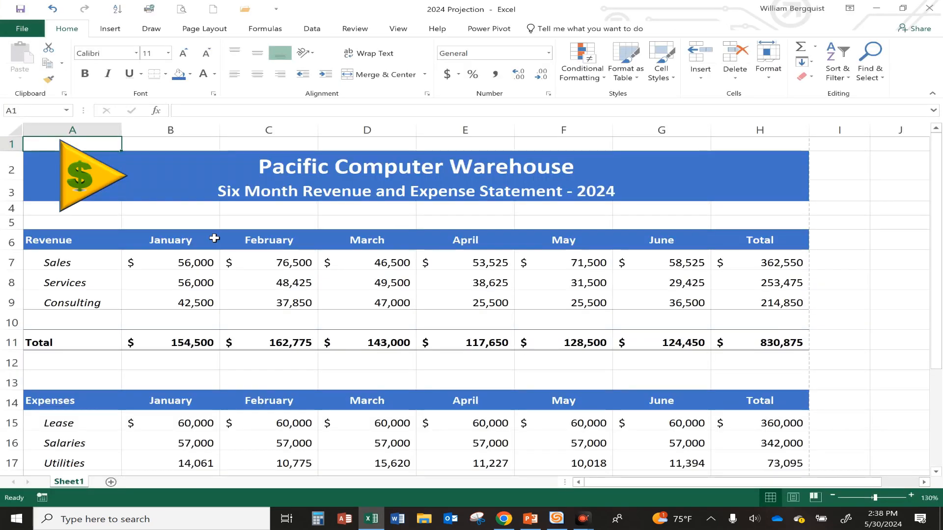